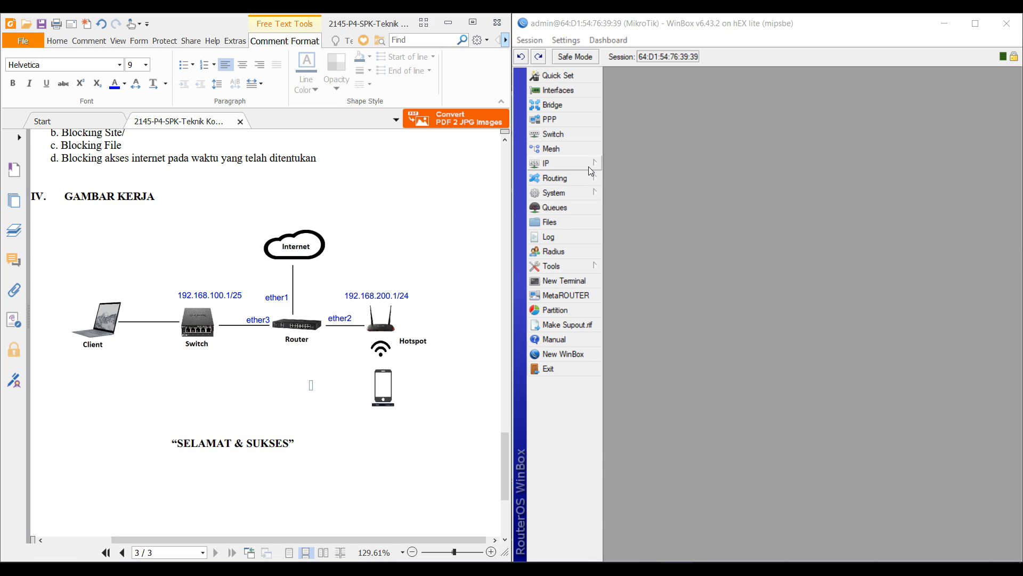
Add a DHCP client on interface ether1
left_click(588, 166)
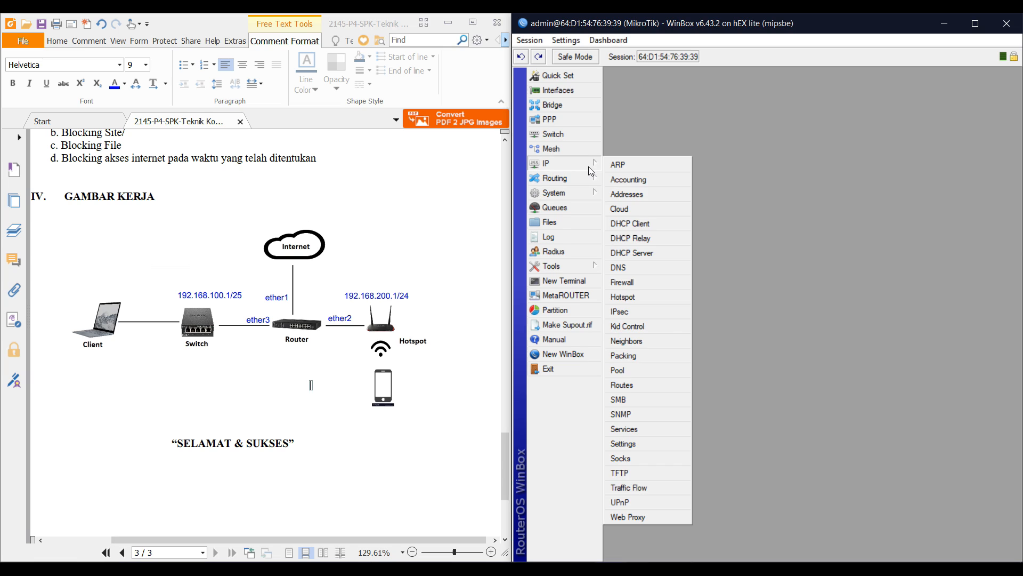
left_click(632, 223)
left_click(656, 163)
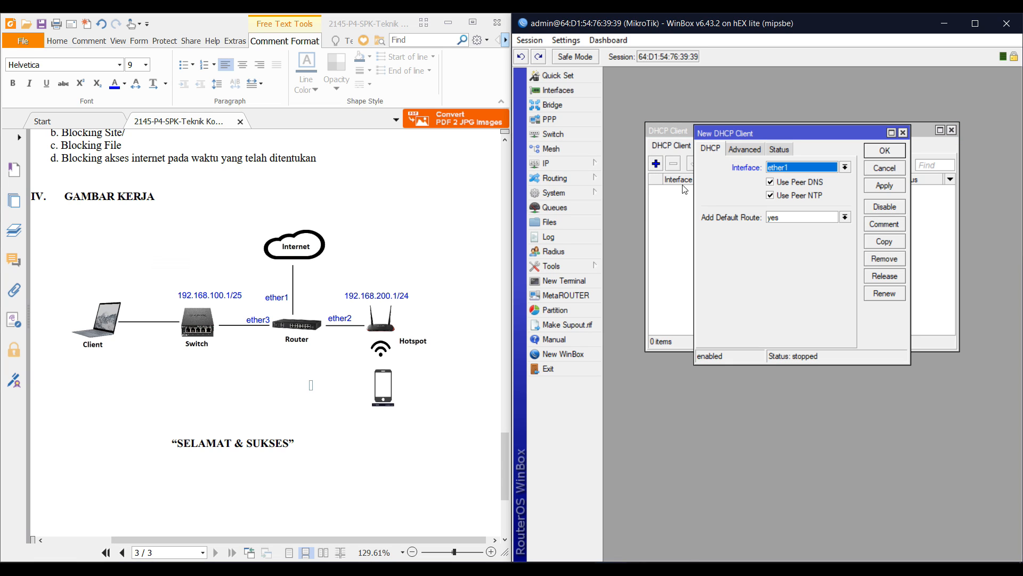
left_click(883, 154)
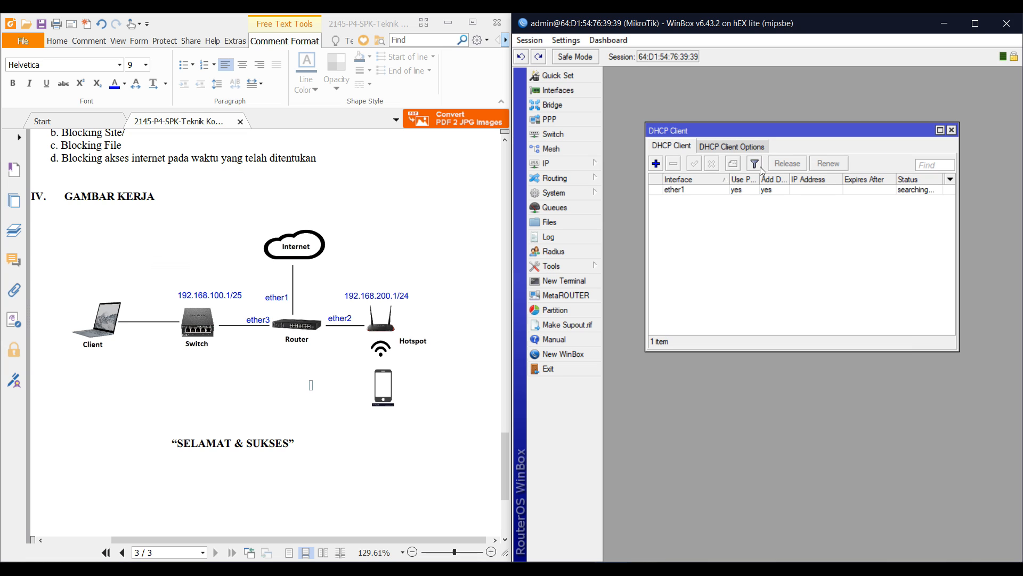
left_click_drag(741, 130, 708, 79)
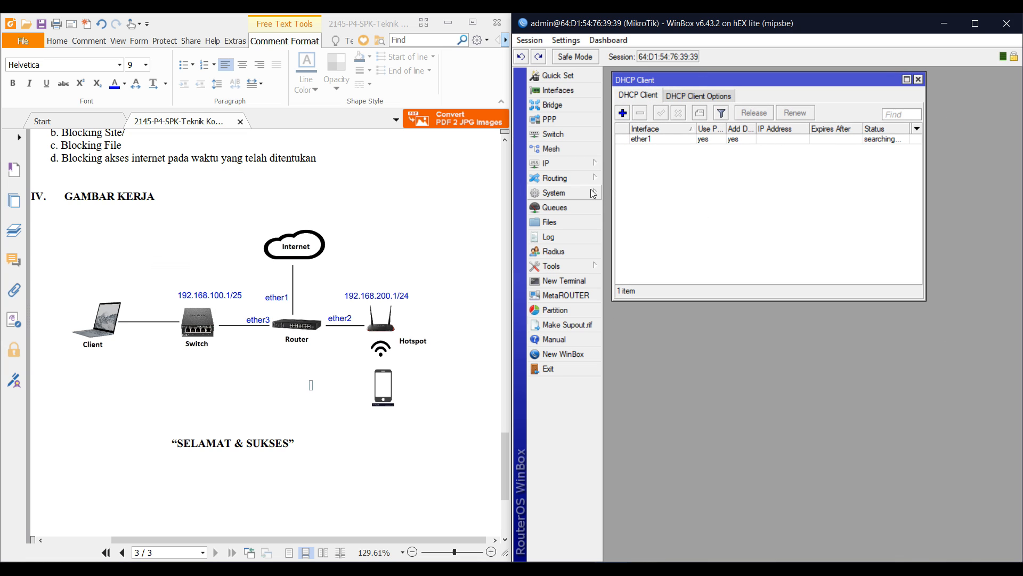
Add a masquerade NAT rule with out-interface ether1
left_click(576, 164)
left_click(623, 282)
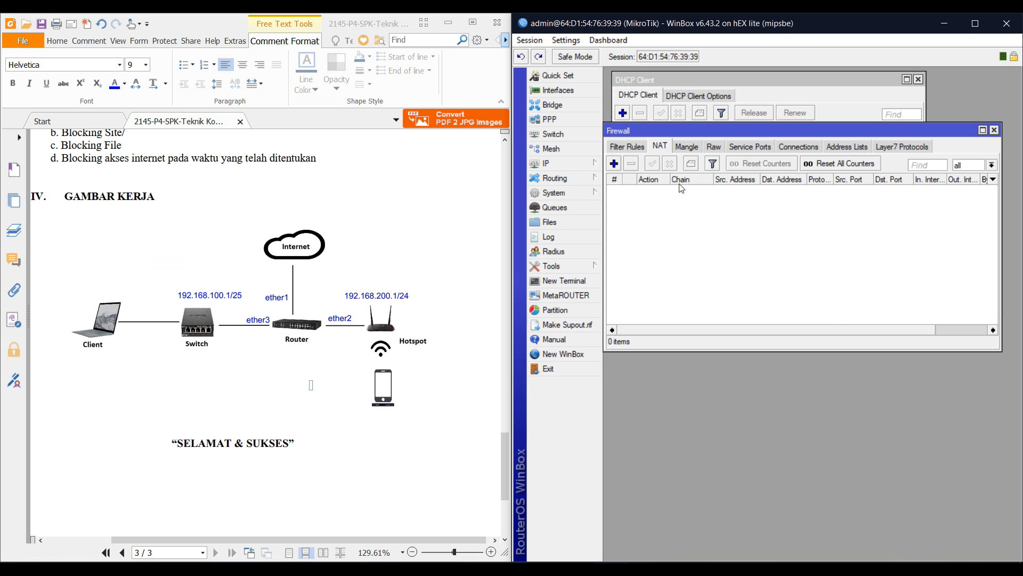
left_click(616, 163)
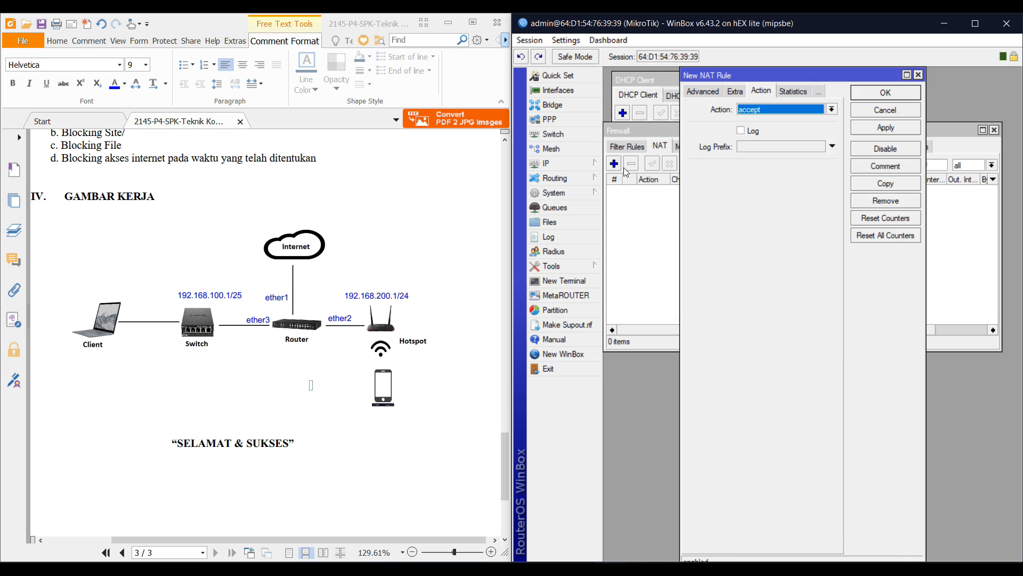
left_click(761, 106)
left_click(773, 171)
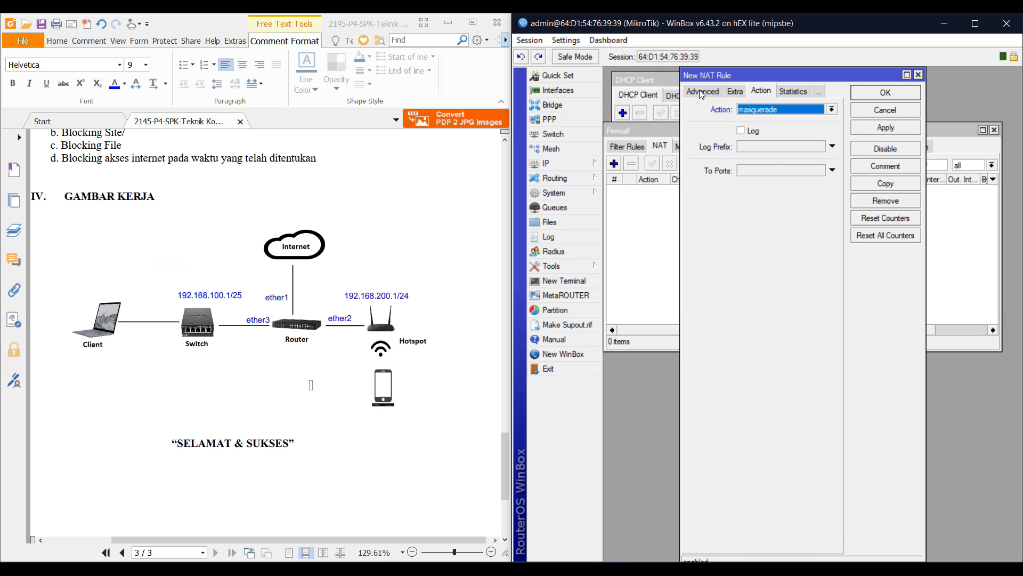
left_click(699, 91)
left_click(699, 91)
left_click(780, 251)
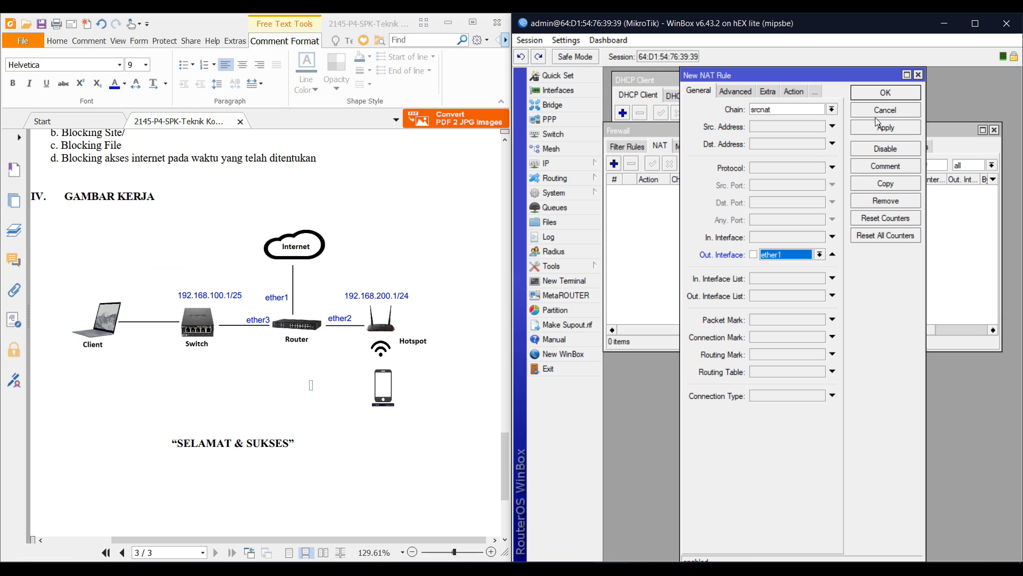
left_click(885, 92)
Check the ether1 DHCP client entry alongside the new NAT rule
left_click_drag(812, 125, 815, 212)
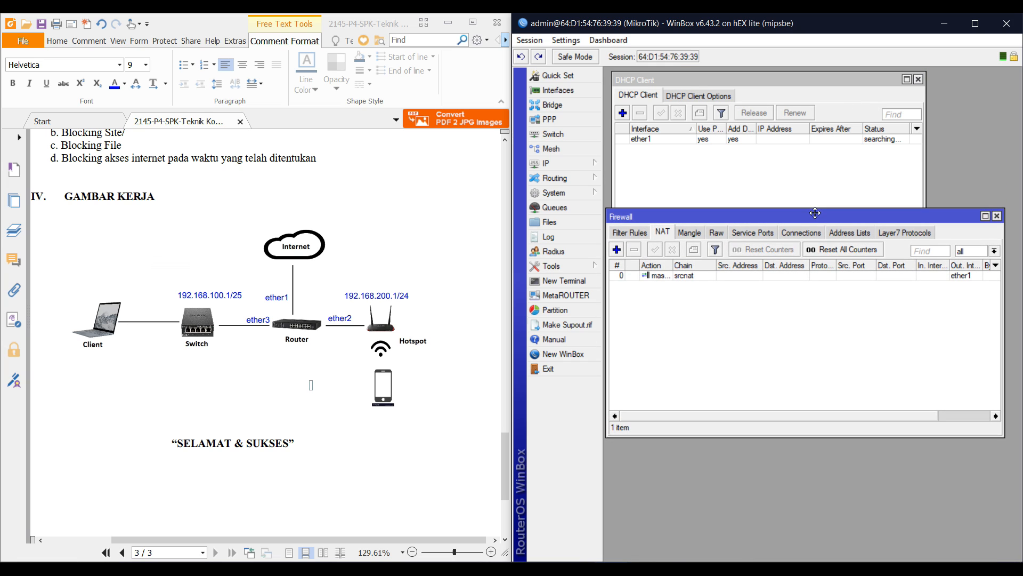
left_click(827, 177)
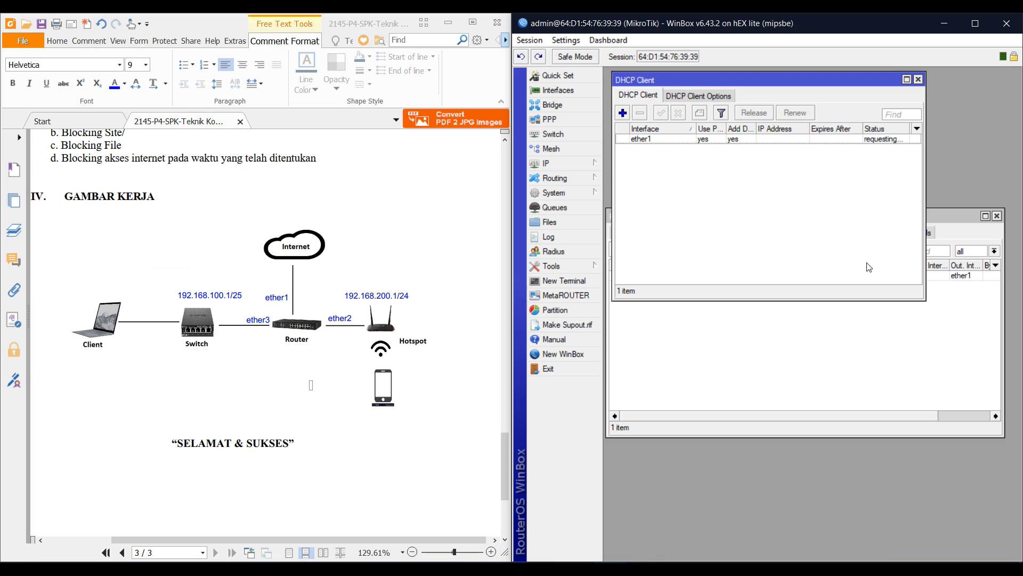
left_click(823, 341)
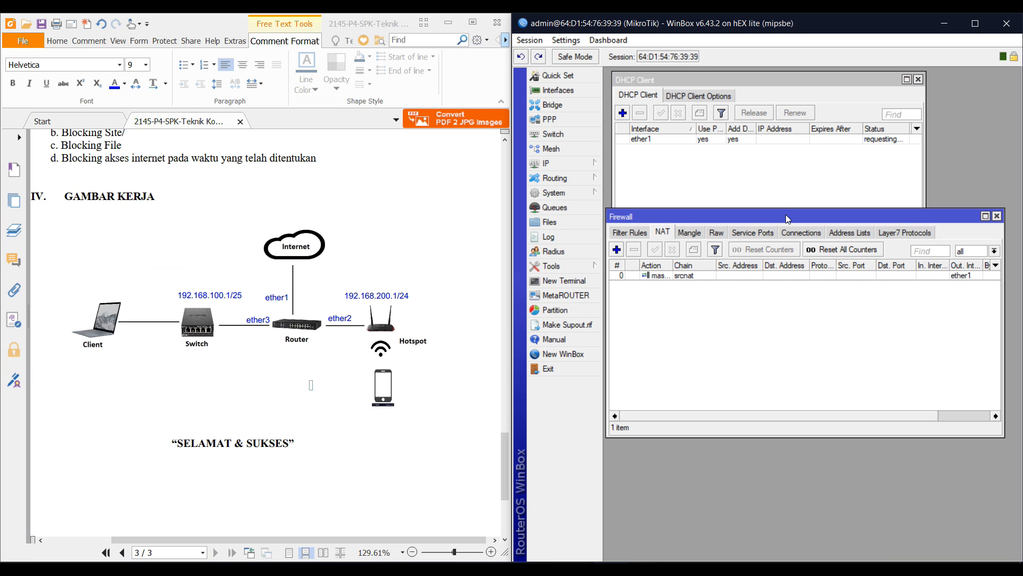
left_click(796, 139)
left_click(823, 356)
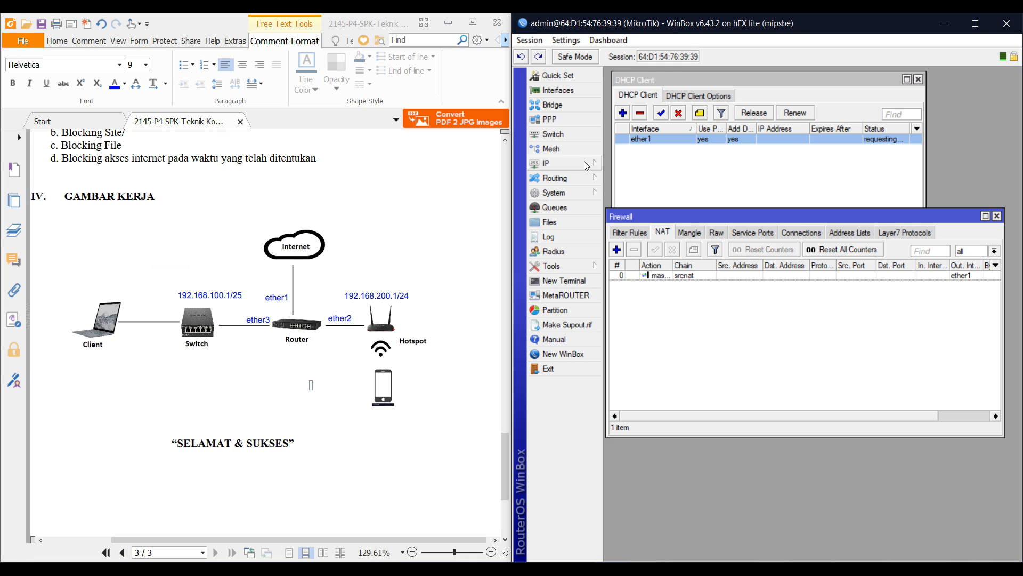
Add the address 192.168.100.1/25 on ether3
left_click(546, 164)
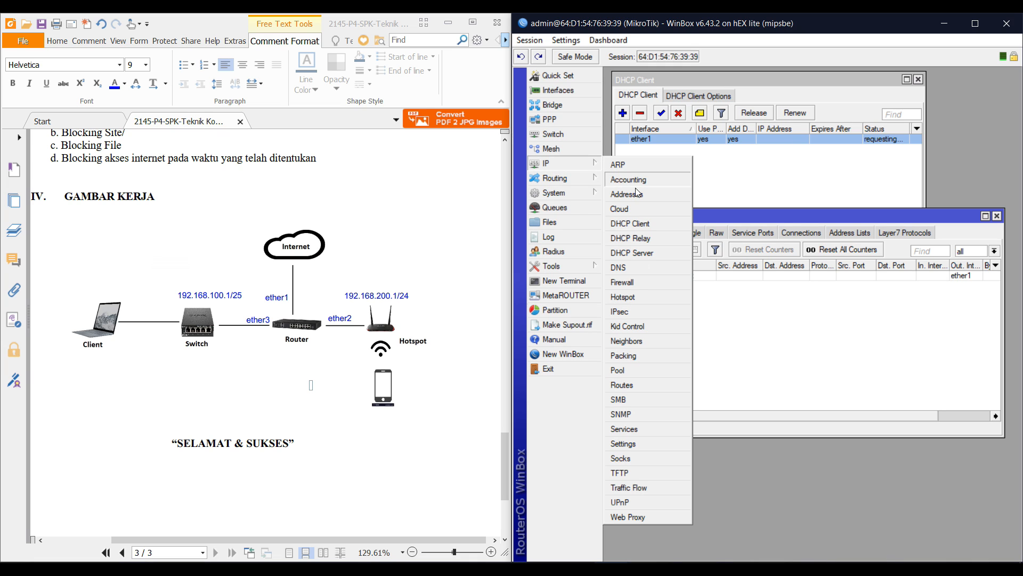
left_click(643, 192)
left_click_drag(744, 114, 743, 255)
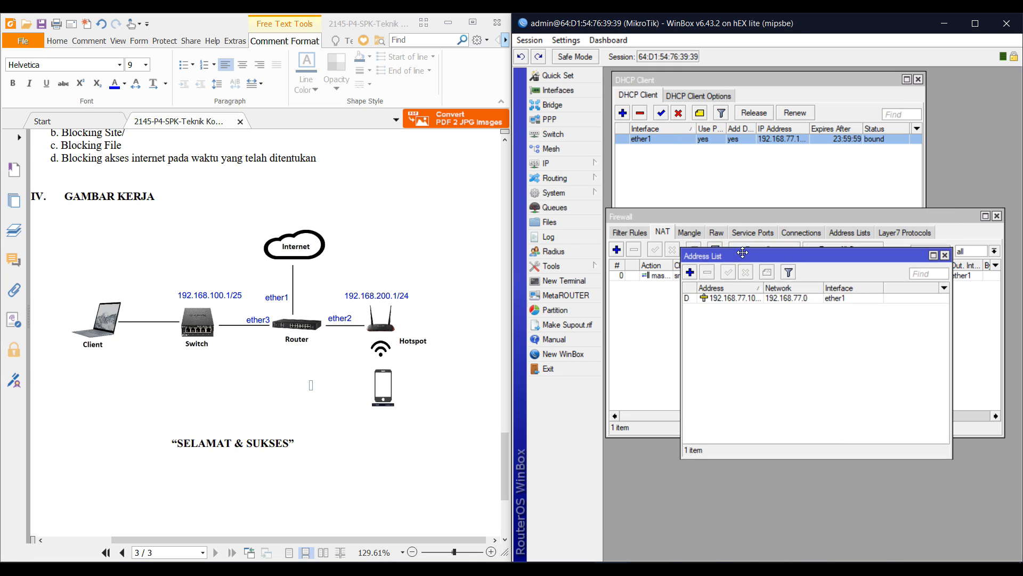
left_click_drag(764, 290, 778, 291)
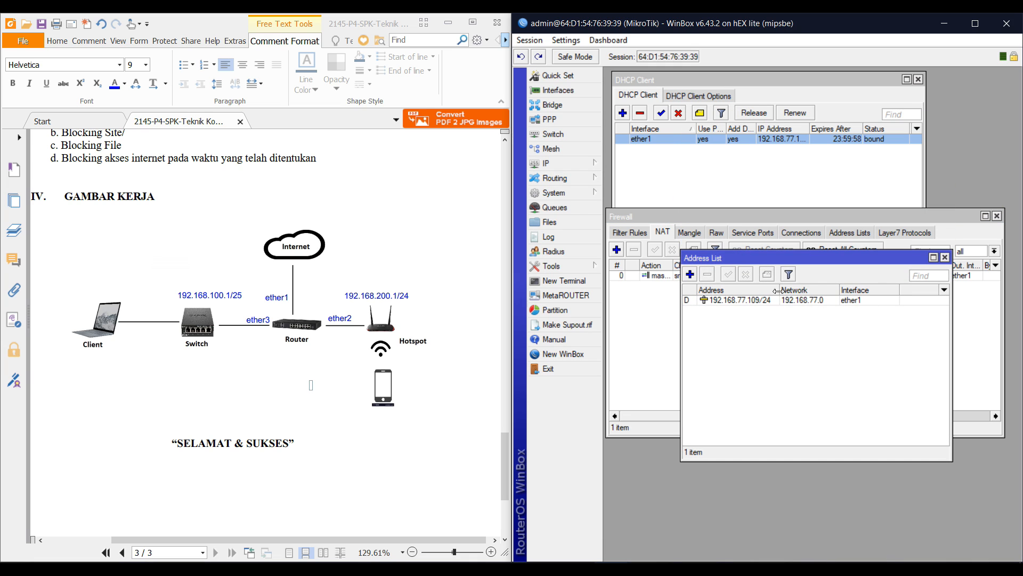
left_click(691, 274)
left_click_drag(776, 169, 835, 365)
type("192")
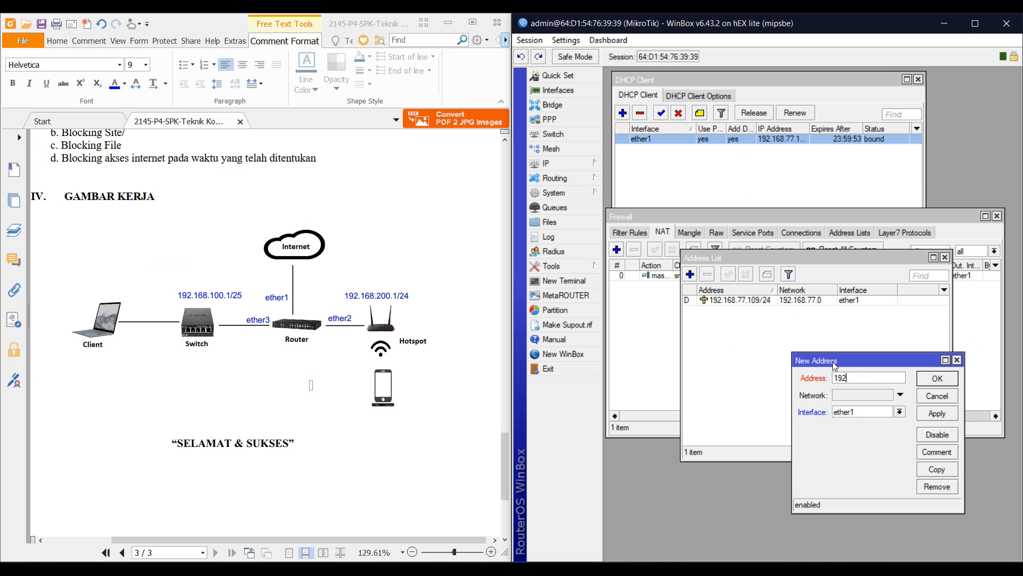
type(".168.100.1/25")
key("Tab")
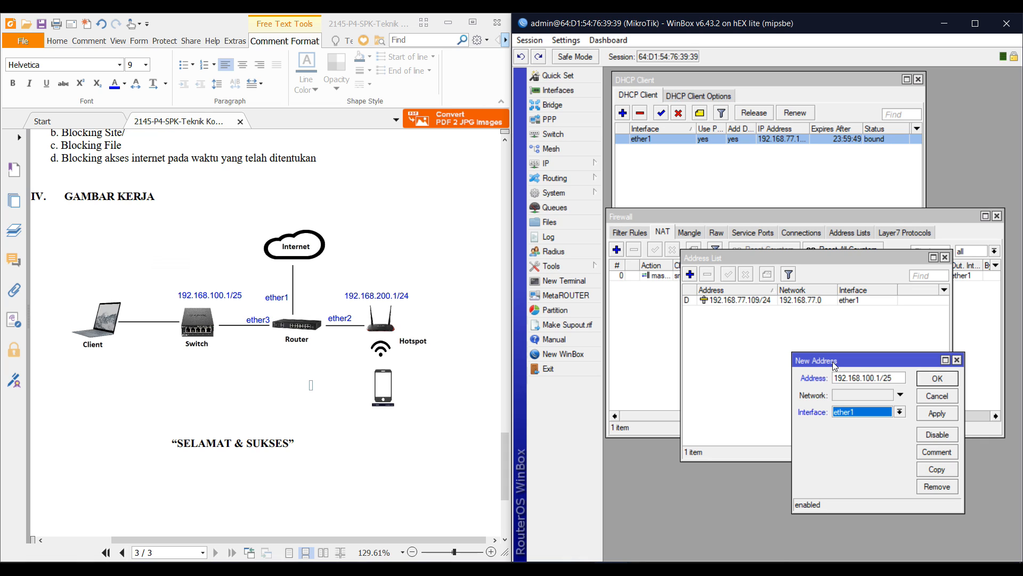
key("Down")
key("Down")
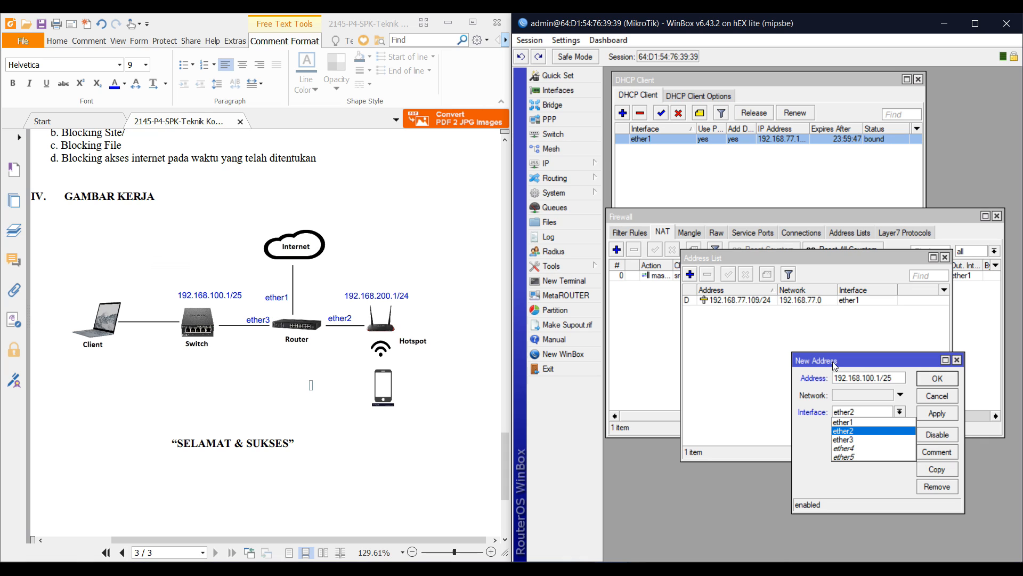
key("Down")
key("Return")
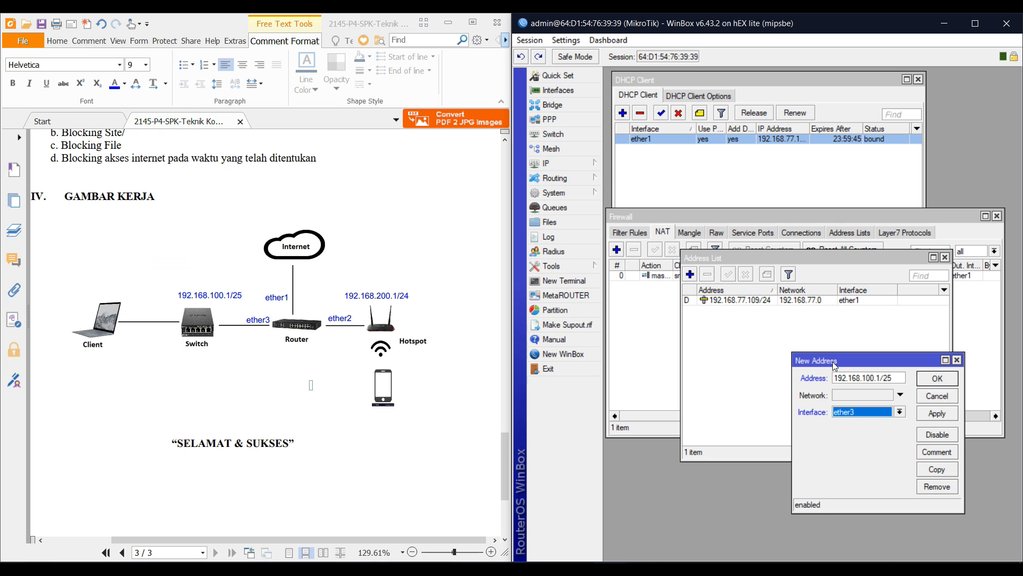
key("Return")
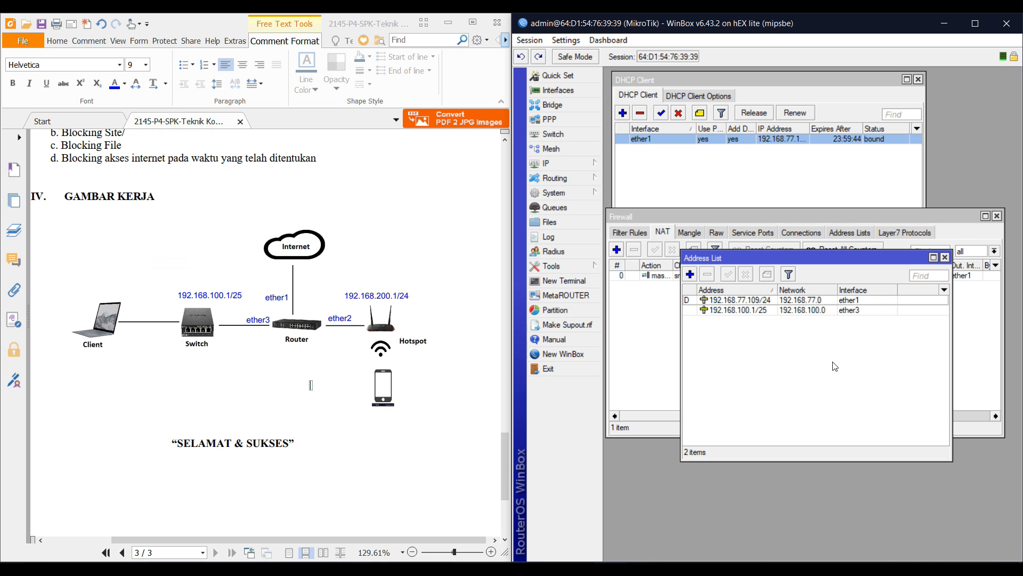
Add the address 192.168.200.1/24 on ether2
left_click(690, 274)
type("192.168")
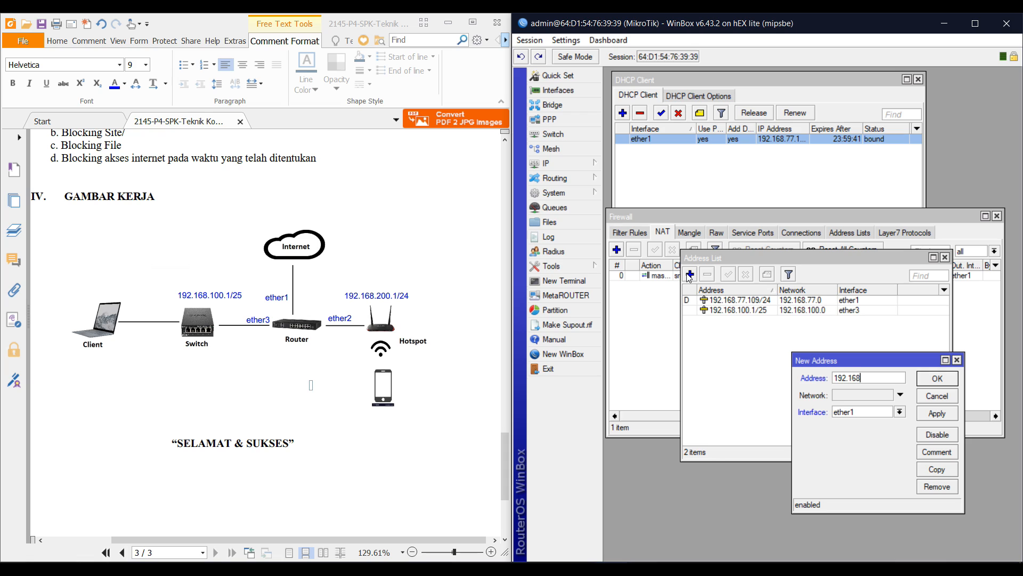
type(".200.1/24")
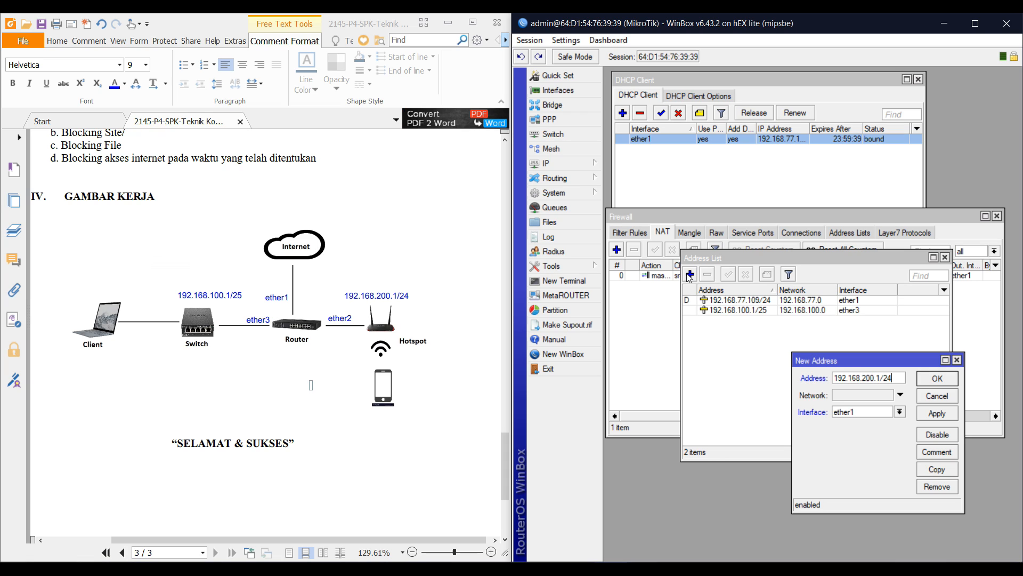
key("Tab")
key("alt+Down")
key("Down")
key("Return")
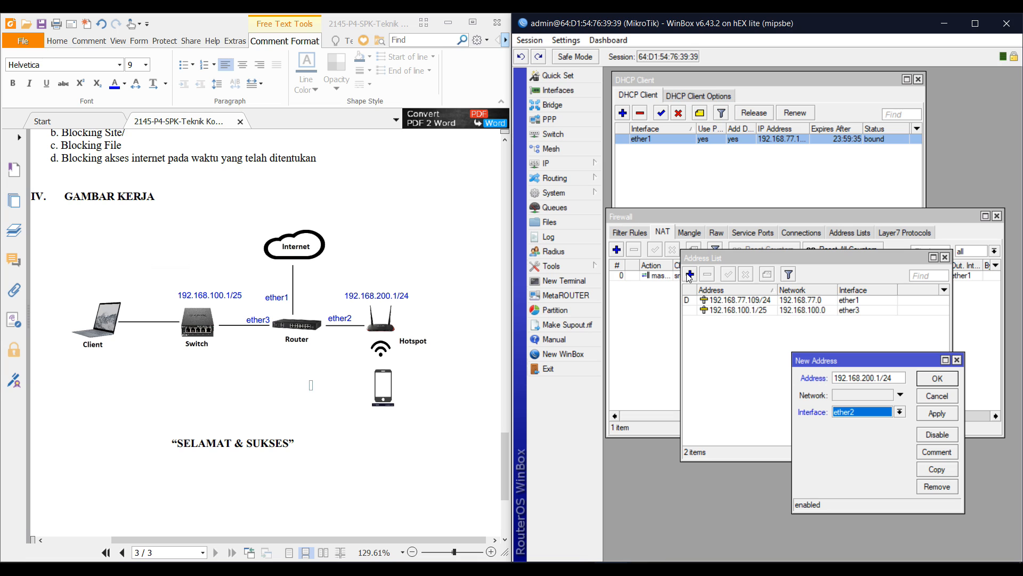
key("Return")
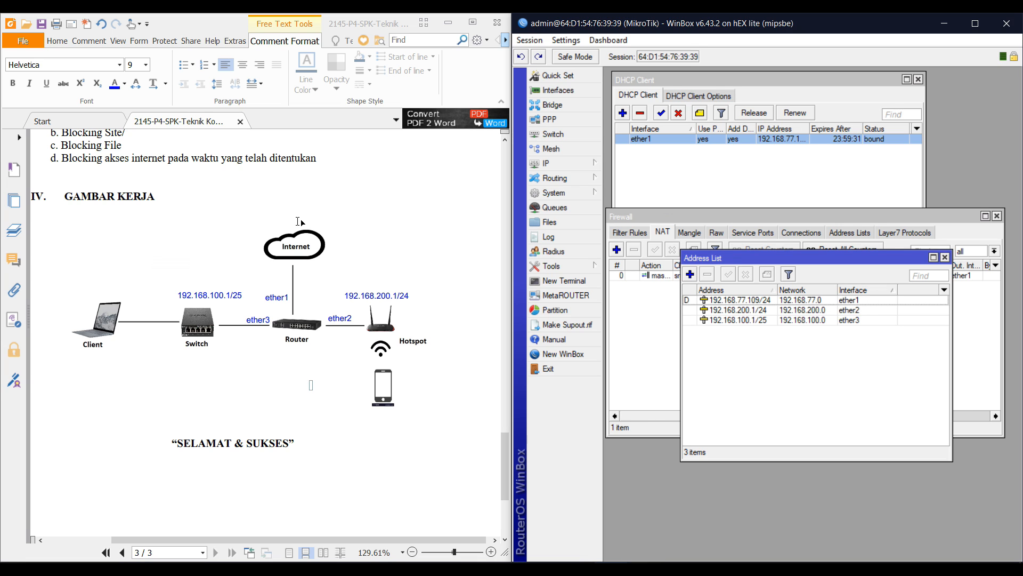
scroll(299, 221, "up", 10)
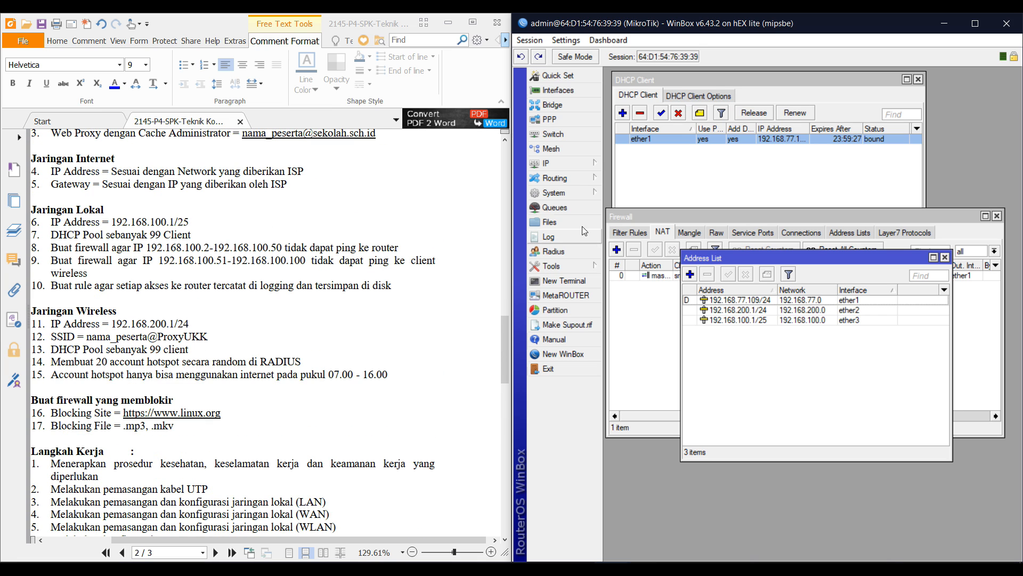
Run DHCP Setup on ether3, accepting the 192.168.100.0/25 address space and gateway
left_click(589, 164)
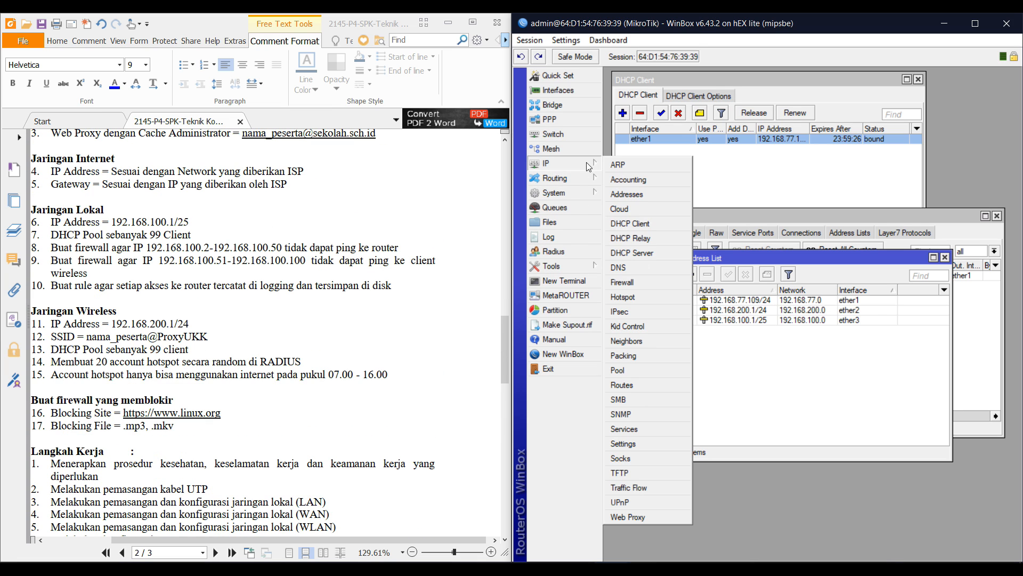
left_click(654, 251)
left_click_drag(698, 145, 704, 317)
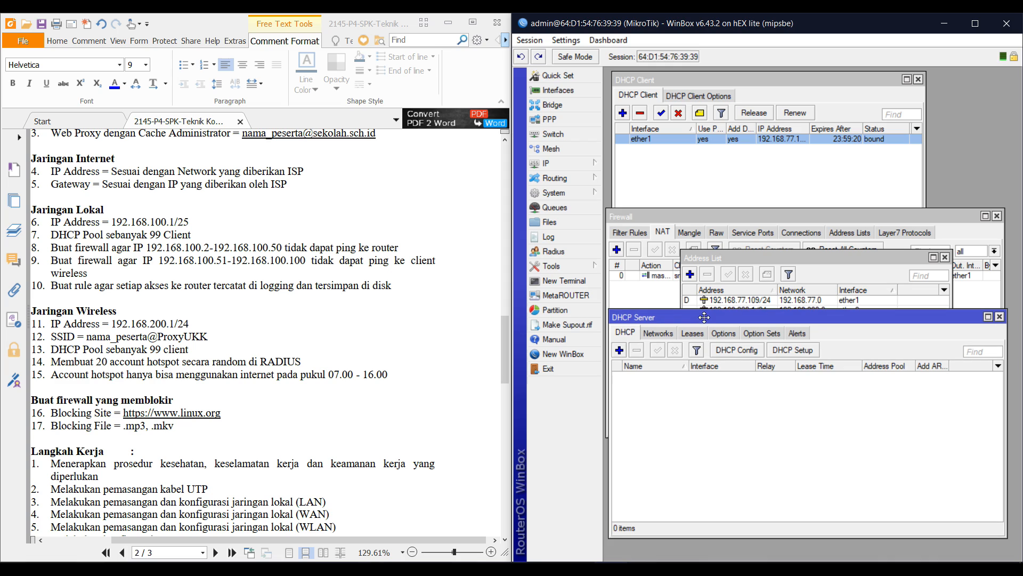
left_click(792, 350)
left_click(861, 273)
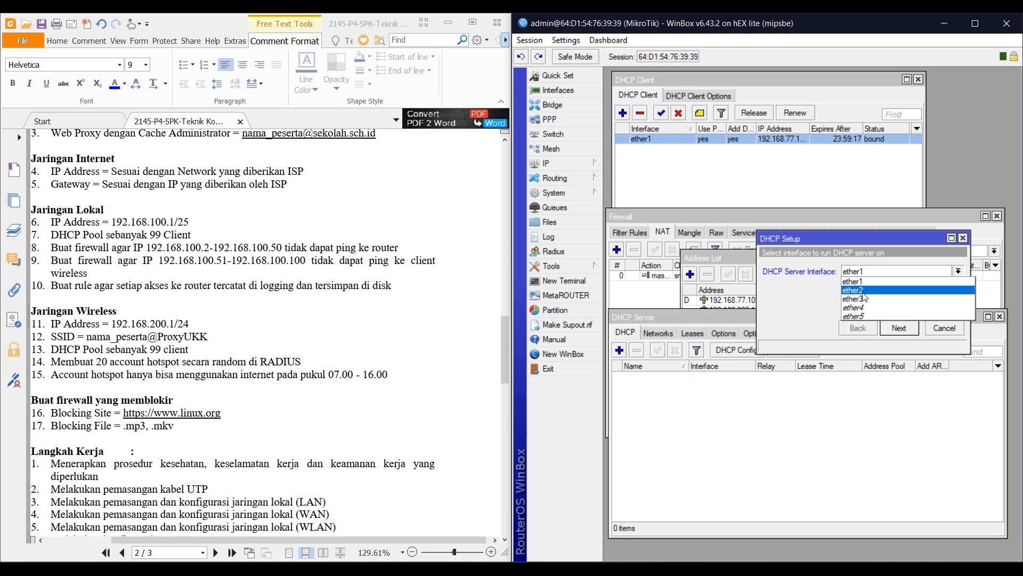
left_click(853, 299)
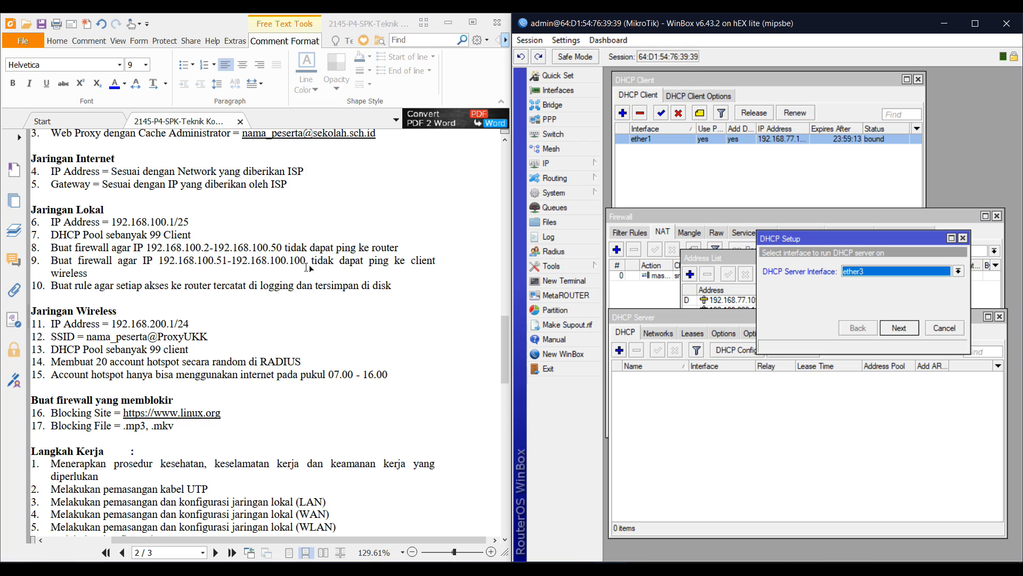
left_click(858, 270)
left_click(875, 304)
left_click(897, 328)
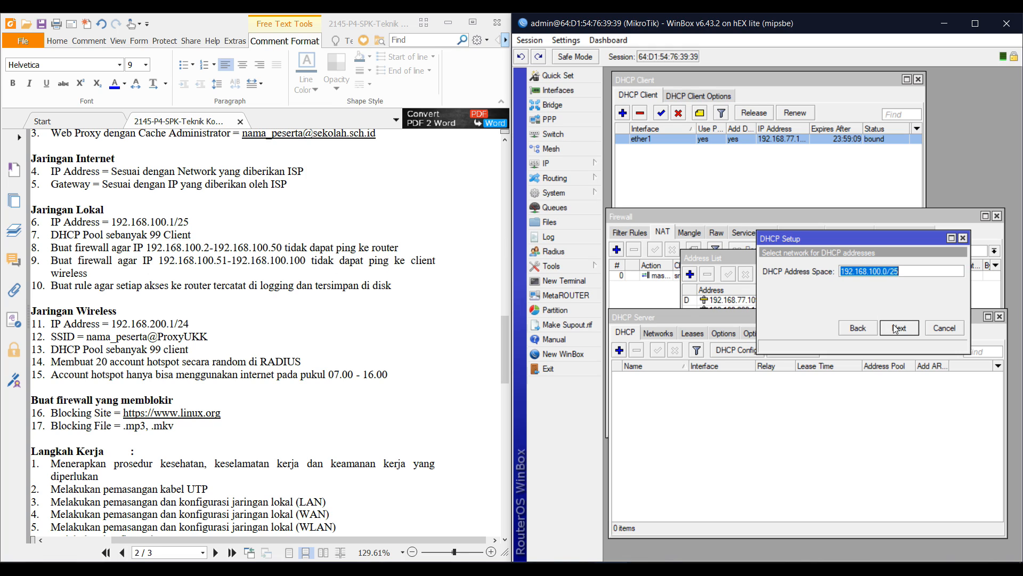
left_click(898, 327)
left_click(898, 328)
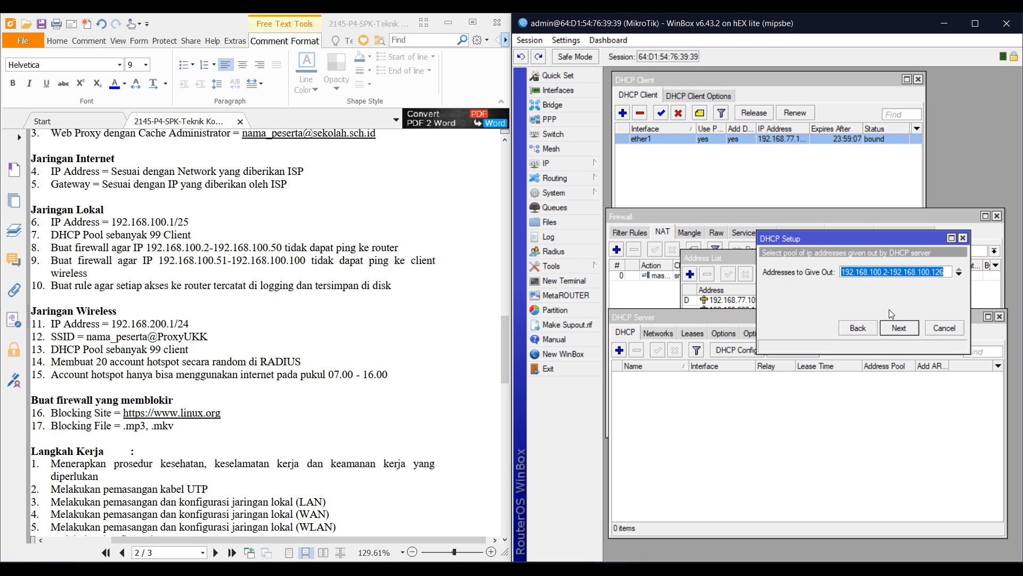
Shorten the range to 192.168.100.2–192.168.100.100, accept DNS 192.168.77.1 and lease time, finish
left_click(886, 272)
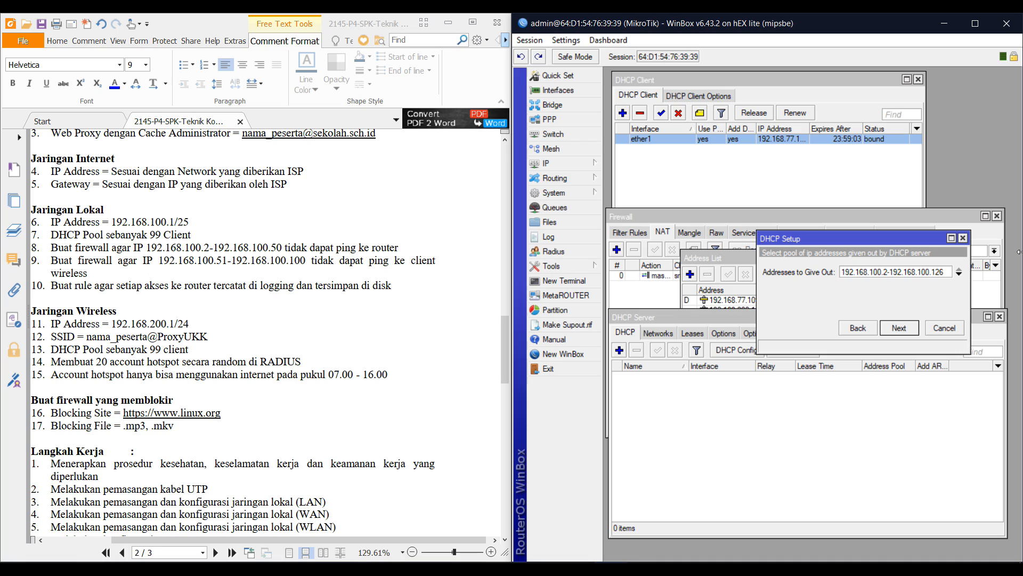
key("BackSpace")
left_click(907, 331)
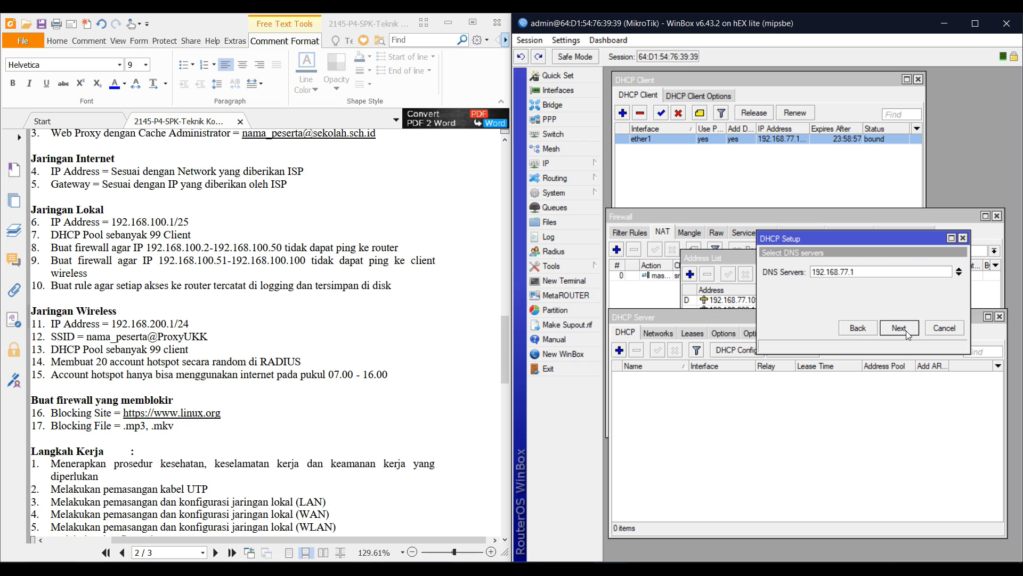
left_click(907, 332)
left_click(907, 332)
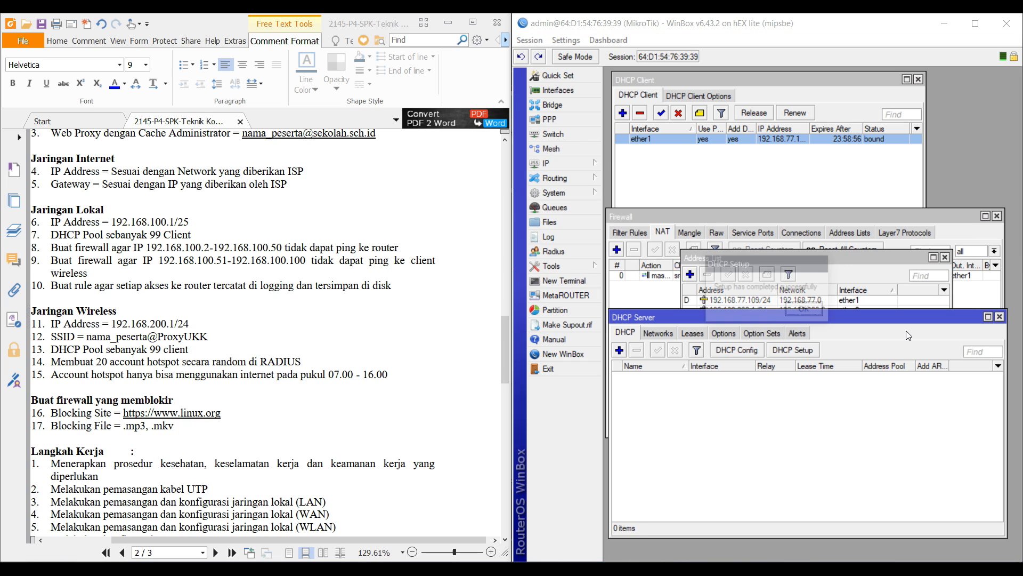
left_click(800, 311)
left_click_drag(781, 316, 780, 344)
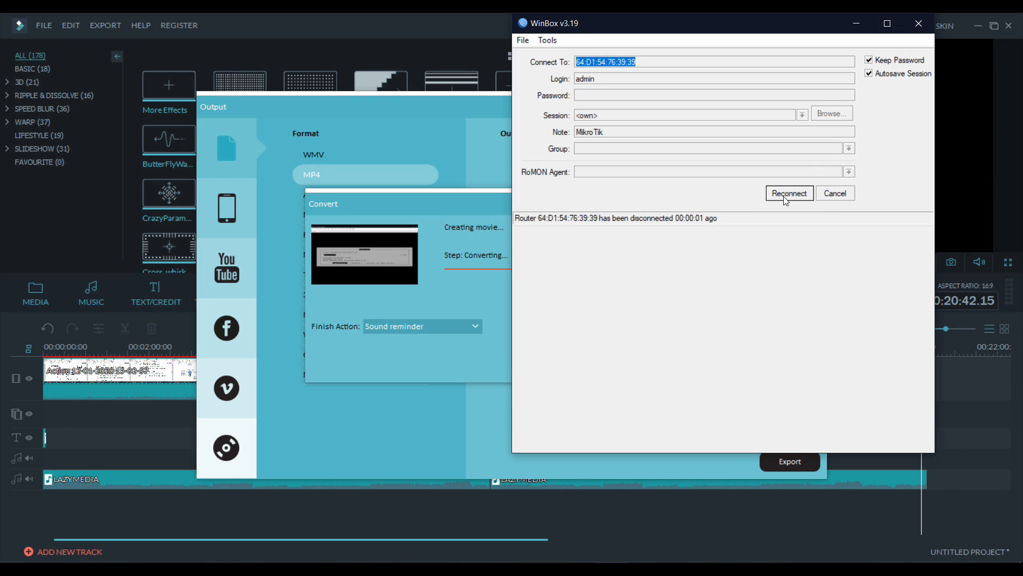
Reconnect to the router and fit WinBox into the right half of the screen
left_click(783, 196)
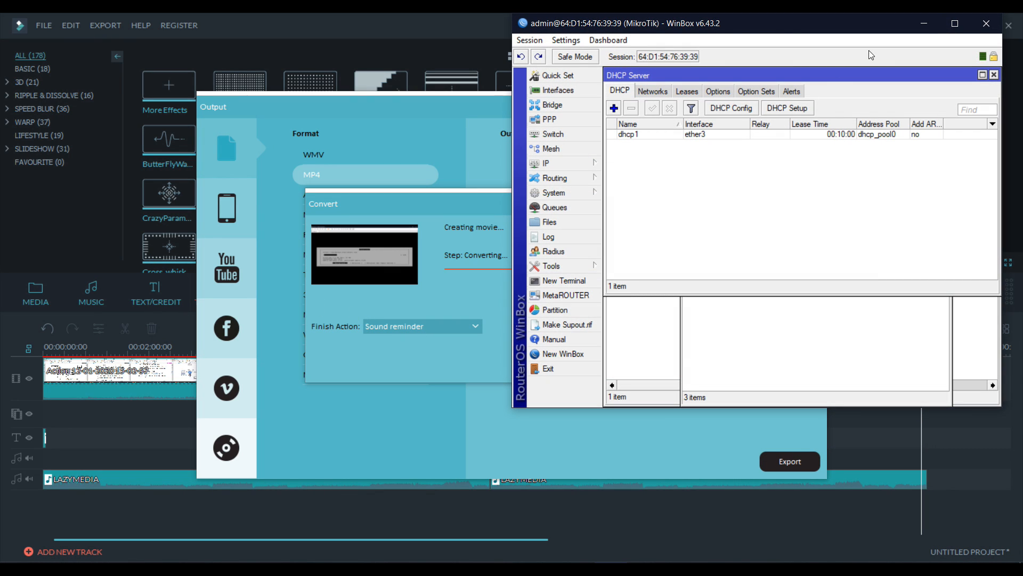
left_click(677, 570)
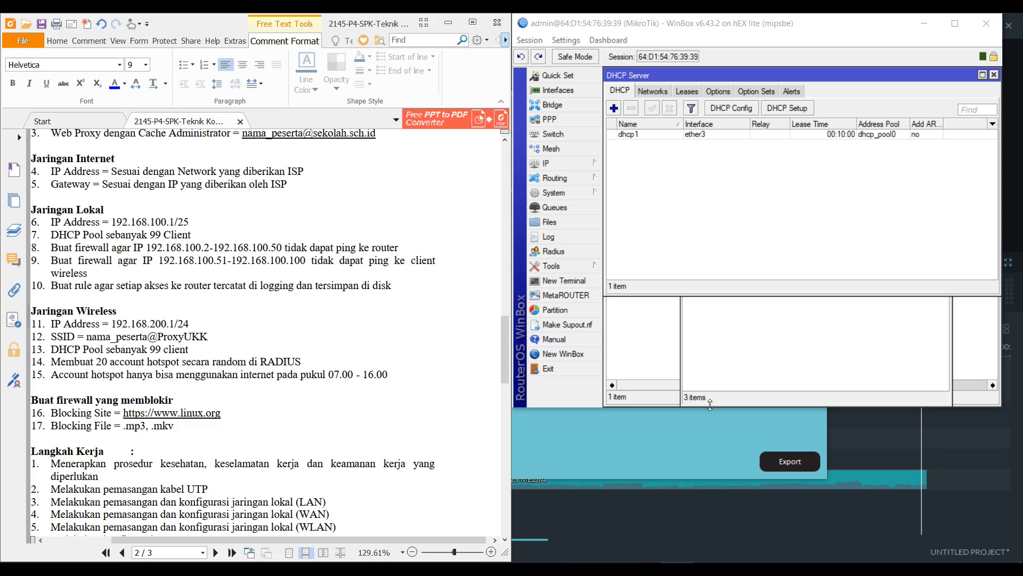
left_click_drag(659, 16, 1018, 212)
left_click(759, 382)
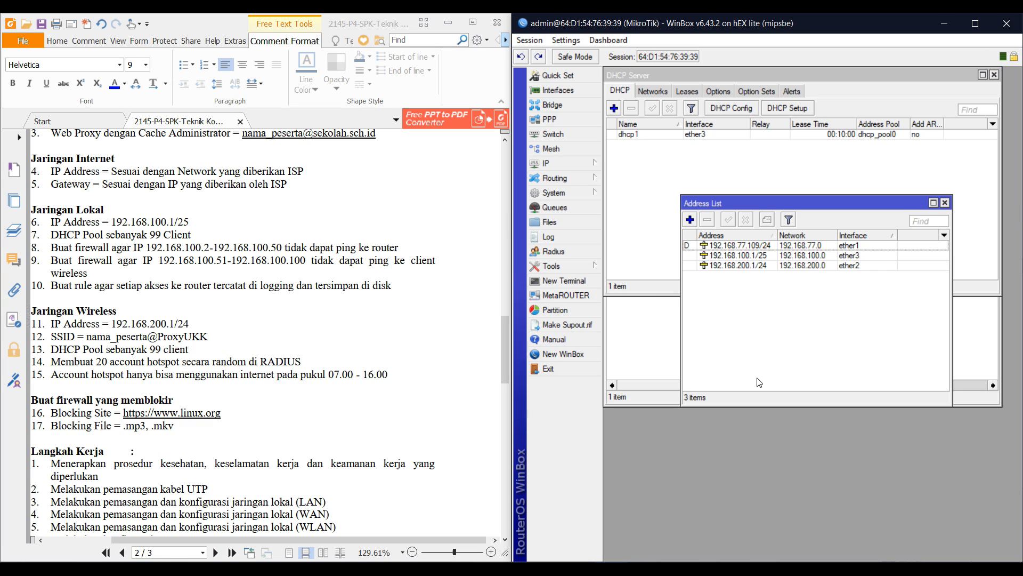
Run DHCP Setup on ether2, accepting 192.168.200.0/24 and gateway 192.168.200.1
left_click(804, 114)
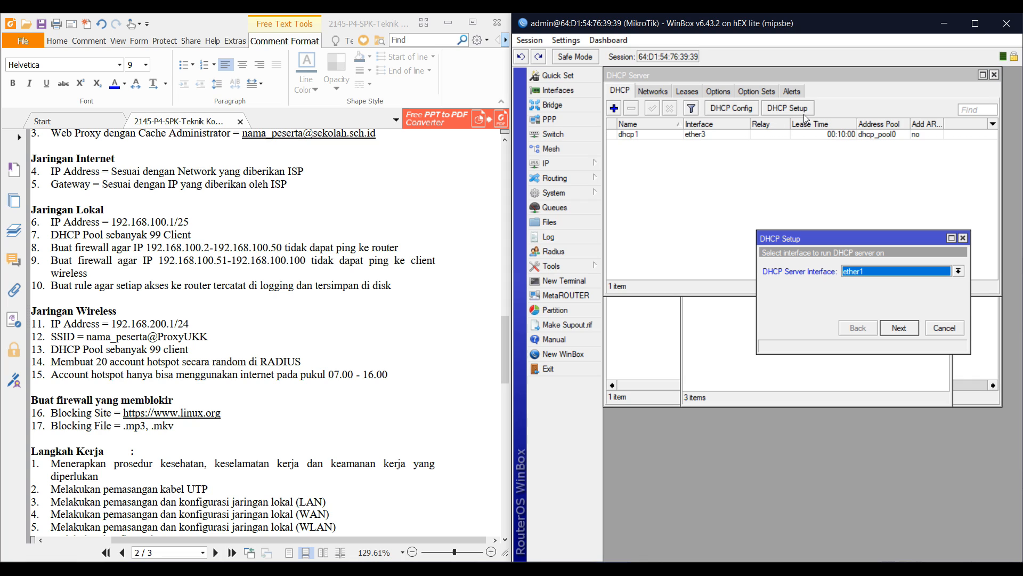
left_click(847, 273)
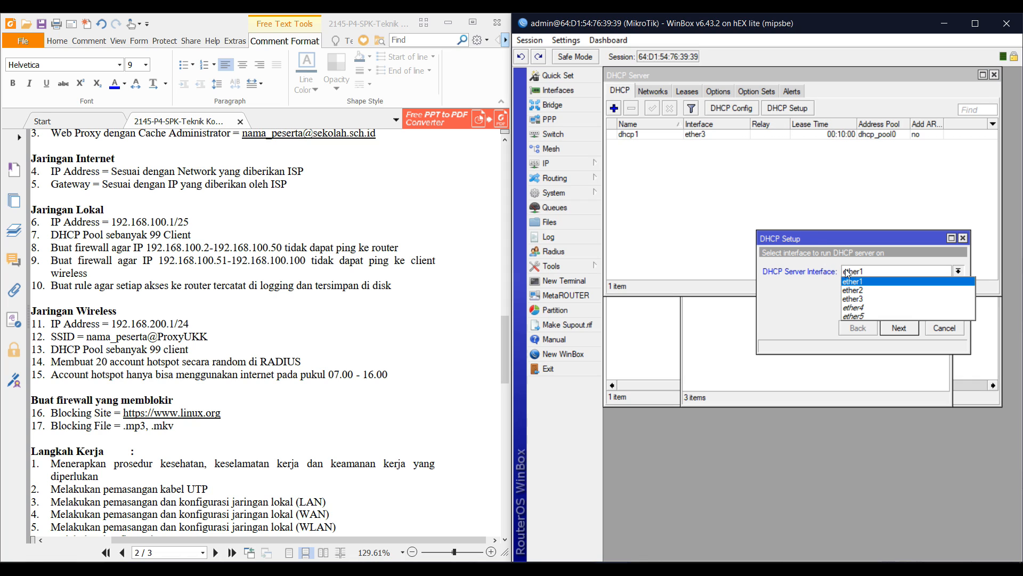
left_click(855, 288)
left_click(899, 328)
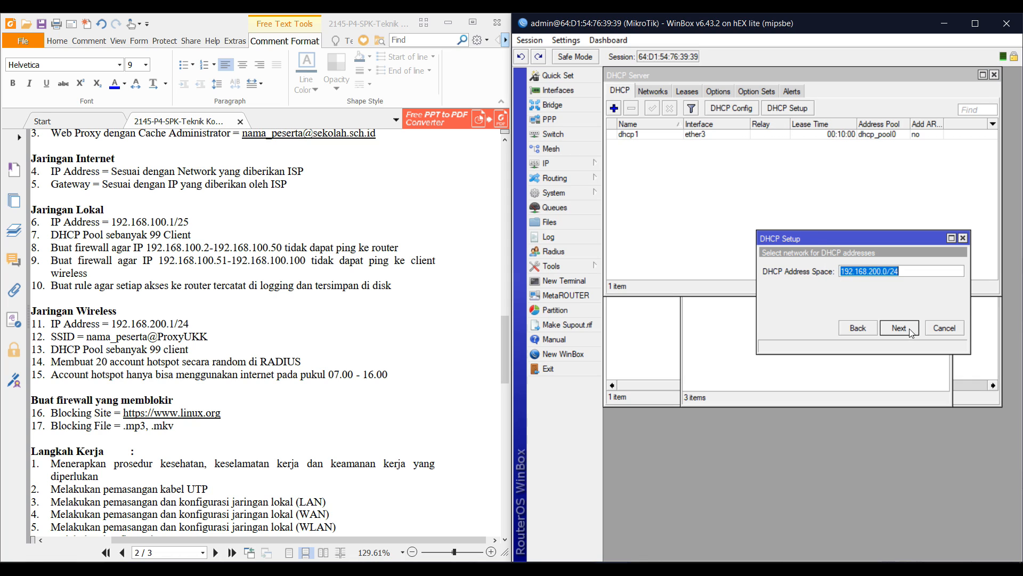
left_click(898, 328)
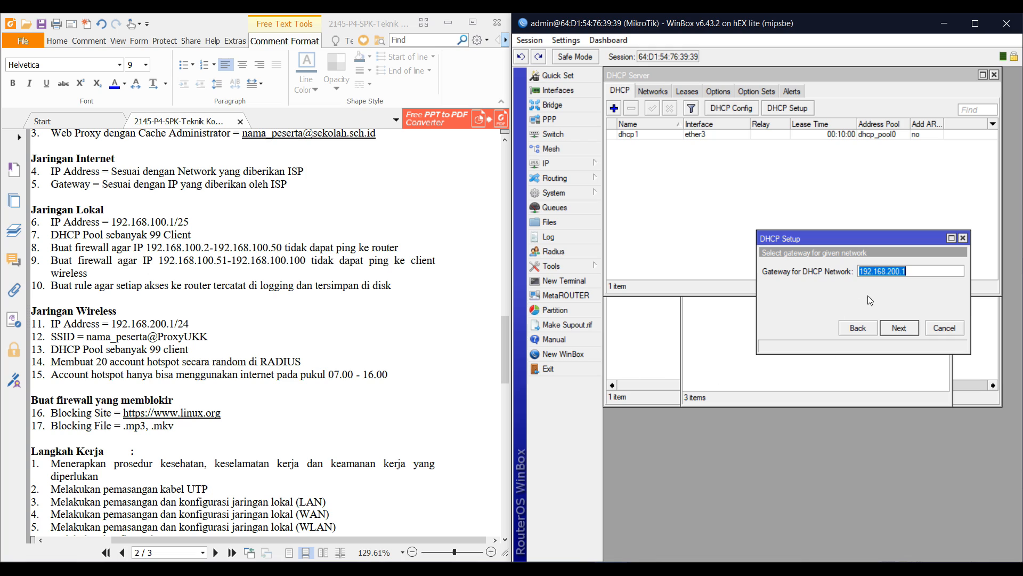
left_click(899, 331)
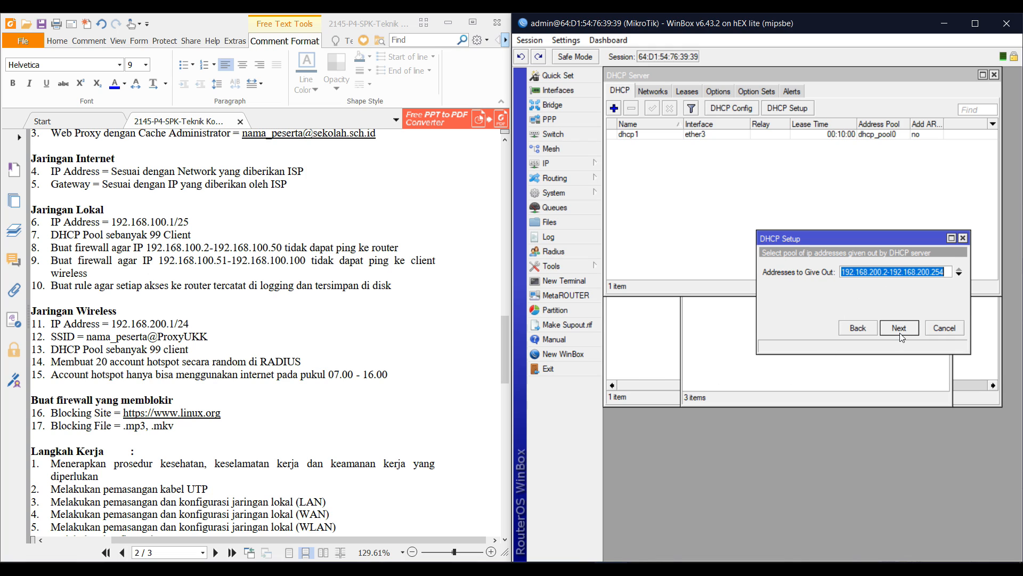
End the address range at 192.168.200.100, accept DNS and lease time, and finish
left_click(945, 272)
key("BackSpace")
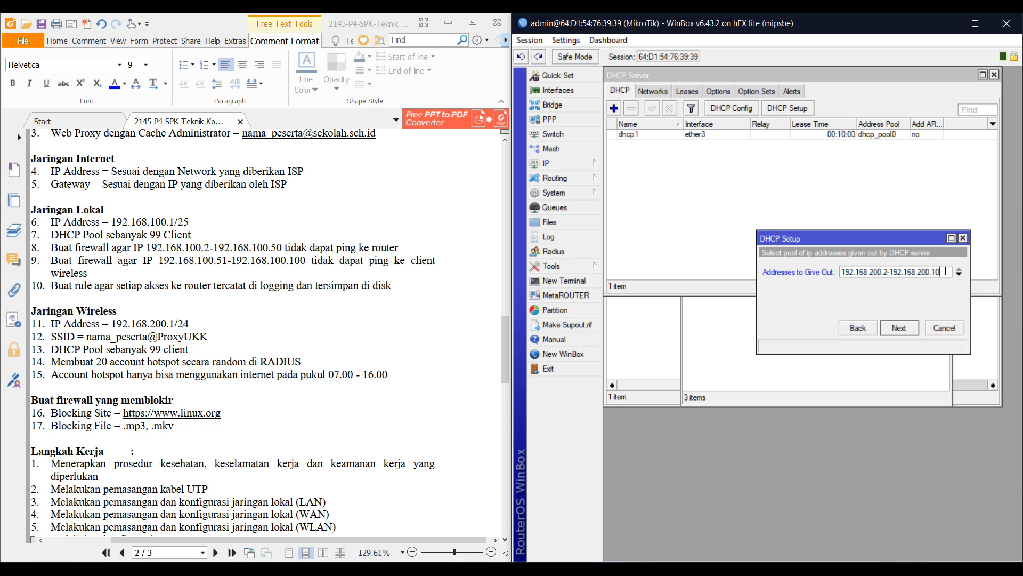
type("100")
left_click(898, 330)
left_click(896, 330)
left_click(897, 331)
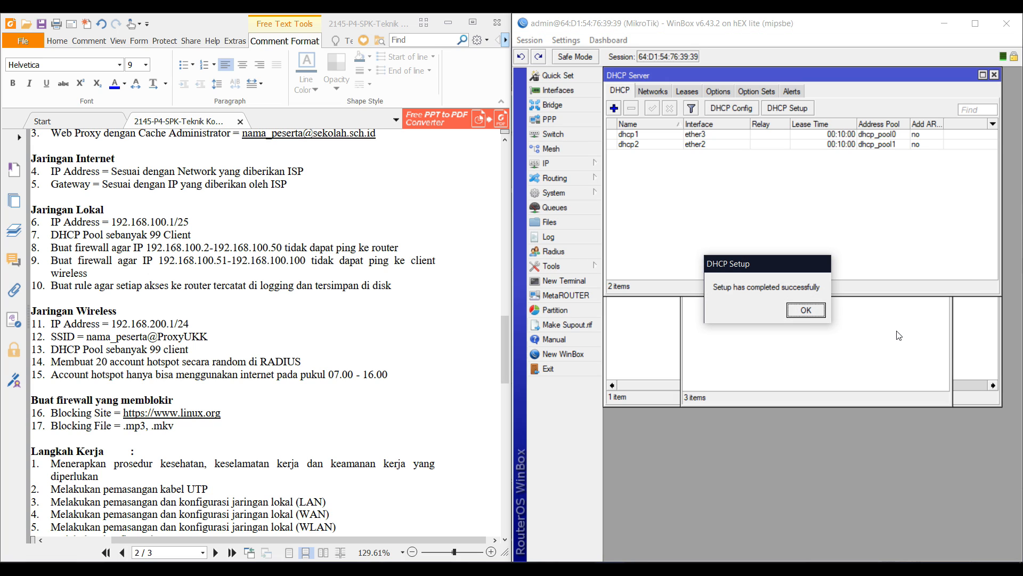
left_click(808, 318)
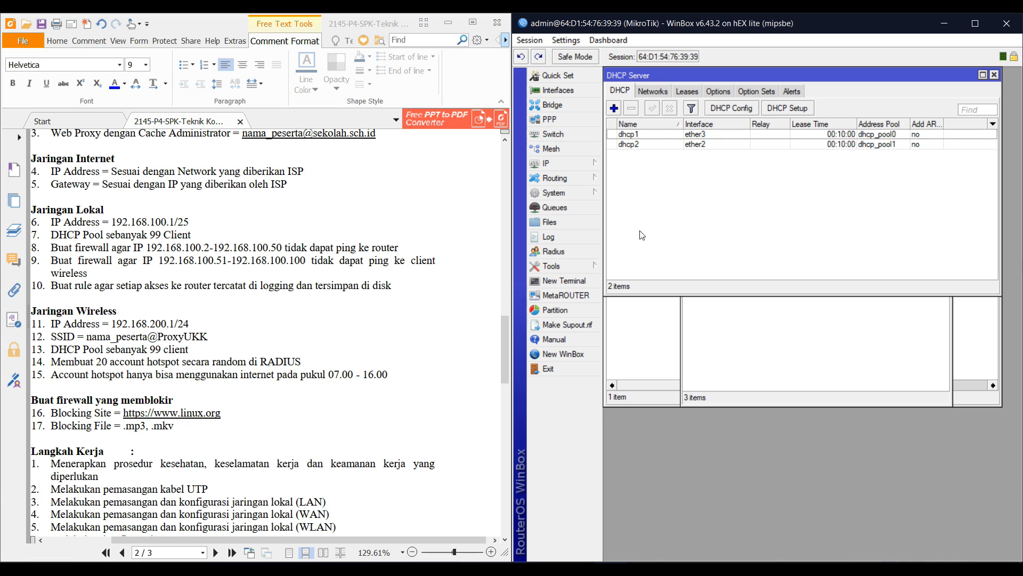
Start a new firewall filter rule on the input chain
left_click(583, 165)
left_click(634, 274)
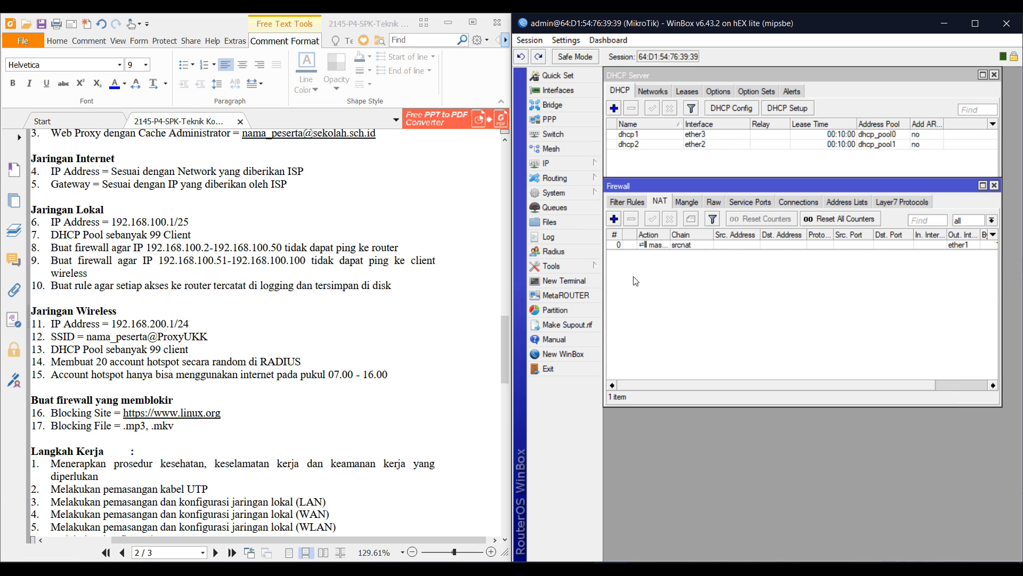
left_click(630, 206)
left_click_drag(647, 181, 641, 252)
left_click(608, 291)
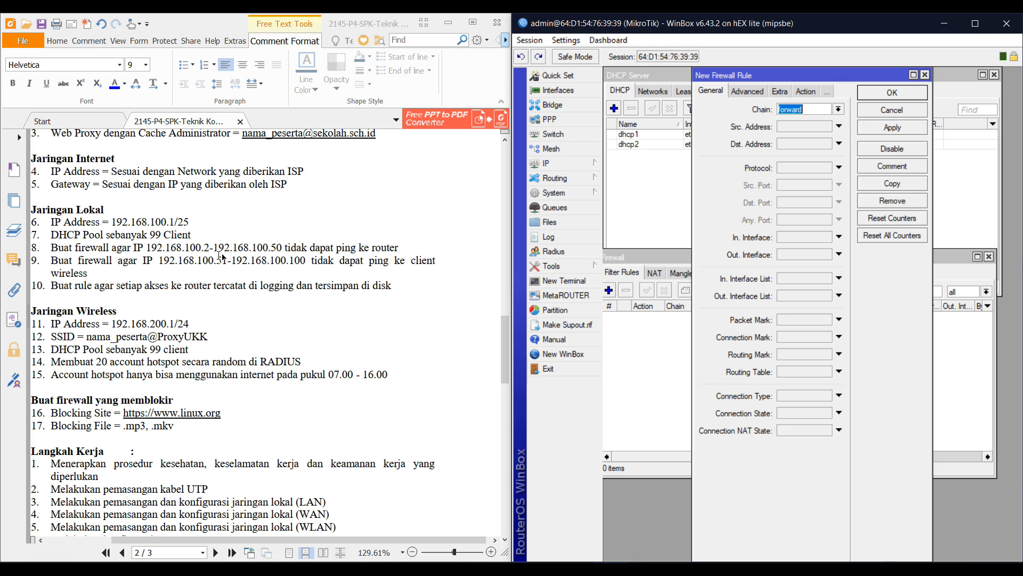
left_click(839, 109)
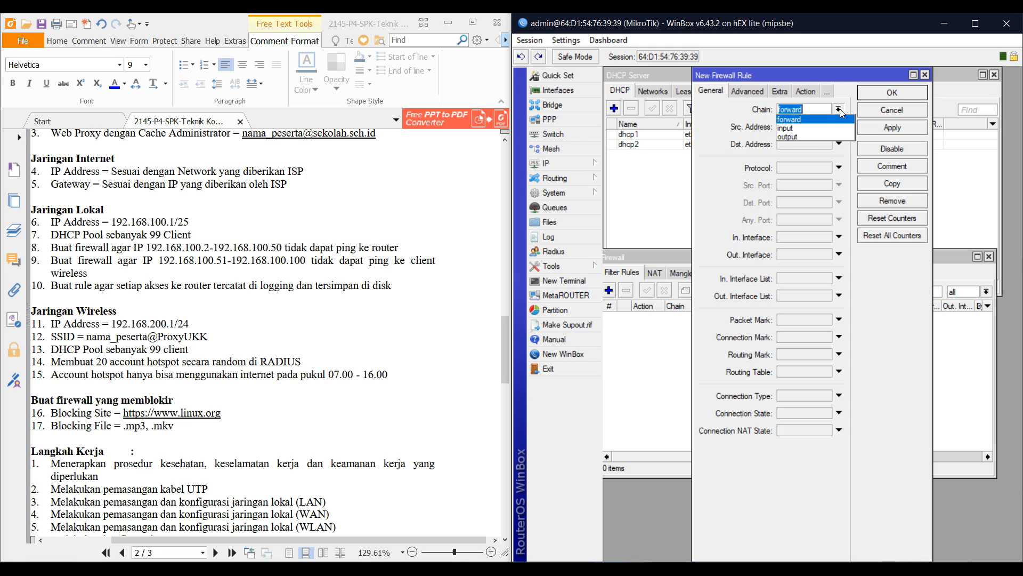
left_click(823, 129)
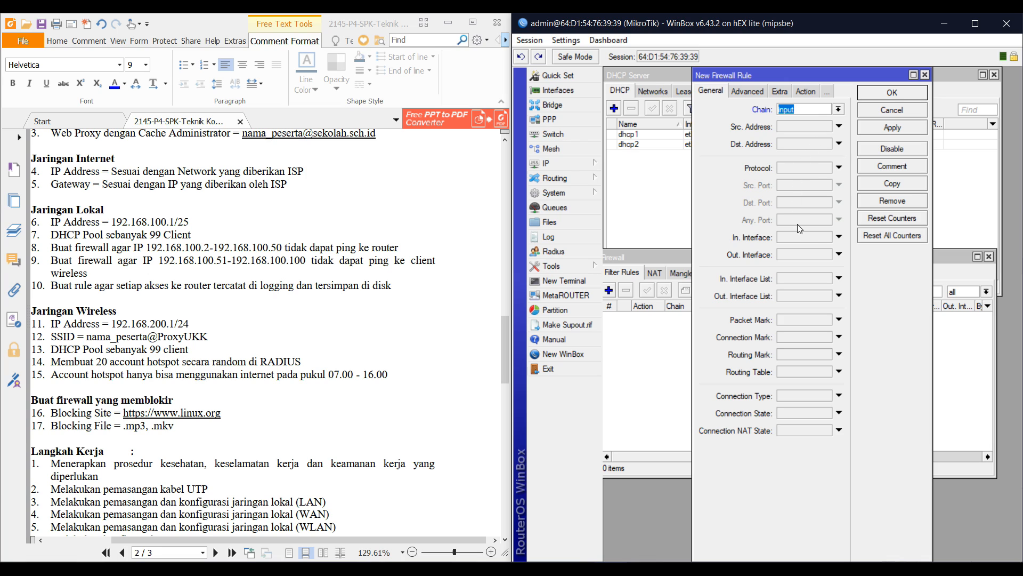
left_click(785, 237)
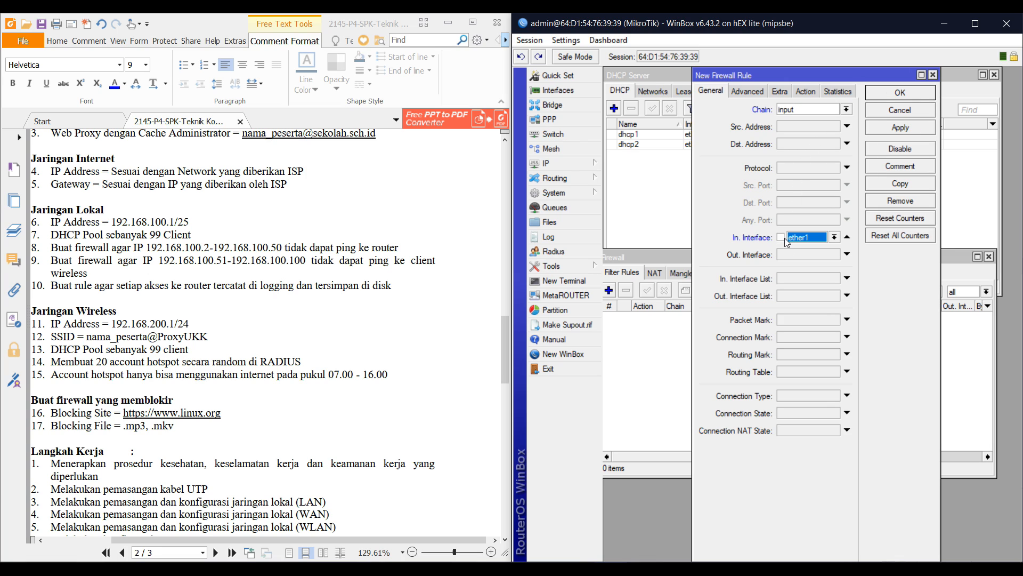
left_click(802, 240)
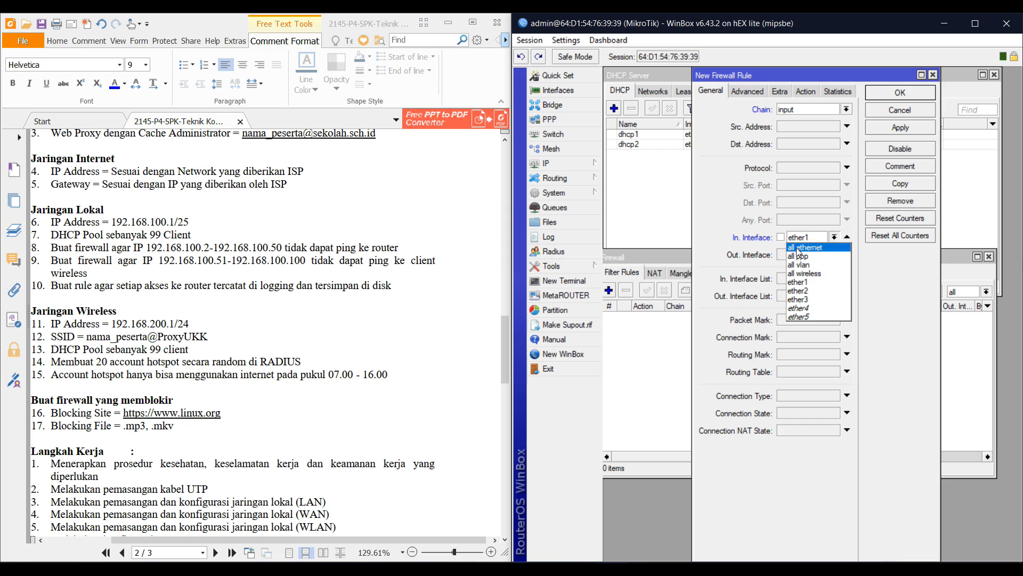
Set incoming interface ether3 and source address 192.168.100.2-192.168.100.50
left_click(585, 166)
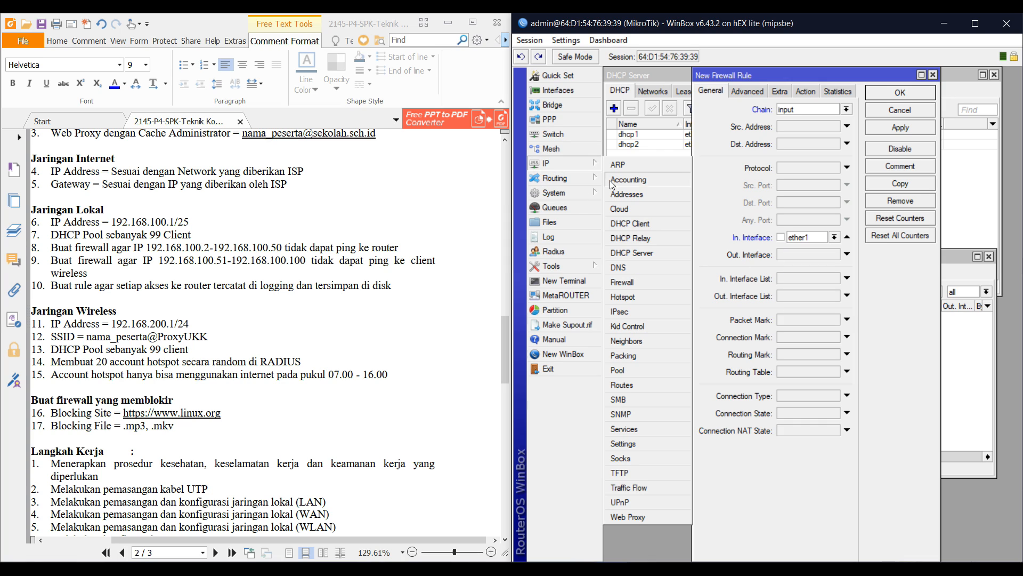
left_click(620, 191)
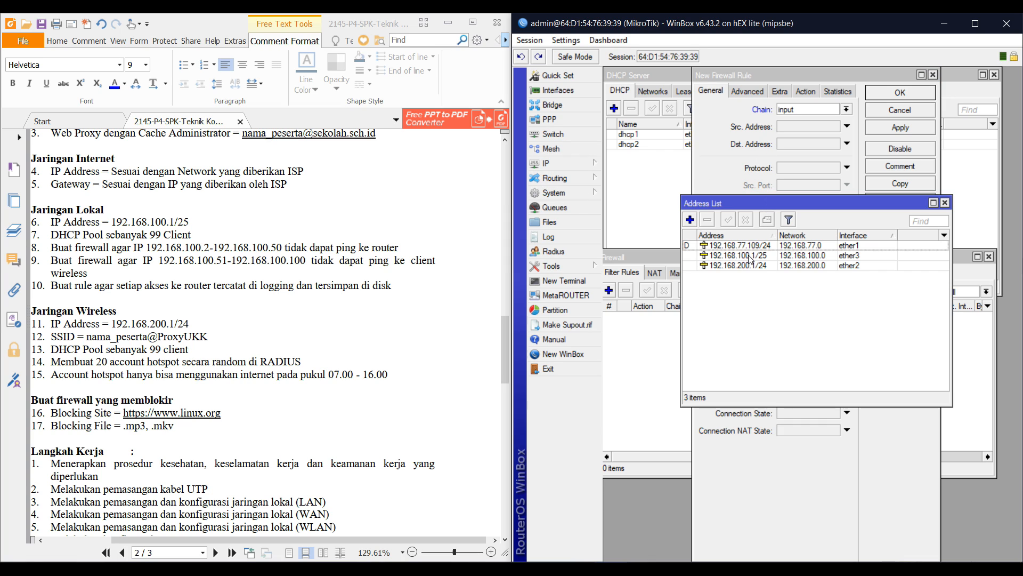
left_click(812, 80)
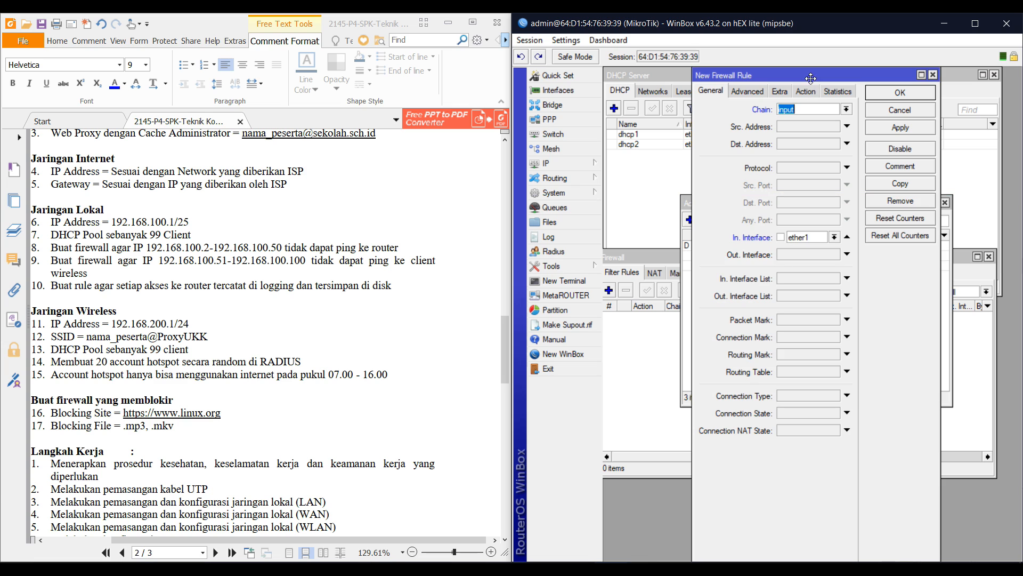
left_click(807, 238)
left_click(814, 298)
left_click_drag(792, 76, 869, 94)
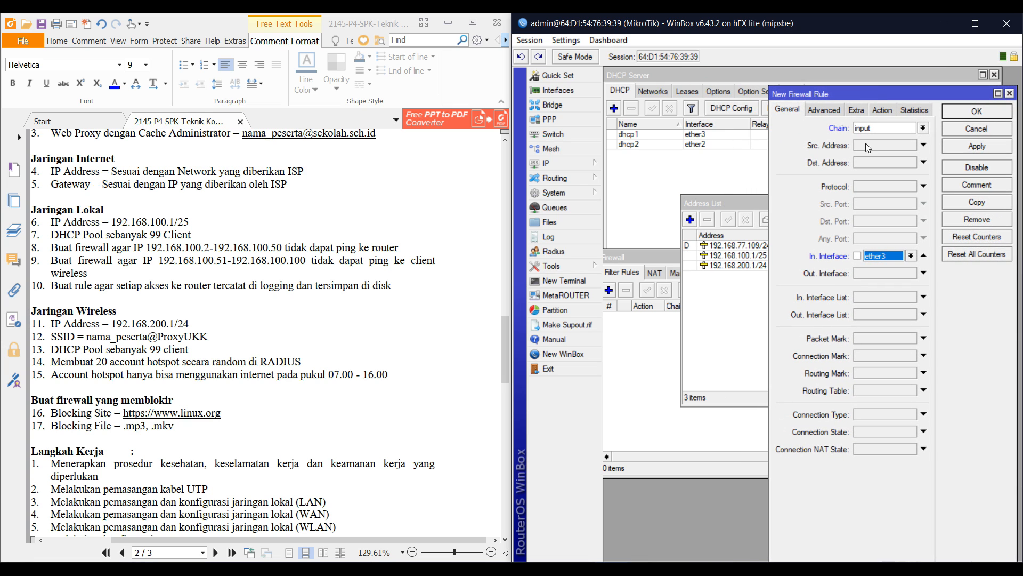
left_click(931, 145)
type("192")
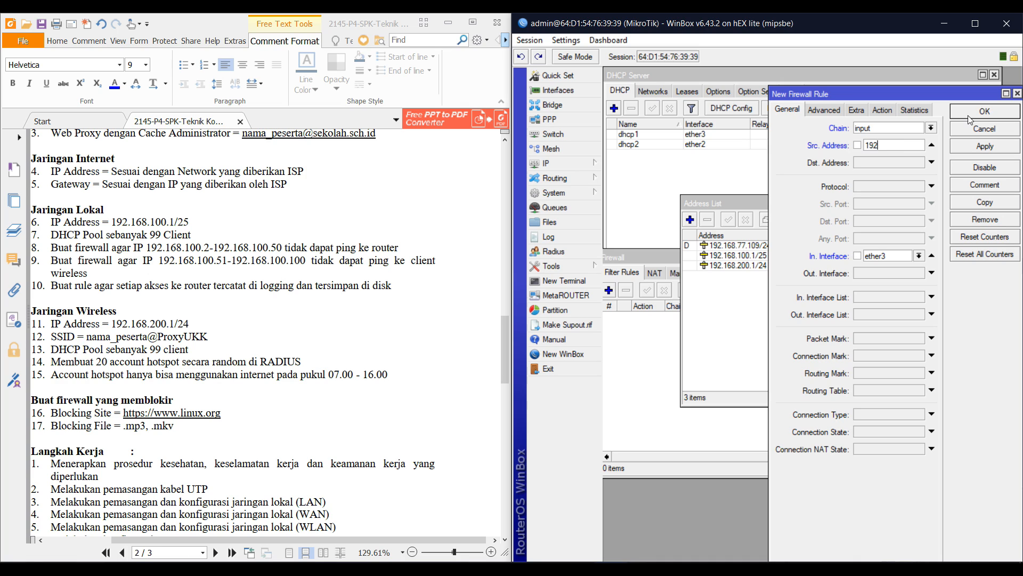
type(".168.100")
type(".2-192.168.10")
type("0.50")
left_click_drag(720, 208, 644, 323)
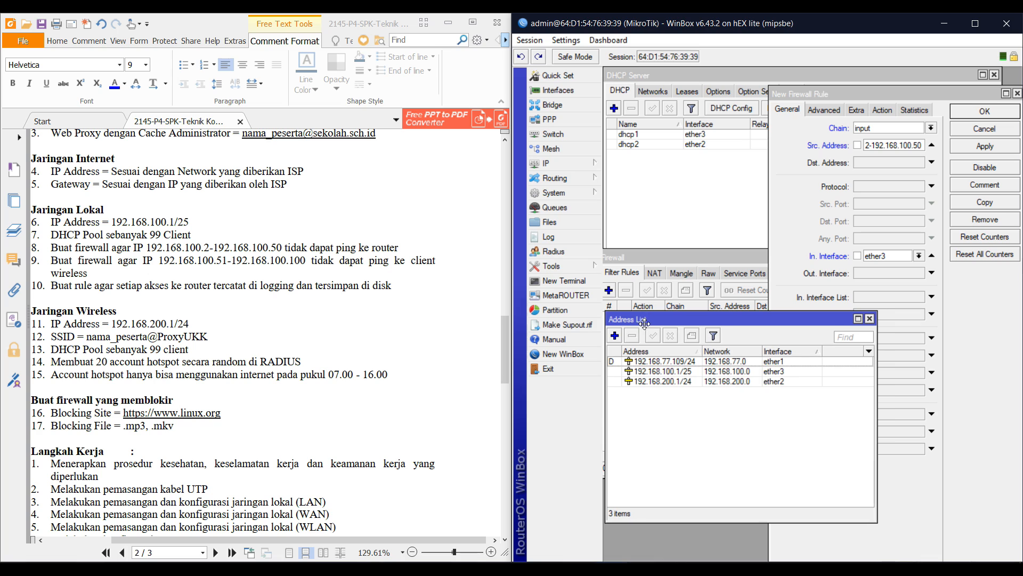
Set the action to drop and protocol to icmp, then save the rule
left_click(837, 96)
left_click(882, 110)
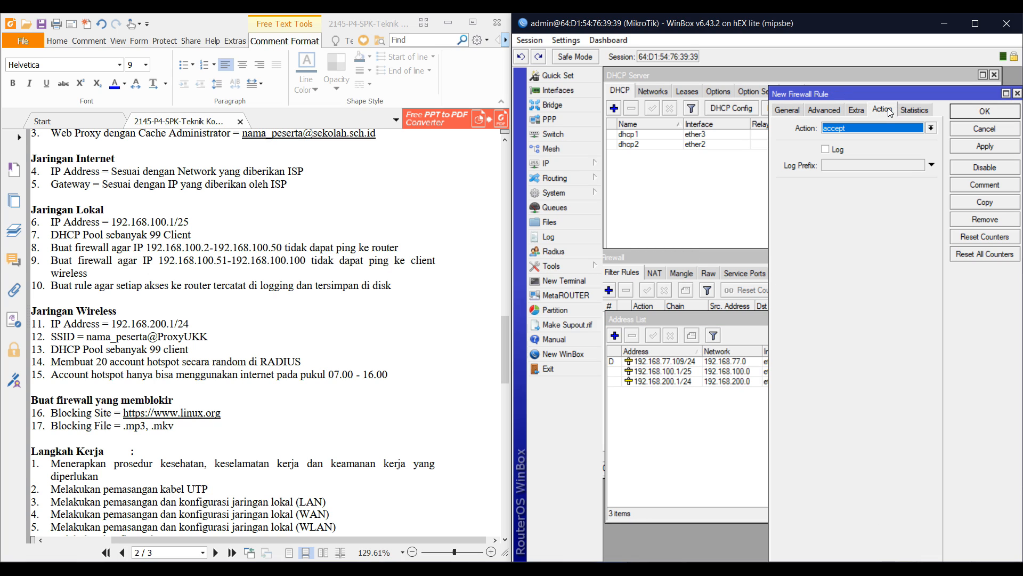
left_click(851, 129)
left_click(840, 167)
left_click(779, 109)
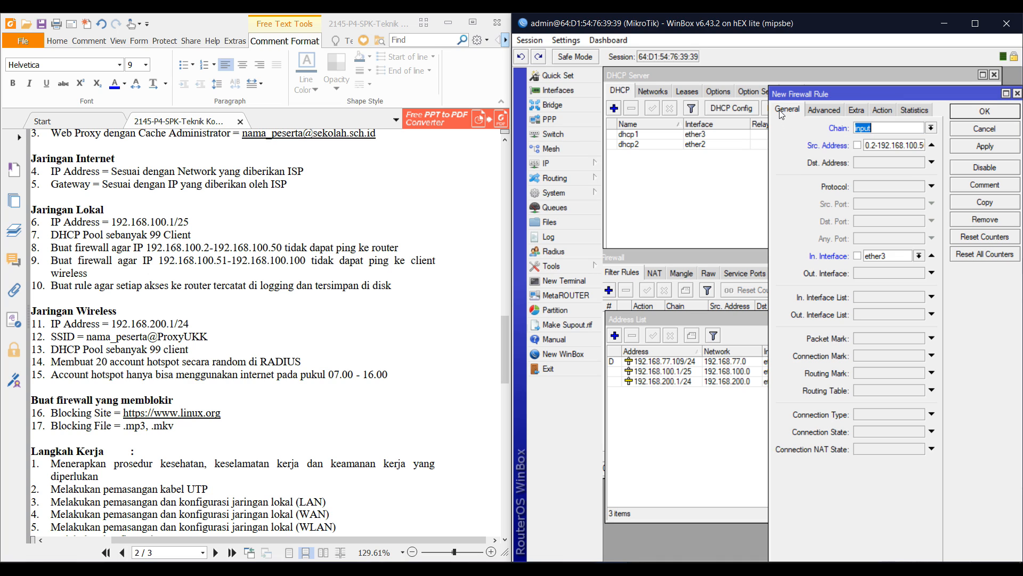
left_click(874, 187)
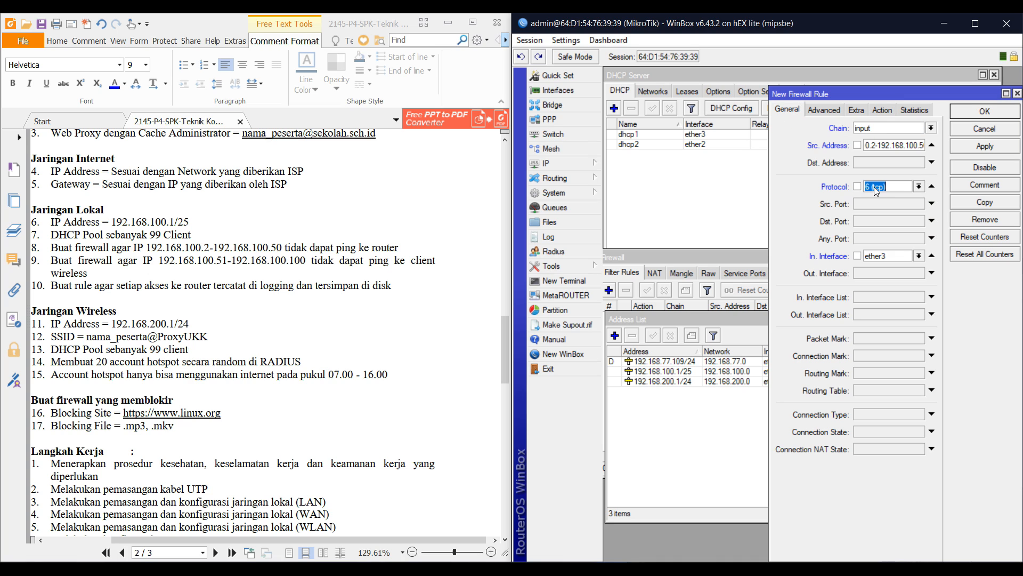
left_click(920, 186)
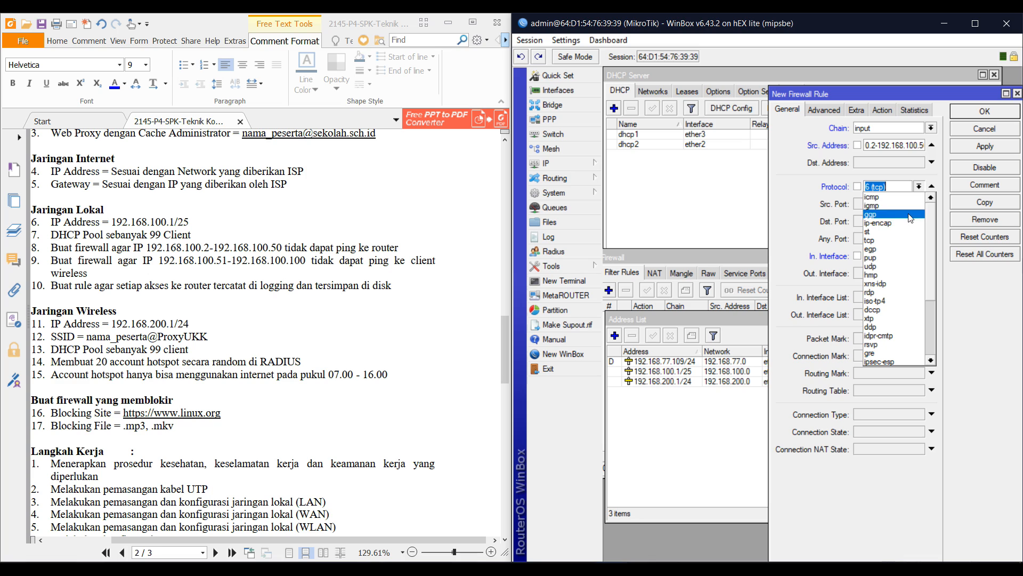
left_click(900, 198)
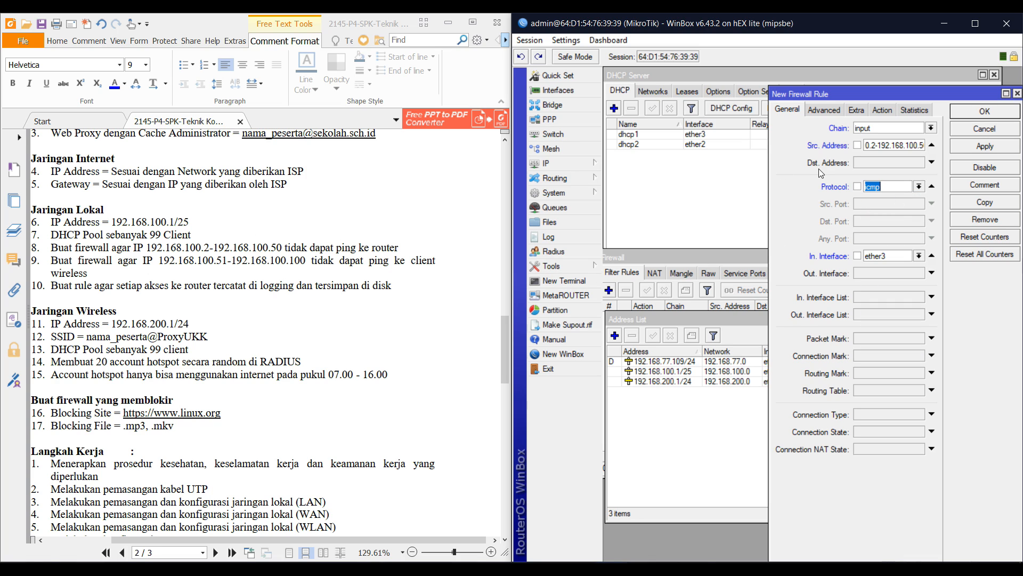
left_click_drag(769, 194, 662, 205)
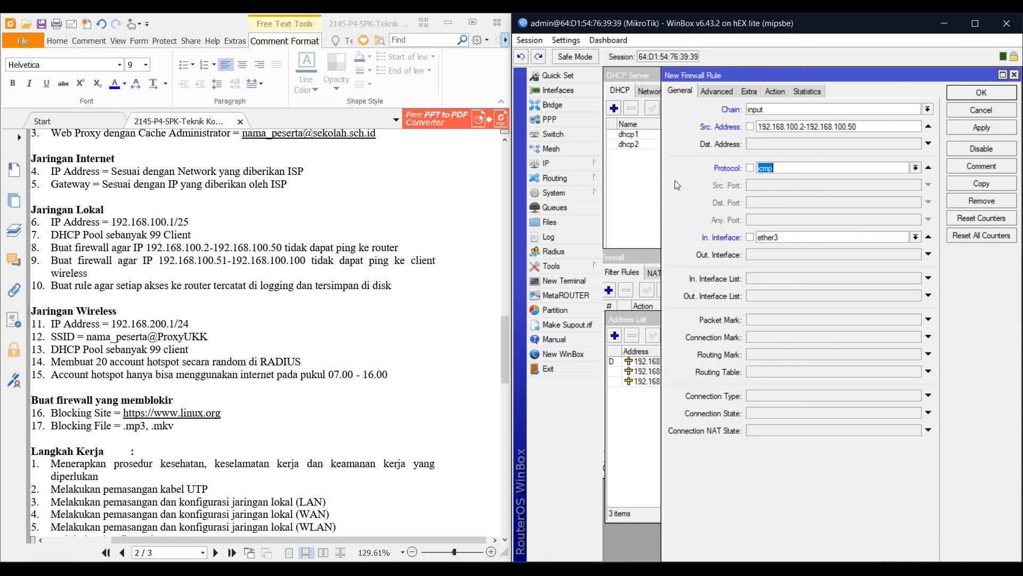
left_click(981, 94)
left_click_drag(714, 352, 713, 356)
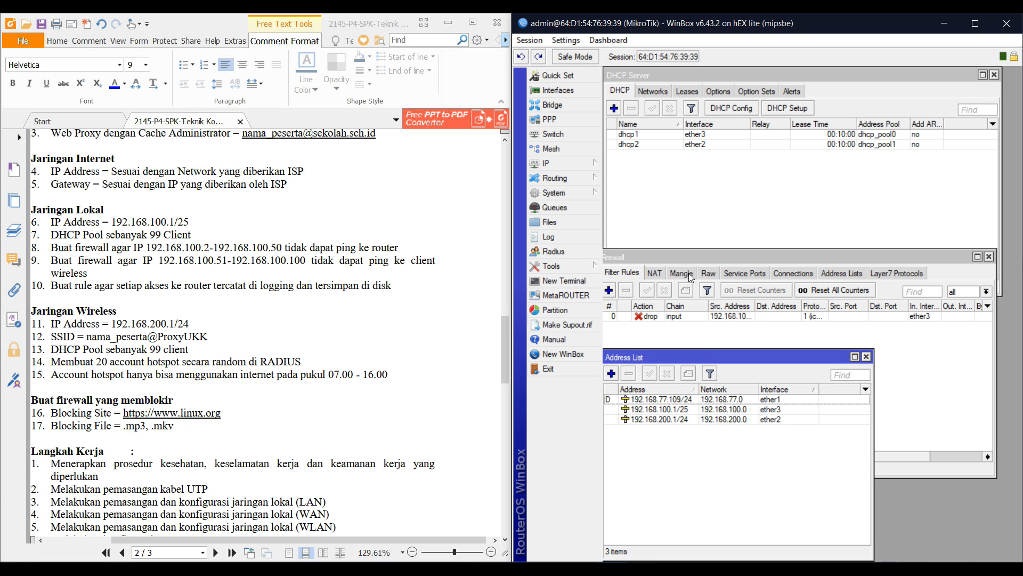
left_click_drag(691, 258, 696, 172)
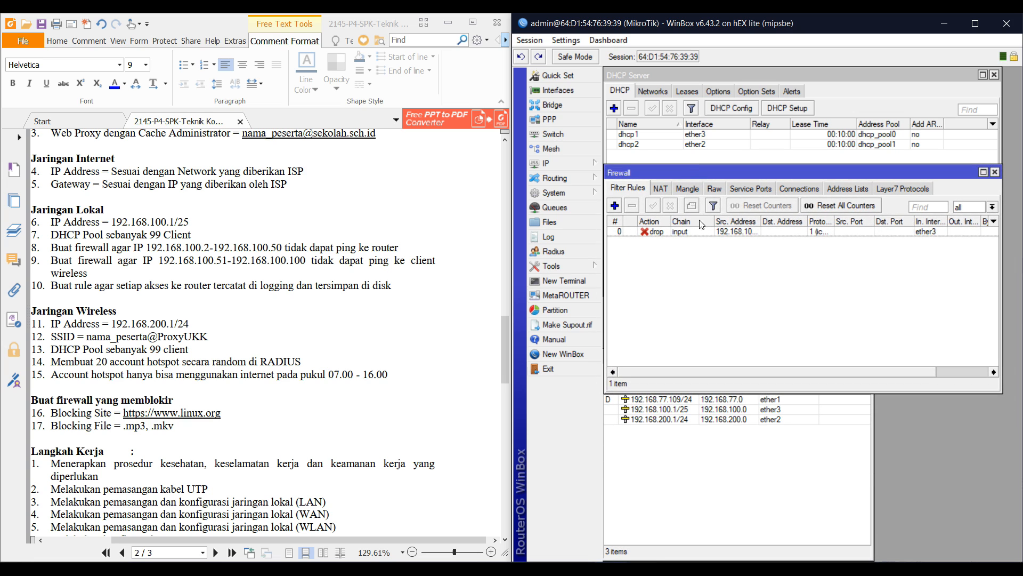
Open a fresh firewall filter rule dialog, defaulting to the forward chain
left_click(695, 423)
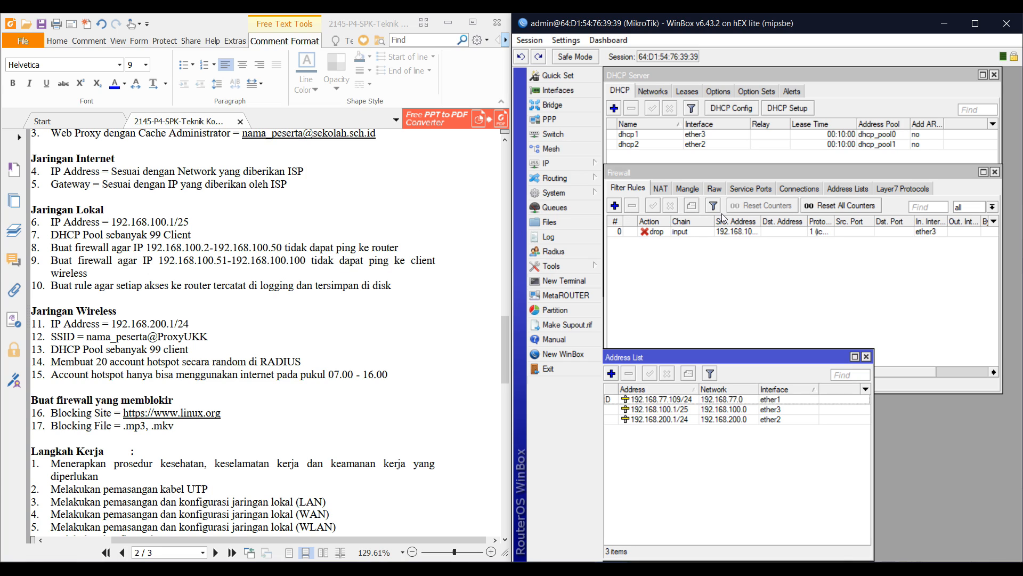
left_click(616, 214)
left_click(615, 210)
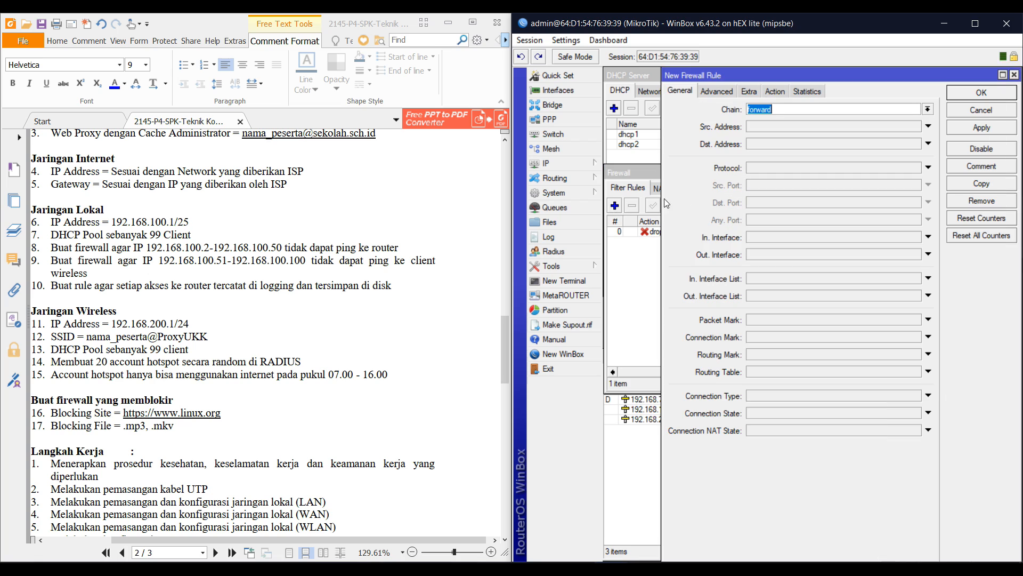
Match source 192.168.100.51-192.168.100.100 and destination 192.168.200.0/24
left_click(763, 236)
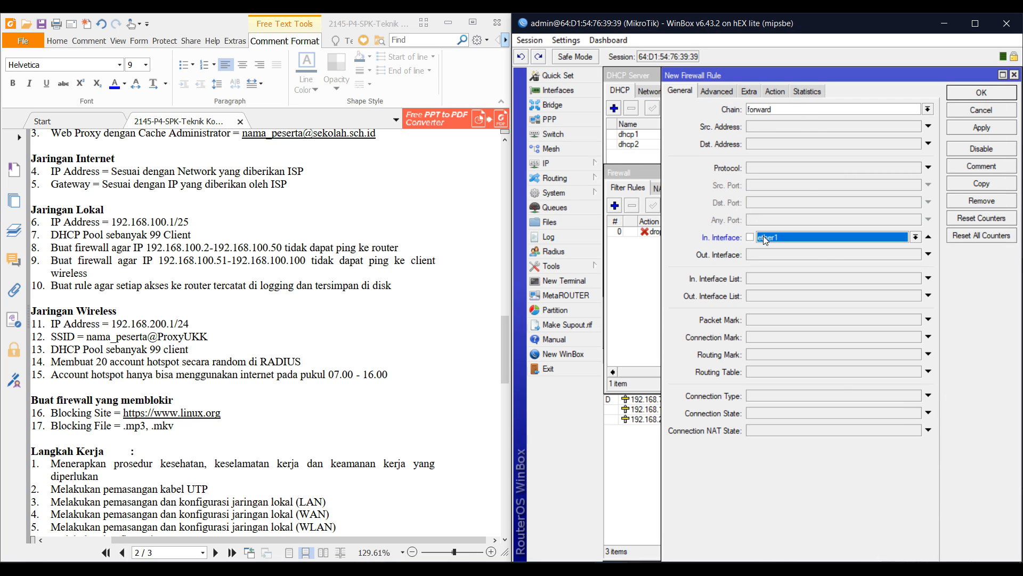
left_click(929, 236)
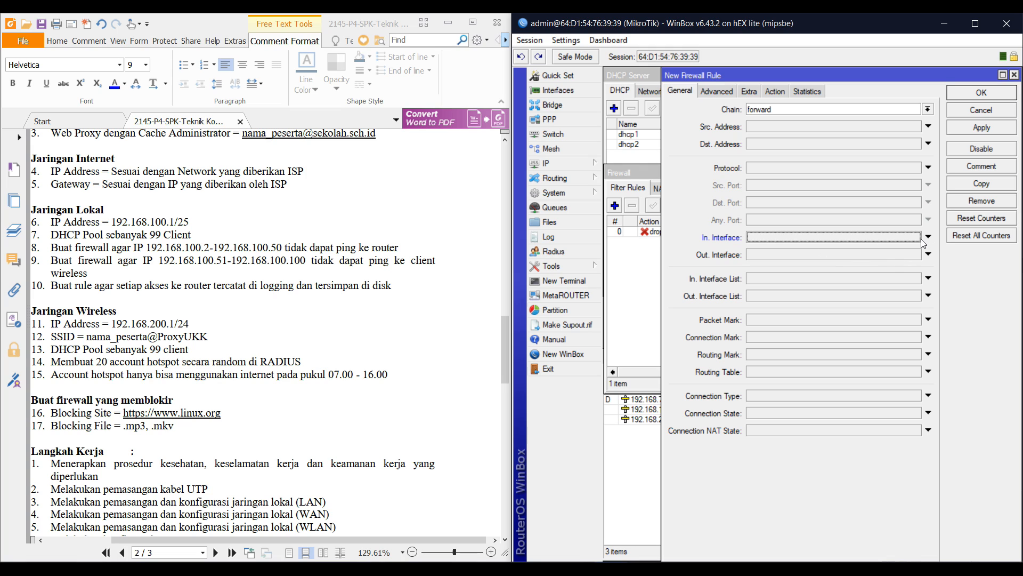
left_click(819, 256)
left_click(817, 255)
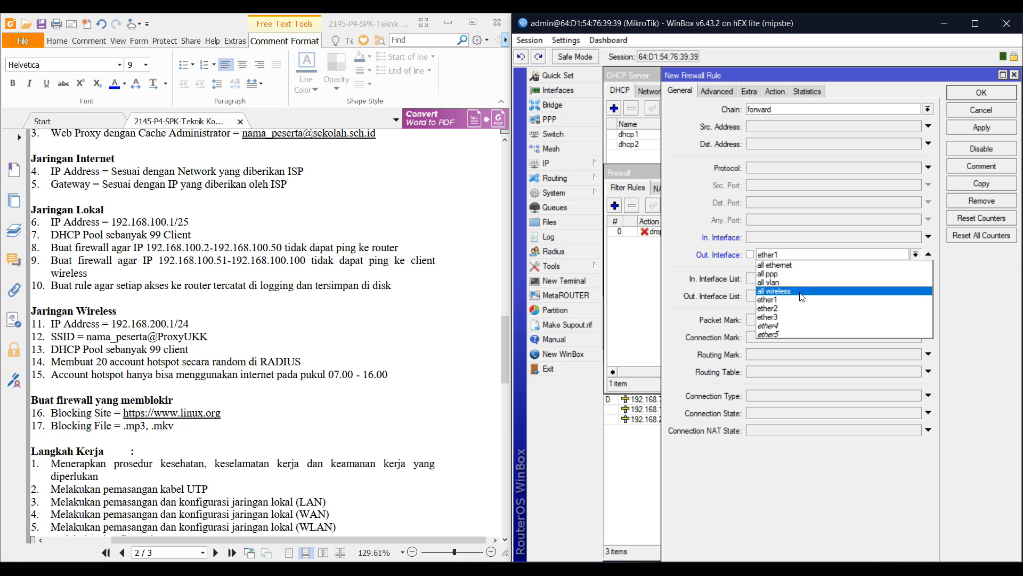
left_click(789, 308)
left_click(618, 469)
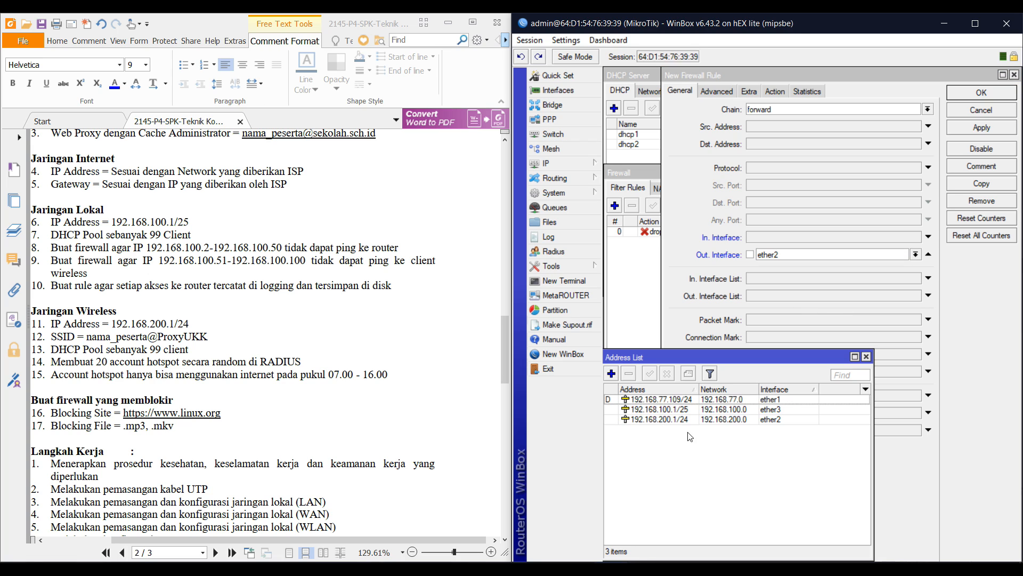
left_click(894, 264)
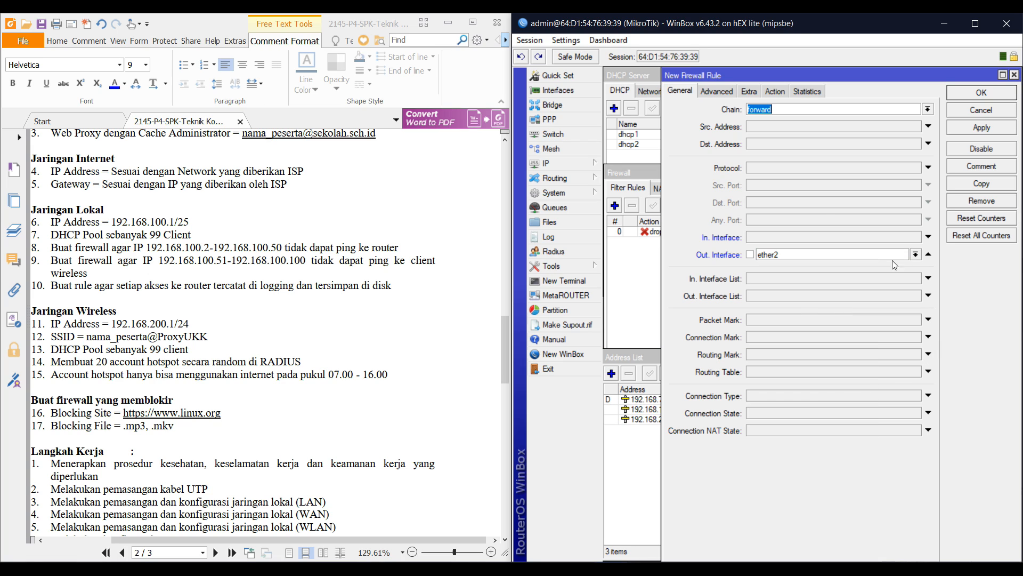
left_click(772, 130)
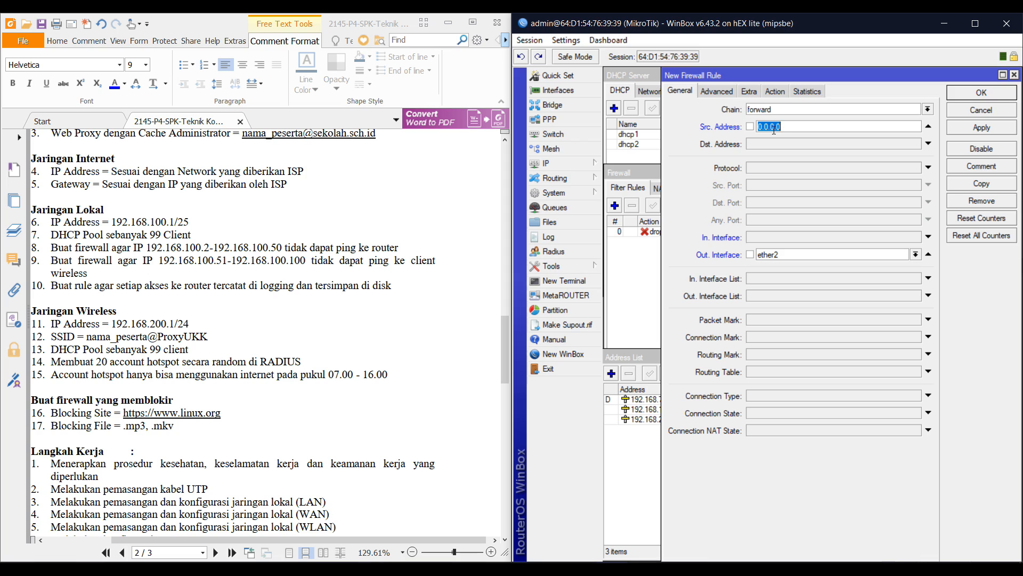
type("192.168.100.51-192.168.100.100")
left_click(780, 143)
type("1")
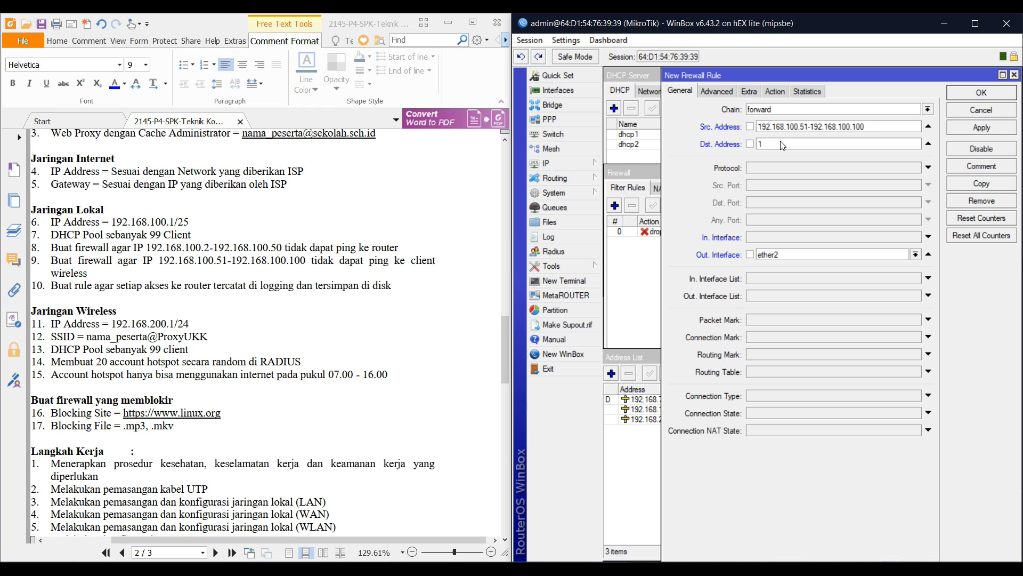
type("92.168.200.0/24")
Clear the out-interface condition, match protocol icmp, set action drop, and save
left_click(928, 258)
left_click(767, 167)
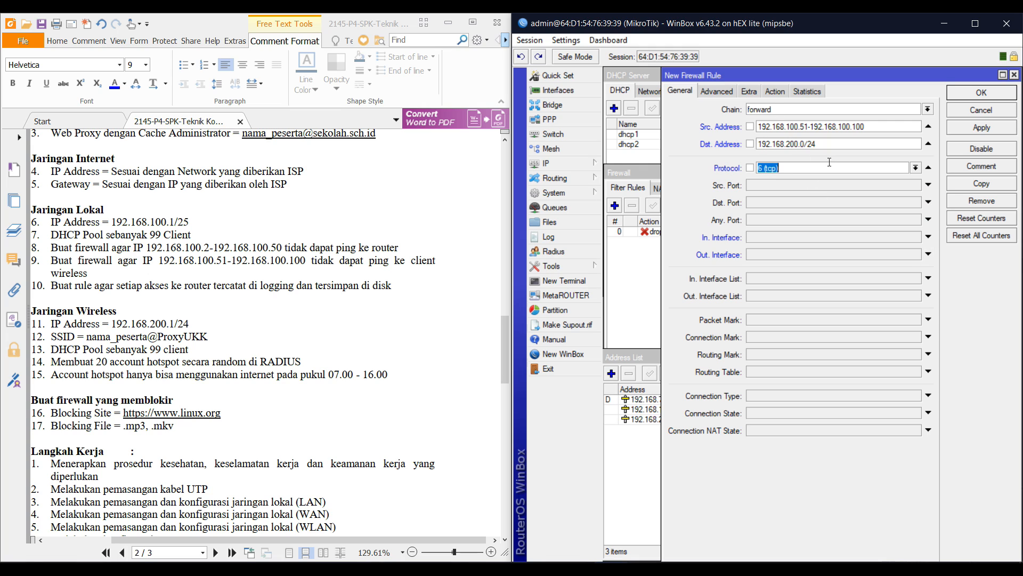
left_click(914, 168)
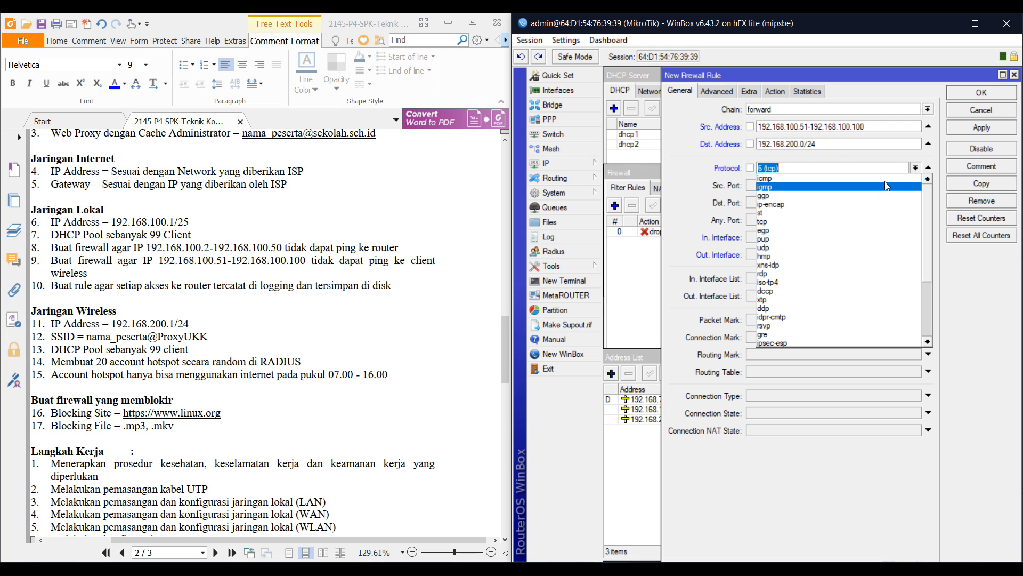
left_click(885, 178)
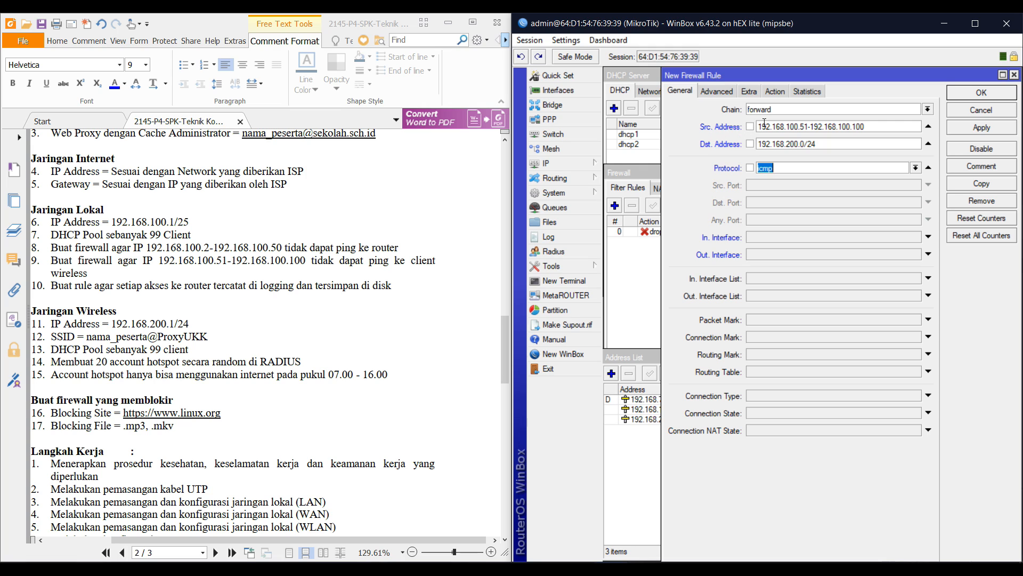
mouse_move(764, 126)
left_mouse_down()
mouse_move(865, 127)
mouse_move(756, 144)
left_mouse_up()
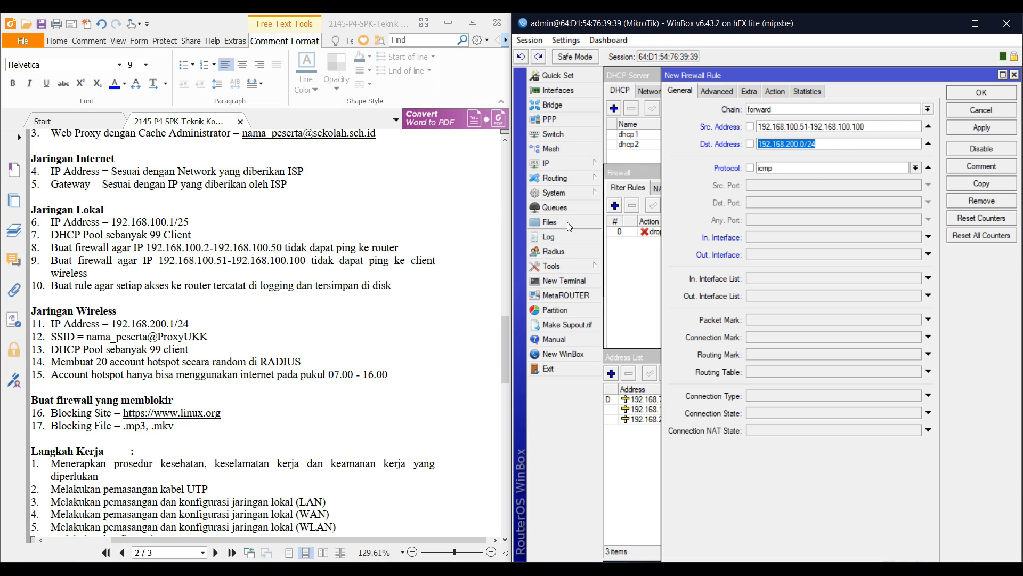
left_click(775, 92)
left_click(772, 109)
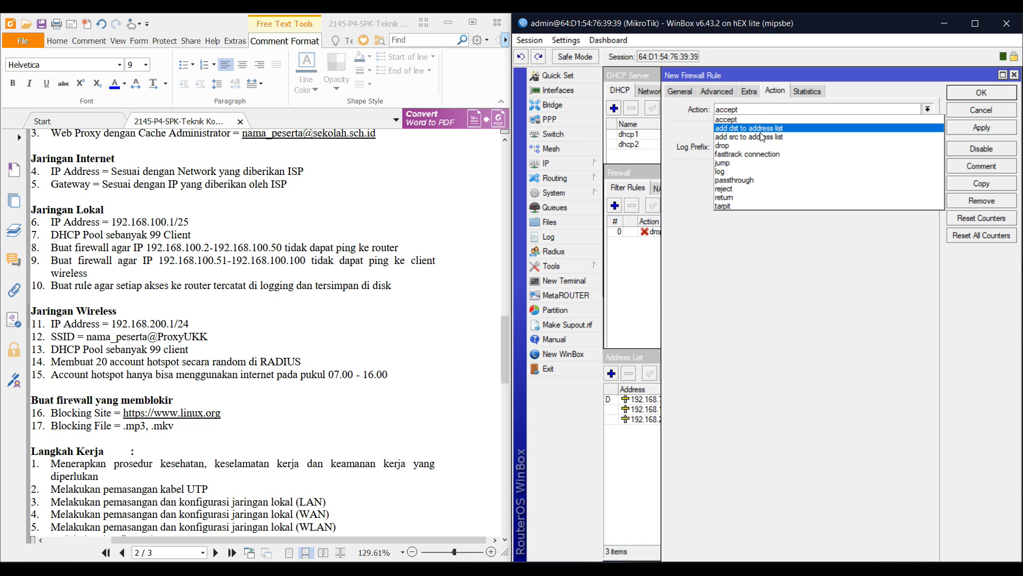
left_click(757, 147)
left_click(964, 97)
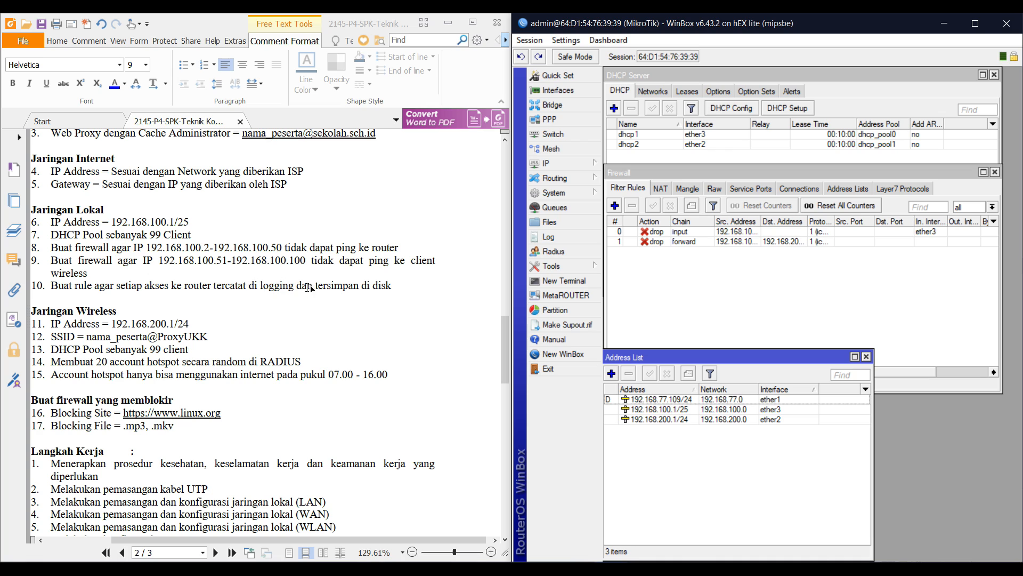
left_click(654, 268)
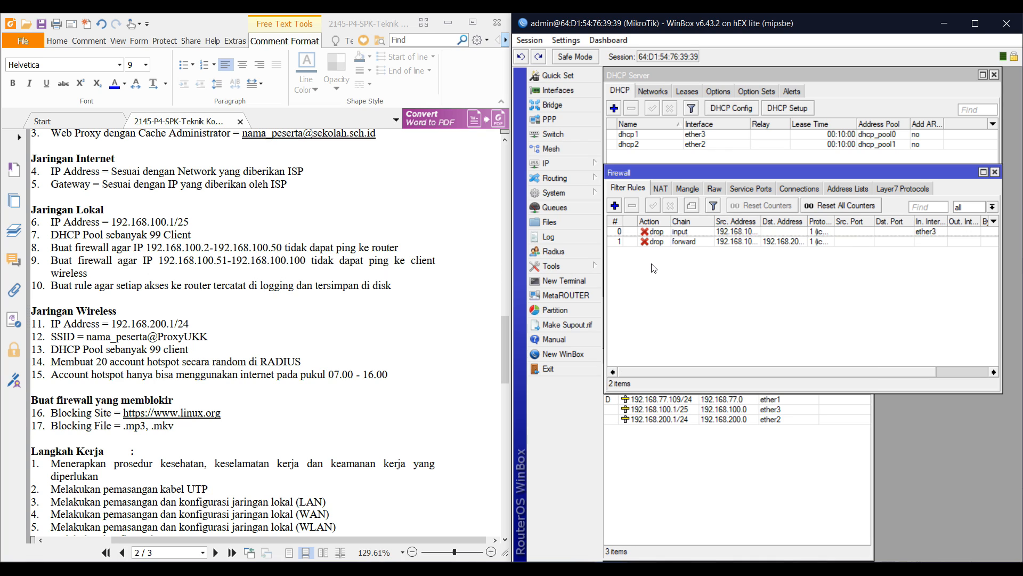
Add an input-chain rule with action log and log prefix akses-ke_router
left_click(615, 206)
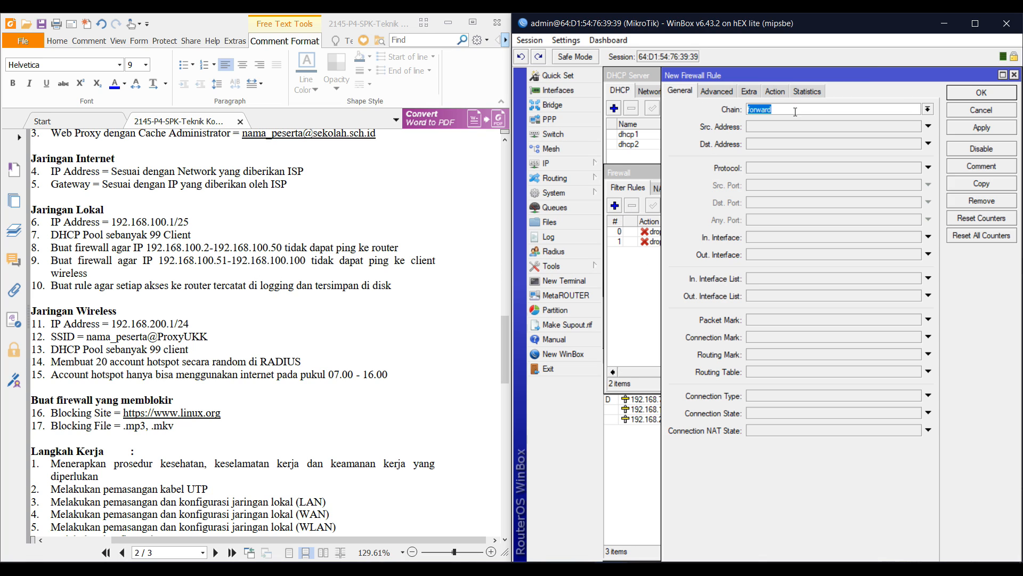
left_click(928, 109)
left_click(858, 127)
left_click(785, 93)
left_click(777, 112)
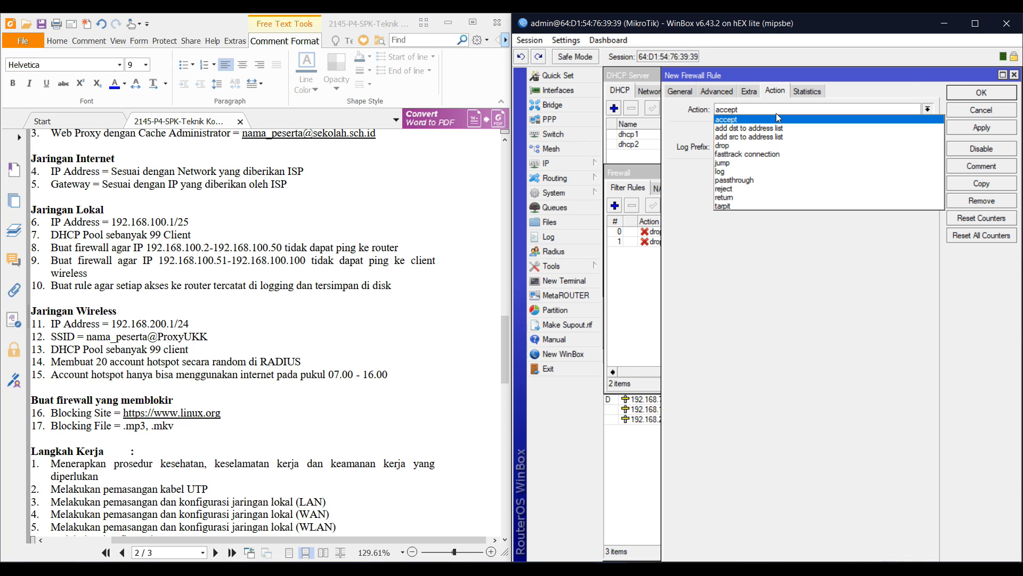
left_click(760, 172)
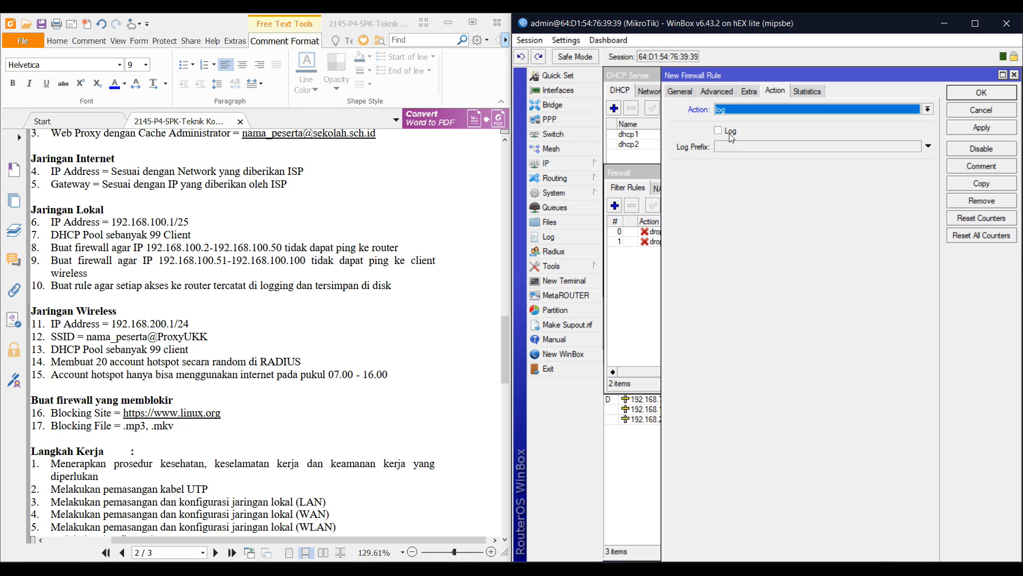
left_click(725, 133)
left_click(725, 148)
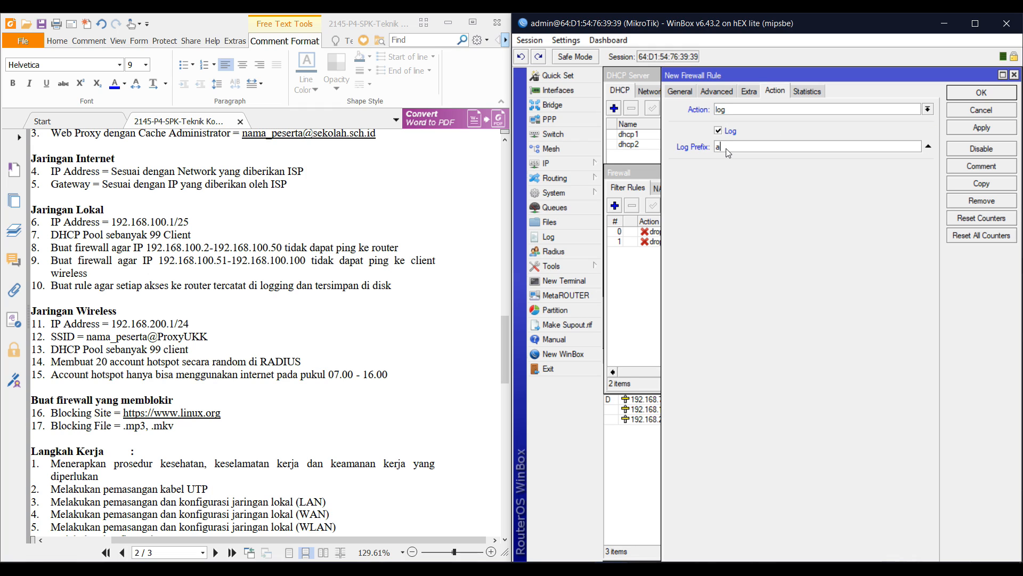
type("akses-ke_router")
left_click(744, 110)
left_click(744, 111)
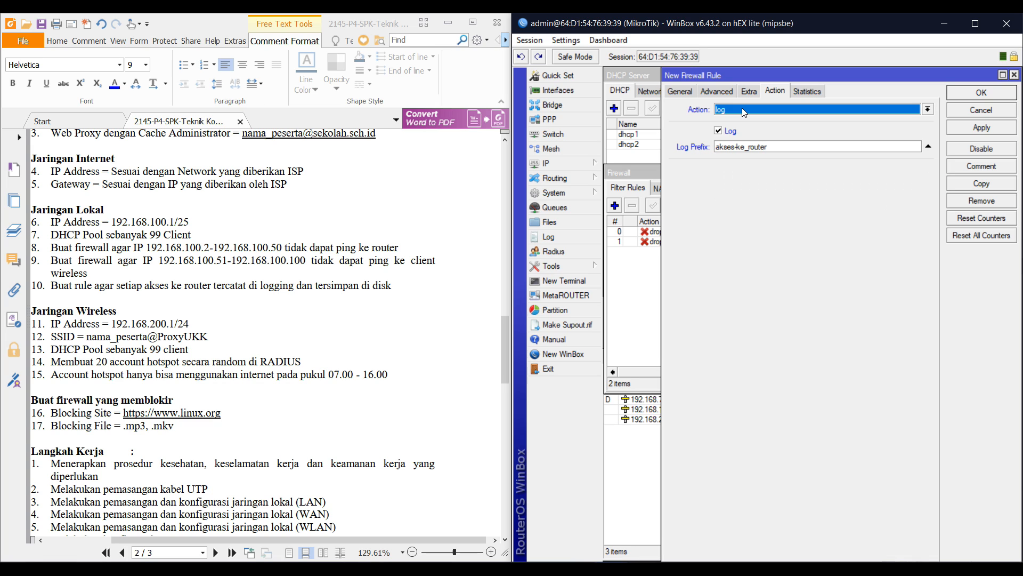
left_click(962, 93)
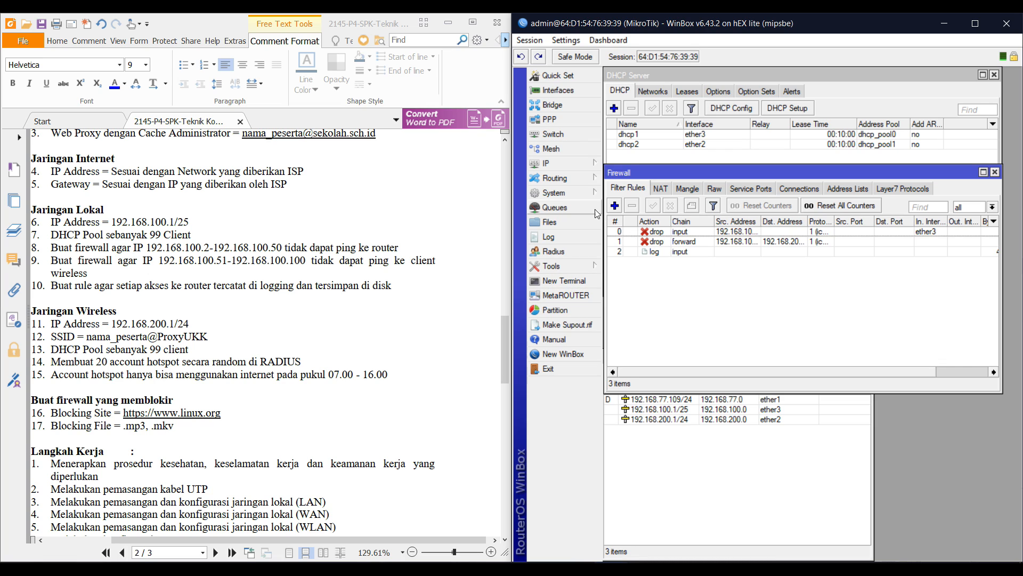
Change the info and warning logging rules so their action is disk
left_click(578, 194)
left_click(634, 349)
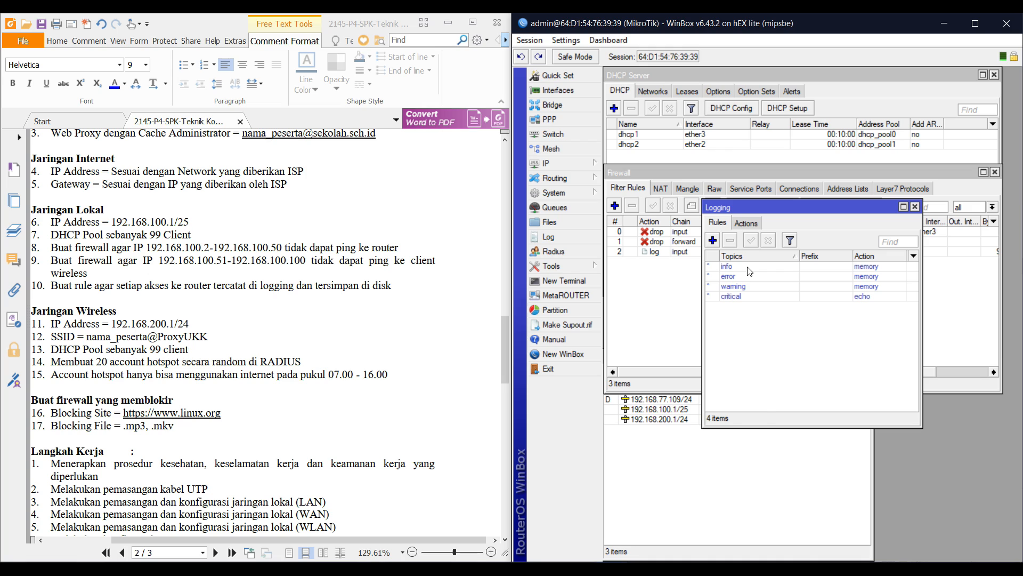
double_click(750, 272)
left_click(803, 303)
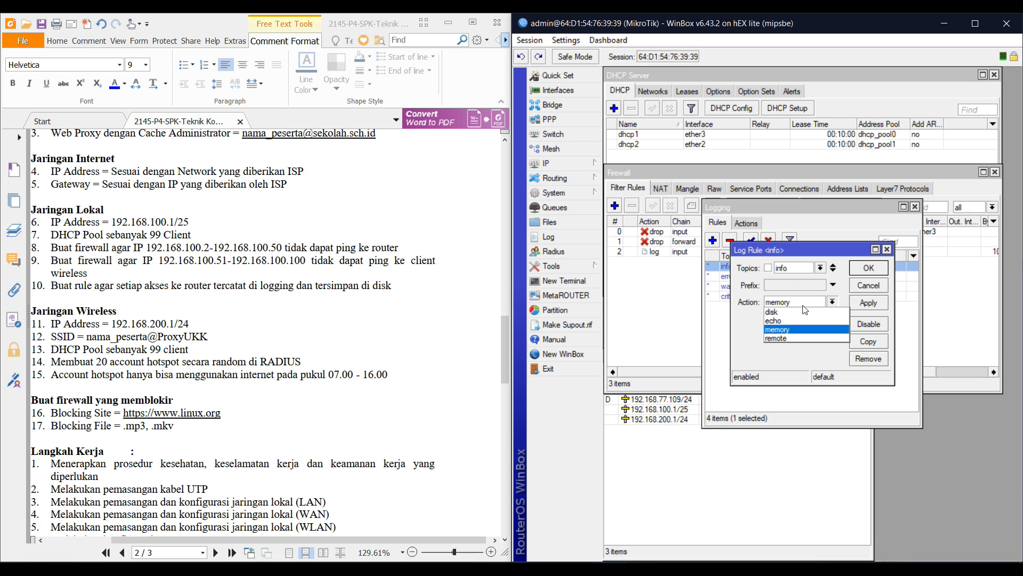
left_click(799, 311)
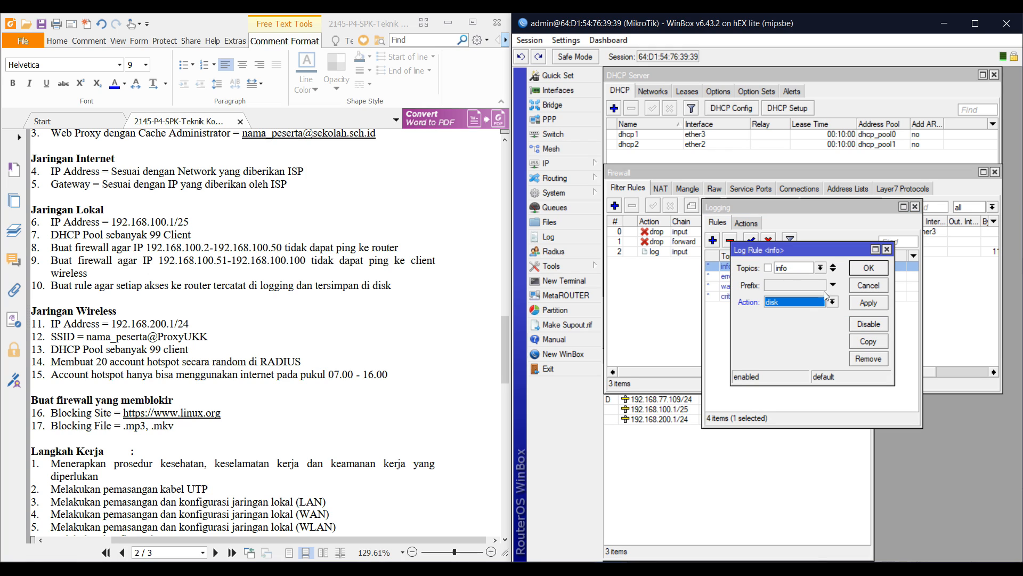
left_click(867, 267)
left_click(863, 288)
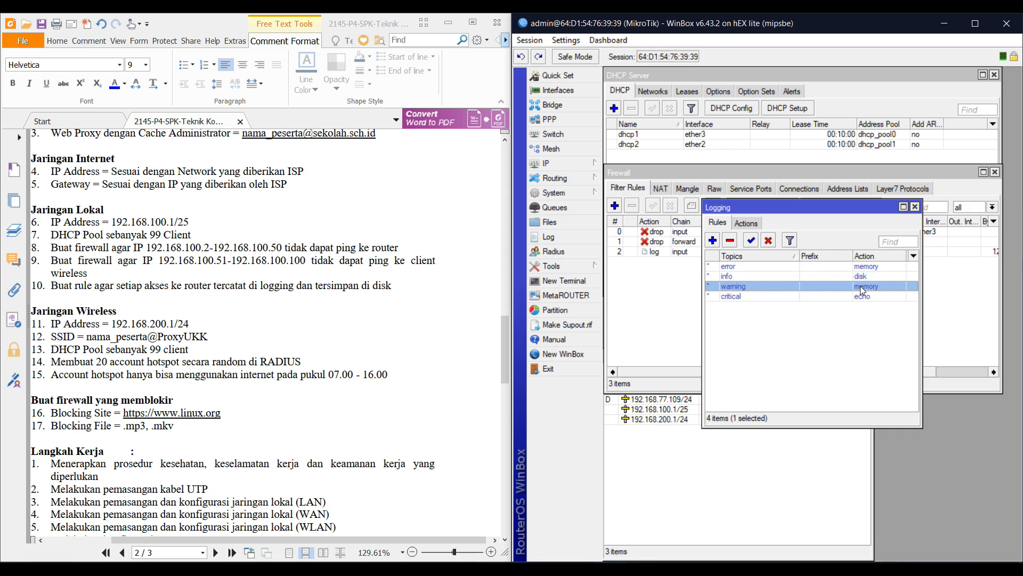
double_click(863, 288)
left_click(805, 302)
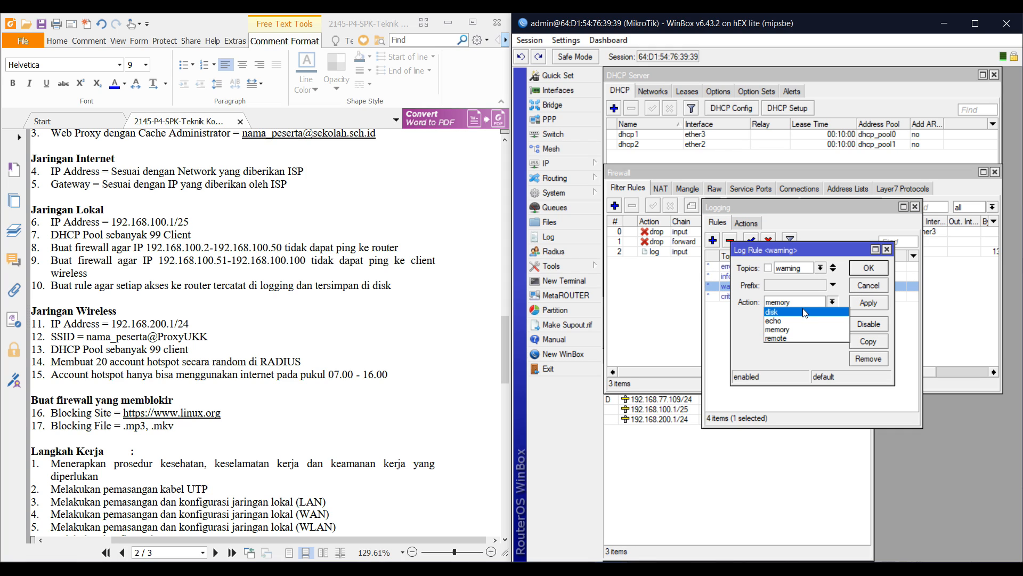
left_click(805, 312)
left_click(854, 272)
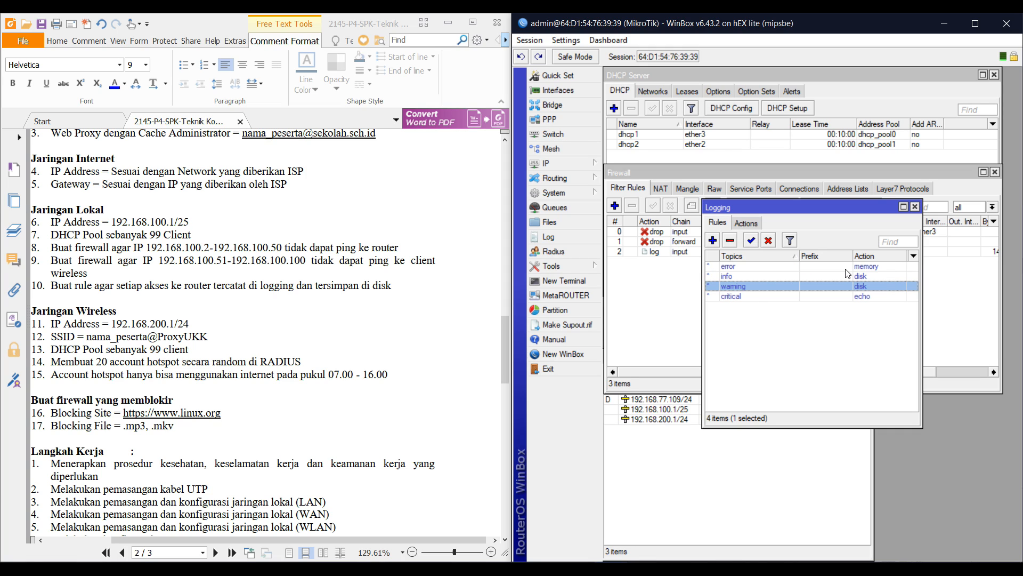
Change the error and critical logging rules so their action is disk
double_click(847, 266)
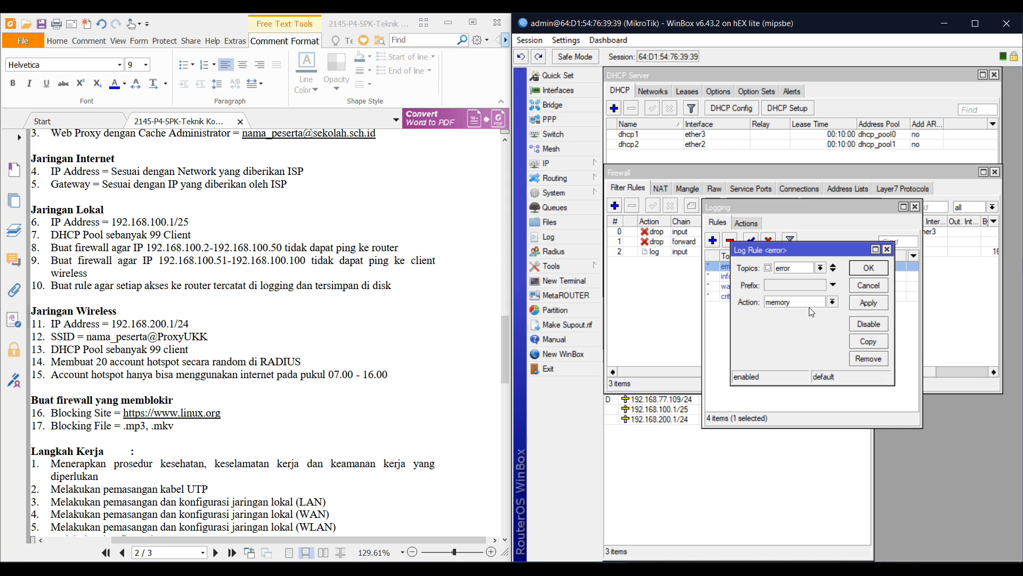
left_click(809, 307)
left_click(809, 311)
left_click(868, 268)
double_click(800, 297)
left_click(810, 302)
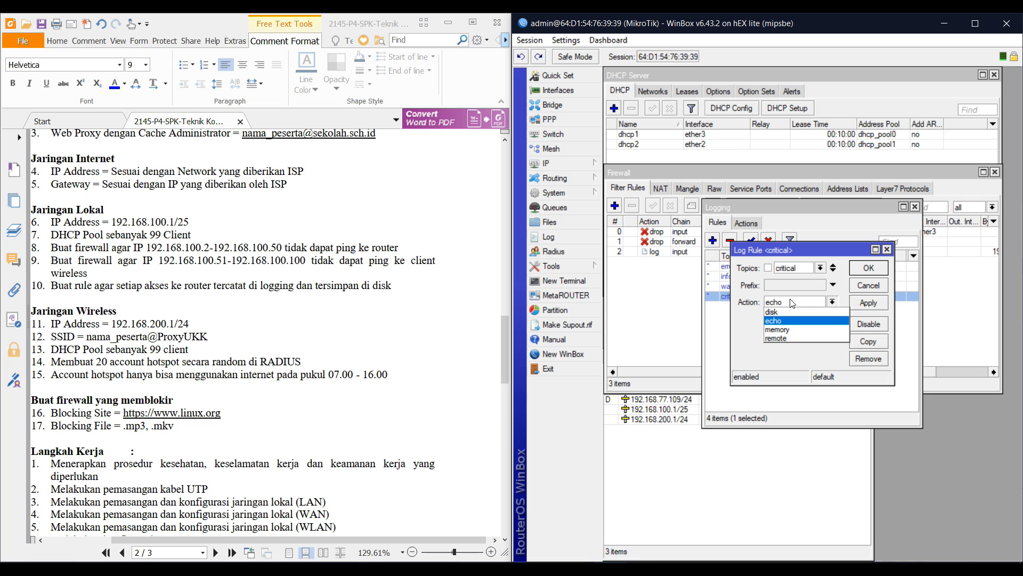
left_click(793, 311)
left_click(863, 272)
left_click(824, 330)
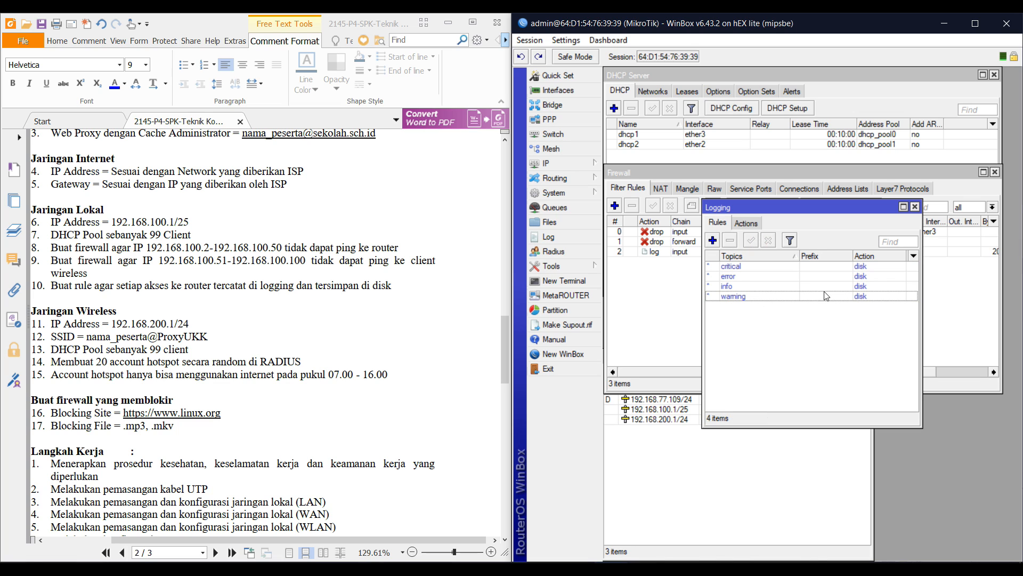
left_click(648, 314)
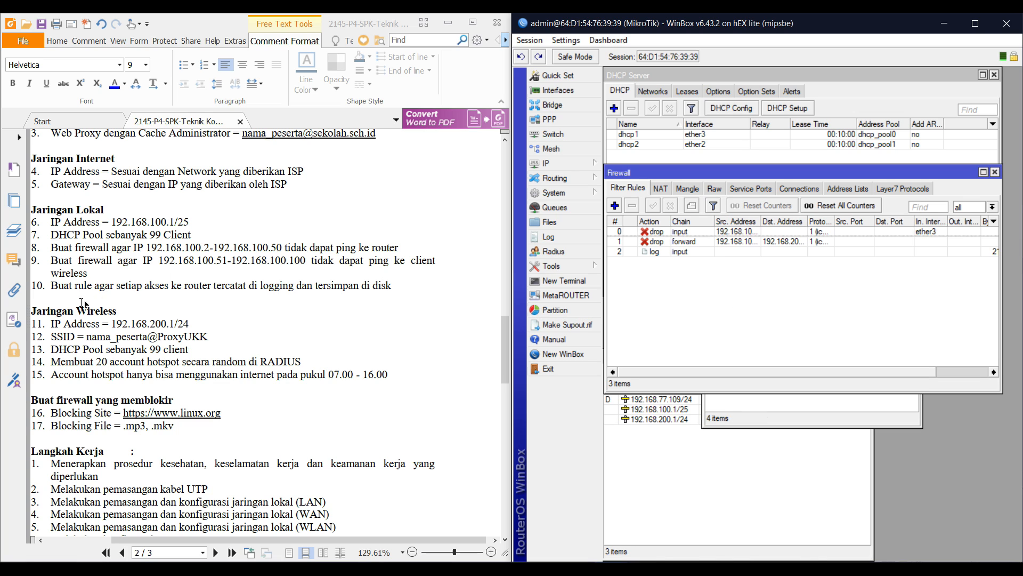
scroll(60, 339, "down", 3)
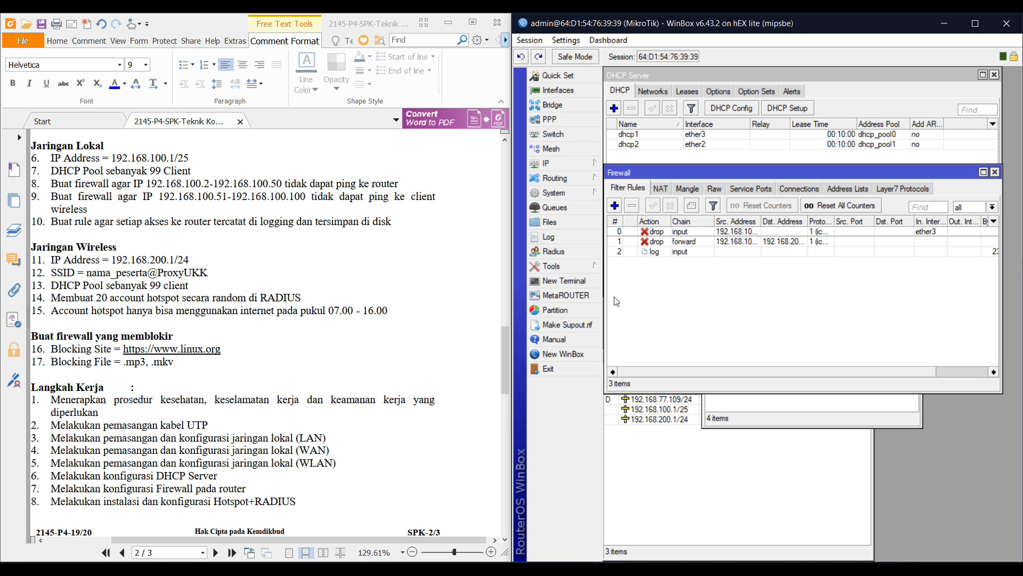
Start the Hotspot Setup wizard and choose ether2 as the hotspot interface
left_click(575, 161)
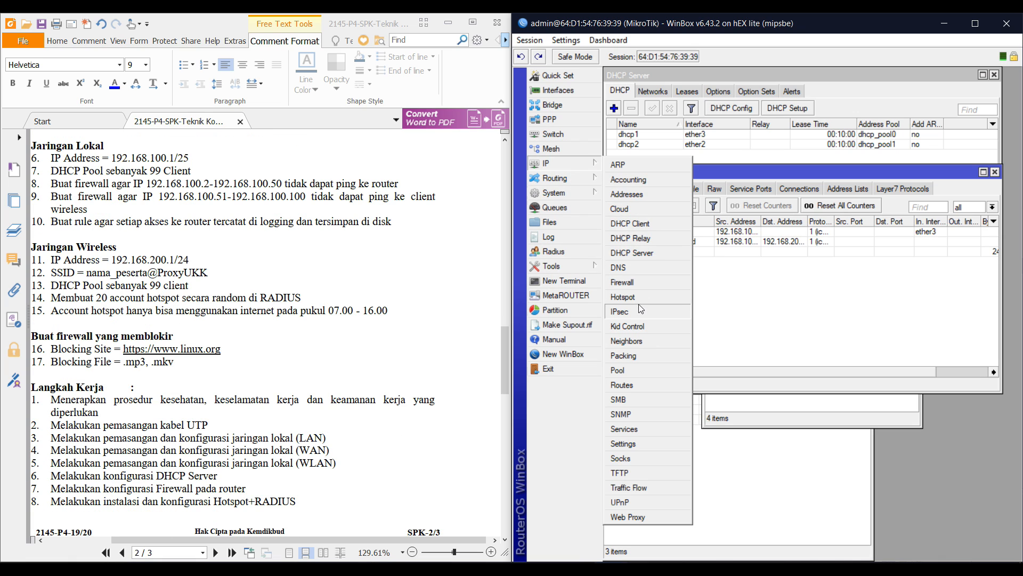
left_click(626, 297)
left_click(781, 240)
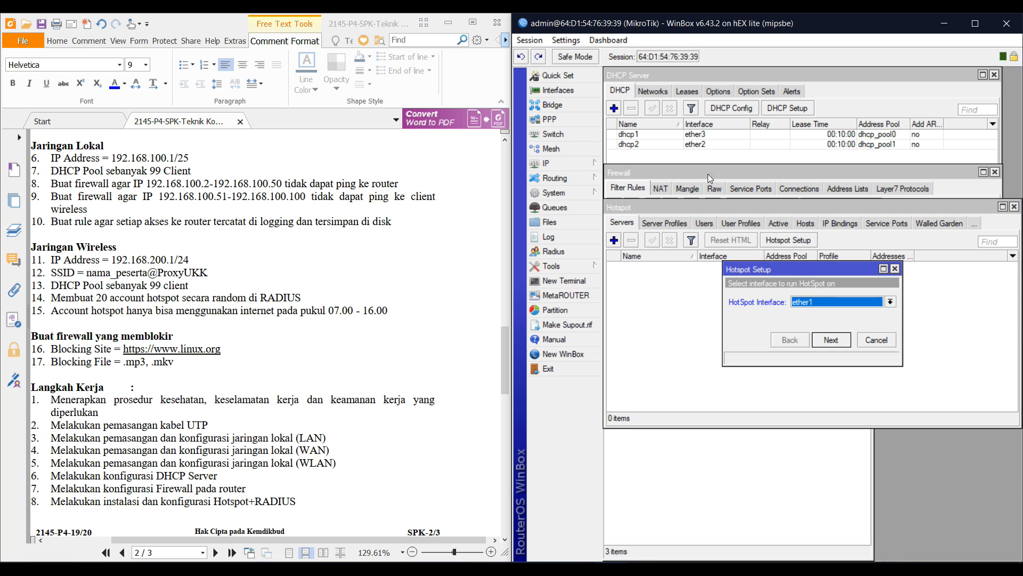
left_click(554, 163)
left_click(620, 193)
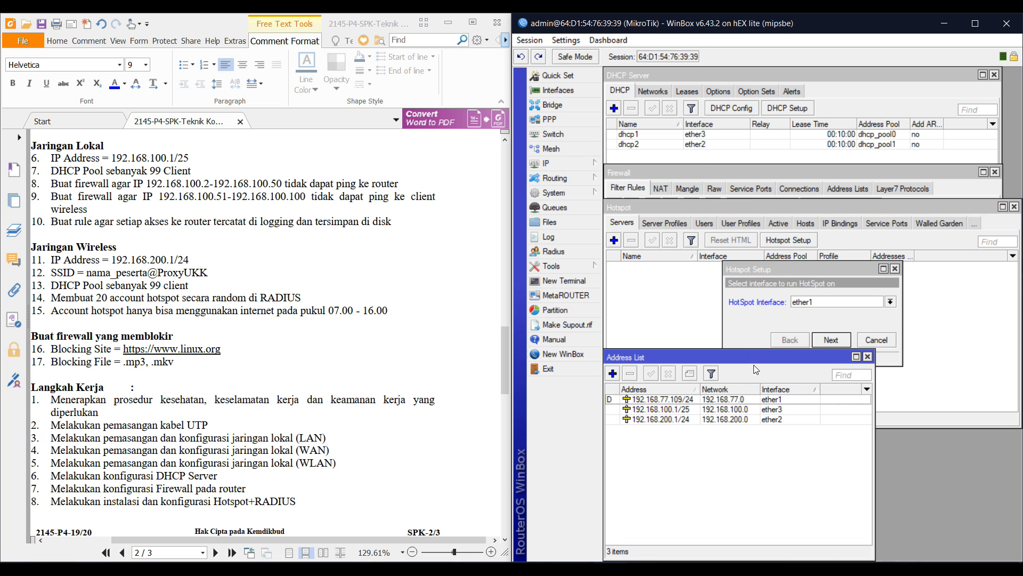
left_click(816, 303)
left_click(815, 323)
left_click(841, 347)
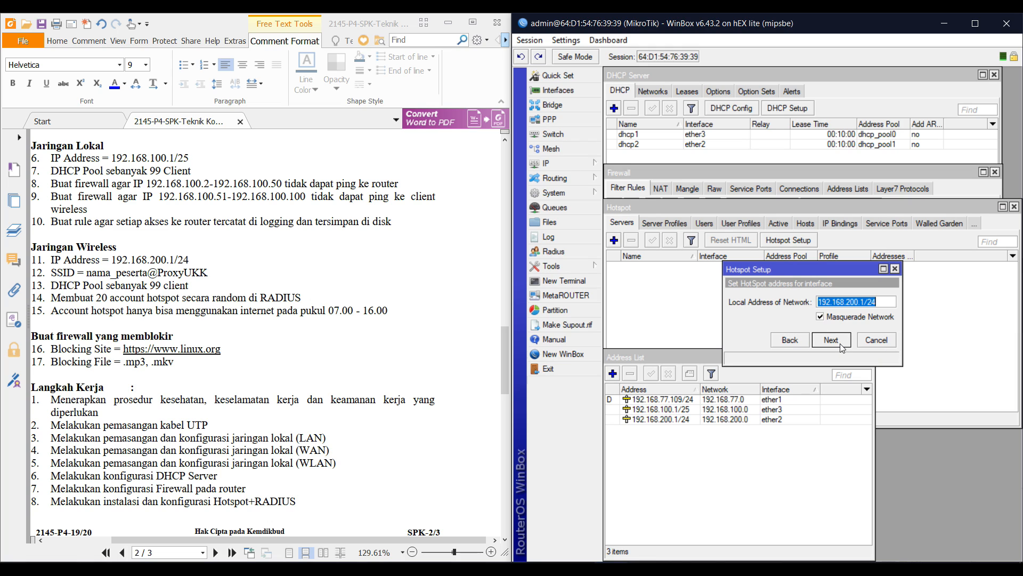
Accept address 192.168.200.1/24 and pool 192.168.200.2–192.168.200.100, skipping certificate and SMTP
left_click(833, 316)
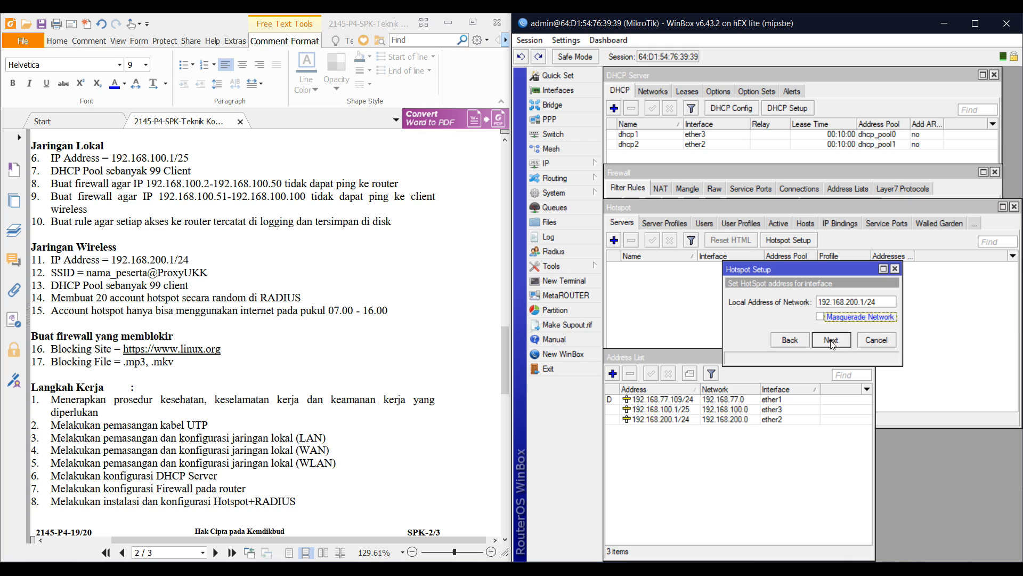
left_click(831, 341)
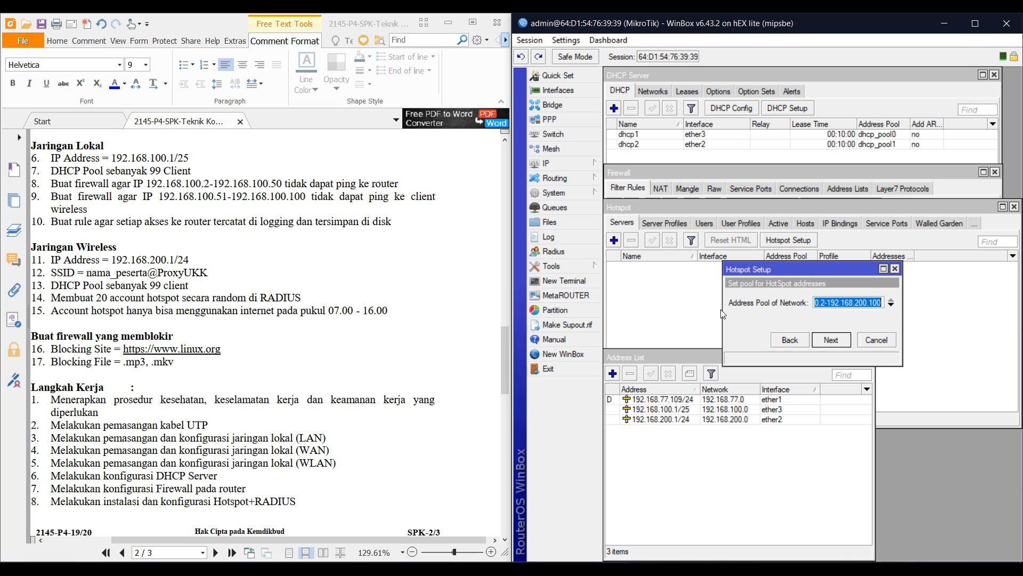
left_click_drag(723, 313, 628, 298)
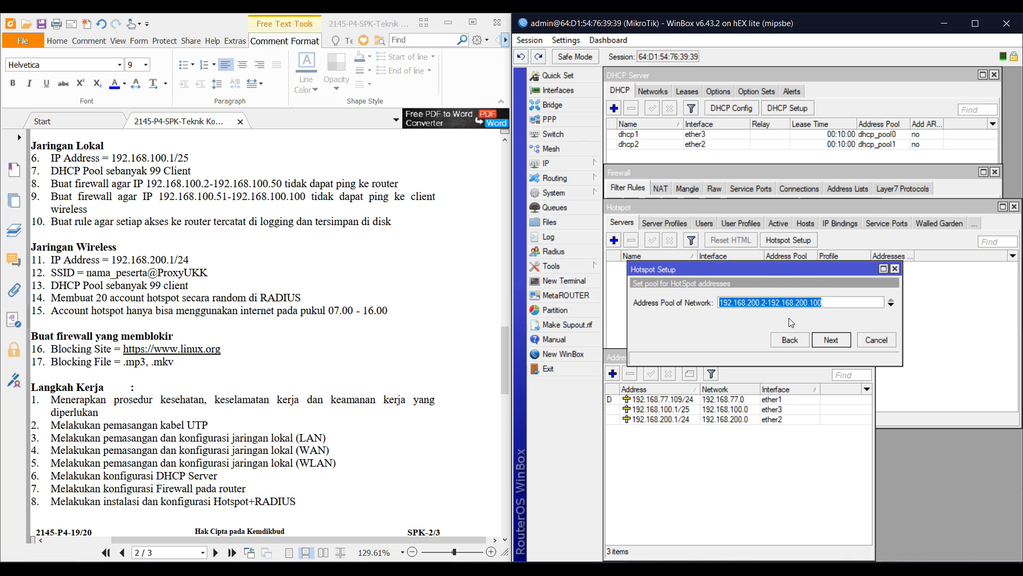
left_click(820, 340)
left_click(820, 342)
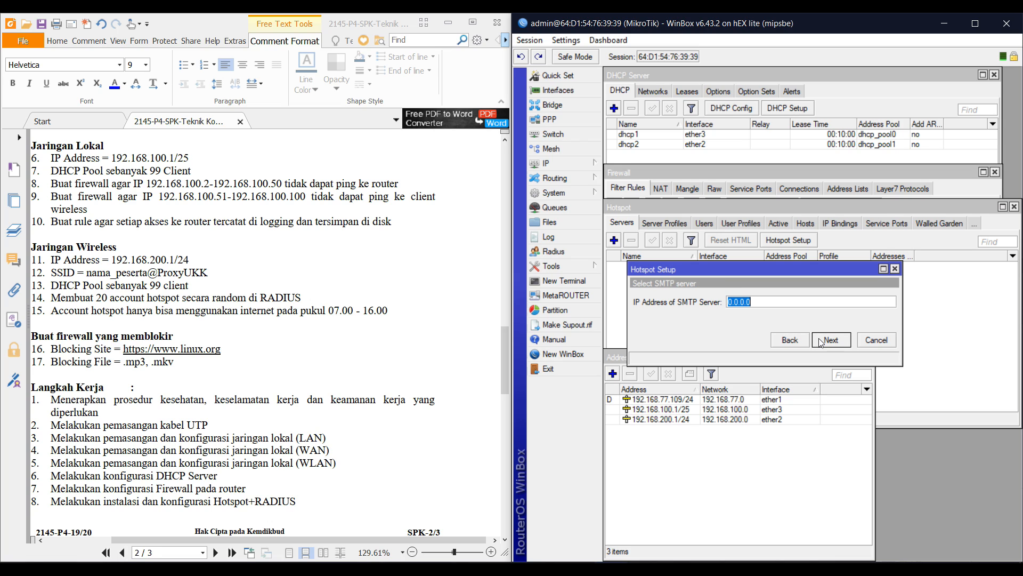
left_click(820, 341)
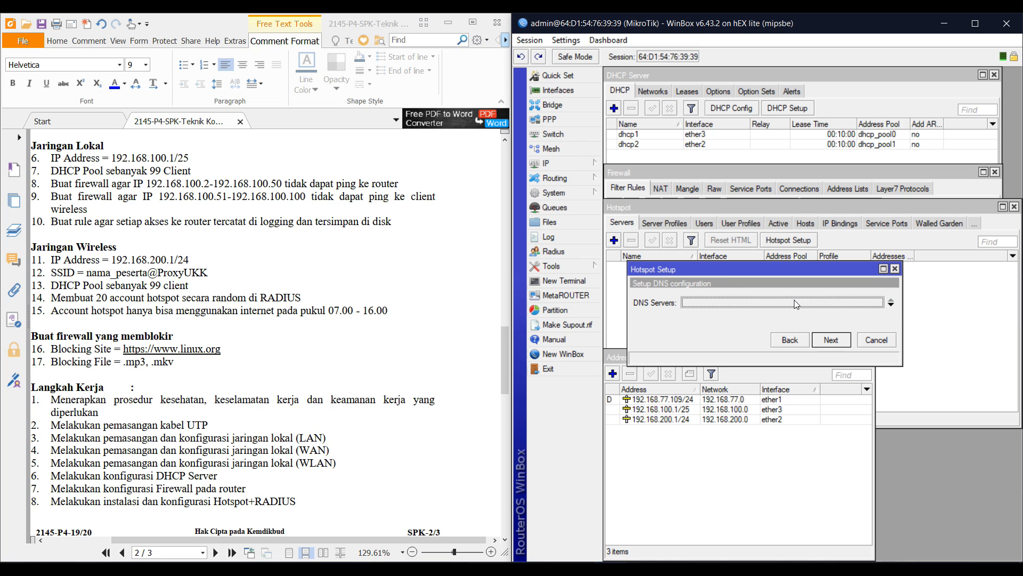
Set the hotspot DNS servers to 192.168.200.1 and 8.8.8.8
left_click(557, 163)
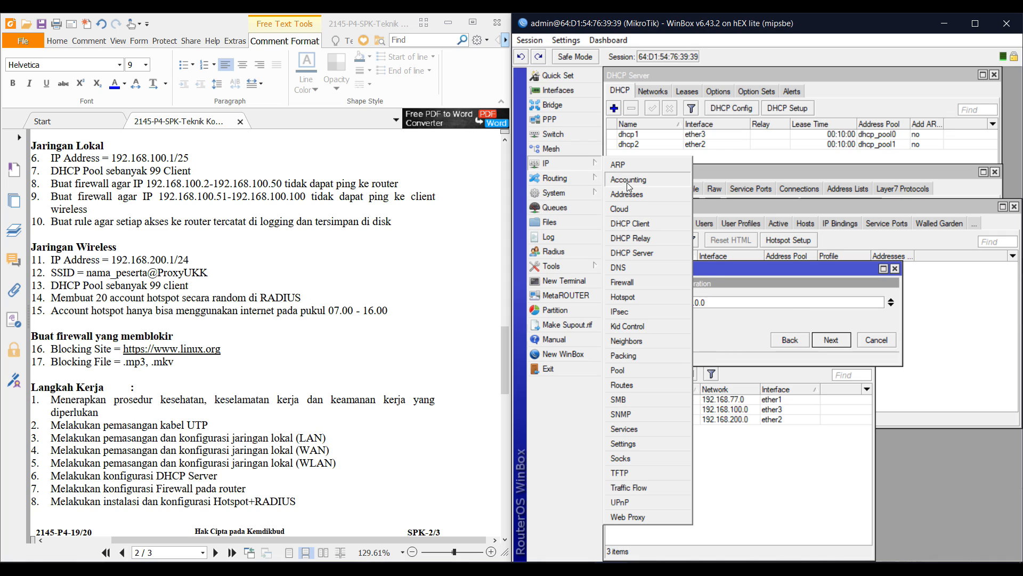
left_click(635, 193)
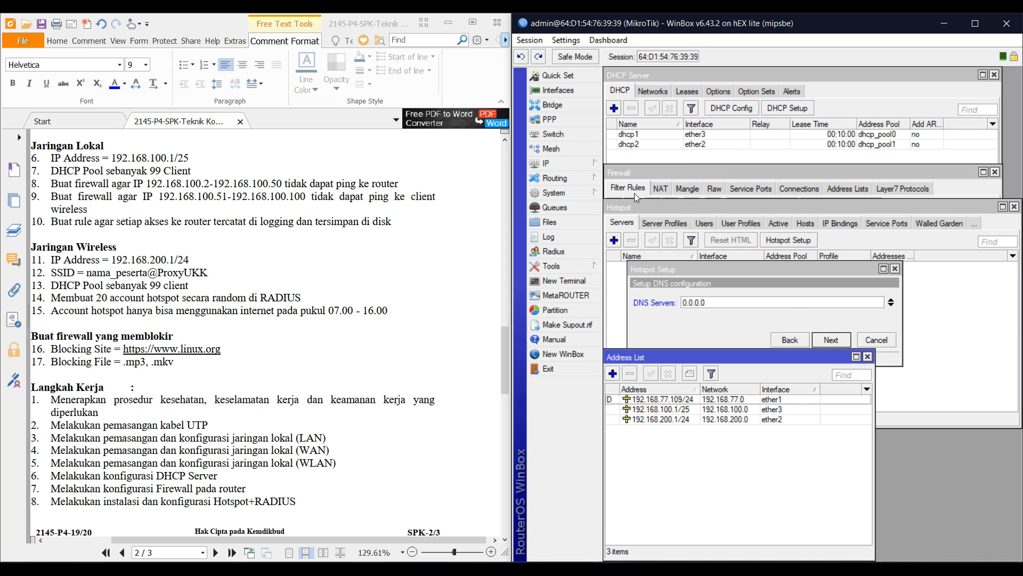
left_click(721, 301)
type("192")
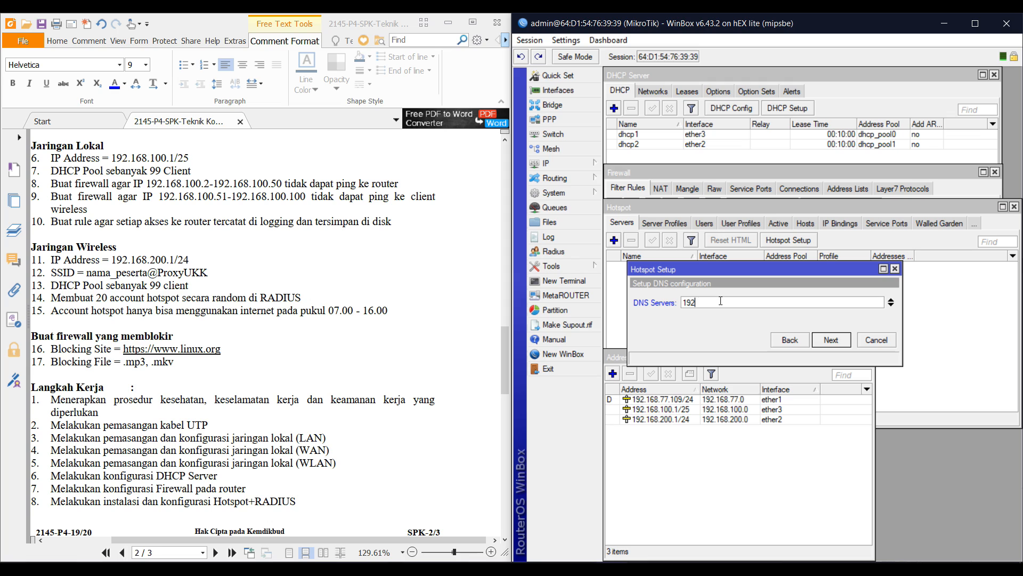
type(".168.200.1")
left_click(895, 305)
type("8")
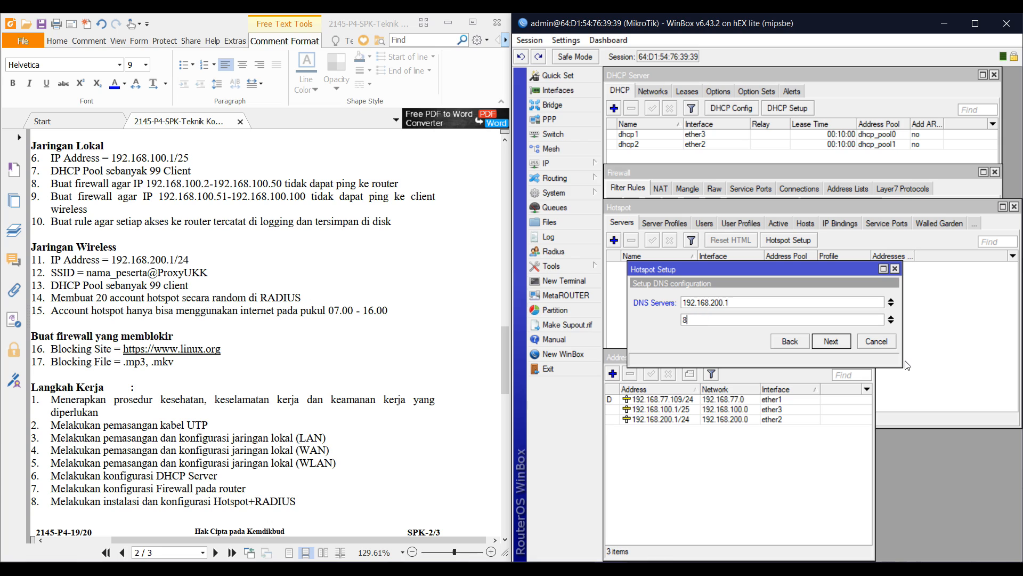
type(".8.8.8")
left_click(835, 346)
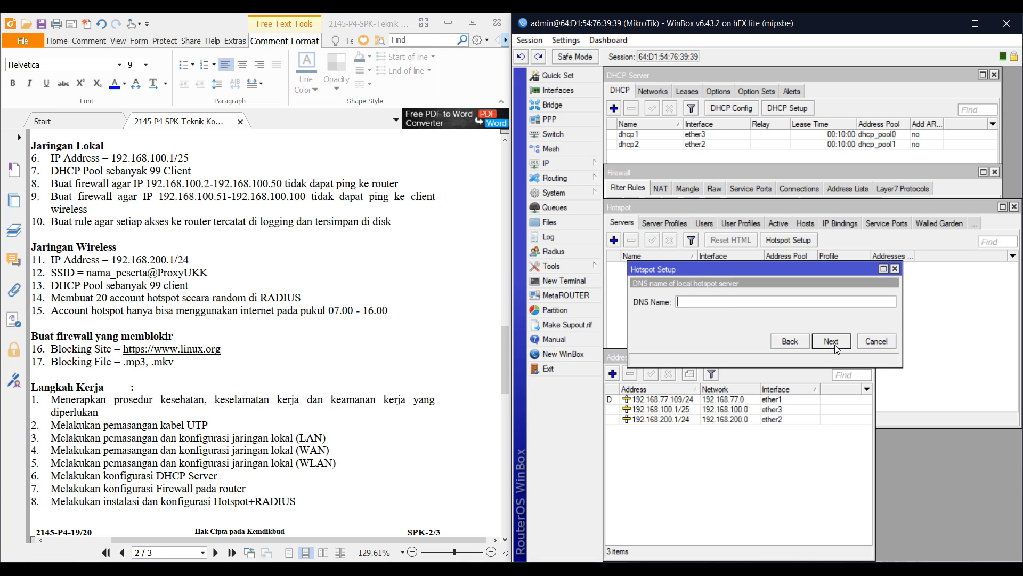
Use DNS name ukkpaket4.net, set the local user's password, and finish the setup
type("hotspot")
key("BackSpace")
key("BackSpace")
key("BackSpace")
key("BackSpace")
key("BackSpace")
type("ukkpaket4.net")
left_click(835, 346)
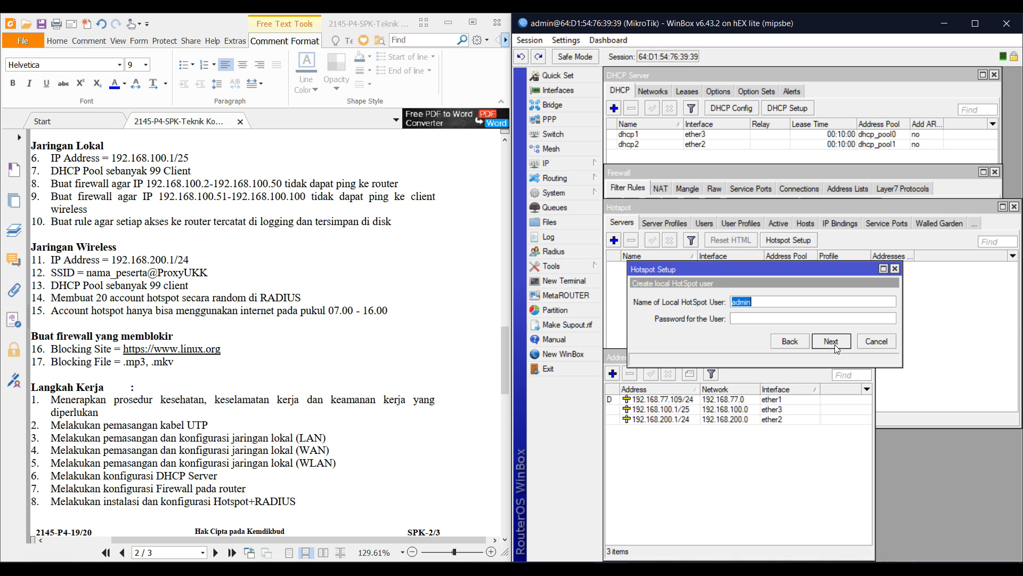
key("Tab")
type("a")
left_click(835, 345)
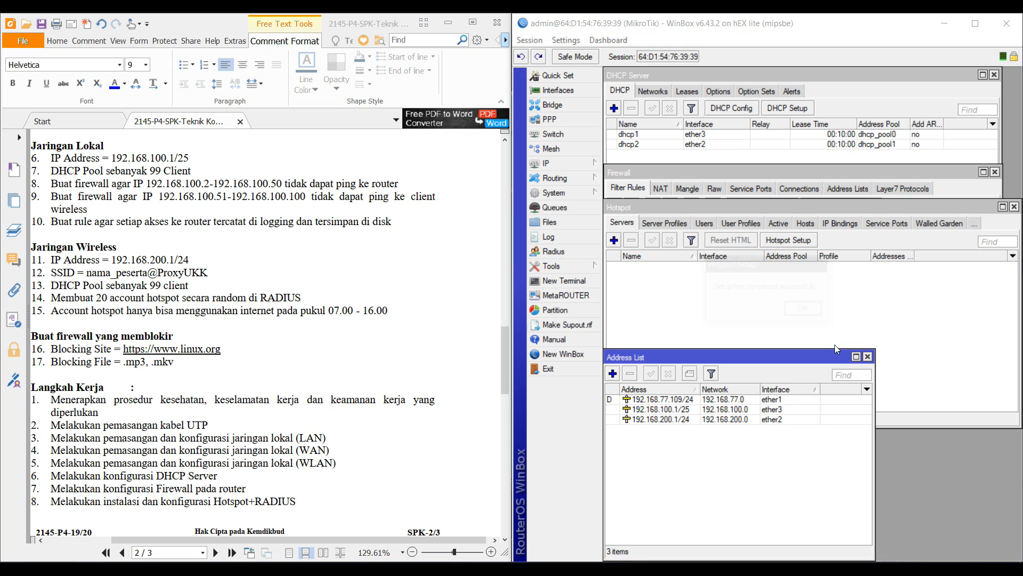
left_click(787, 318)
left_click(779, 313)
Tick Use RADIUS on the RADIUS tab of server profile hsprof1 and save
left_click(777, 479)
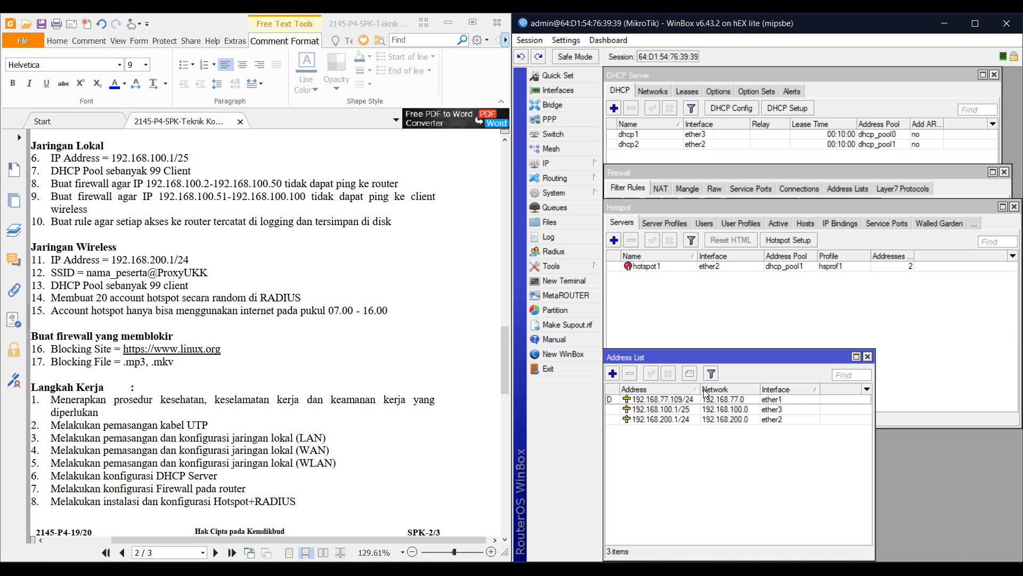
left_click_drag(691, 347, 709, 427)
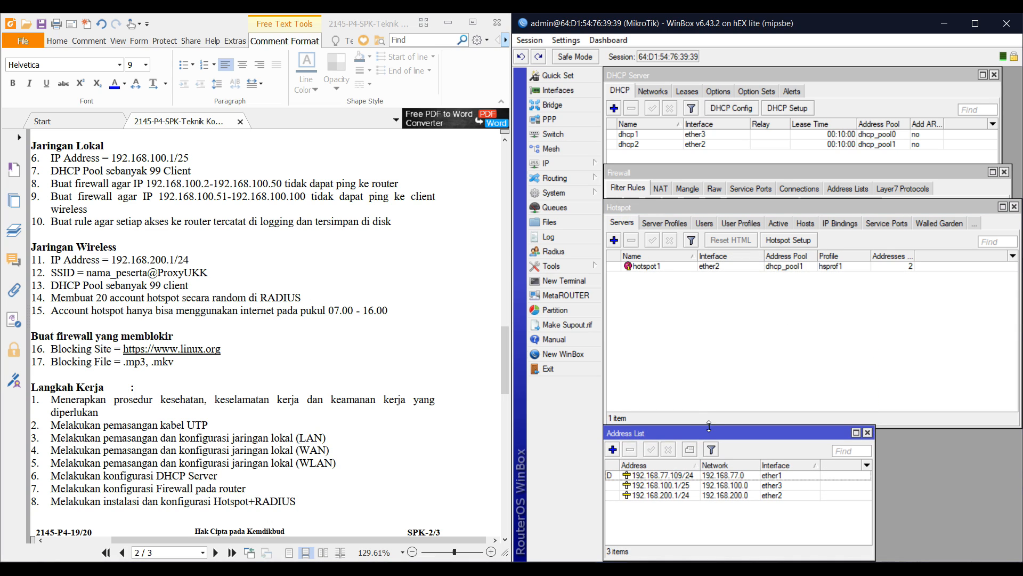
left_click(698, 347)
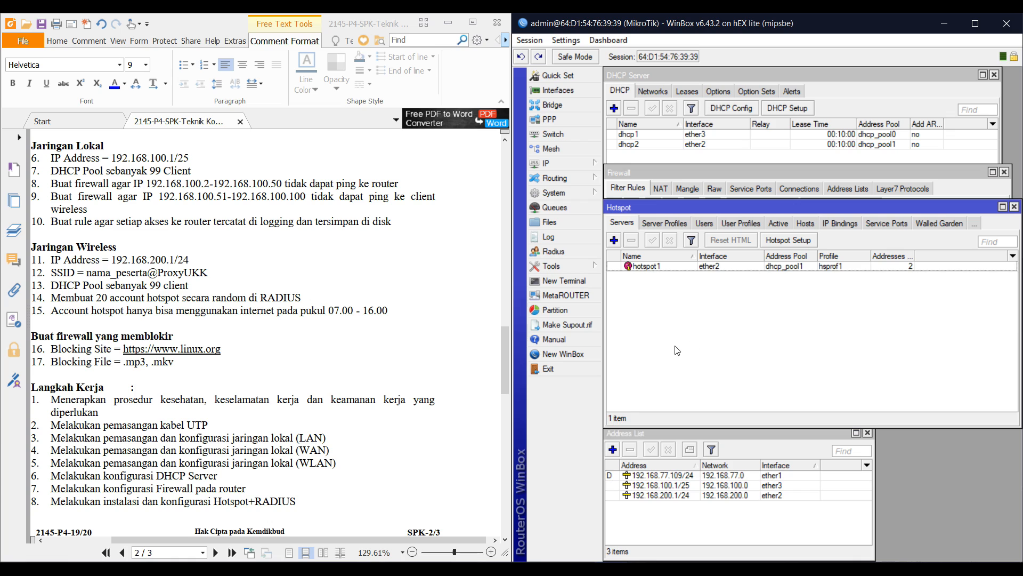
left_click(654, 225)
left_click(654, 276)
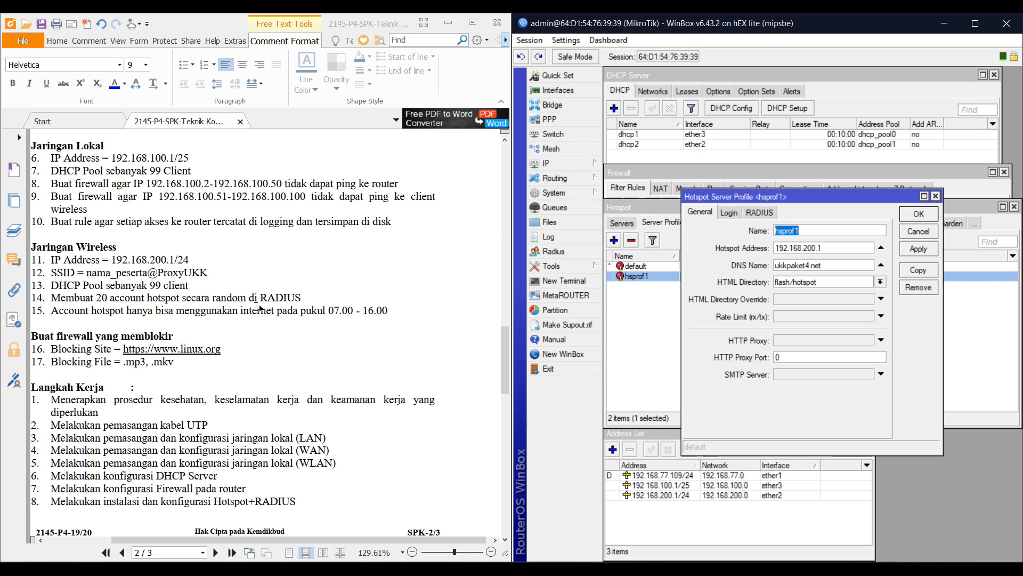
left_click(759, 213)
left_click(776, 230)
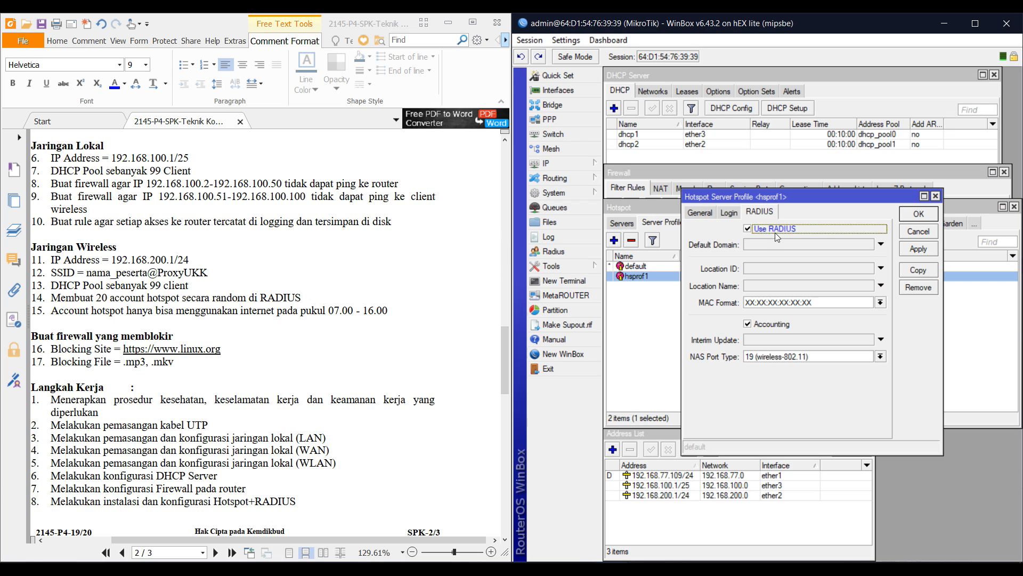
left_click(919, 214)
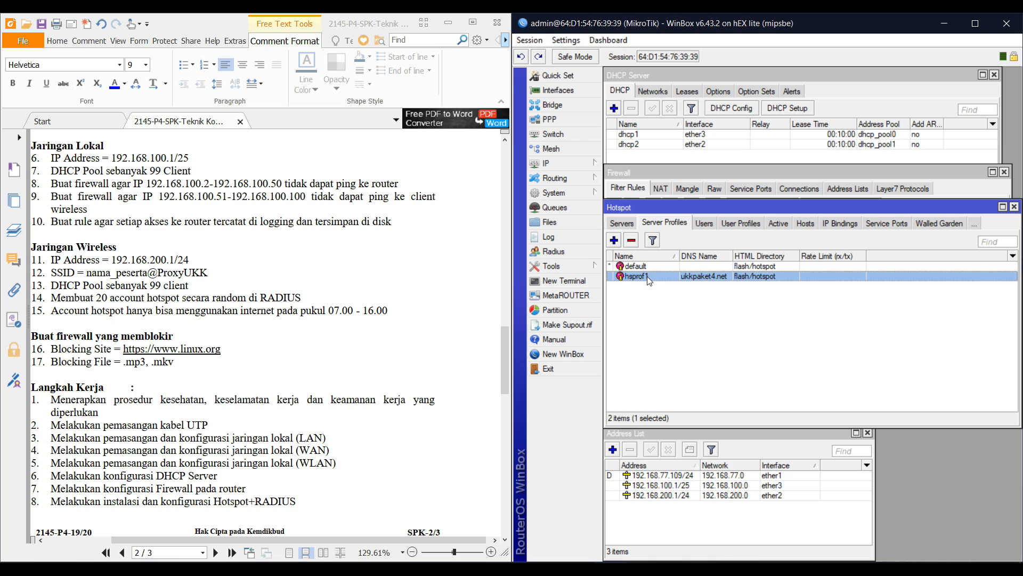
Enable Accept for incoming RADIUS requests
left_click(564, 252)
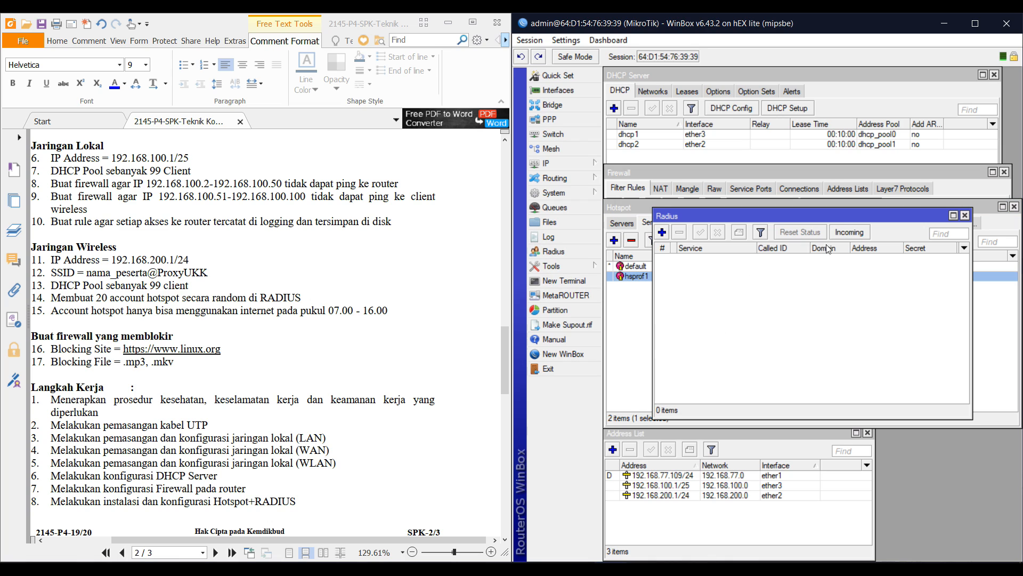
left_click(849, 233)
left_click(813, 276)
left_click(861, 278)
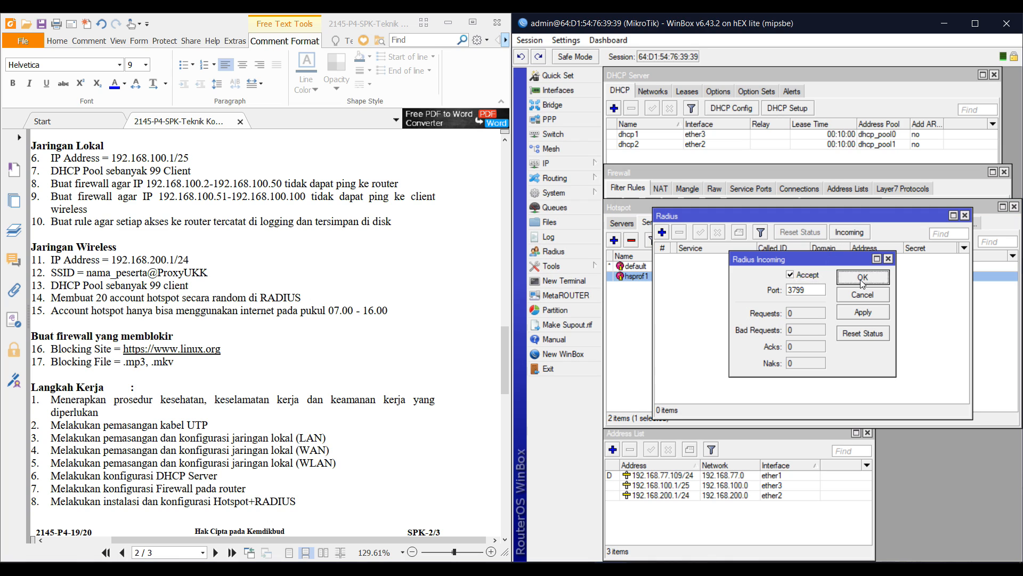
Add a hotspot-service RADIUS server at 127.0.0.1 with its shared secret
left_click(662, 232)
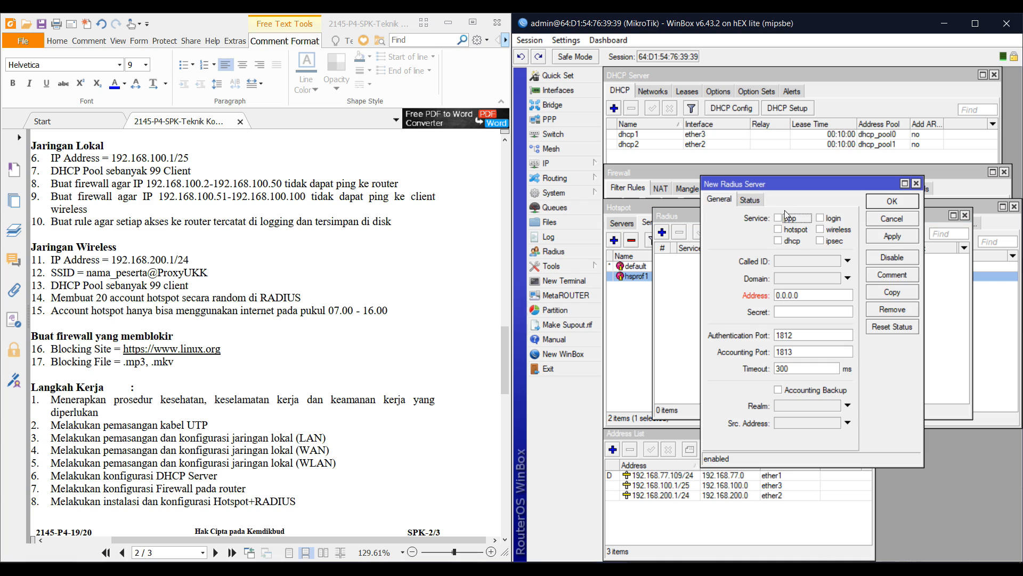
left_click(797, 231)
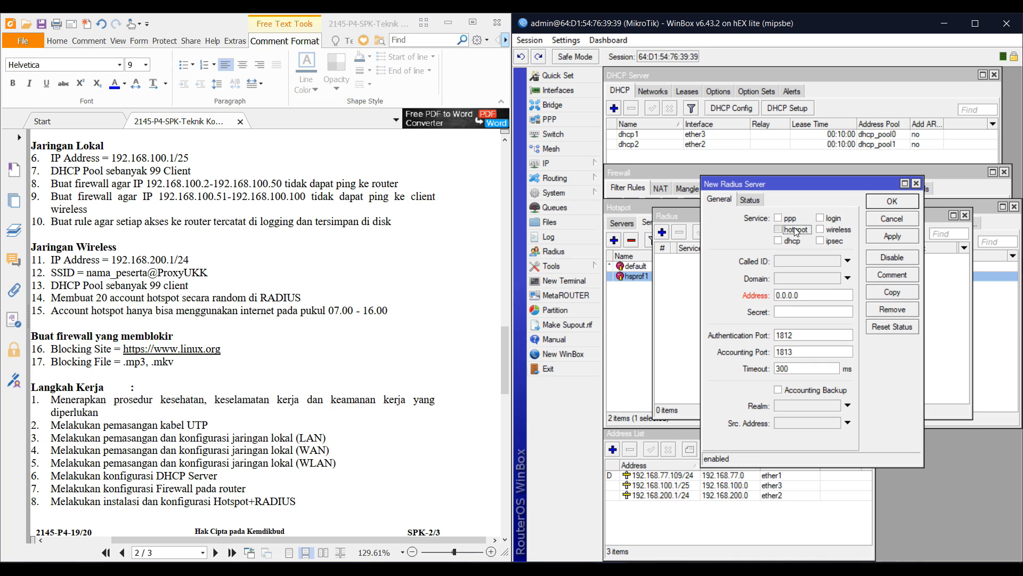
double_click(817, 295)
type("1")
type(".admintkj")
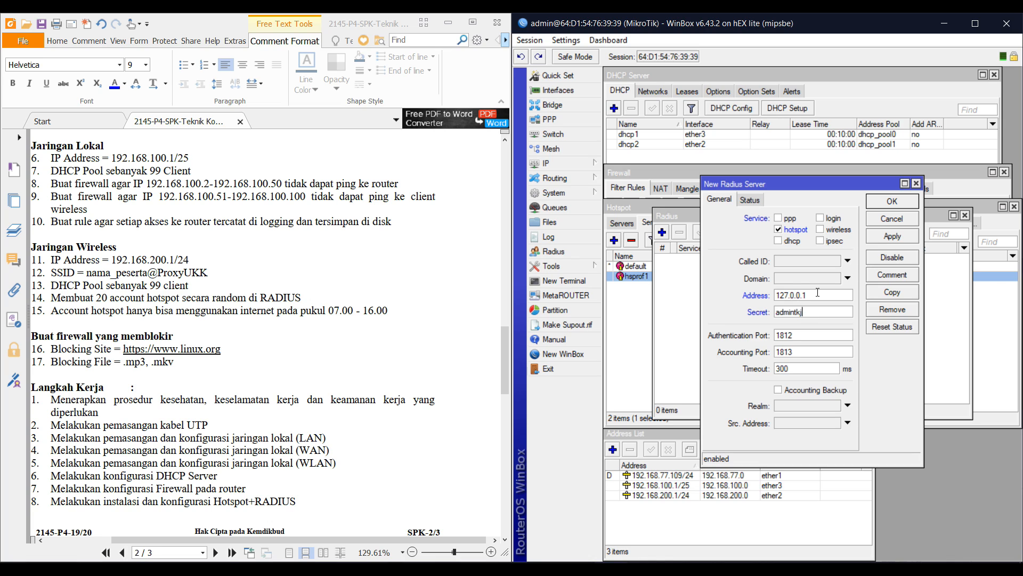
left_click(908, 236)
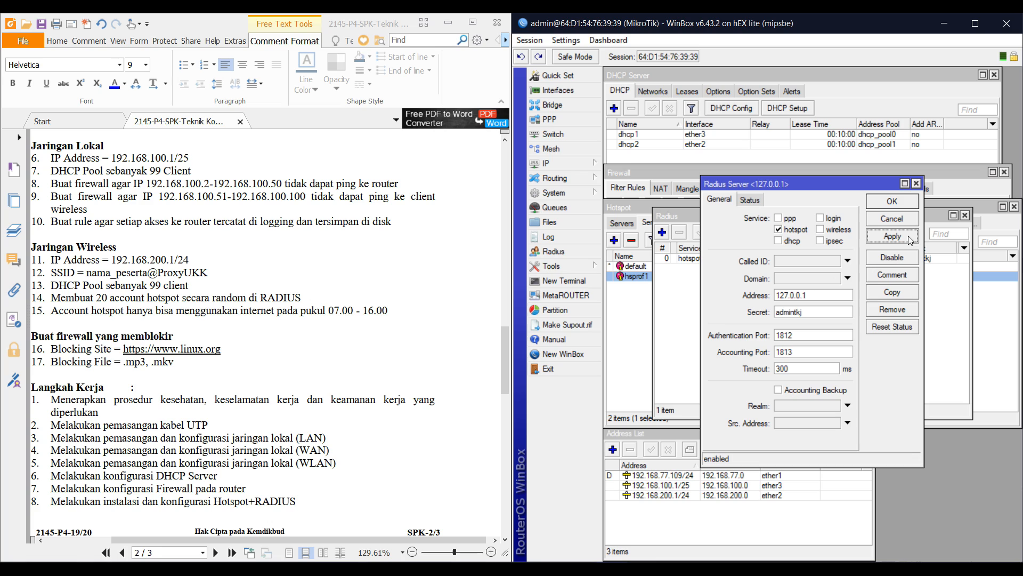
left_click(899, 201)
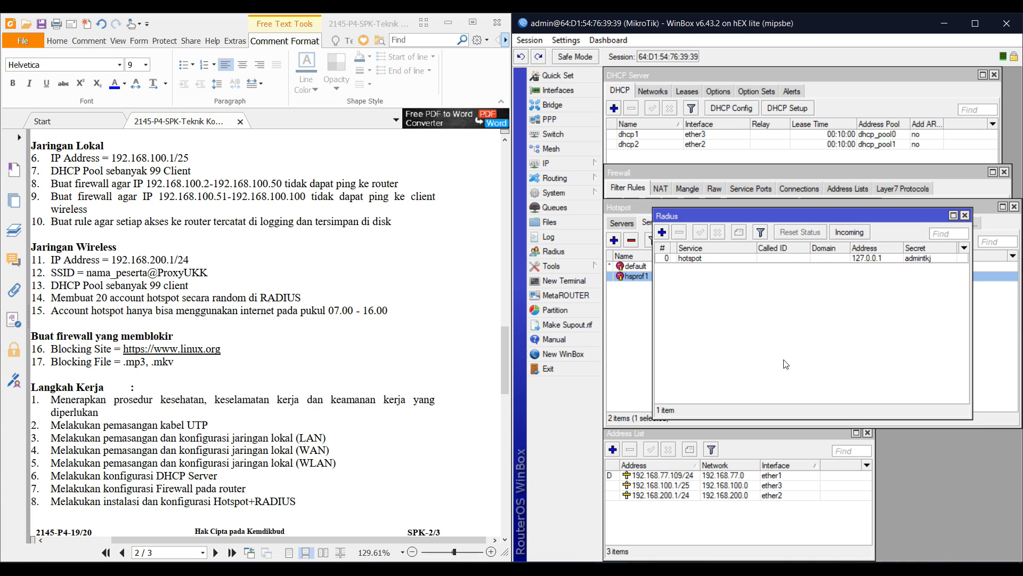
left_click(921, 568)
right_click(921, 568)
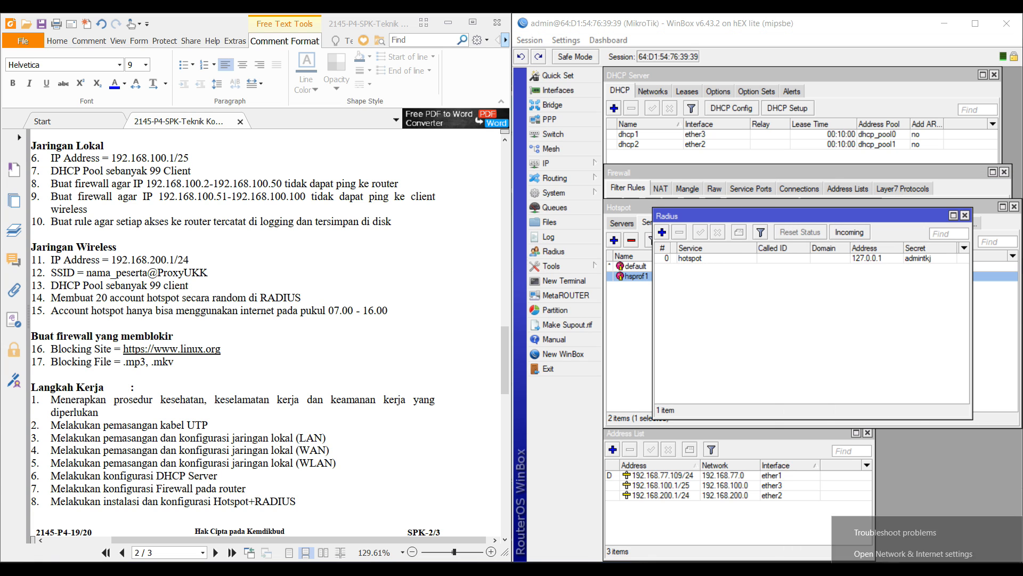
left_click(891, 552)
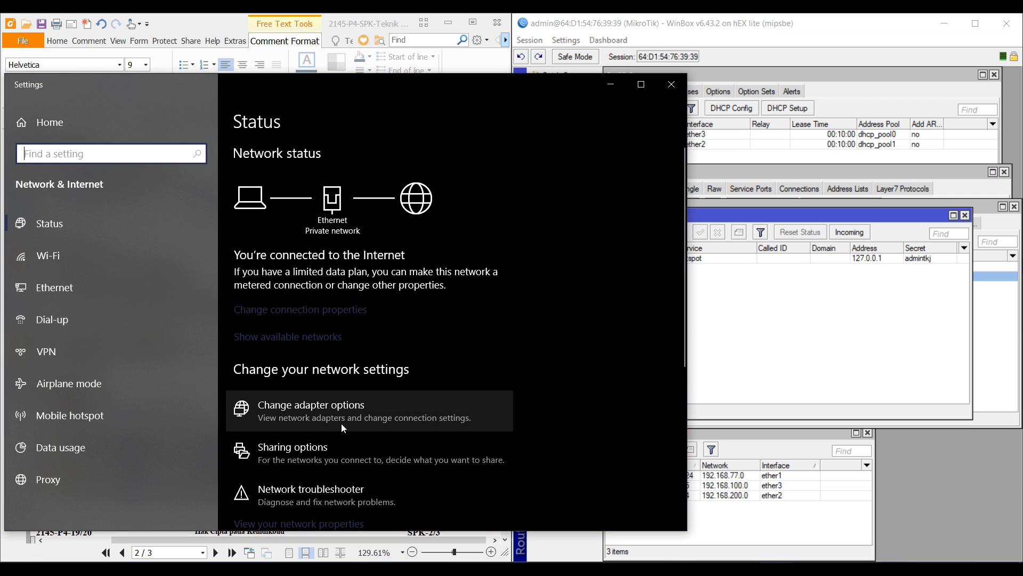
left_click(277, 407)
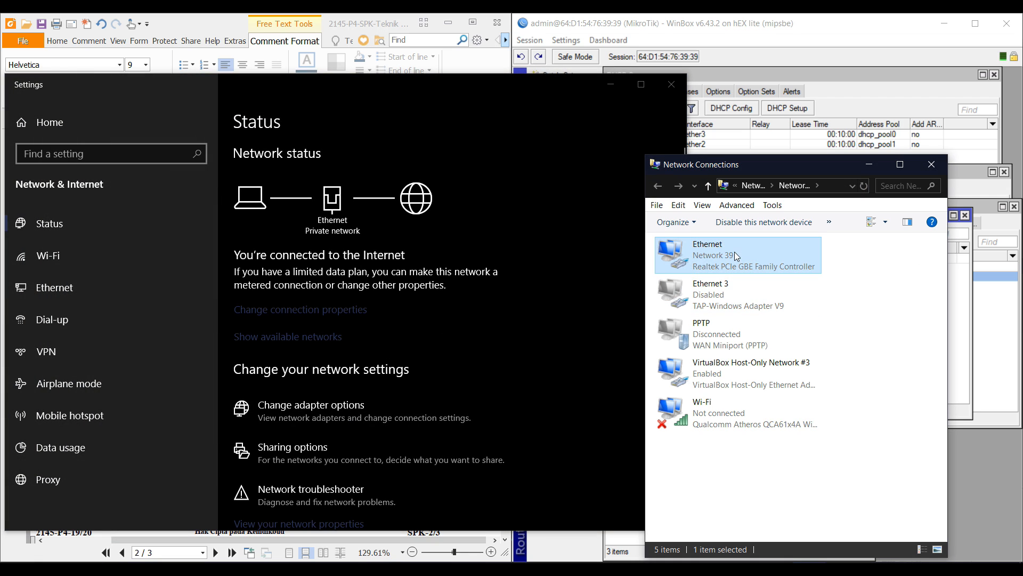
double_click(735, 251)
left_click(464, 287)
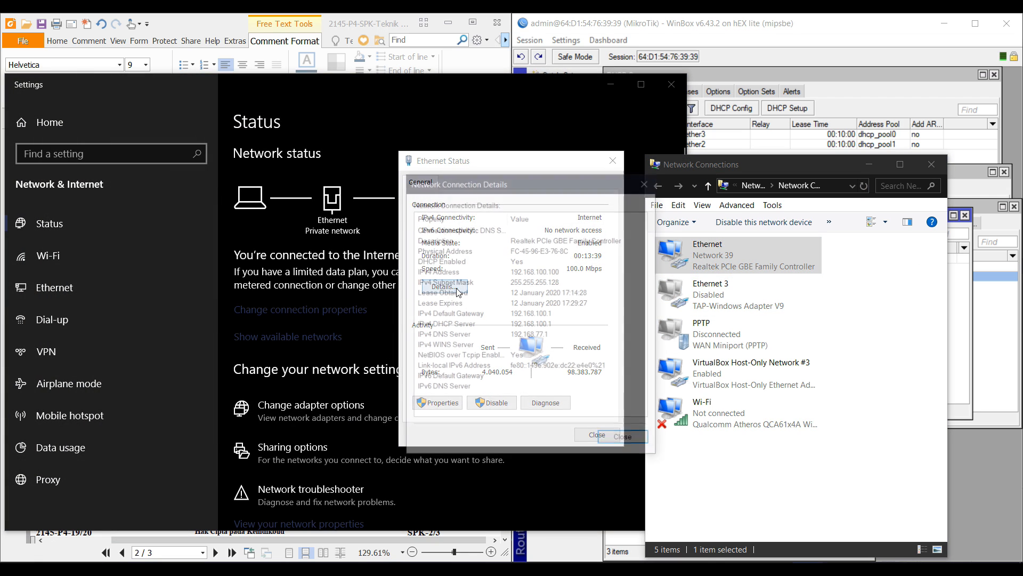
left_click(580, 283)
key("Up")
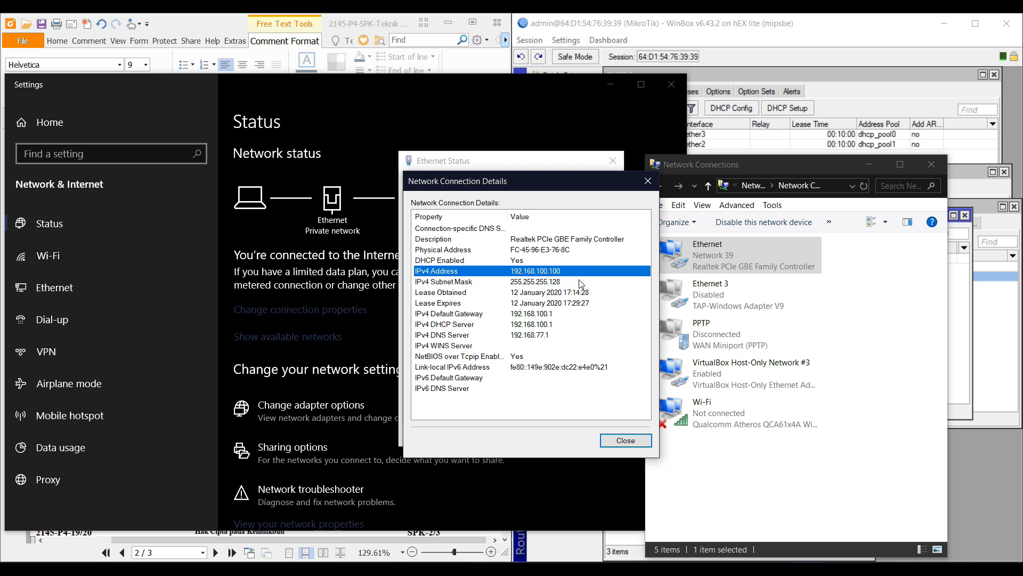
left_click(625, 439)
left_click(605, 437)
left_click(671, 84)
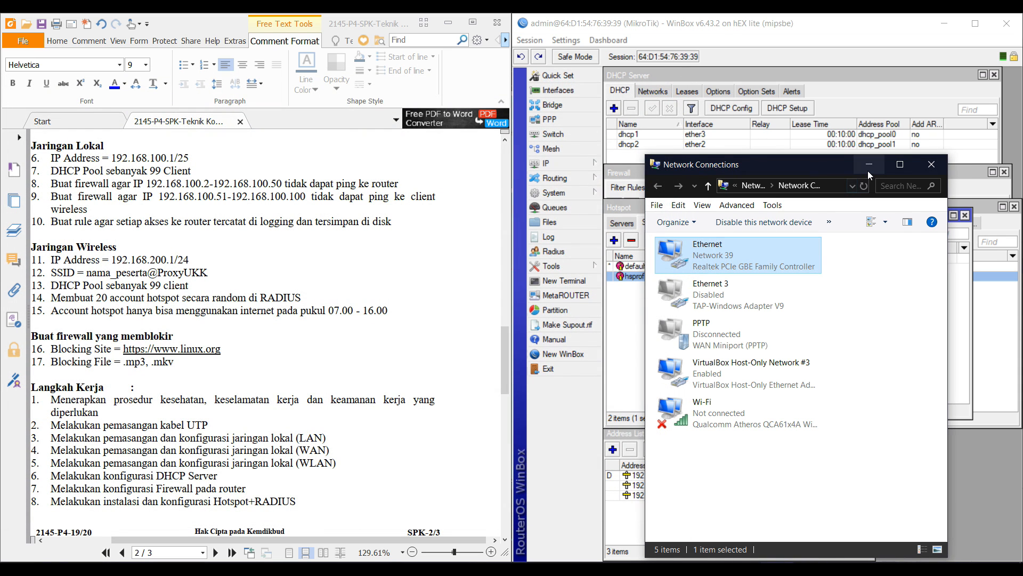
left_click(868, 170)
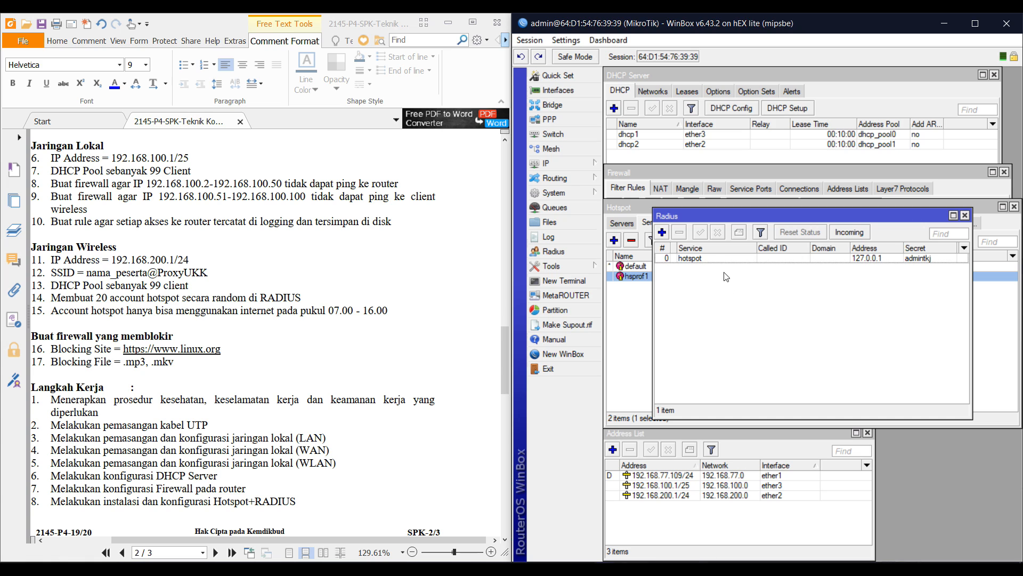
left_click_drag(703, 227, 730, 309)
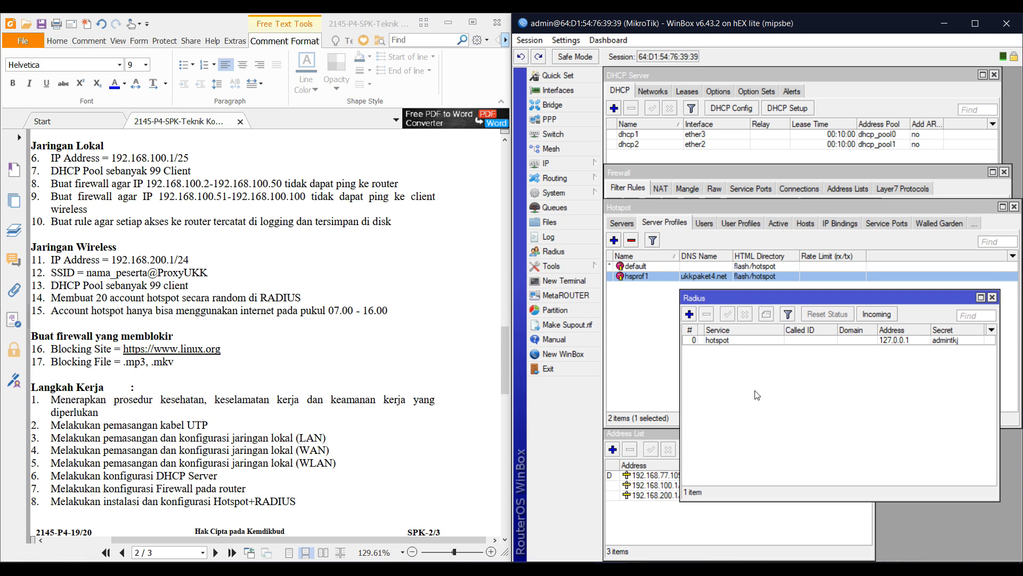
left_click(116, 550)
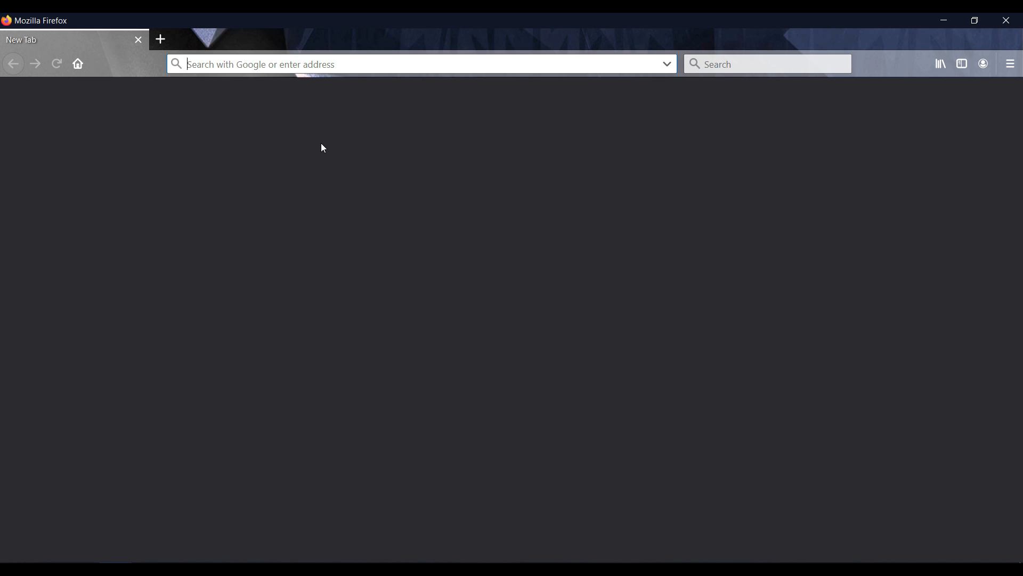
Load 192.168.100.1/userman, log in, and go to the Routers list
type("192.168.10")
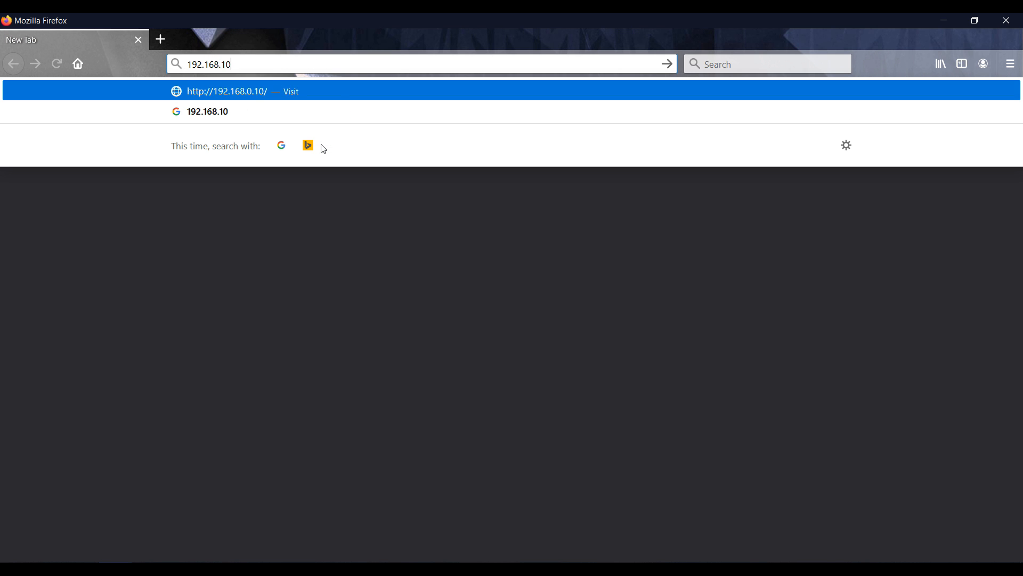
type("0.1/userman")
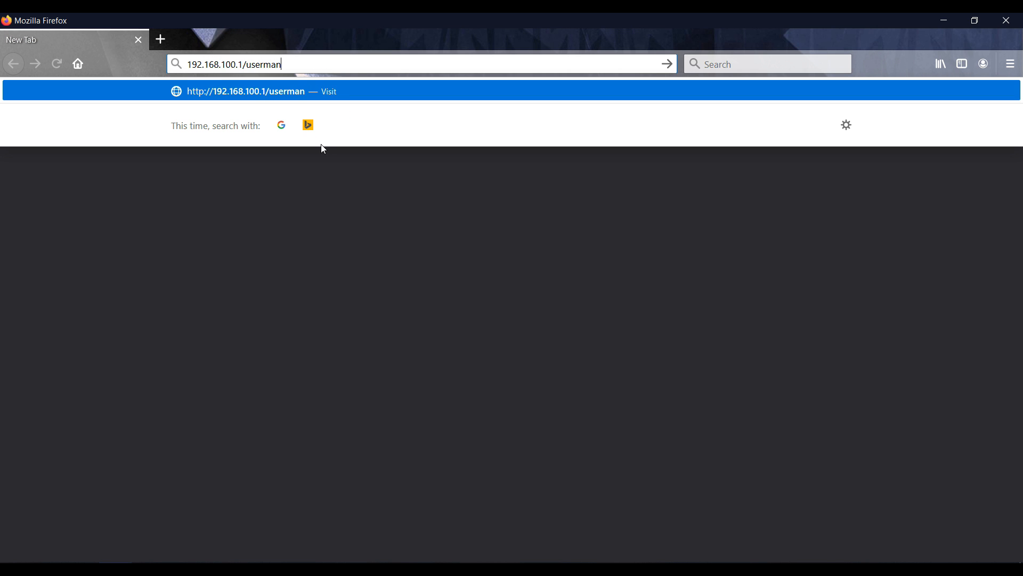
key("Return")
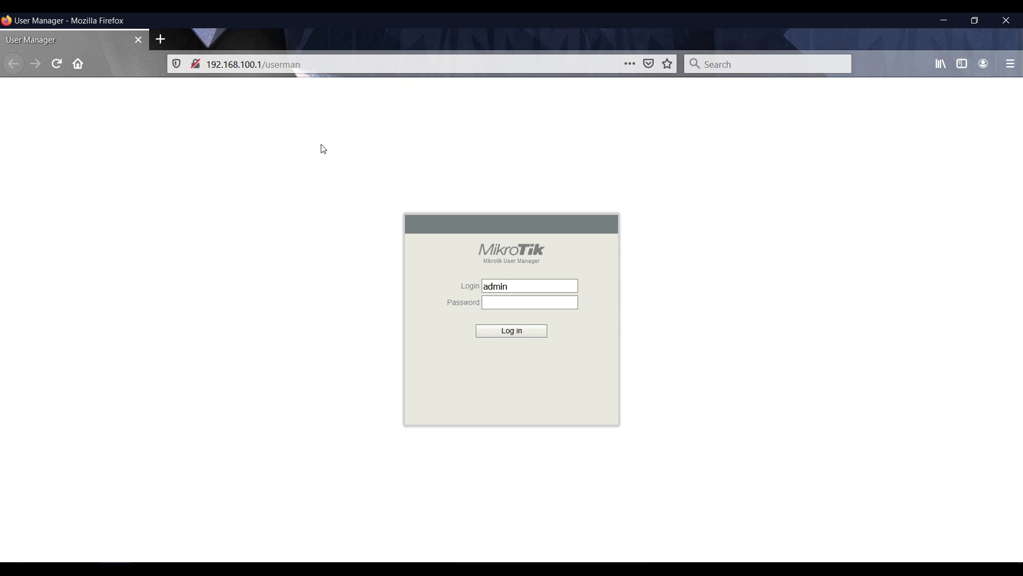
key("Return")
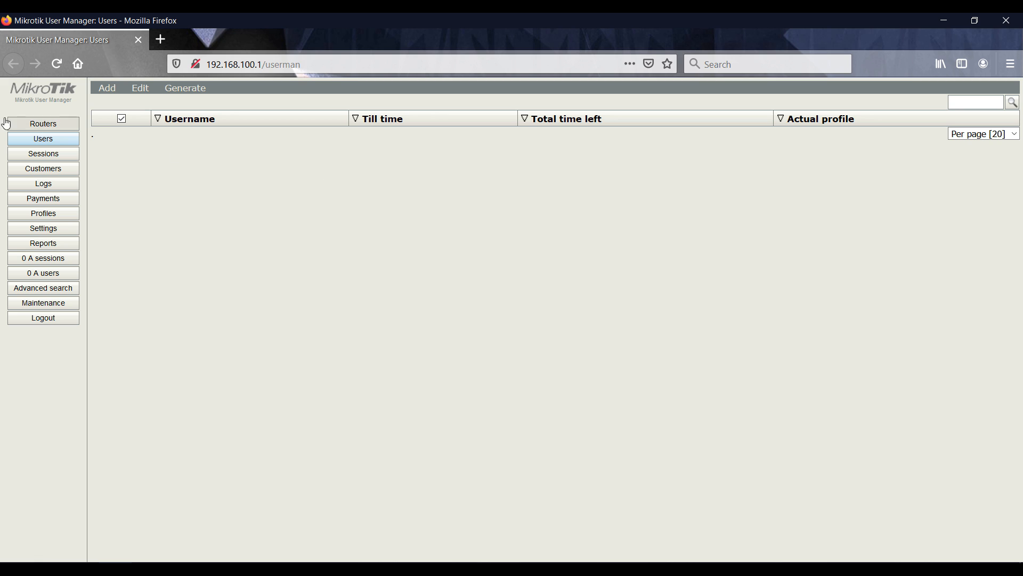
left_click(21, 127)
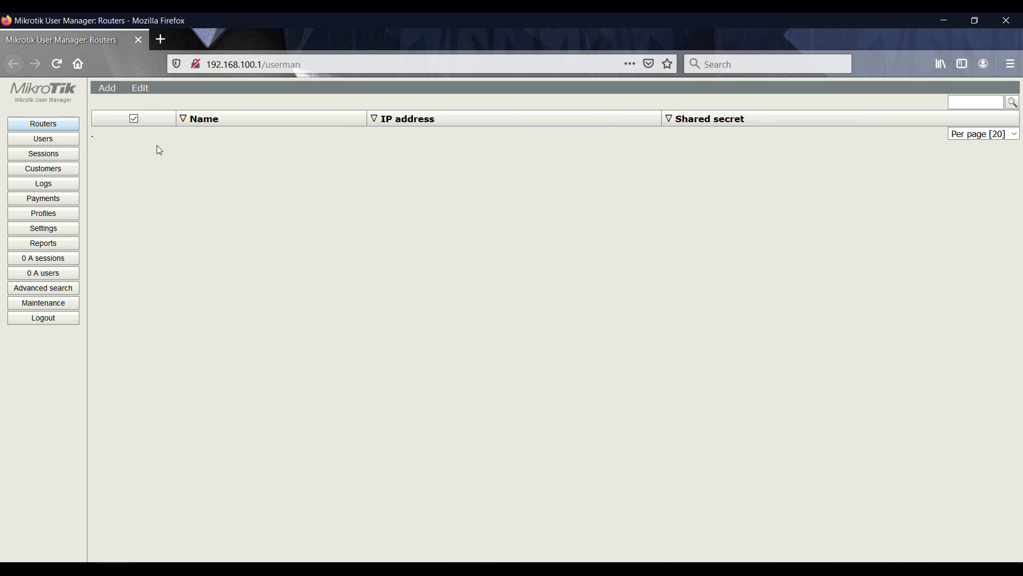
left_click(66, 155)
left_click(61, 174)
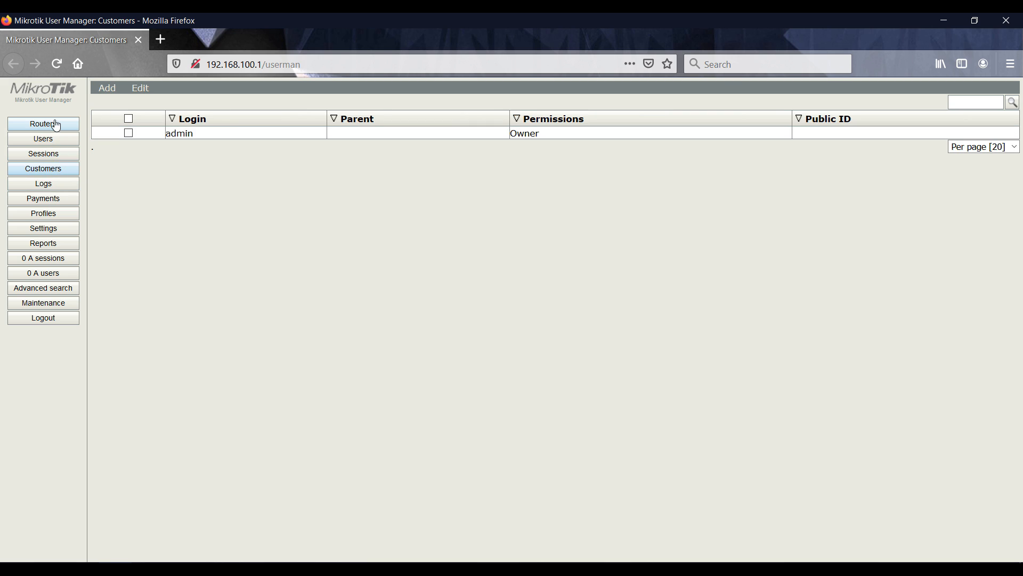
left_click(51, 125)
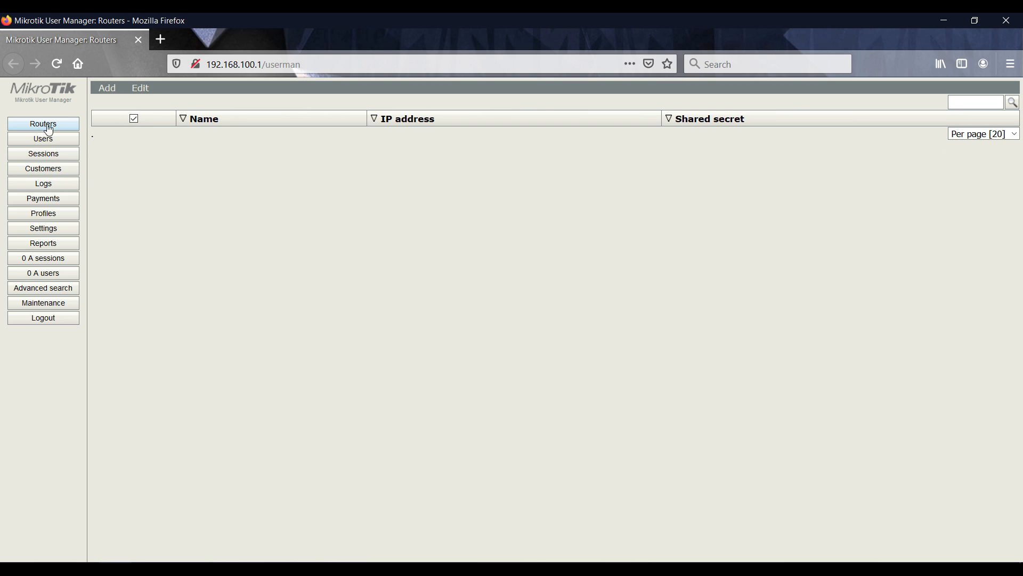
Add router router-ukkpaket4 at 127.0.0.1 using the WinBox RADIUS shared secret
left_click(108, 88)
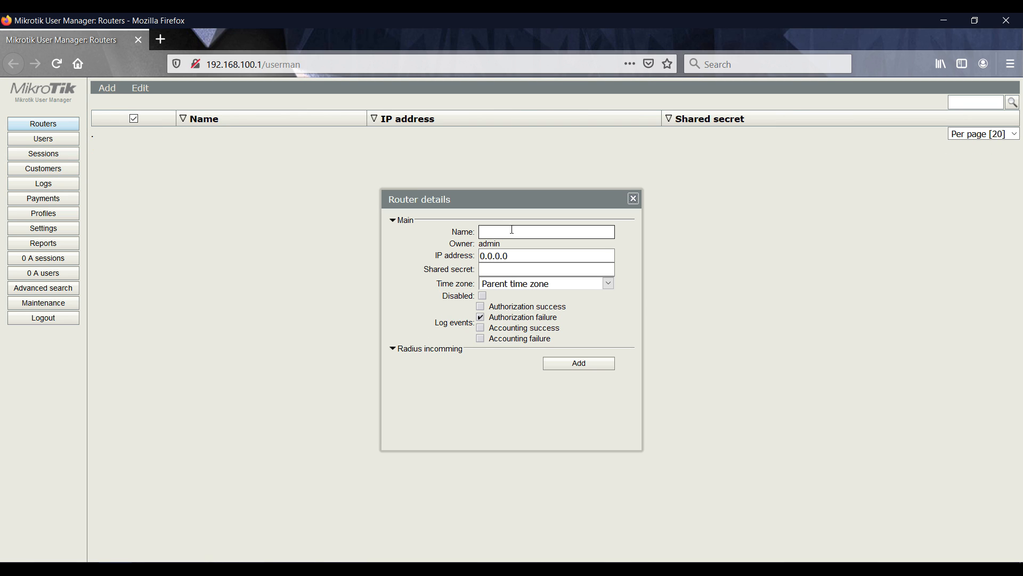
triple_click(521, 254)
type("12")
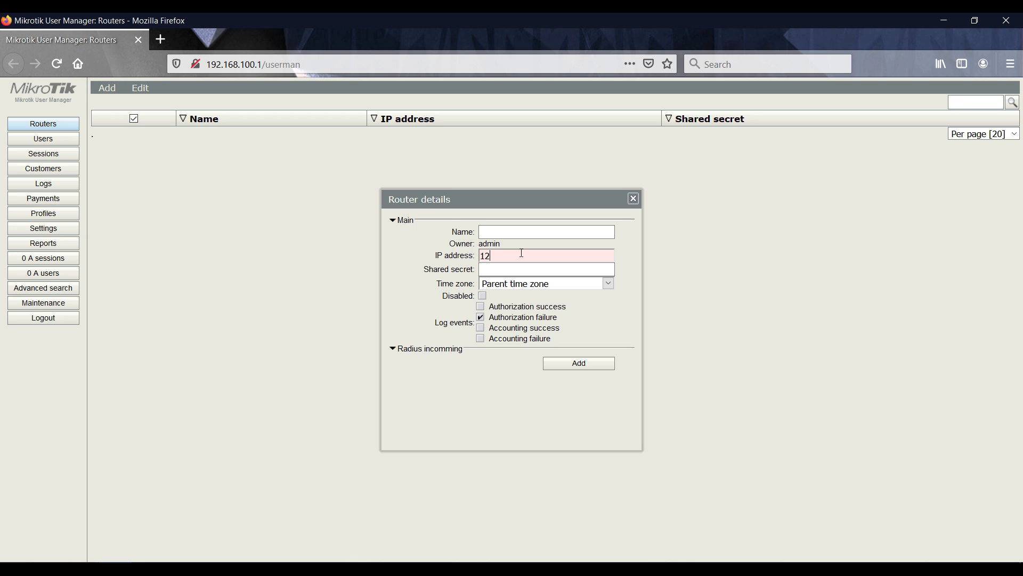
type("7.0.0.1")
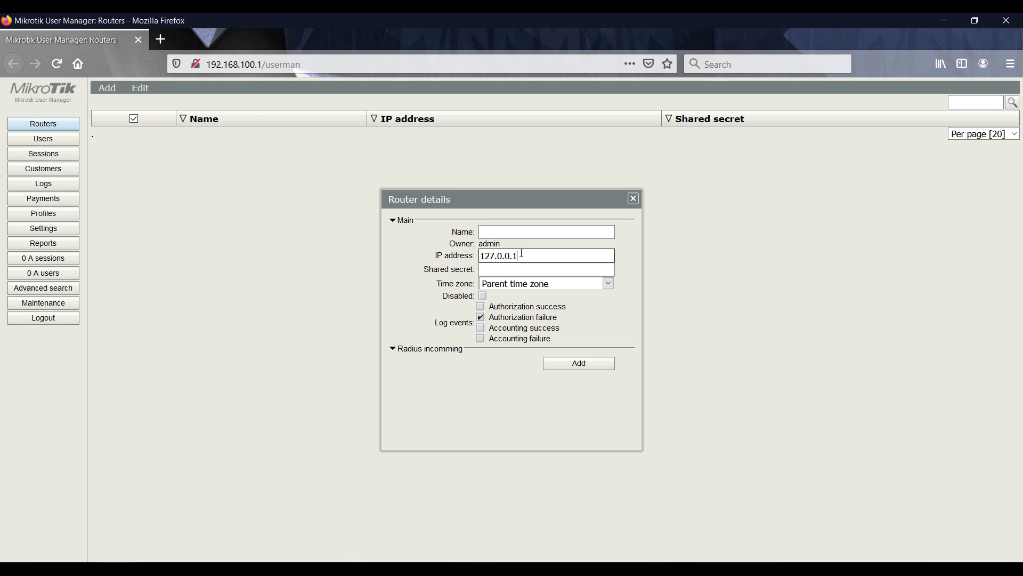
left_click(508, 269)
key("alt+Tab")
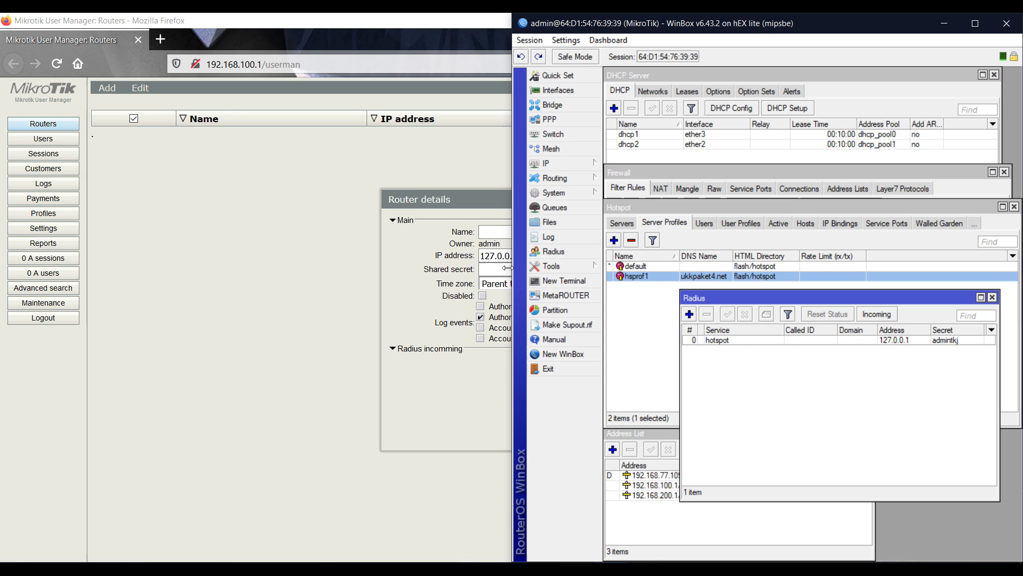
key("alt+Tab")
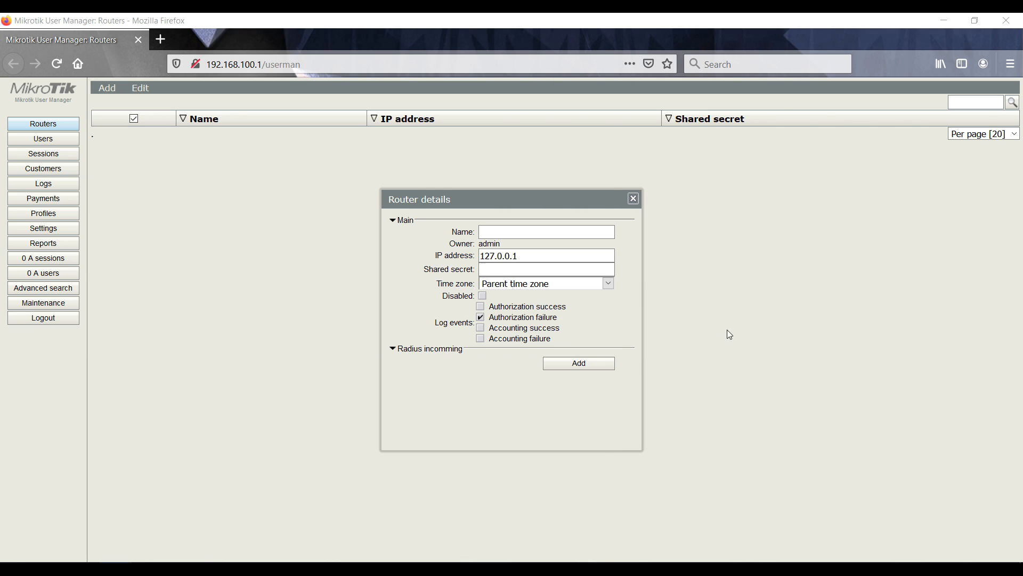
key("alt+Tab")
left_click(947, 337)
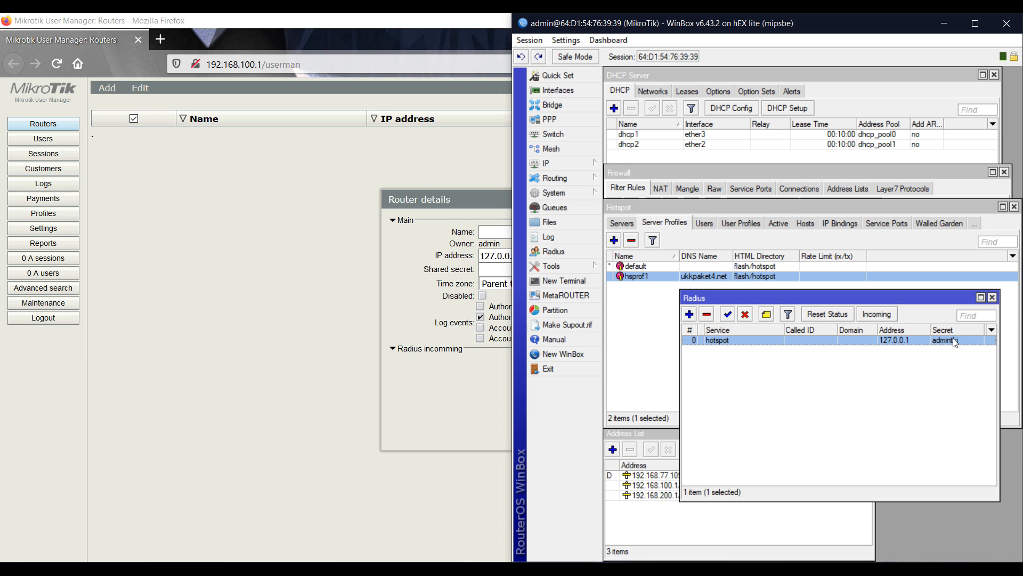
left_click(500, 263)
type("admintkj")
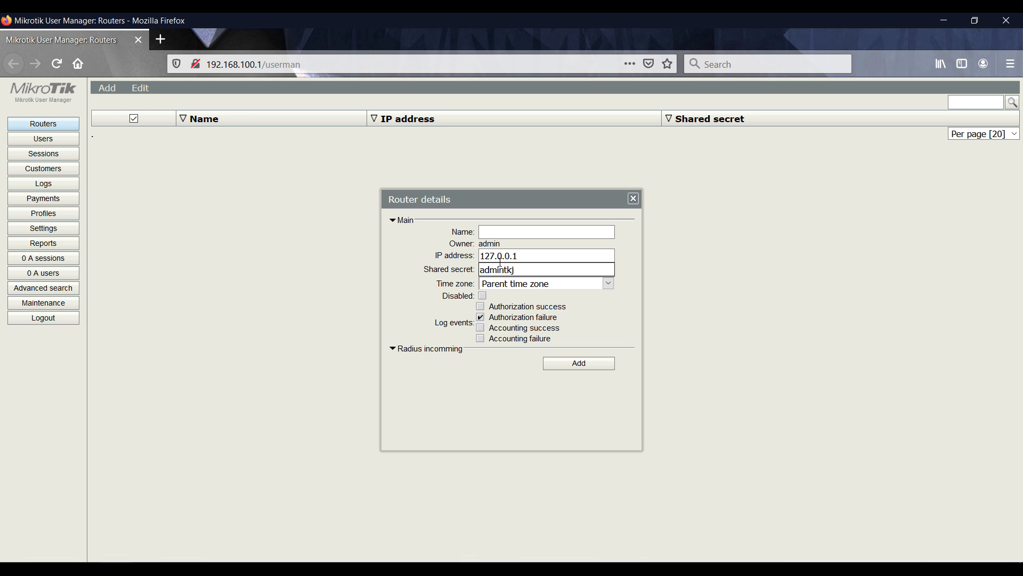
left_click(512, 228)
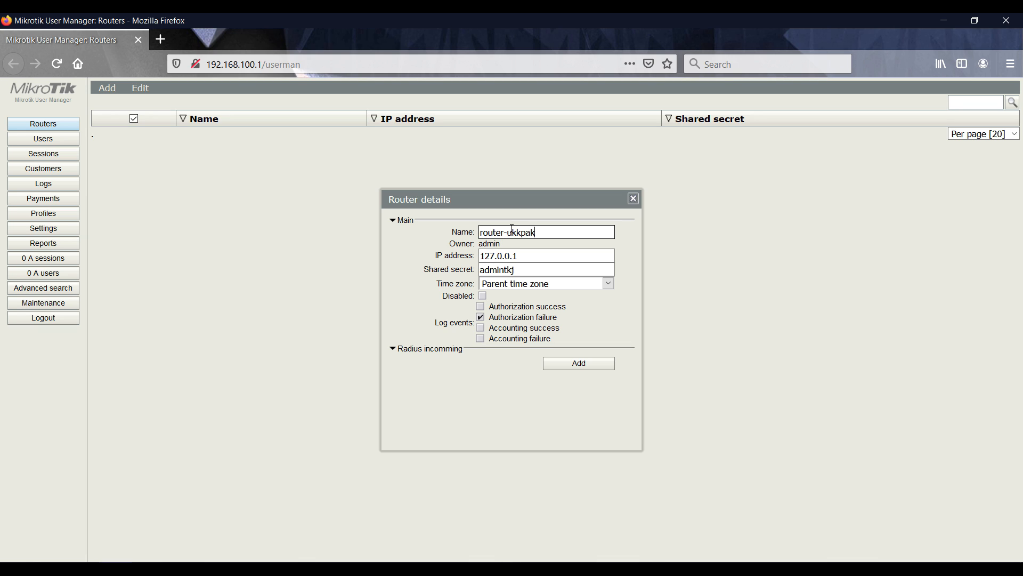
left_click(571, 366)
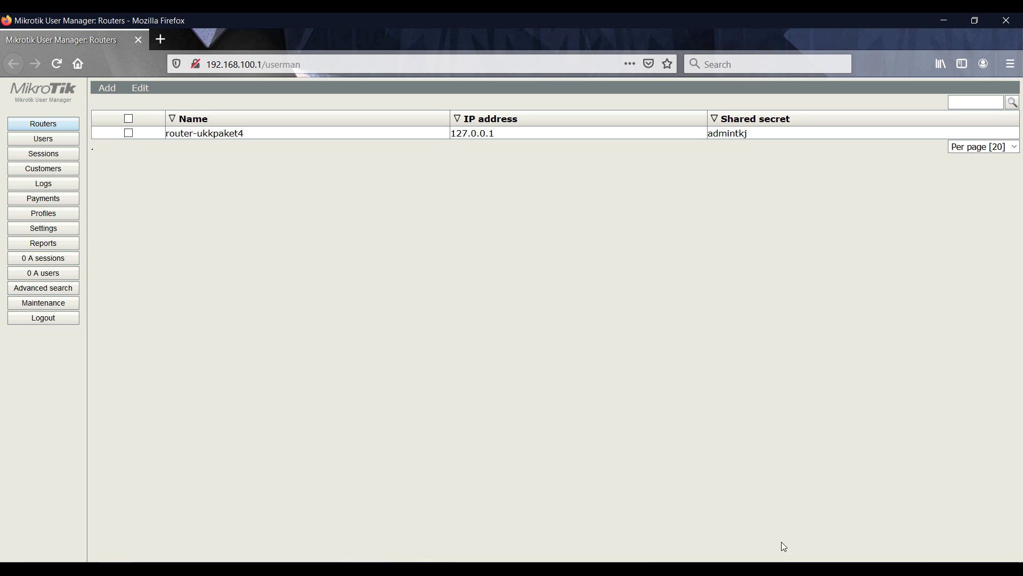
left_click(678, 571)
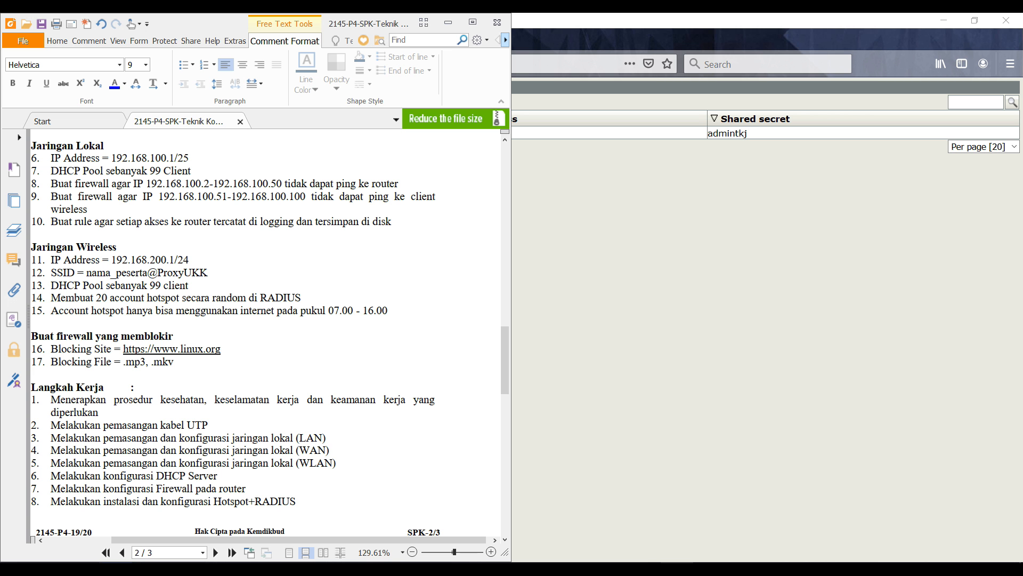
left_click(153, 328)
left_click(167, 325)
left_click(585, 308)
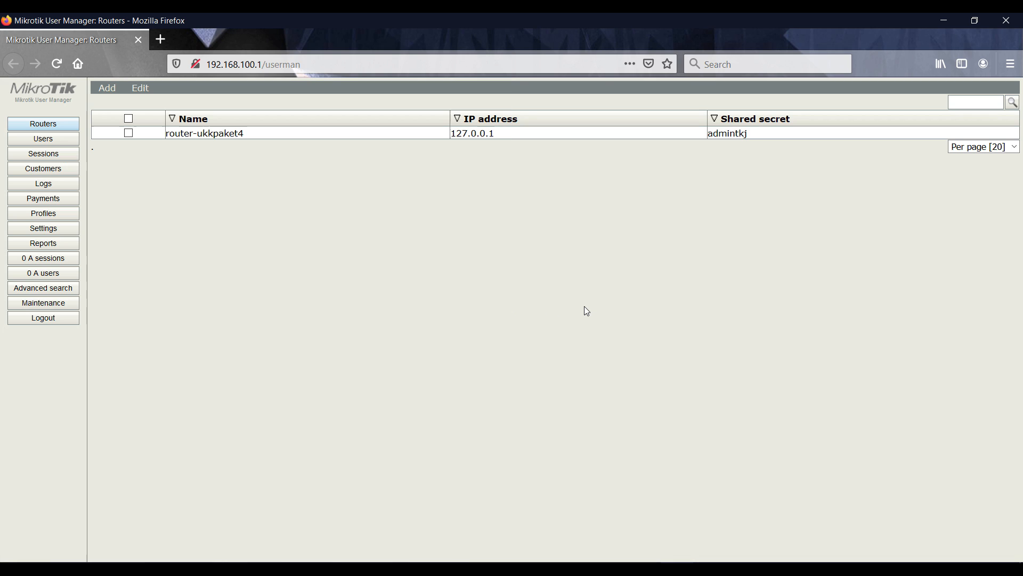
Create limitation profil_ukkpaket4 with no rate limits or constraints filled in
left_click(50, 214)
left_click(168, 90)
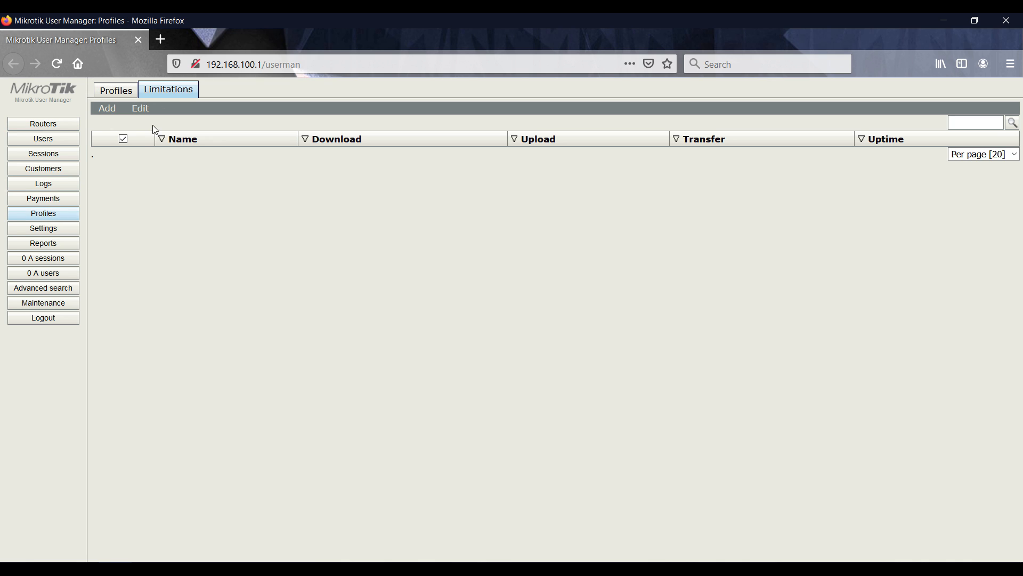
left_click(100, 108)
left_click(104, 123)
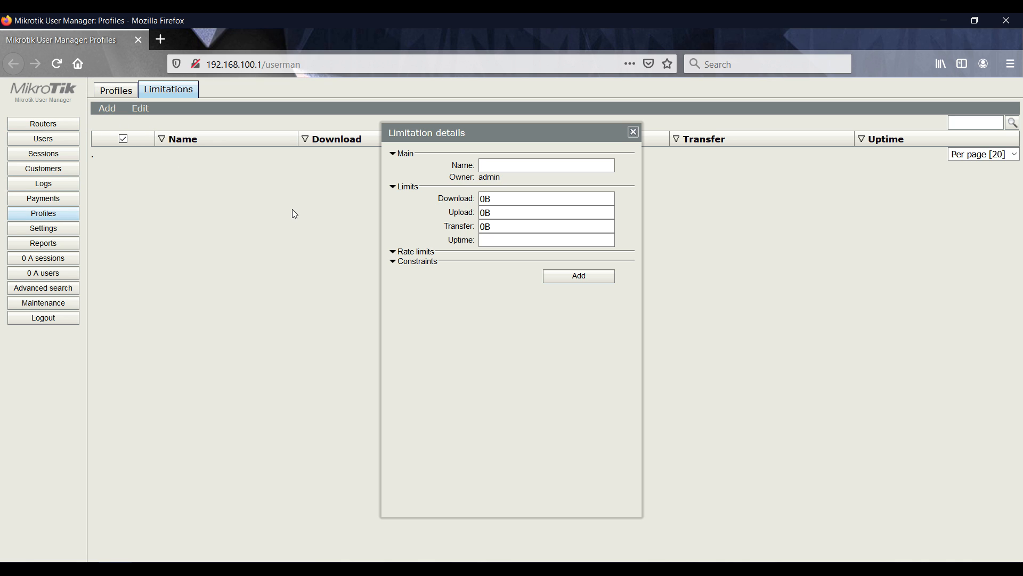
left_click(521, 167)
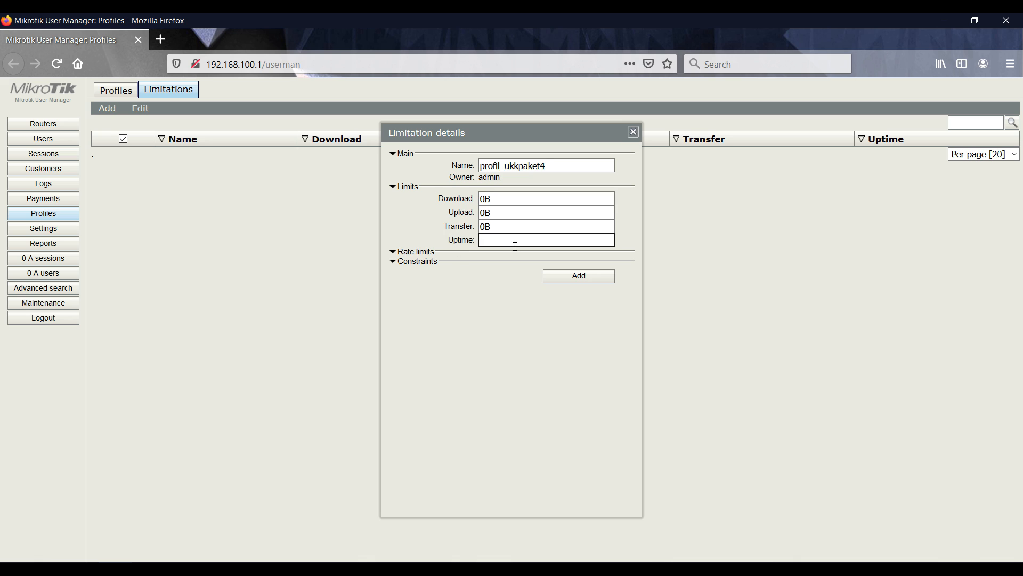
left_click(410, 254)
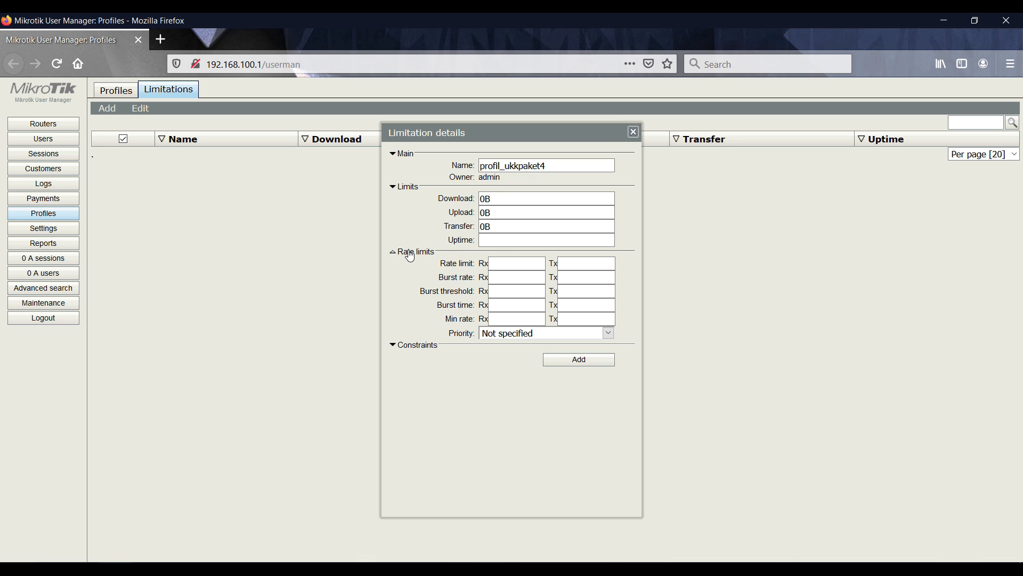
left_click(424, 346)
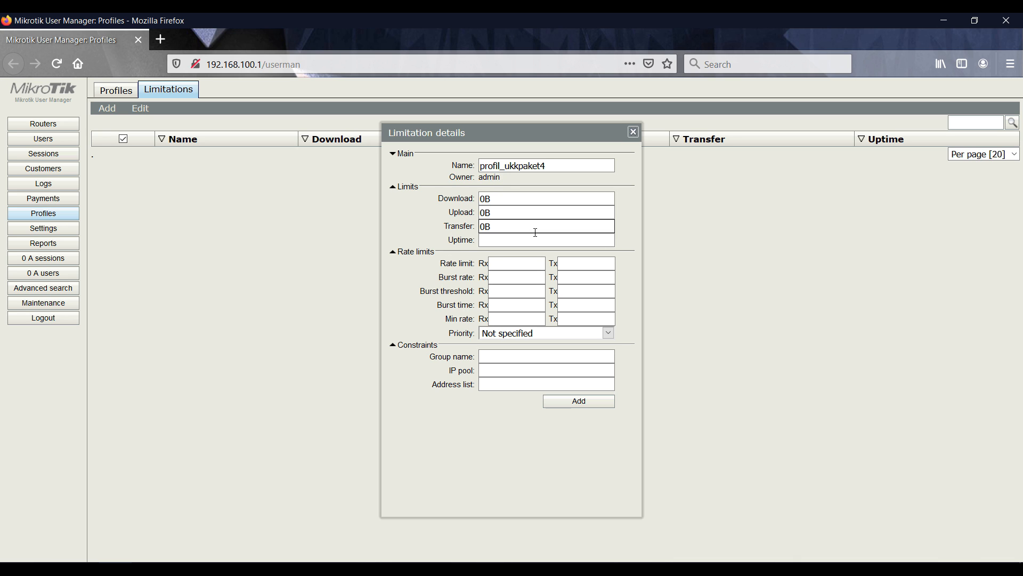
left_click(677, 569)
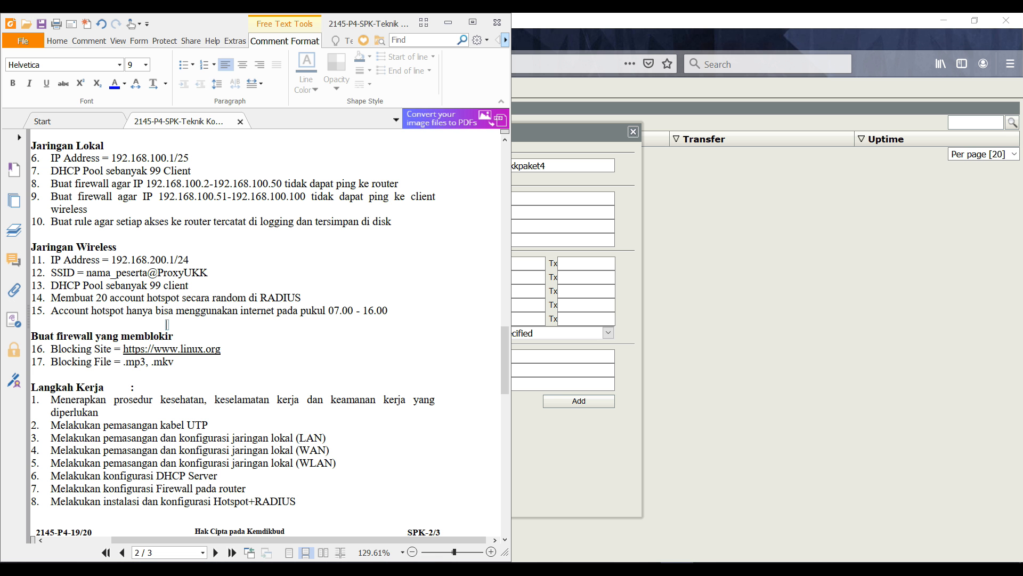
left_click(677, 569)
left_click(573, 401)
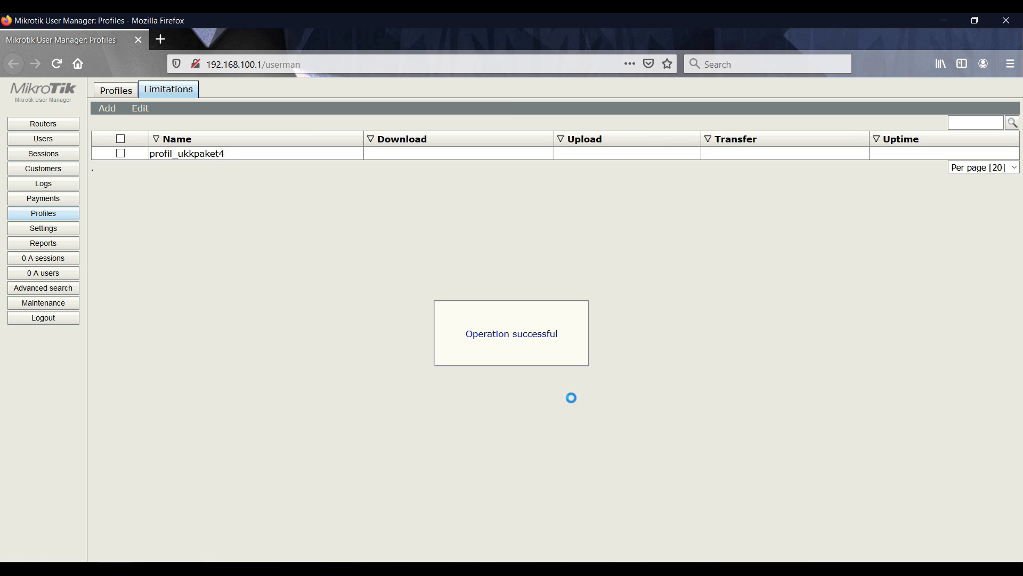
Create a new User Manager profile named ukk_paket4
left_click(116, 99)
left_click(185, 109)
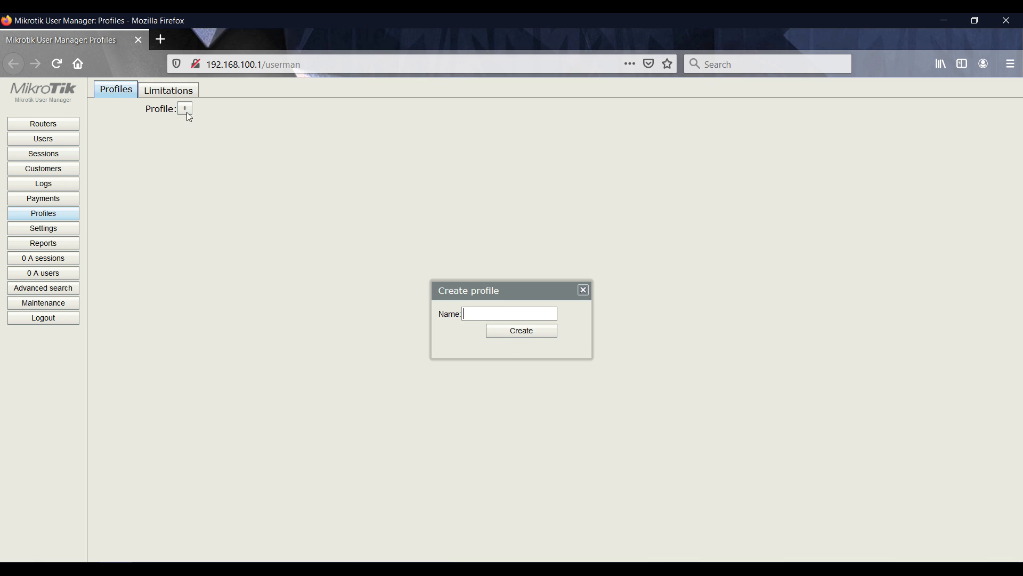
left_click(513, 314)
type("ukk_paket4")
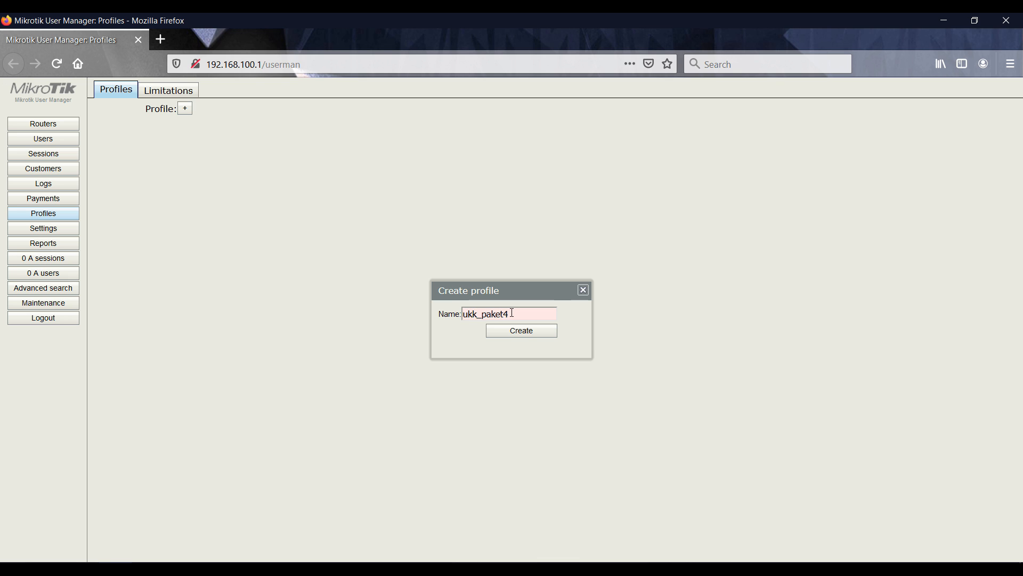
left_click(523, 330)
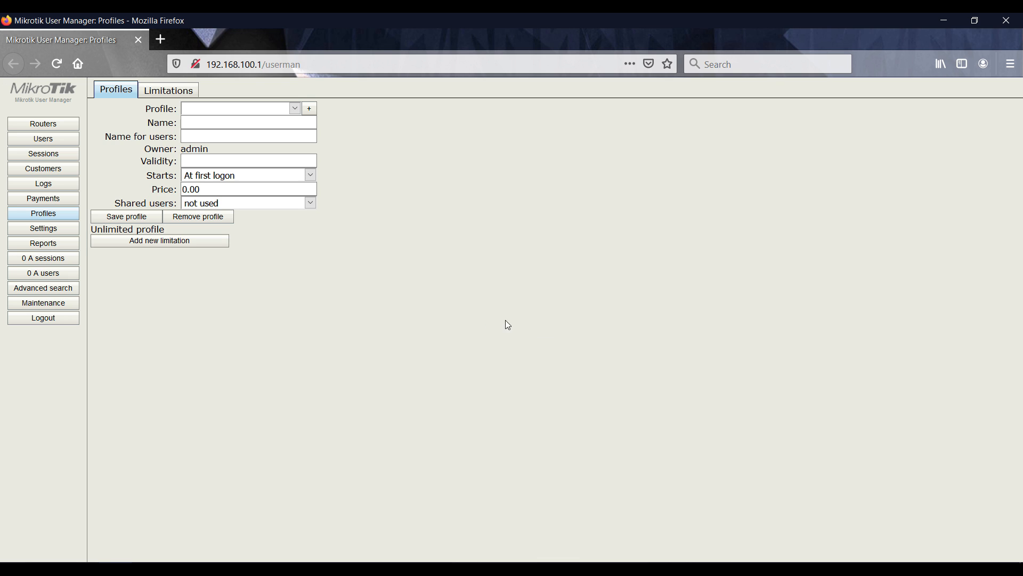
left_click(294, 110)
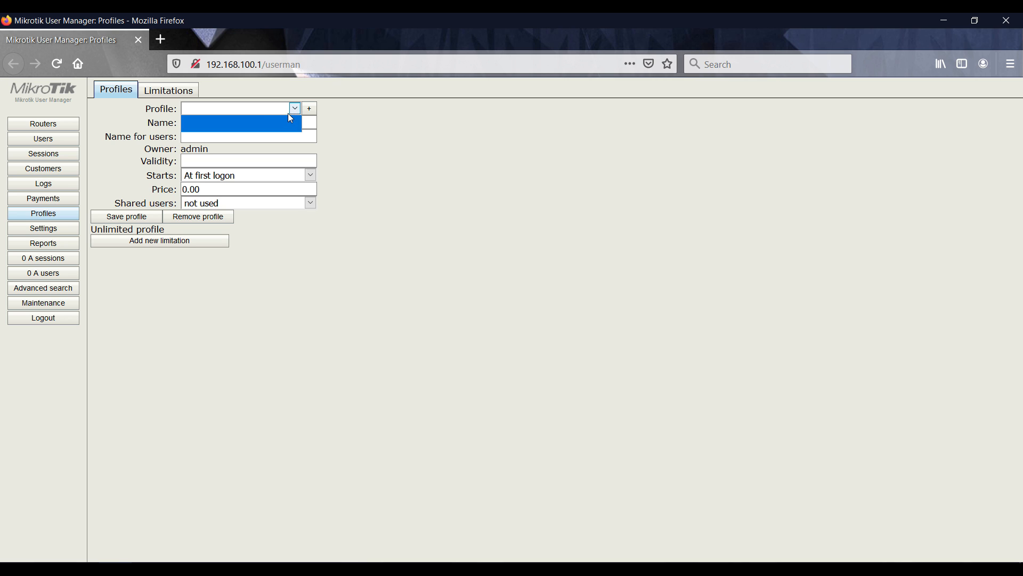
left_click(291, 118)
left_click(309, 109)
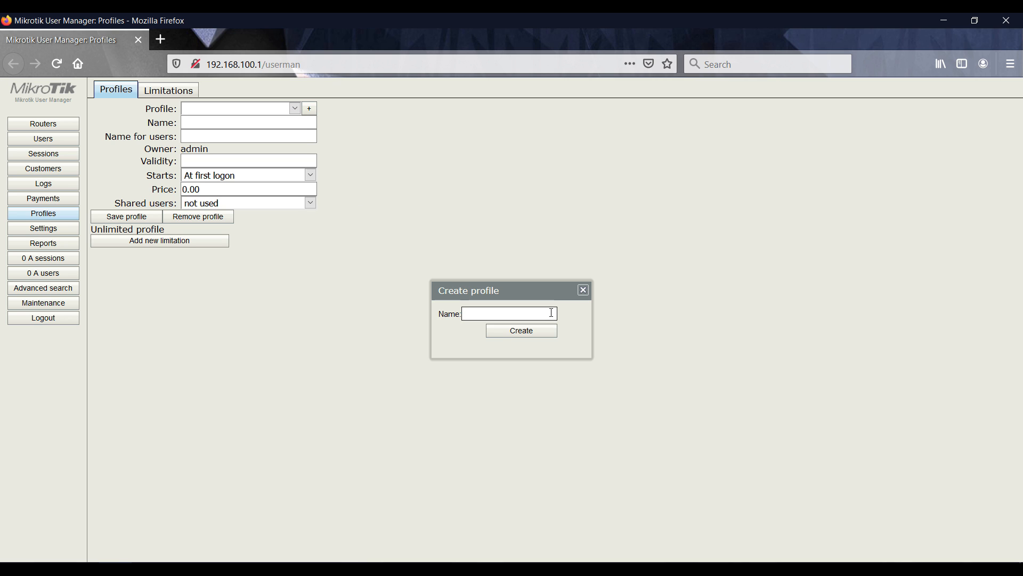
left_click(583, 290)
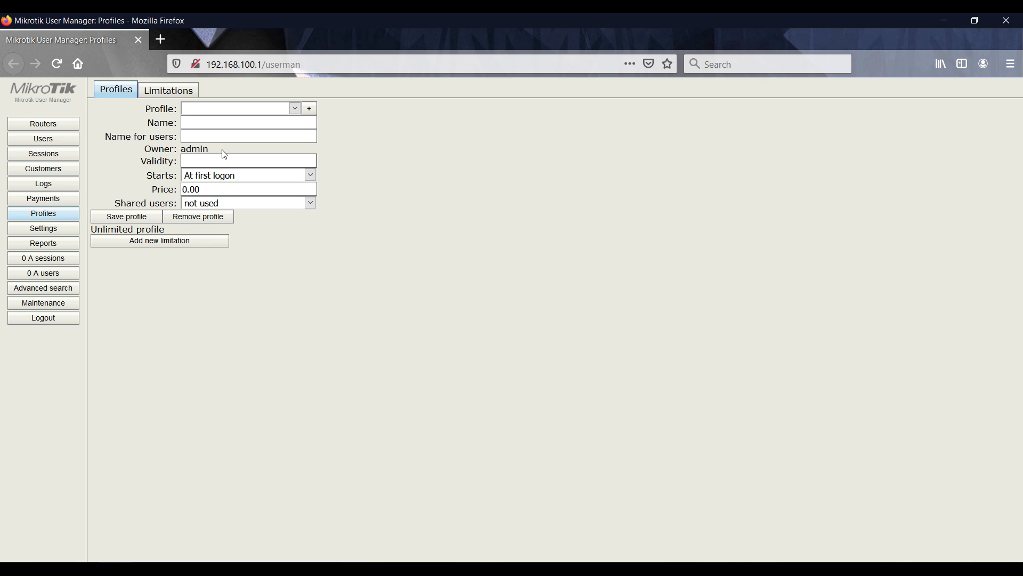
left_click(293, 111)
left_click(235, 121)
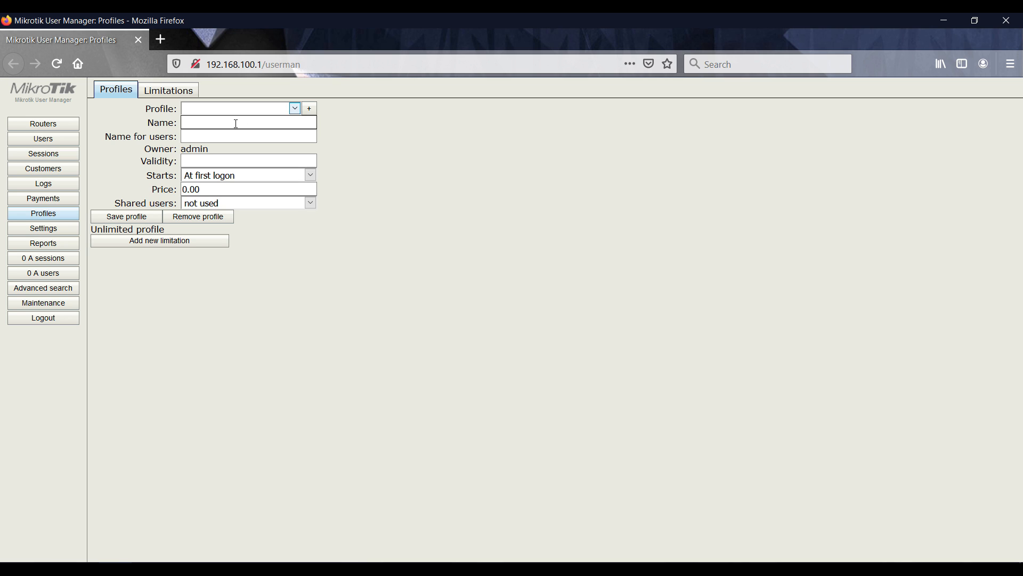
Keep validity starting At first logon and set shared users to Unlimited
left_click(235, 123)
left_click(229, 135)
left_click(229, 175)
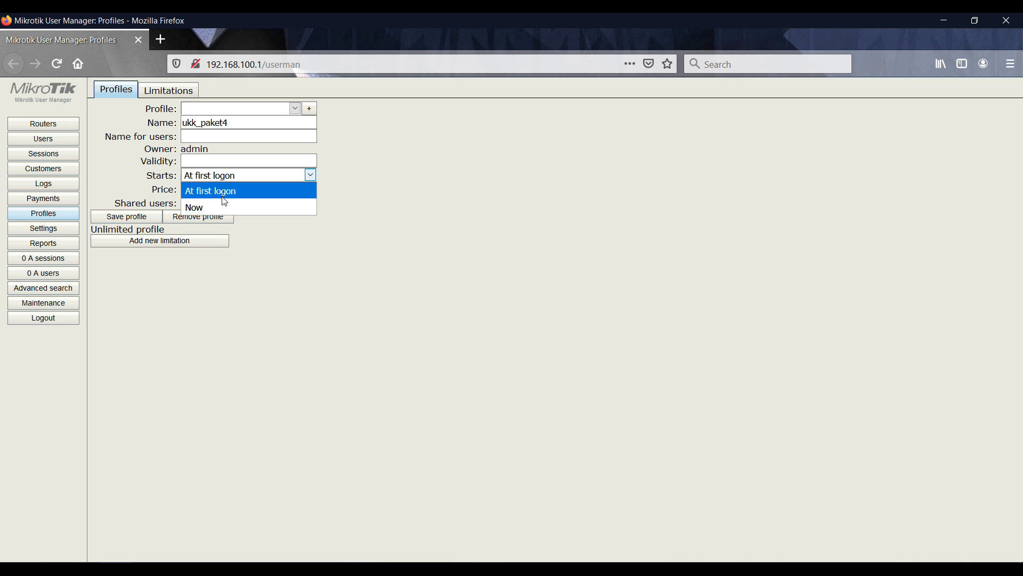
left_click(223, 196)
double_click(223, 190)
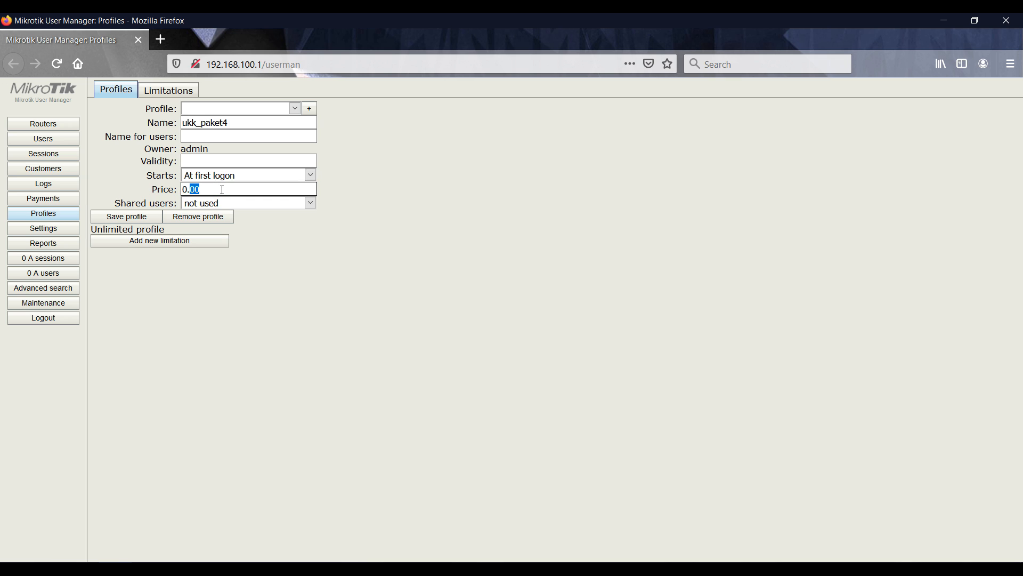
left_click(225, 162)
left_click(637, 458)
left_click(253, 203)
left_click(243, 238)
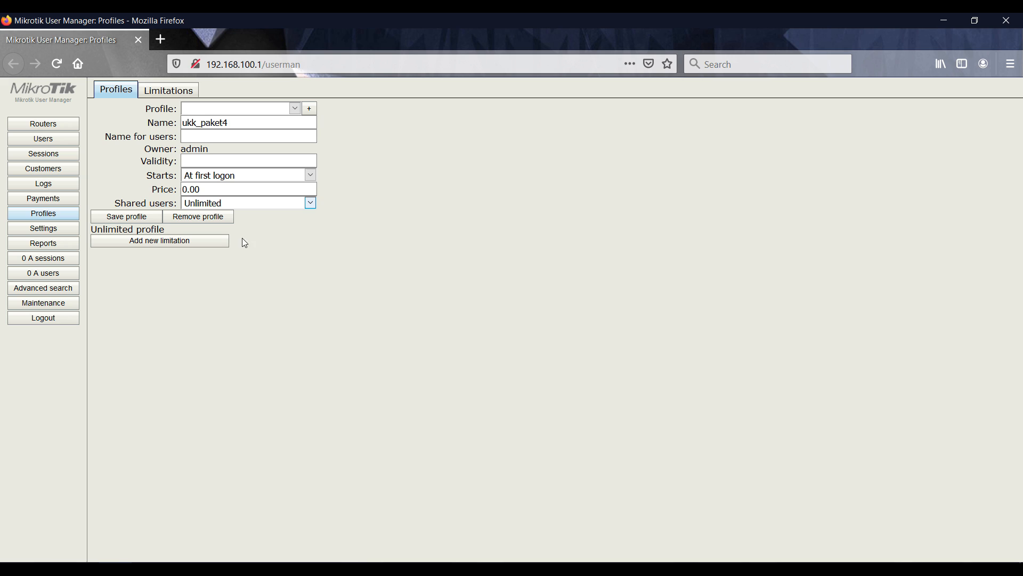
Attach the profil_ukkpaket4 limitation to a new profile part
left_click(158, 240)
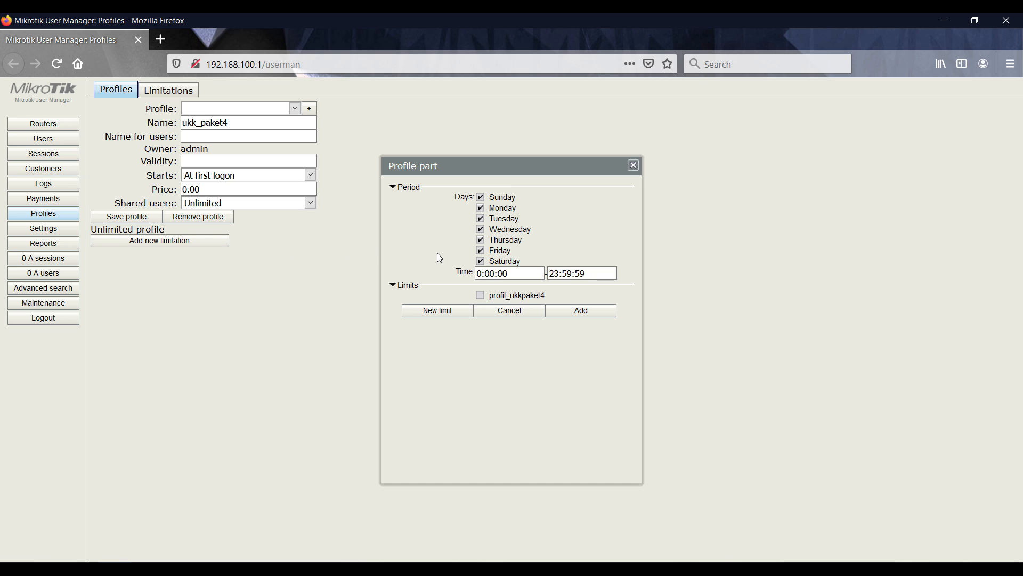
left_click(491, 296)
left_click(677, 568)
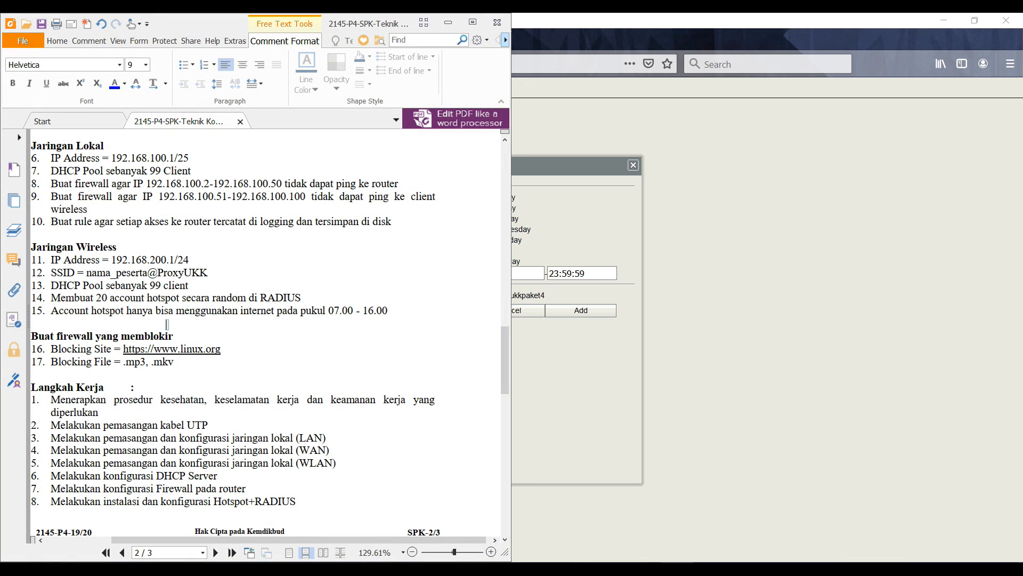
left_click(627, 461)
Set the allowed time to 07:00–16:00:00 and add the profile part
left_click(498, 274)
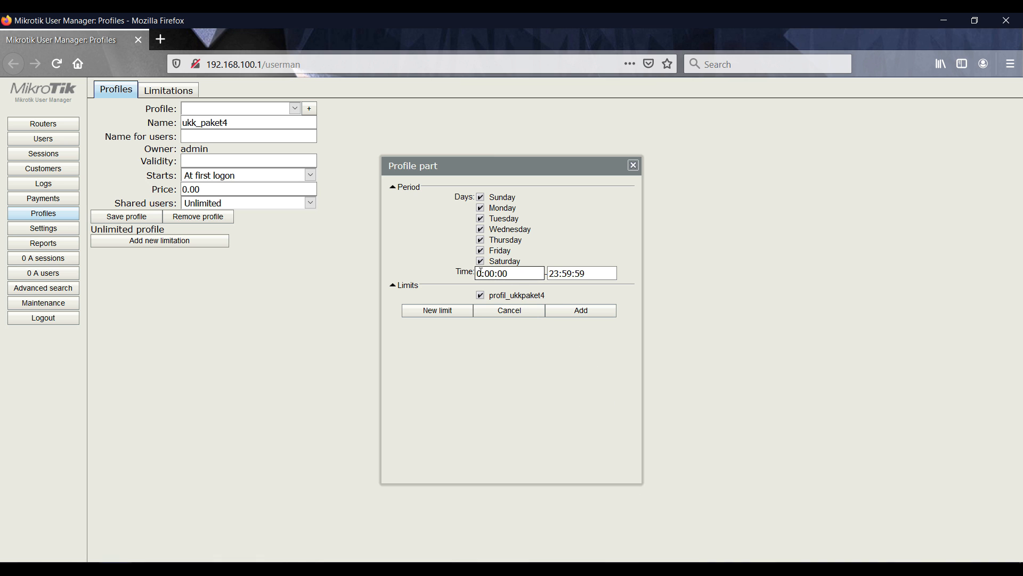
type("7")
left_click(550, 273)
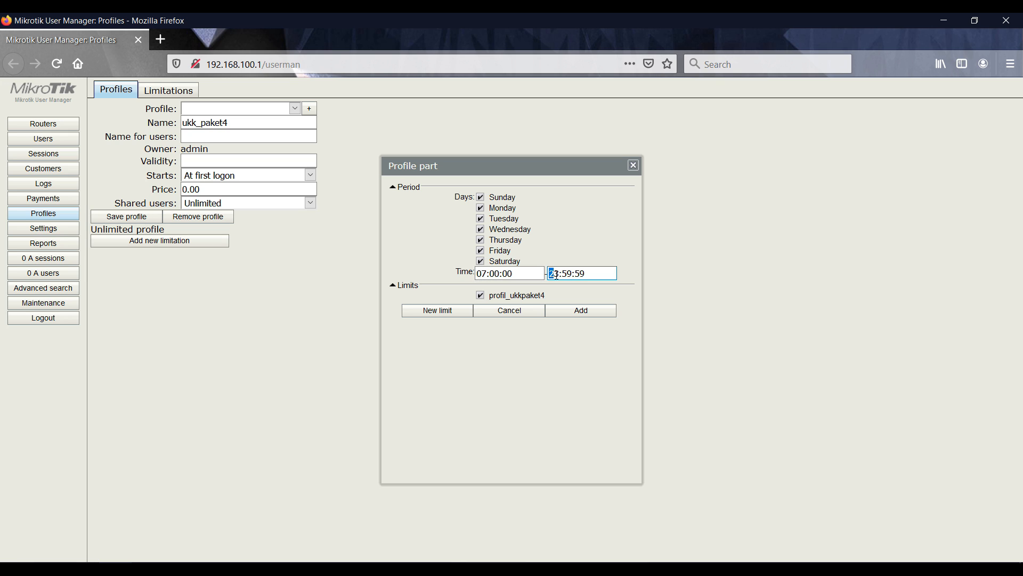
type("16")
left_click_drag(563, 272, 570, 274)
type("00")
double_click(576, 272)
type("00")
key("alt+Tab")
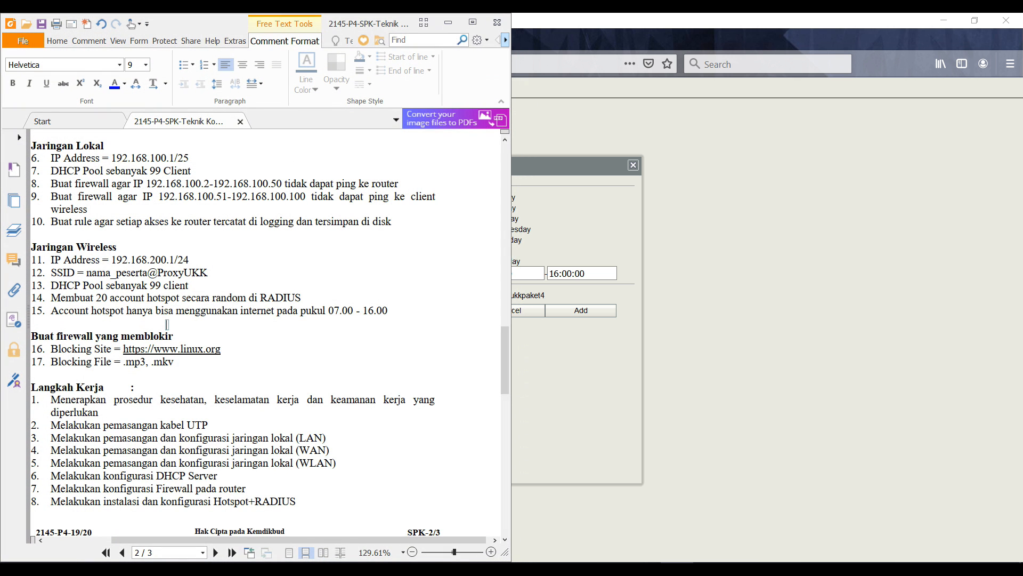
key("alt+Tab")
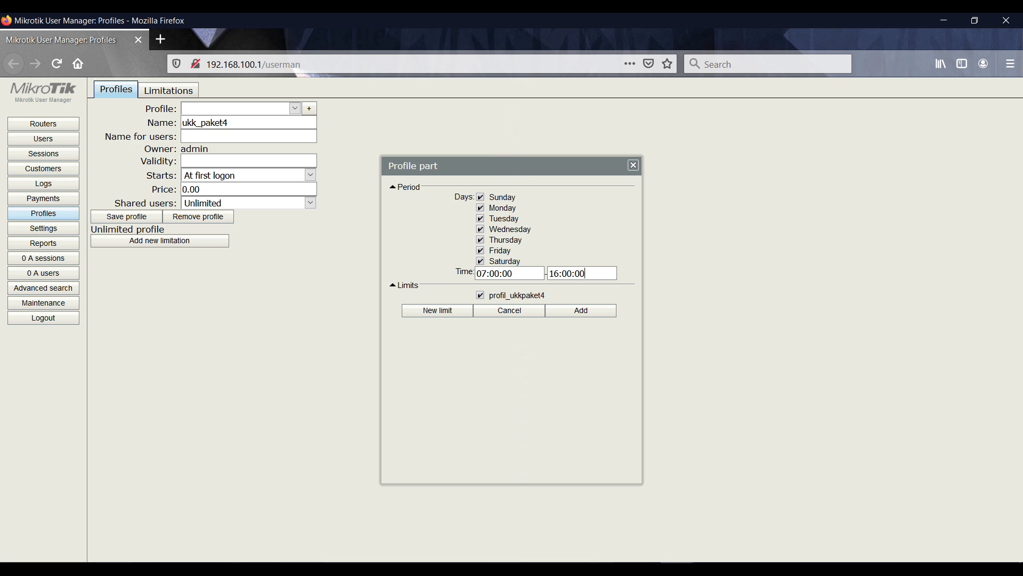
left_click(580, 311)
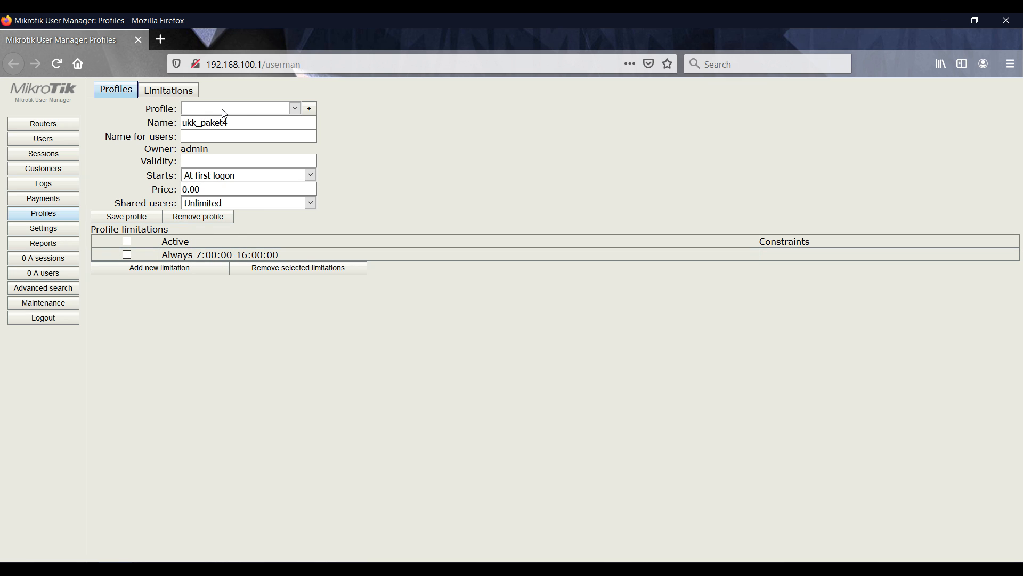
Reload the Profiles page and confirm ukk_paket4 is the selected profile
left_click(241, 111)
left_click(241, 110)
left_click(56, 68)
left_click(293, 109)
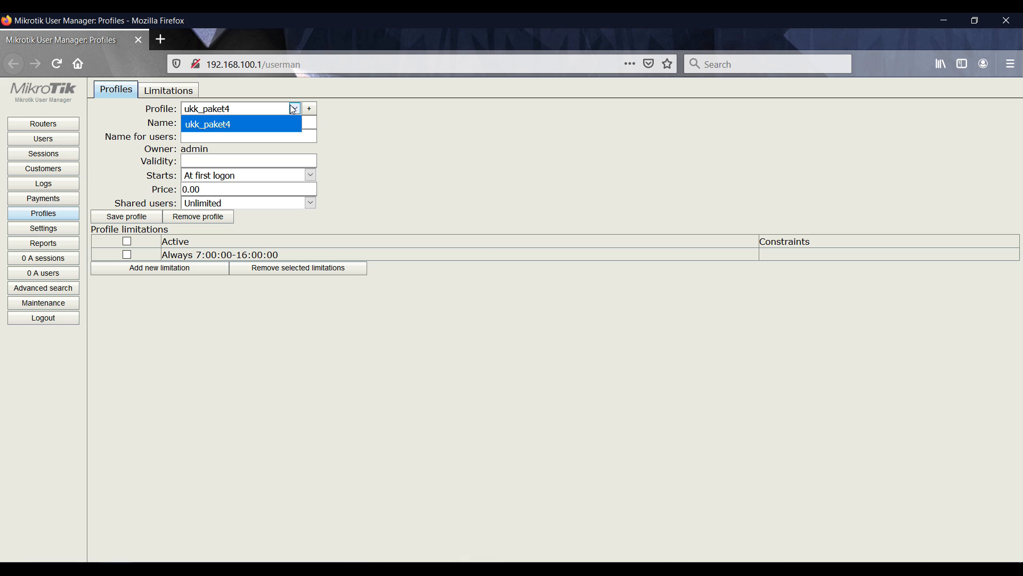
left_click(283, 124)
From the Users list, start a batch add and set the number of users to 20
left_click(53, 140)
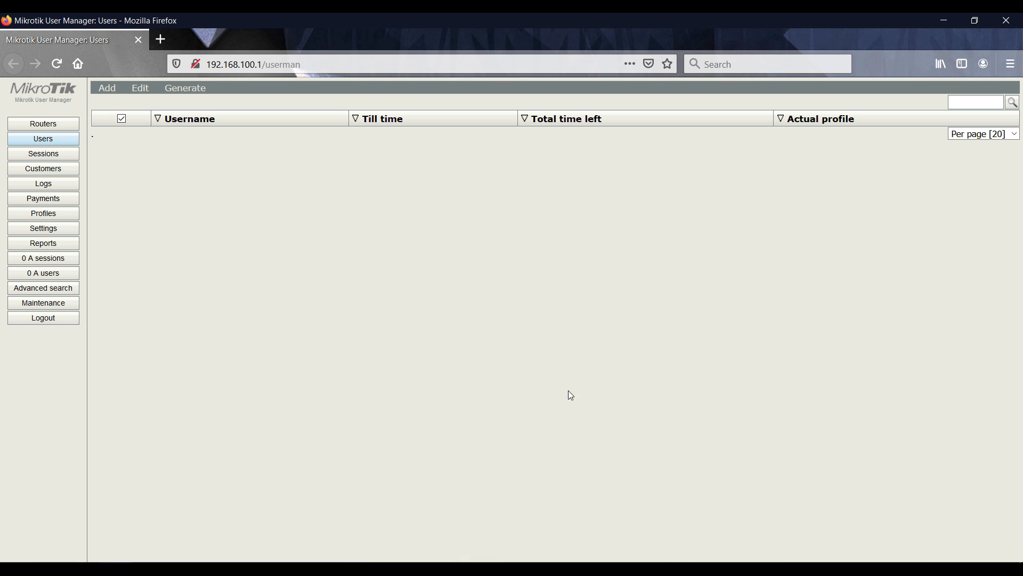
left_click(677, 568)
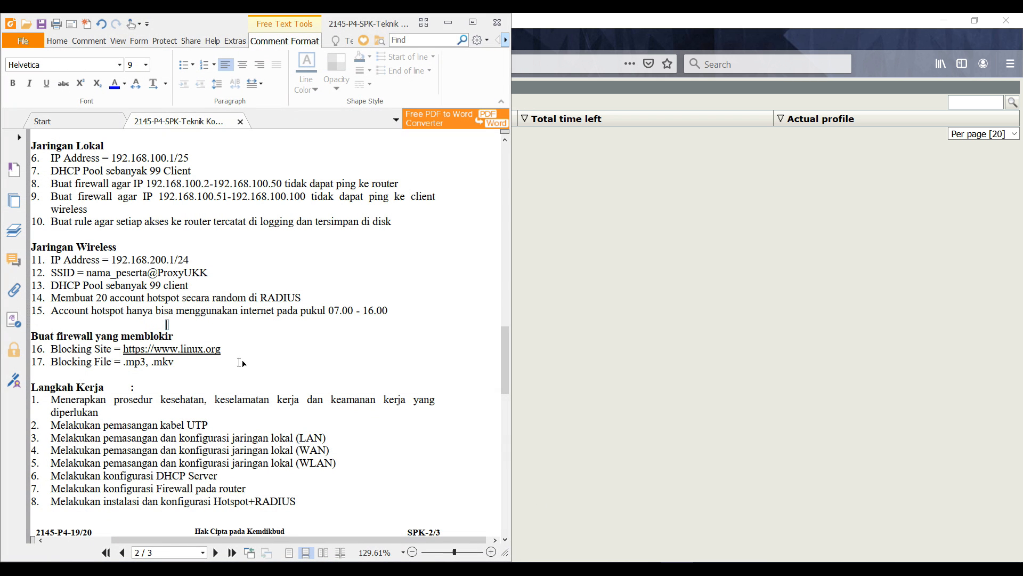
left_click(677, 568)
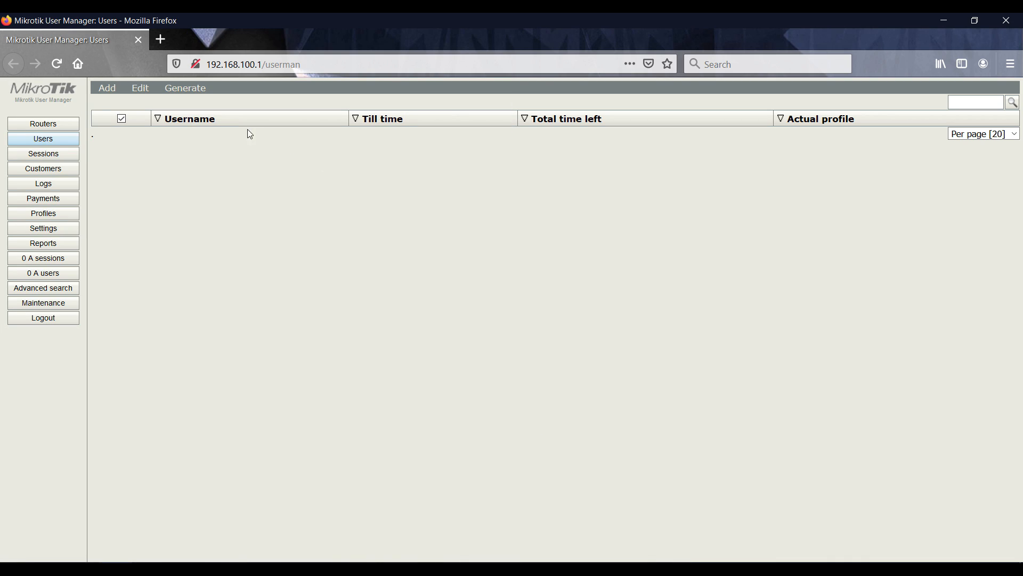
left_click(107, 88)
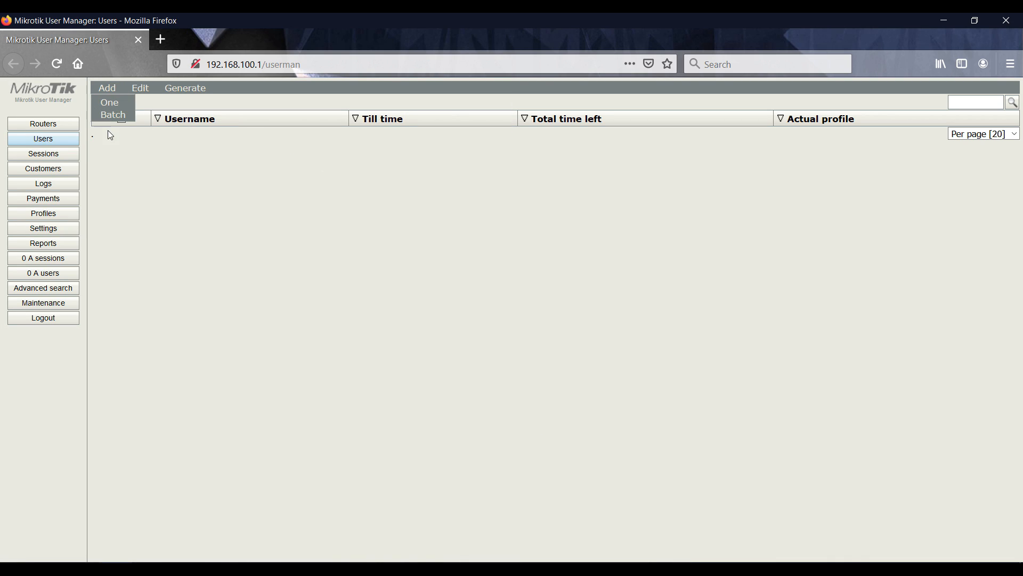
left_click(113, 115)
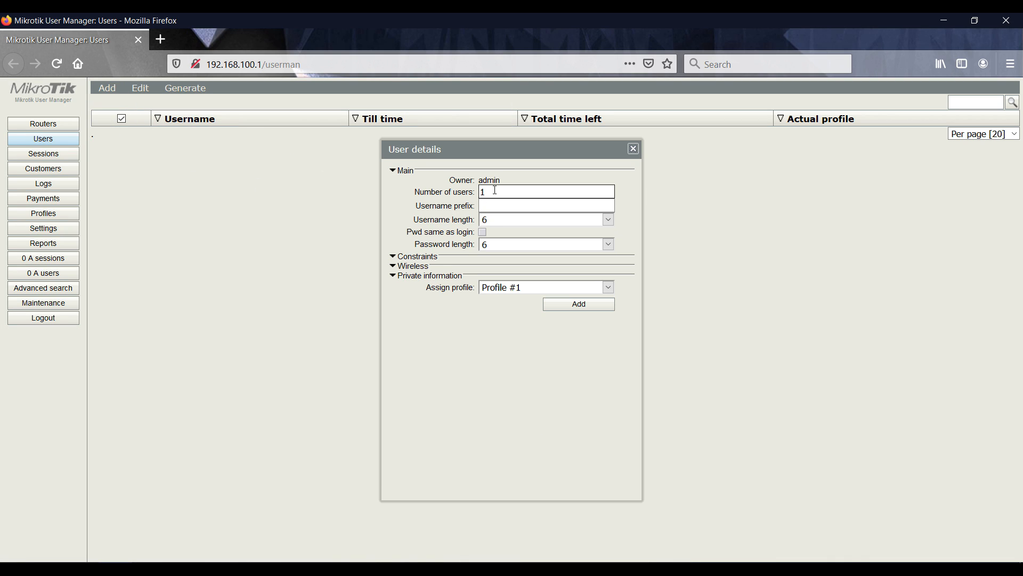
type("29")
key("Tab")
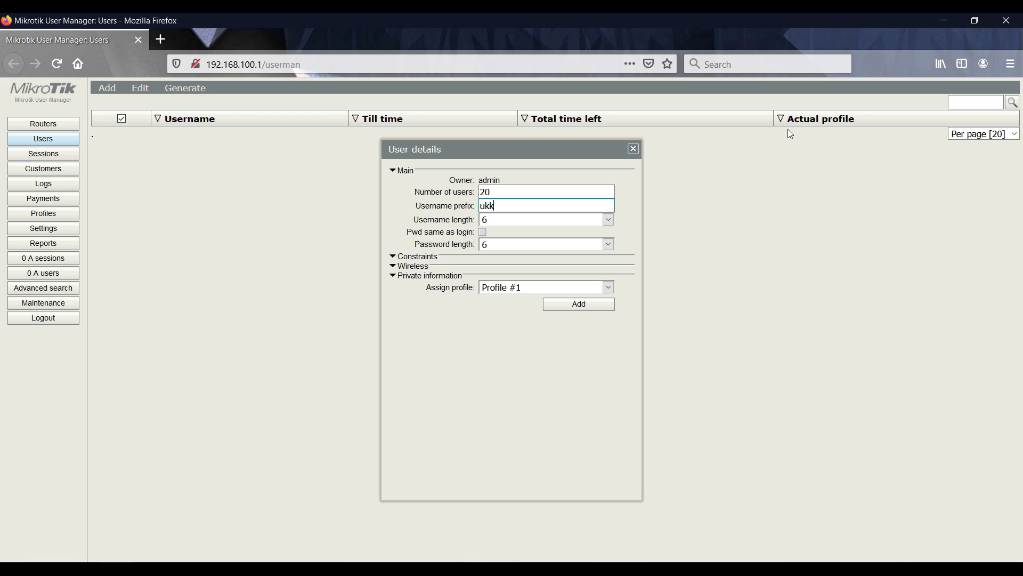
key("Tab")
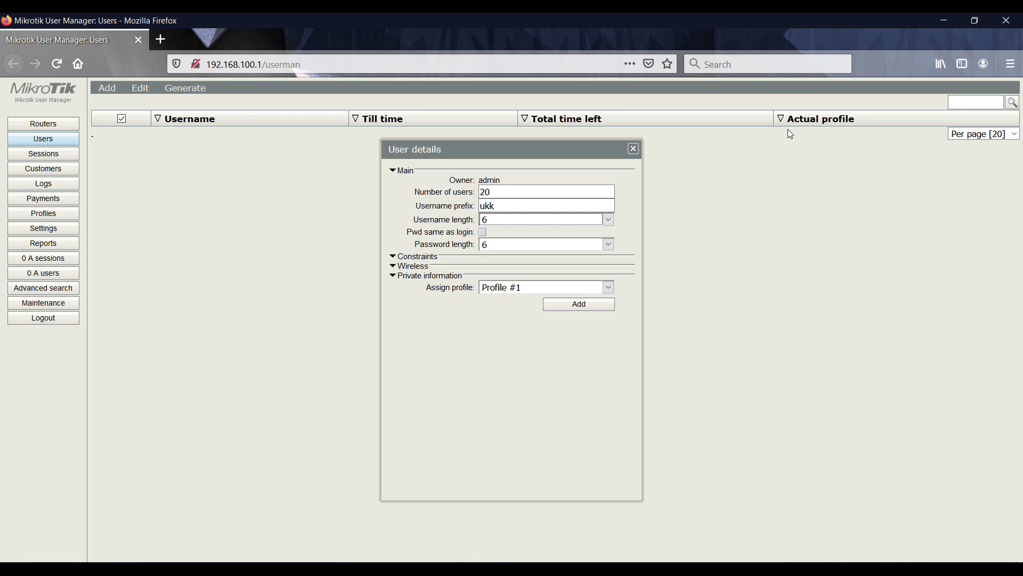
Set the username prefix to ukk_paket4_ and the username and password lengths to 3
left_click(504, 205)
type("oaiet")
key("BackSpace")
key("BackSpace")
key("BackSpace")
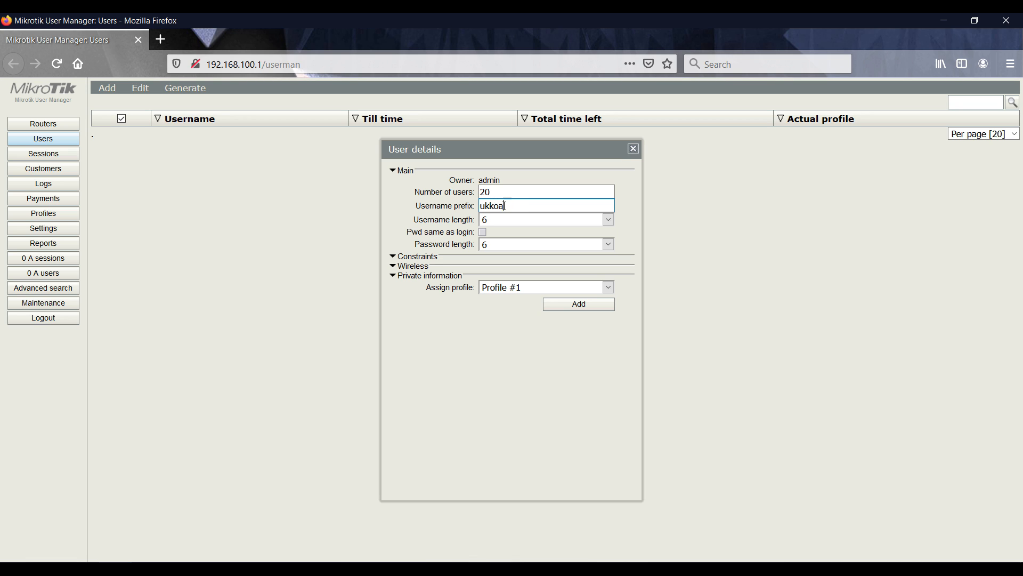
type("_paket4_")
left_click(512, 221)
left_click(498, 244)
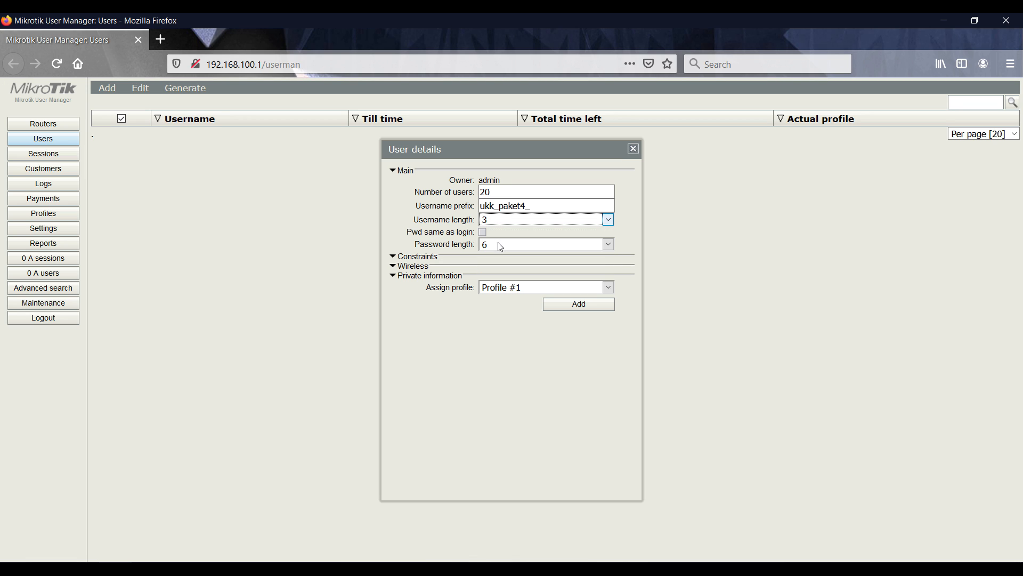
left_click(500, 245)
left_click(491, 257)
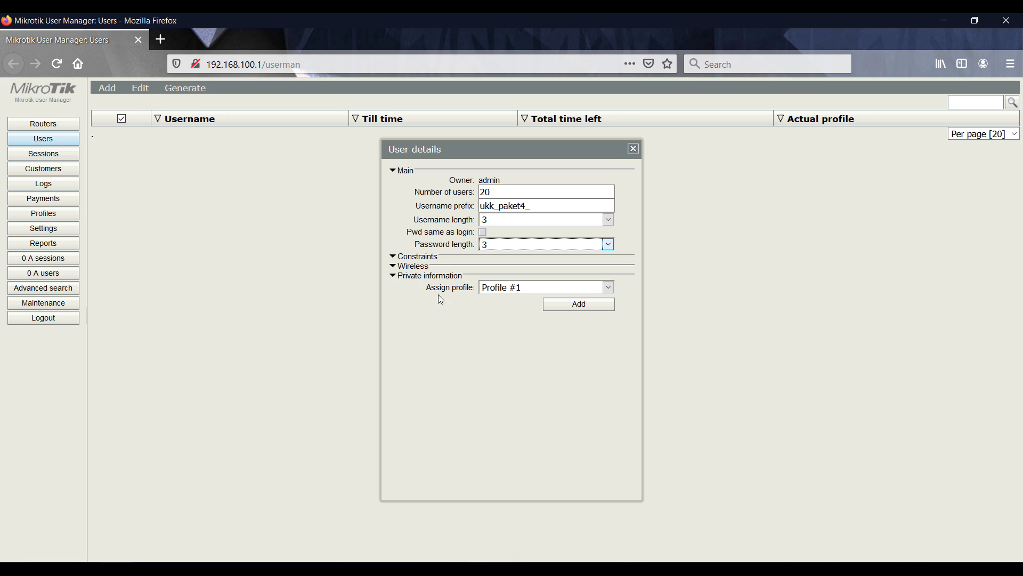
Keep Profile #1 as the assigned profile and generate the 20 users
left_click(507, 289)
left_click(507, 290)
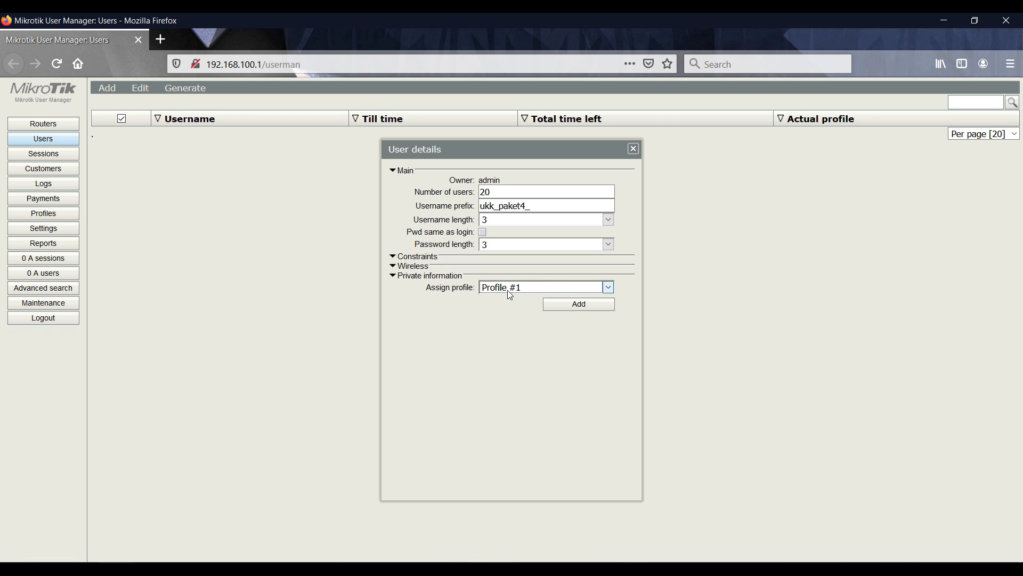
left_click(409, 262)
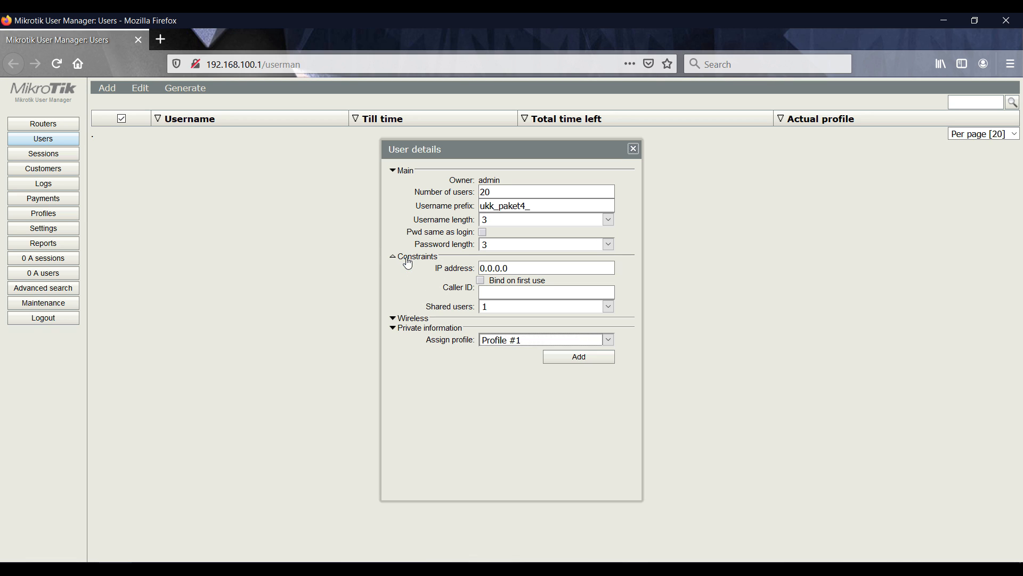
left_click(408, 261)
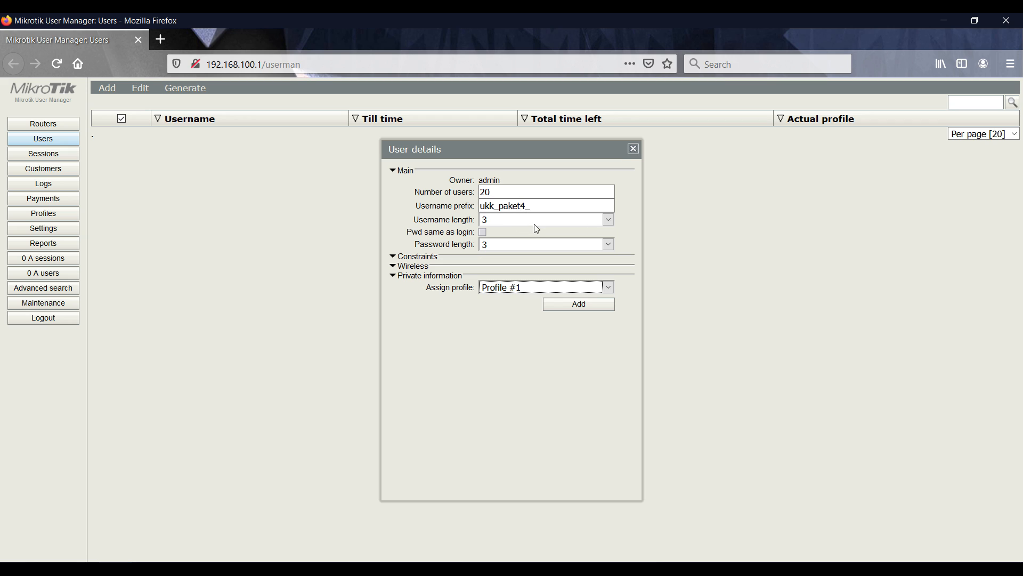
left_click(556, 292)
left_click(556, 299)
left_click(565, 309)
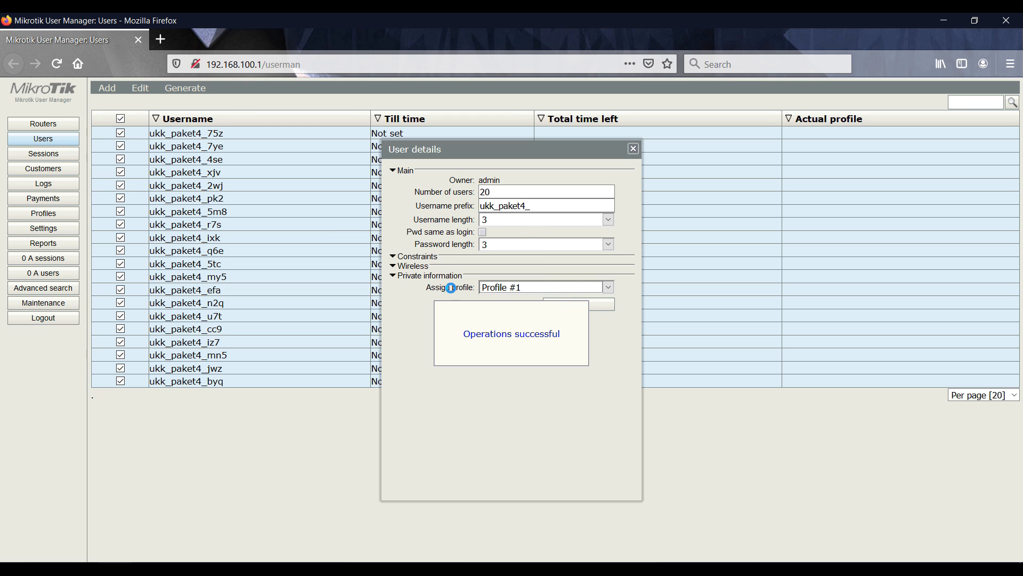
Close the batch dialog and review the ukk_paket4 profile before returning to Users
left_click(633, 149)
left_click(54, 215)
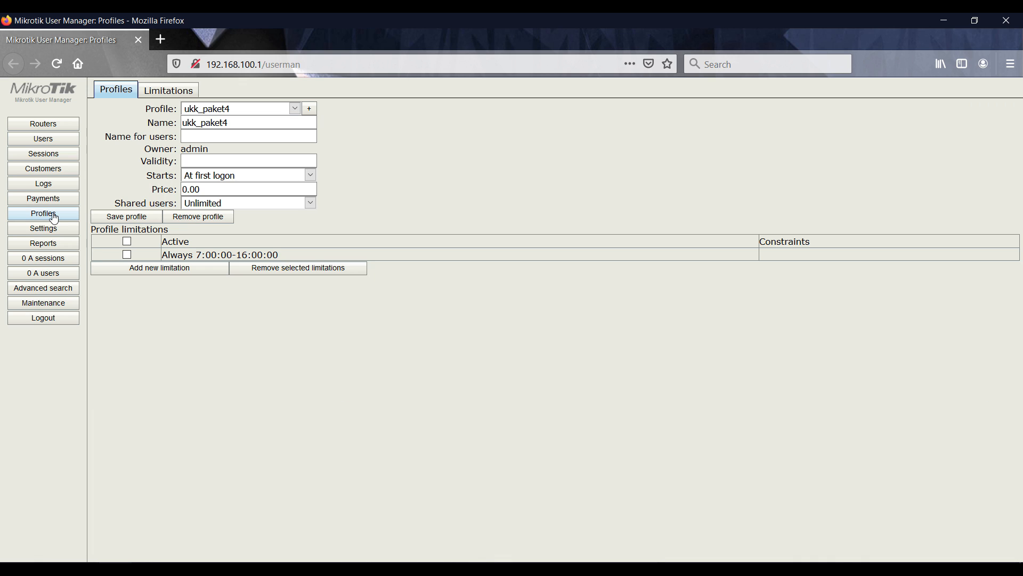
left_click(26, 140)
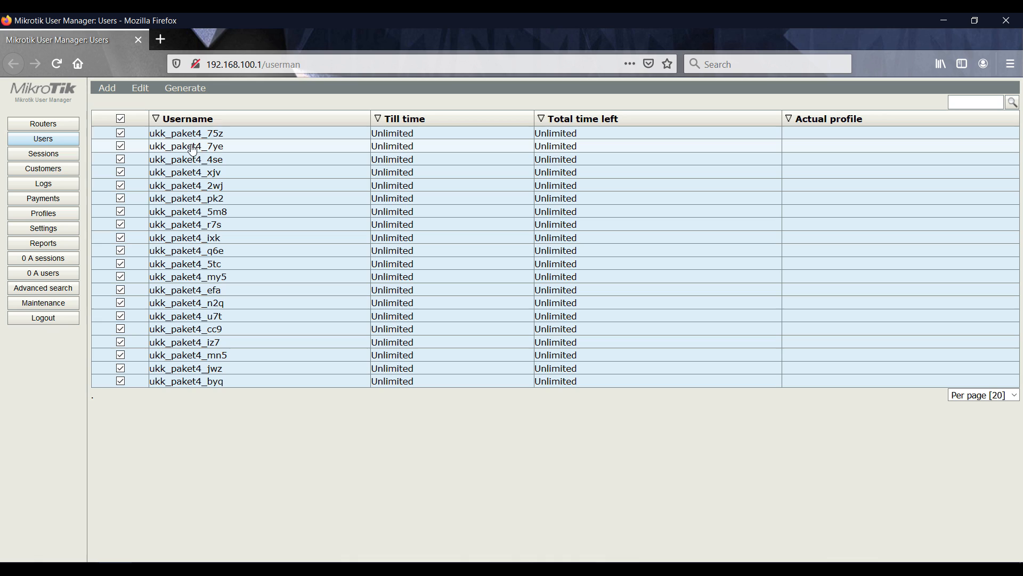
Inspect user ukk_paket4_4se's details unchanged, then switch to the task sheet PDF
left_click(277, 158)
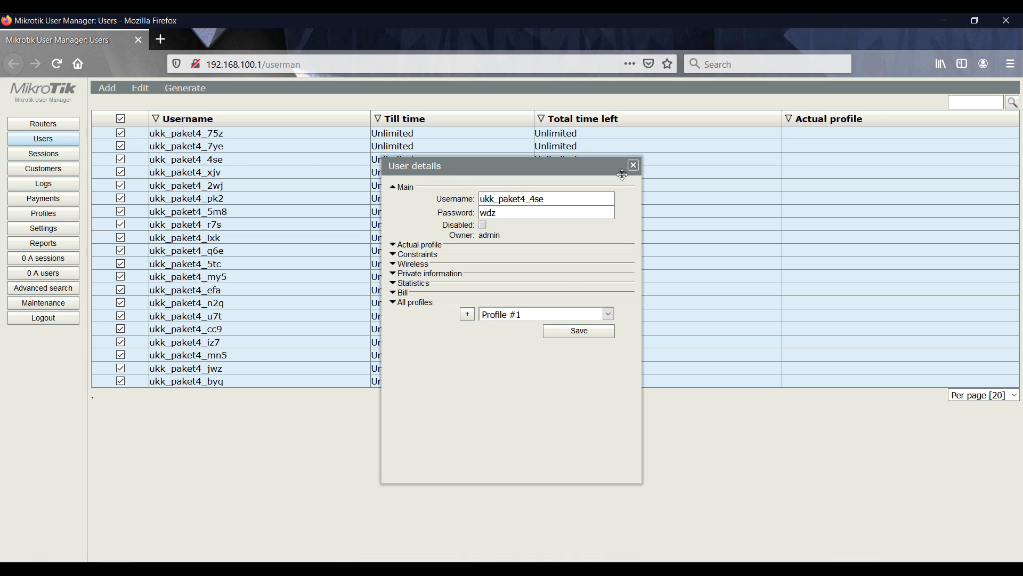
left_click(549, 316)
left_click(549, 316)
left_click(633, 165)
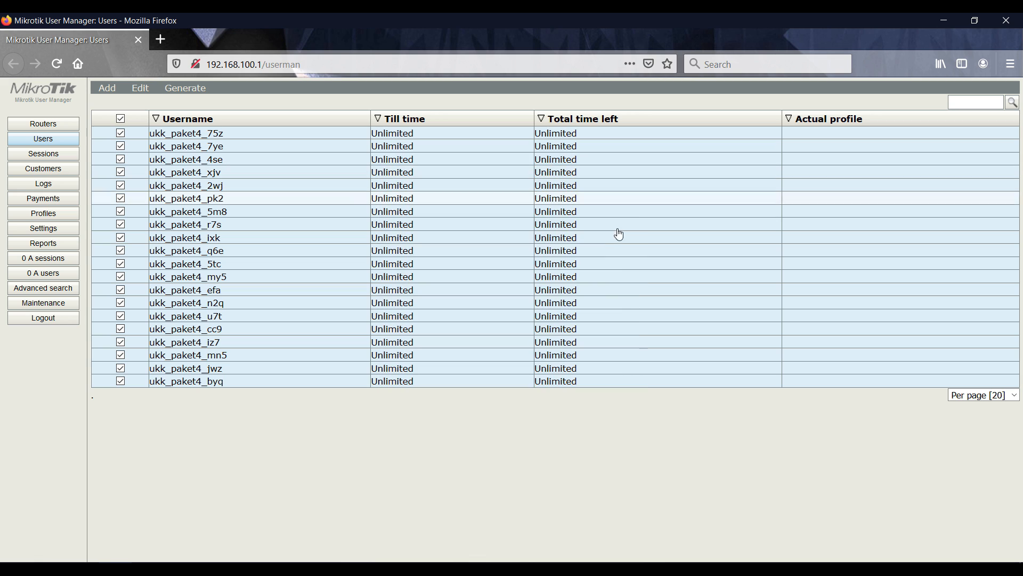
key("alt+Tab")
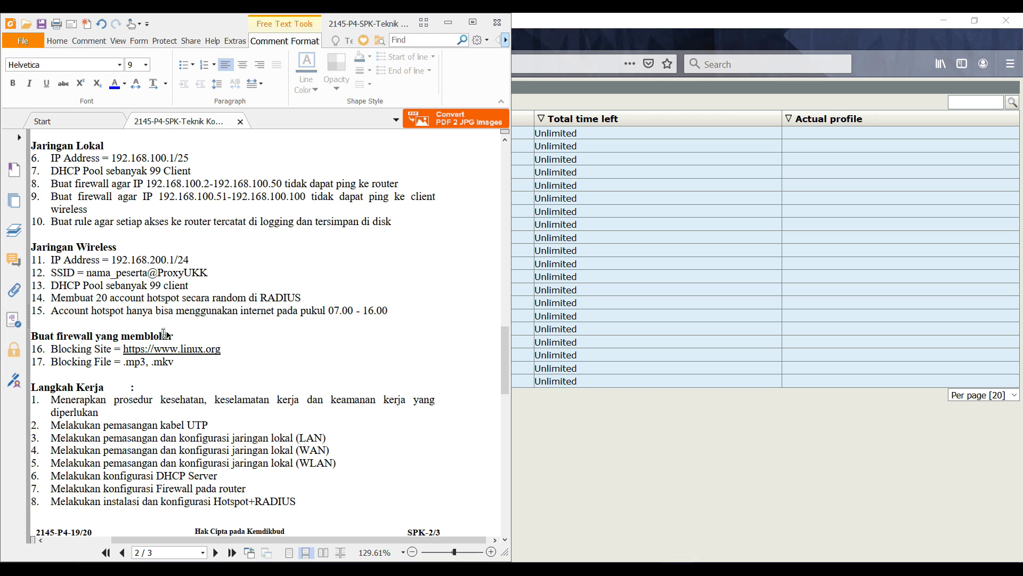
Switch from Firefox to the WinBox router session and bring its Firewall window forward
left_click(218, 332)
key("alt+Tab")
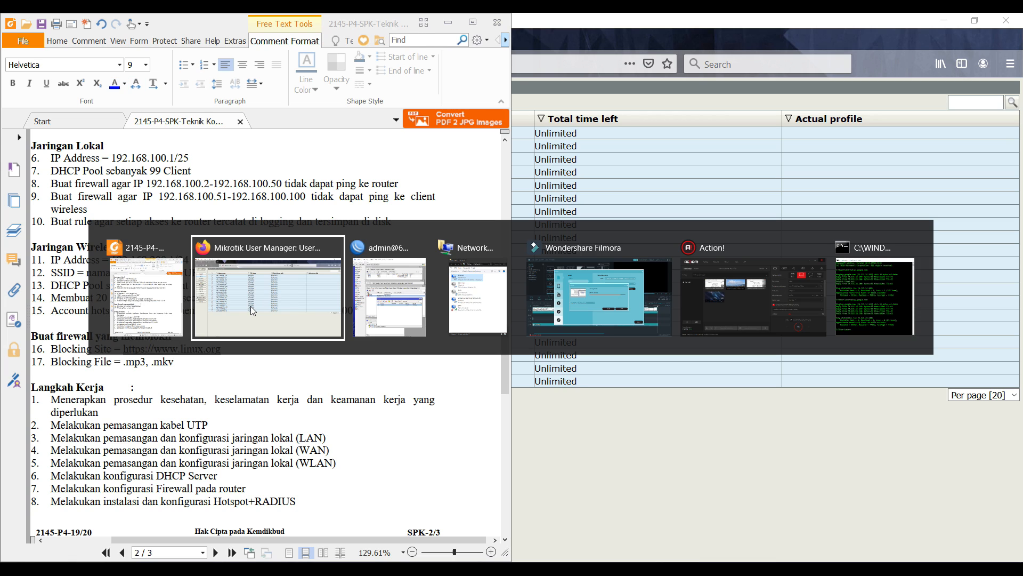
key("alt+Tab")
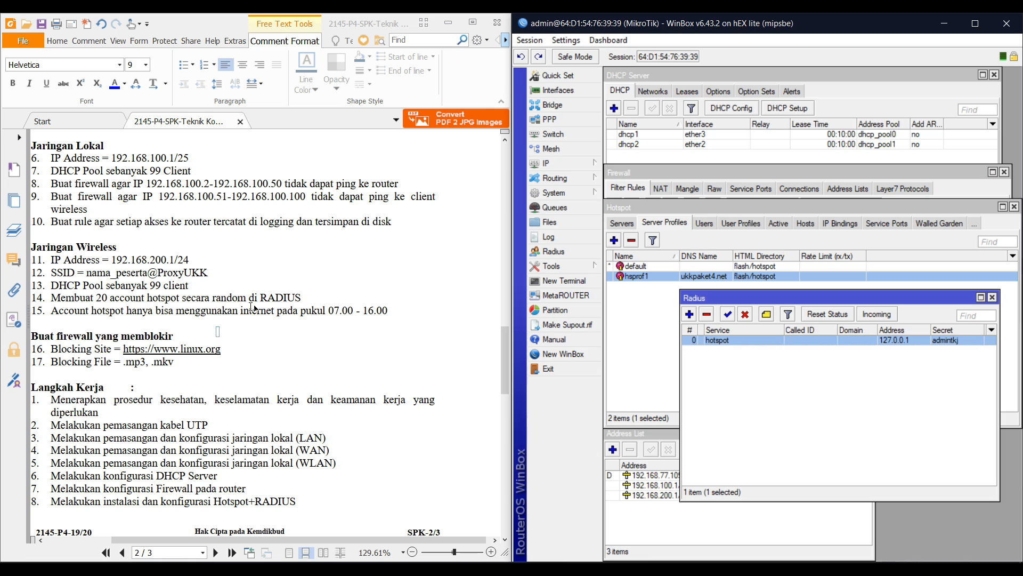
left_click(640, 193)
scroll(661, 274, "down", 1)
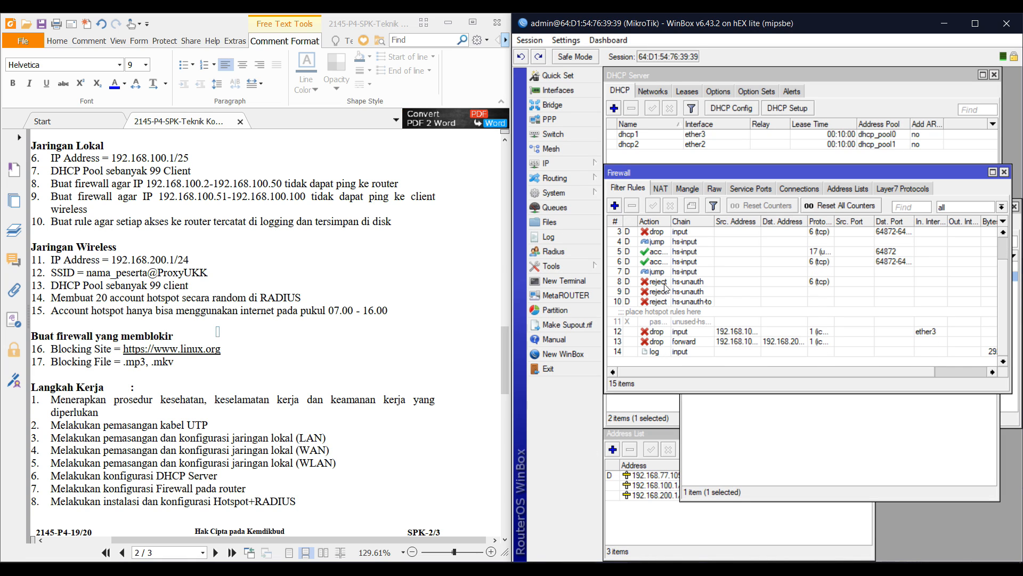
left_click(615, 205)
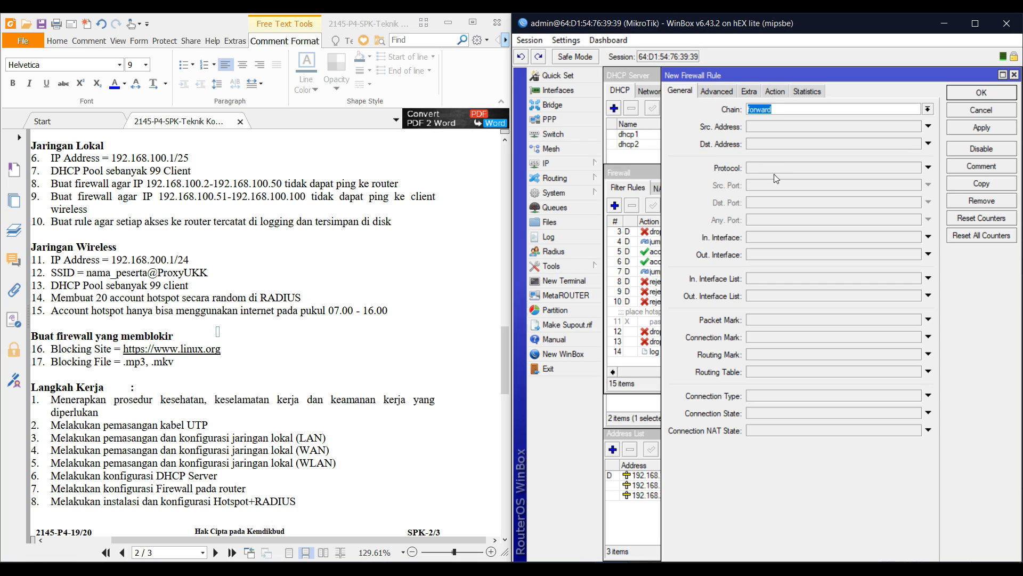
left_click(776, 169)
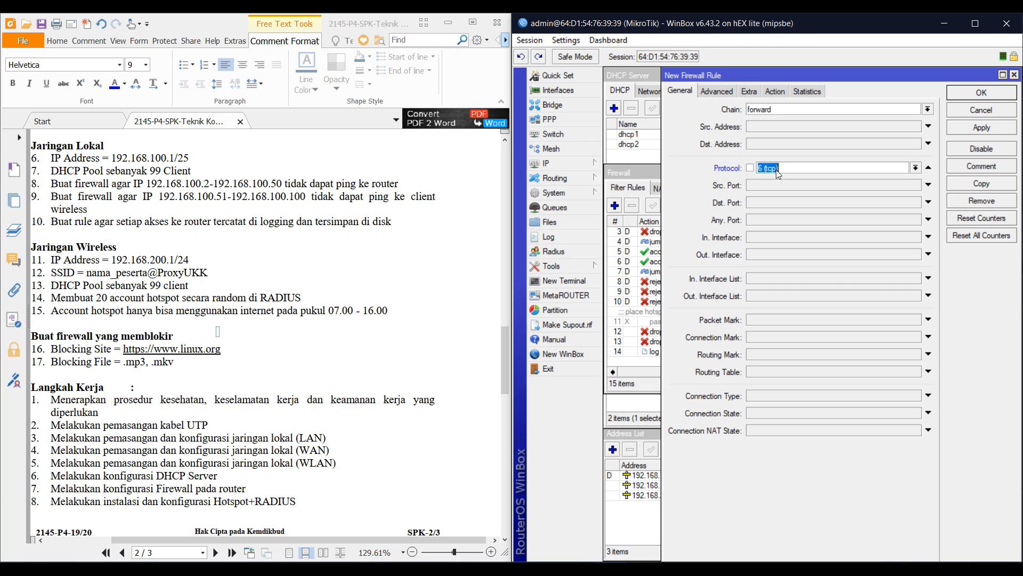
left_click(758, 205)
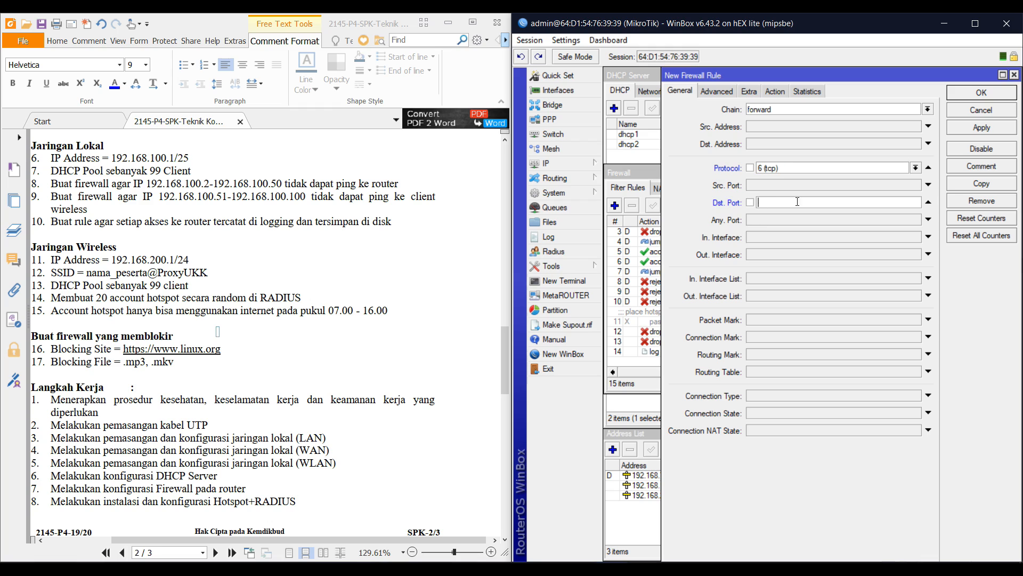
type("80")
left_click(760, 95)
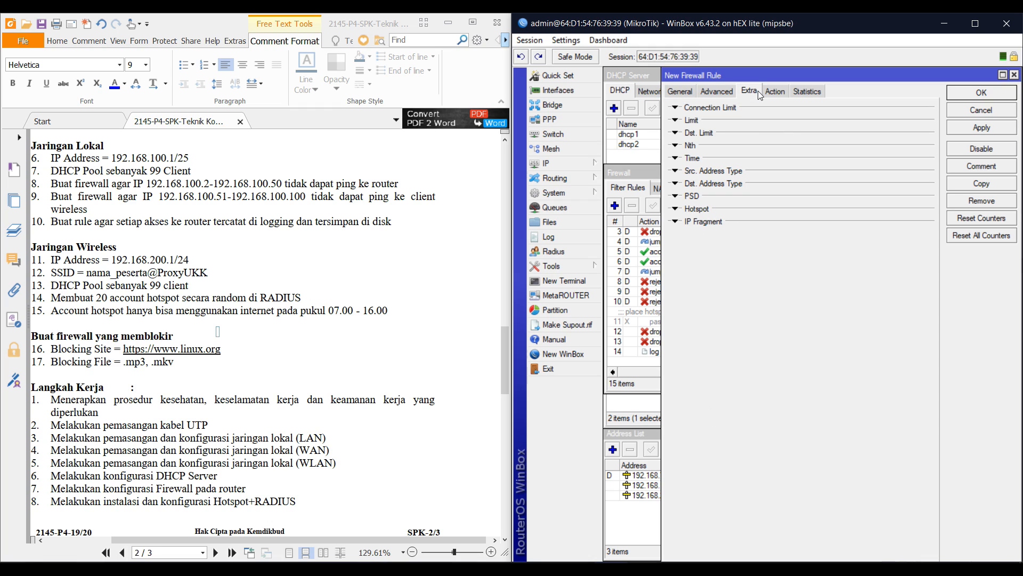
left_click(731, 92)
left_click(780, 176)
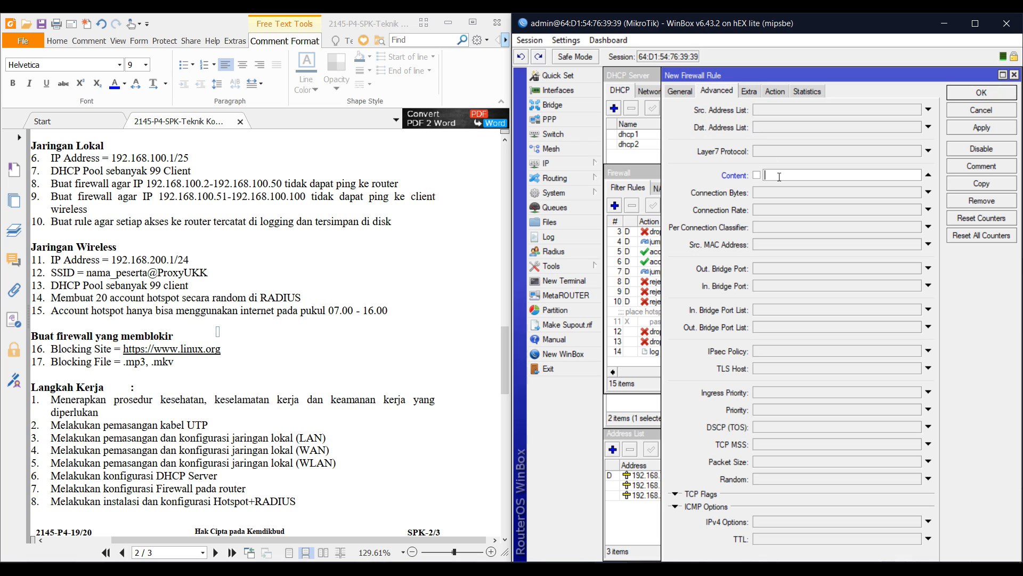
type("www.linux.org")
left_click(772, 89)
left_click(775, 108)
left_click(769, 143)
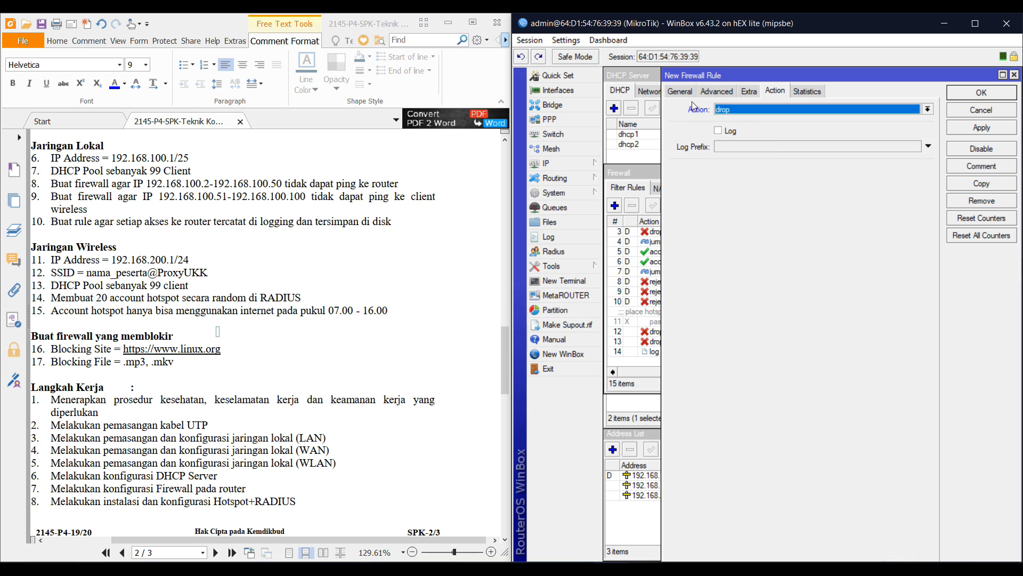
left_click(689, 93)
left_click(768, 92)
Ping linux.org from a terminal and use its address 104.27.167.219 as the rule's destination address
left_click(566, 280)
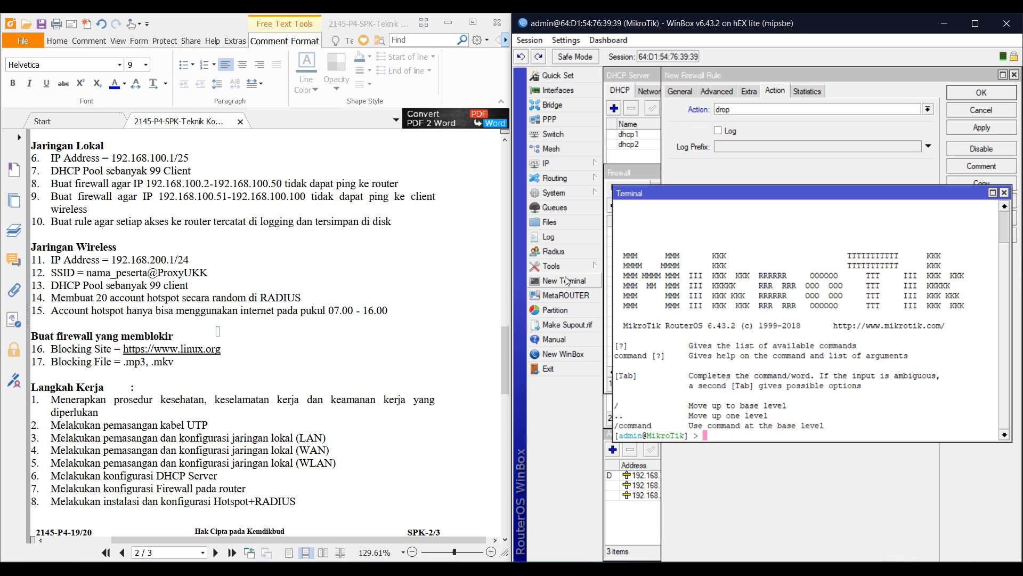
type("ping g")
type("inux.org")
key("Return")
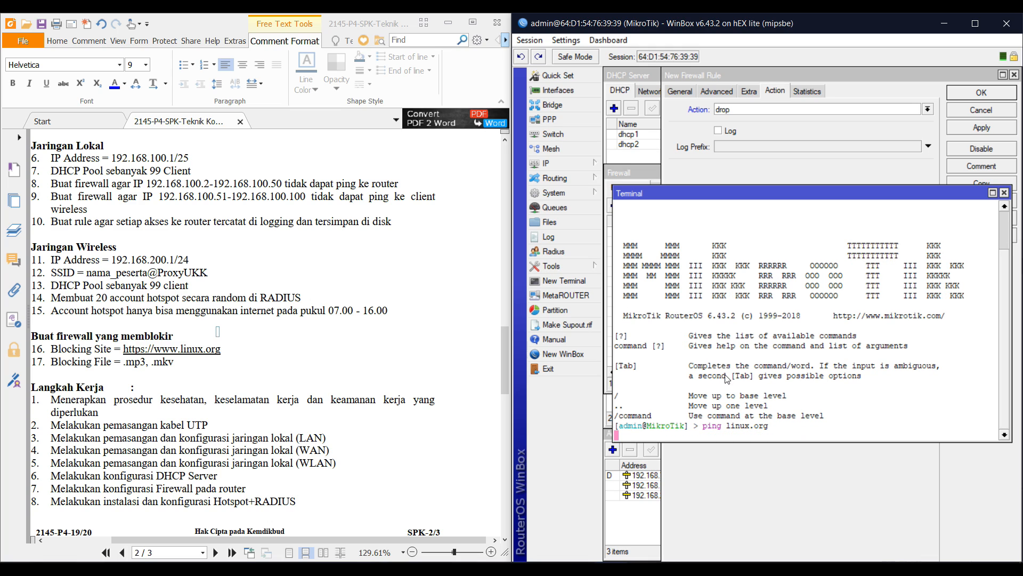
key("ctrl+c")
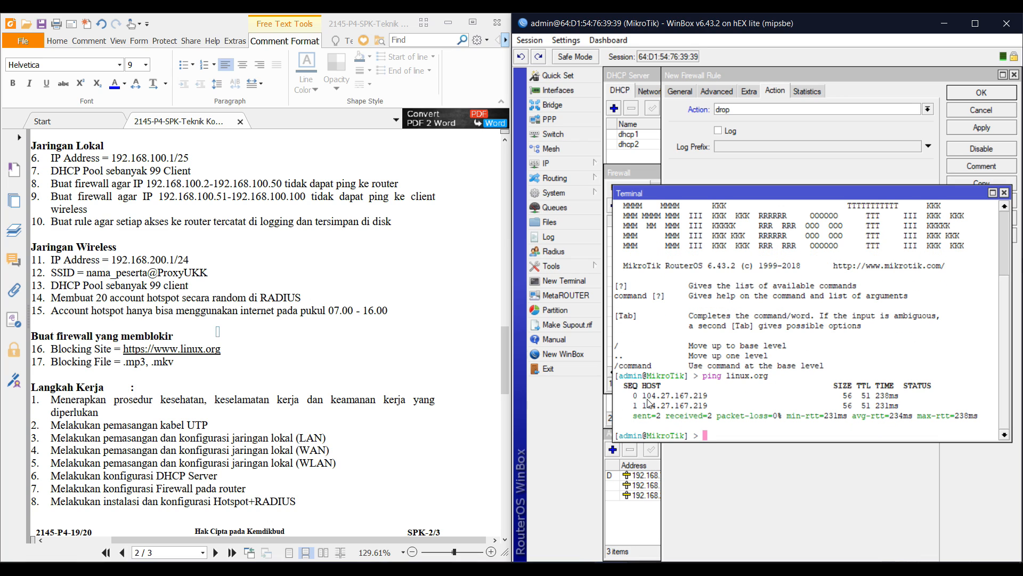
left_click_drag(643, 395, 707, 397)
left_click(706, 397)
left_click(645, 396)
right_click(707, 397)
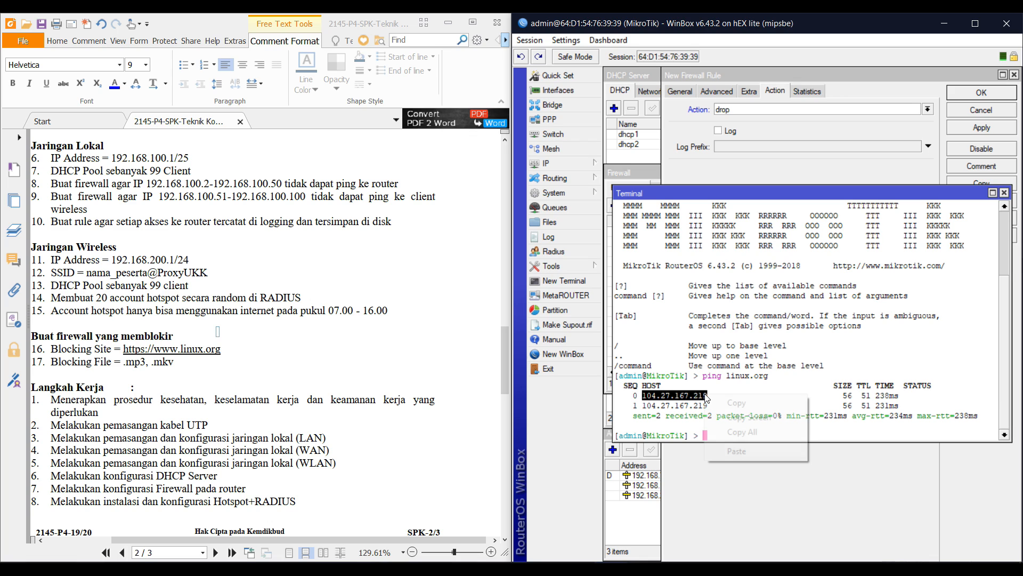
left_click(730, 403)
left_click(671, 91)
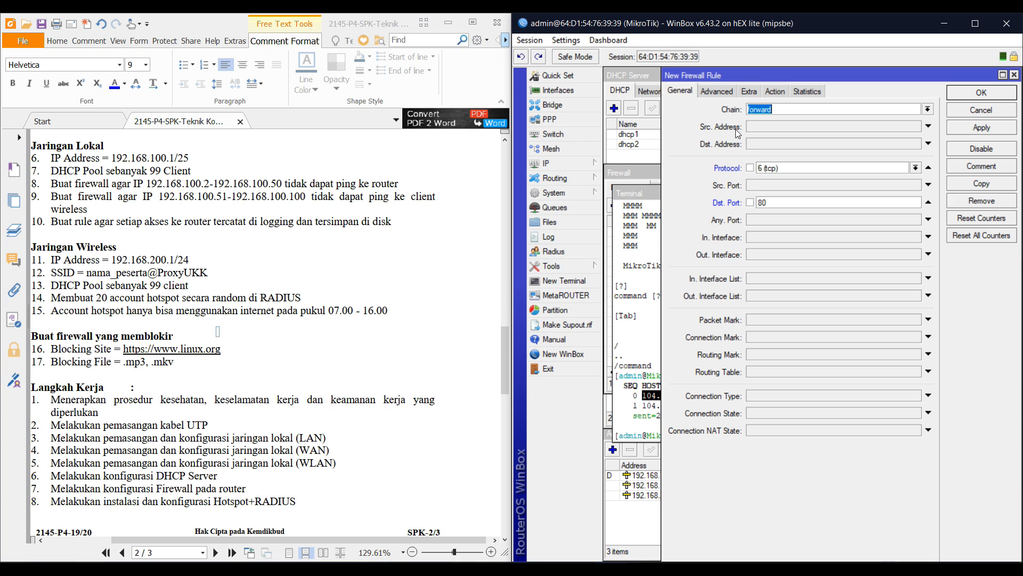
left_click(756, 145)
key("ctrl+v")
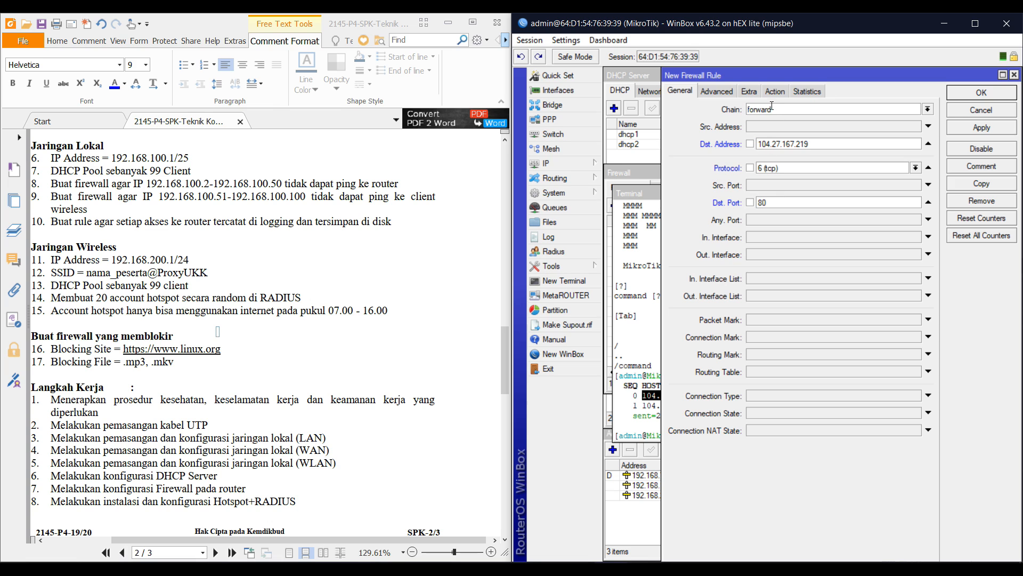
Save the rule and give the new rule 15 the comment 'BLOKIR LINUX.ORG'
left_click(775, 92)
left_click(732, 92)
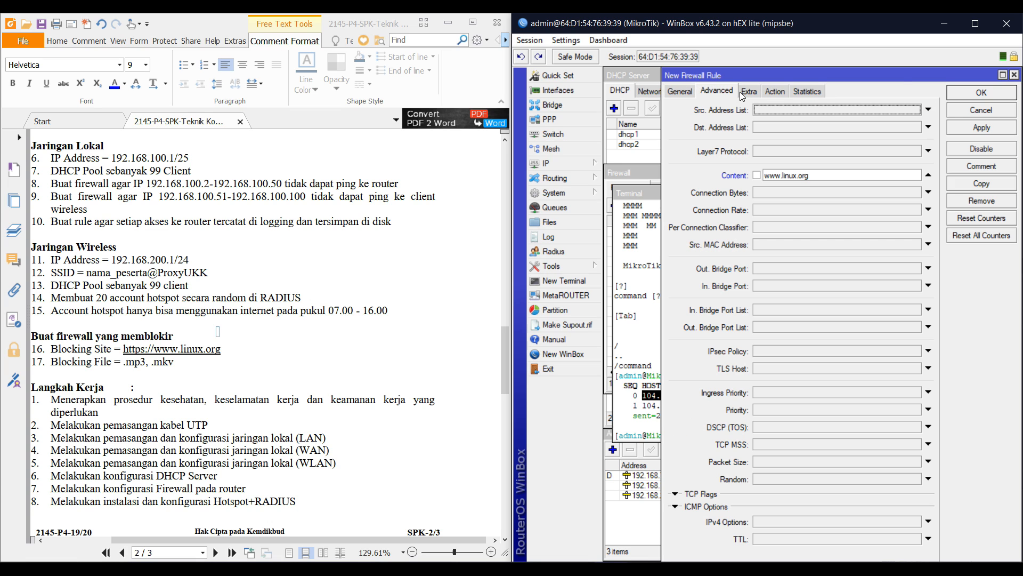
left_click(813, 91)
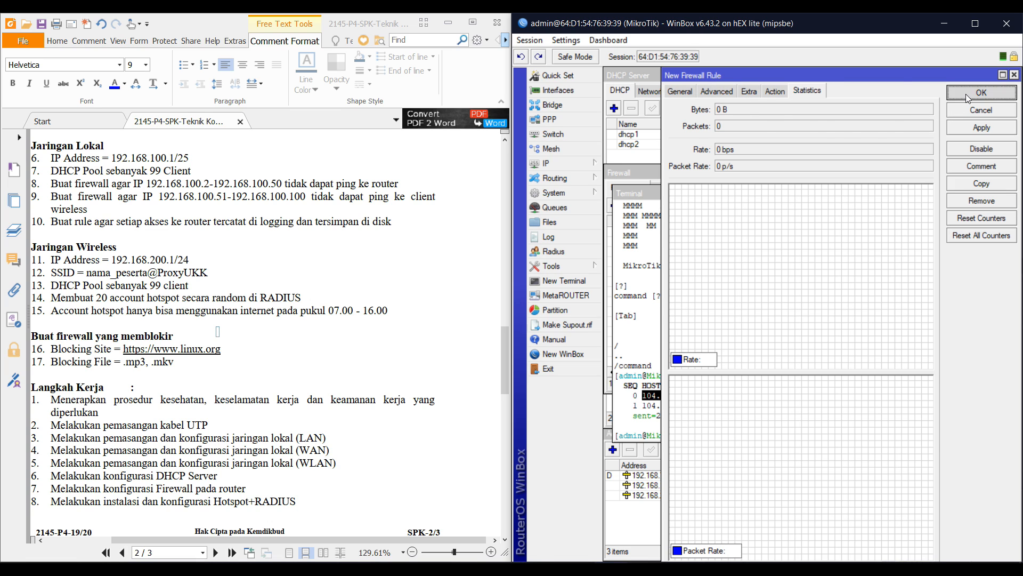
left_click(966, 94)
left_click(690, 181)
scroll(681, 334, "down", 1)
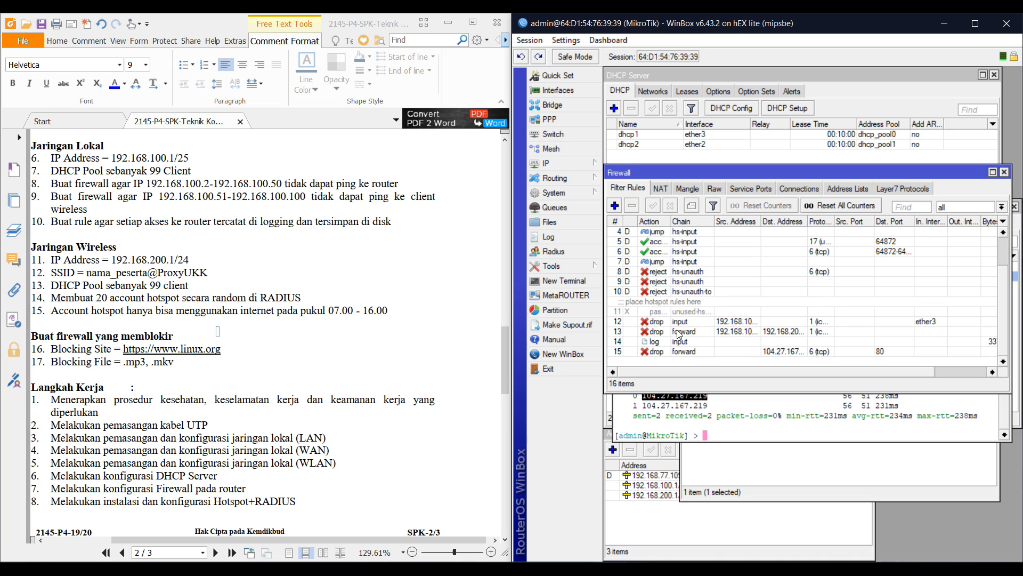
left_click(686, 353)
left_click(695, 209)
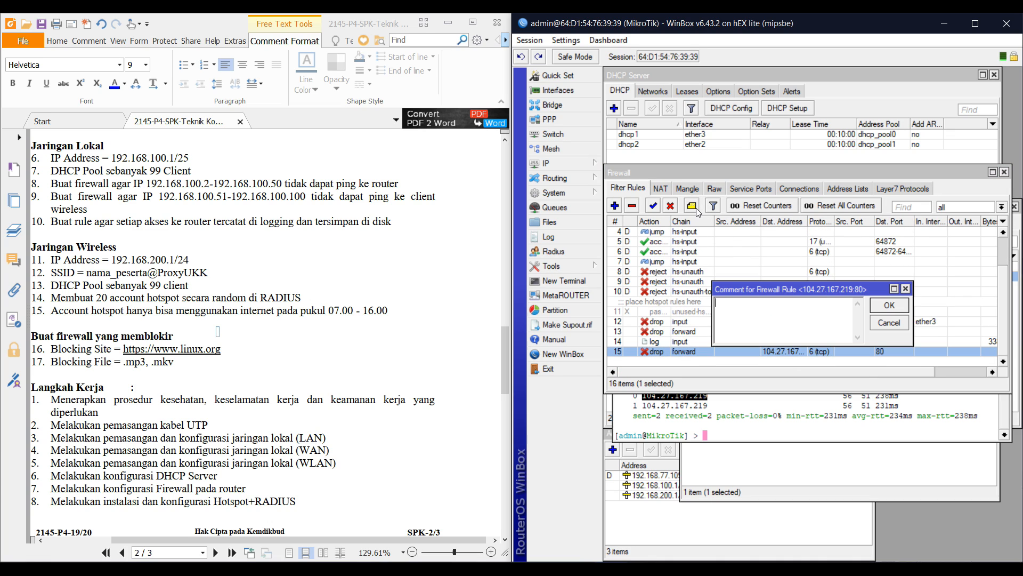
type("b")
type("BLOKIR LINUX")
type(".ORG")
key("Return")
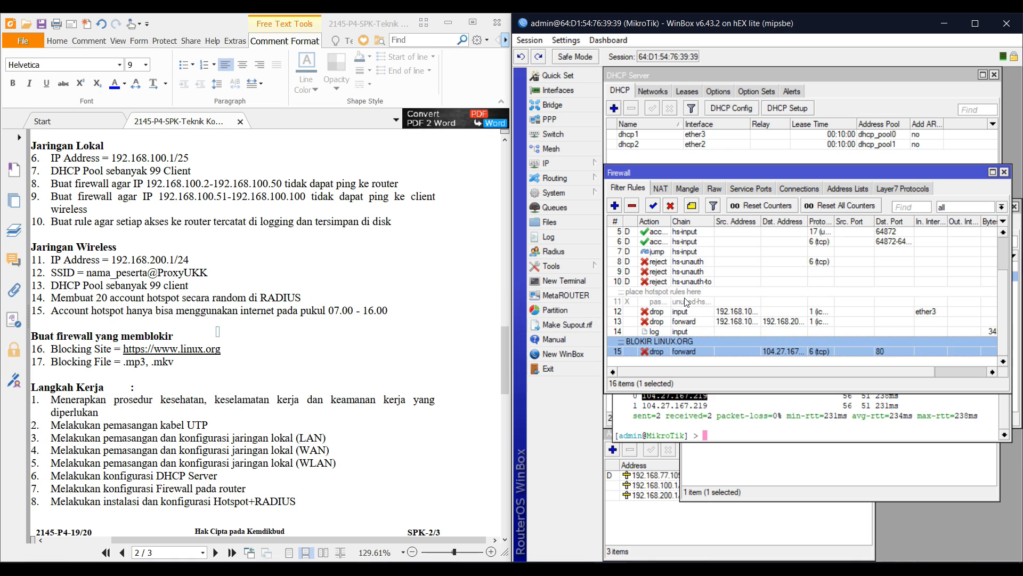
left_click(614, 206)
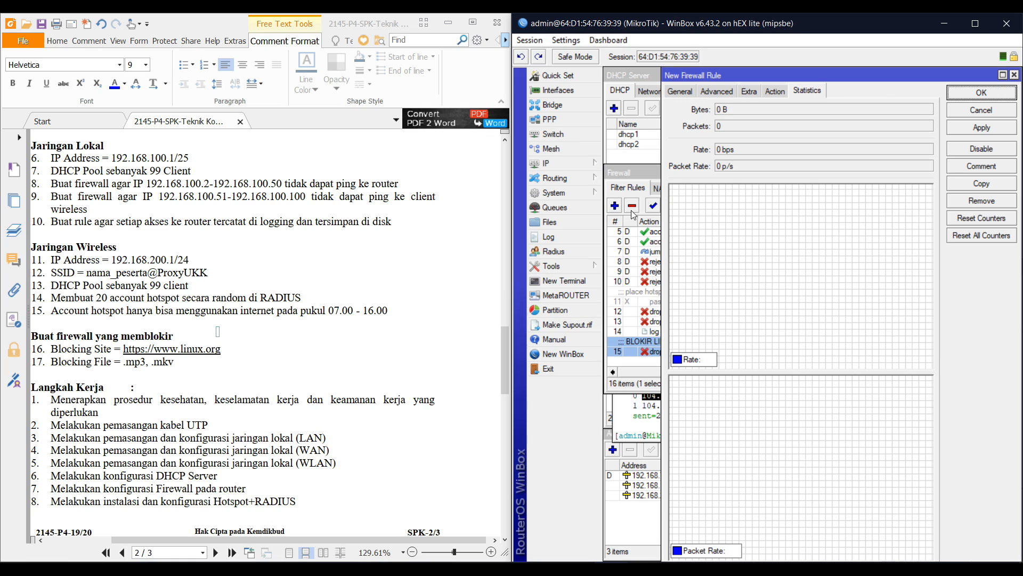
left_click(772, 92)
left_click(769, 110)
left_click(738, 145)
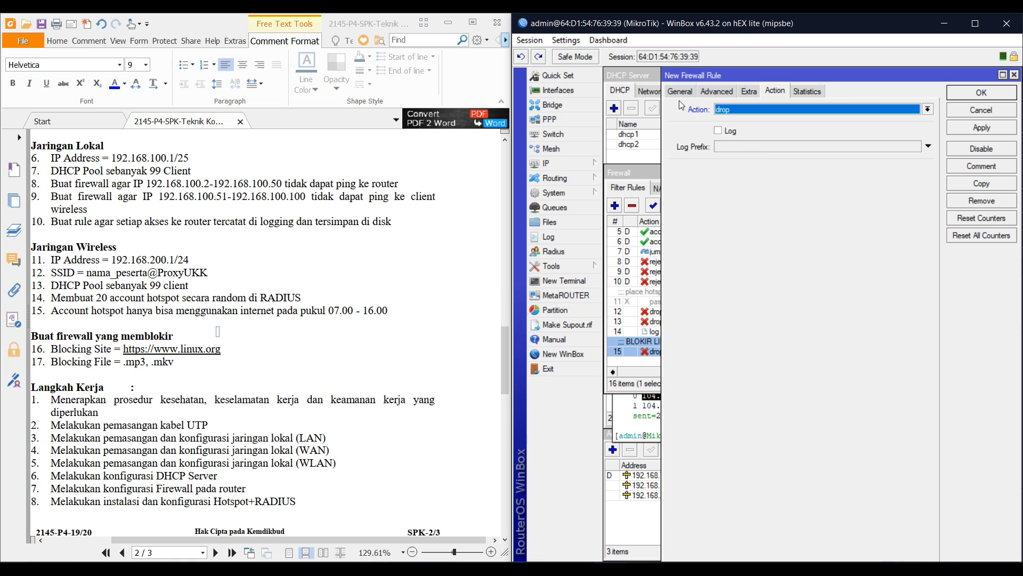
left_click(679, 92)
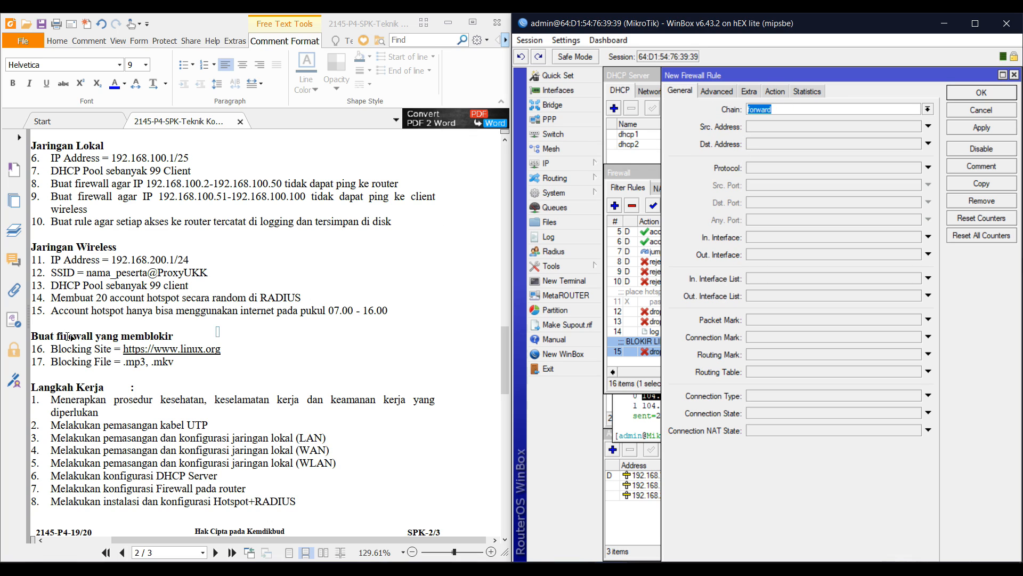
left_click(767, 169)
left_click(776, 202)
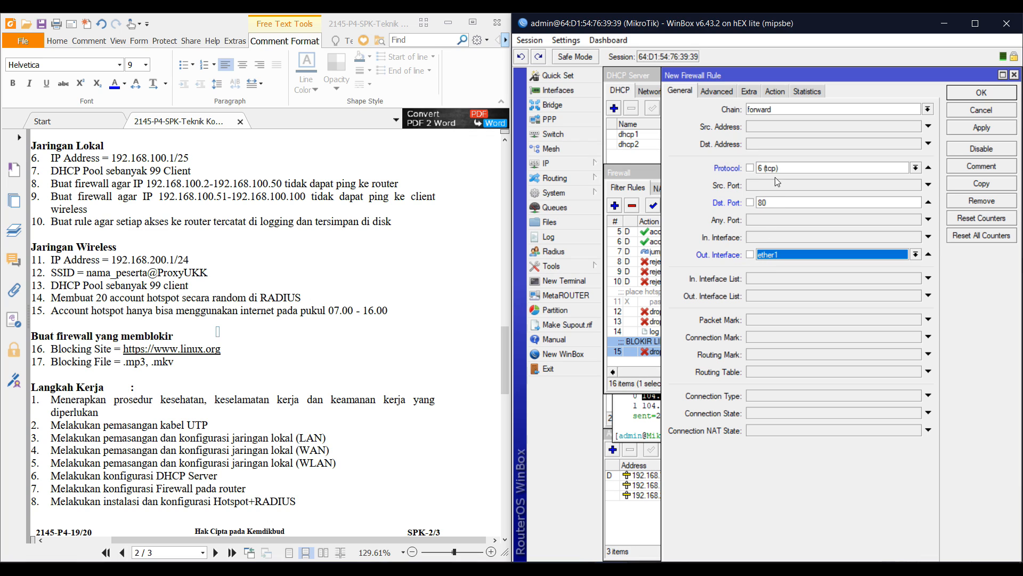
left_click(748, 92)
left_click(731, 91)
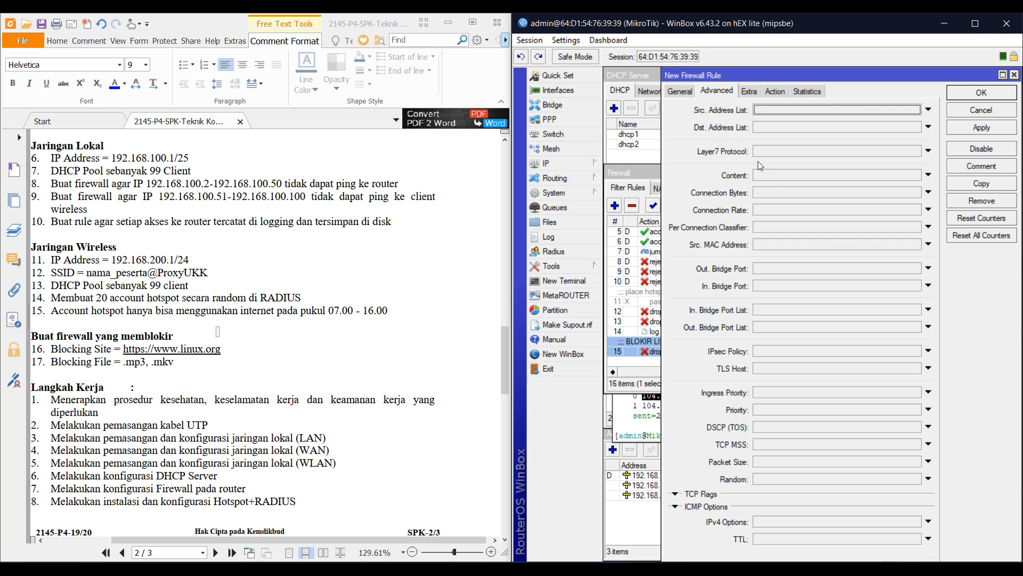
left_click(774, 176)
type("'")
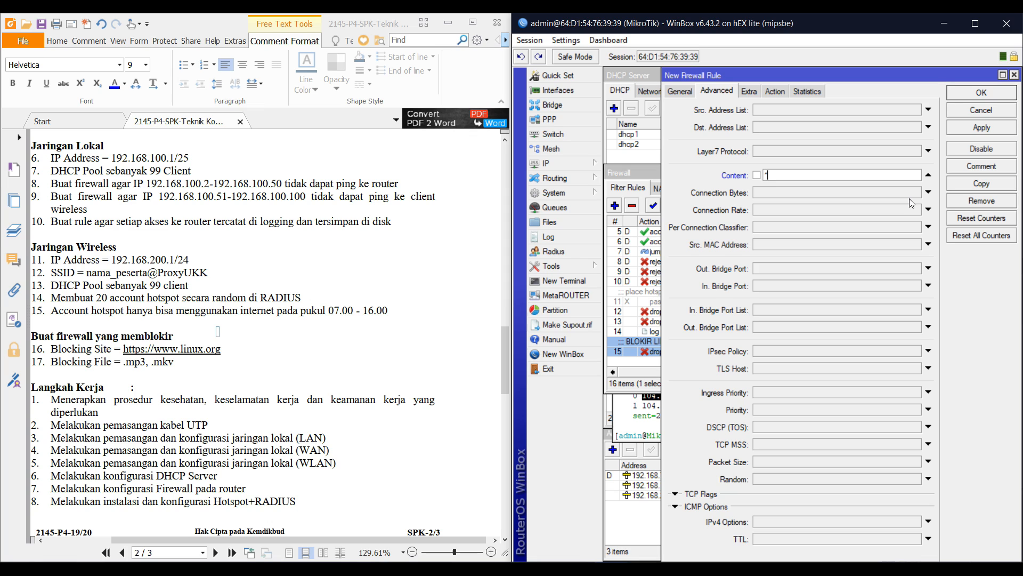
type(".mp3")
key("Return")
scroll(871, 329, "down", 1)
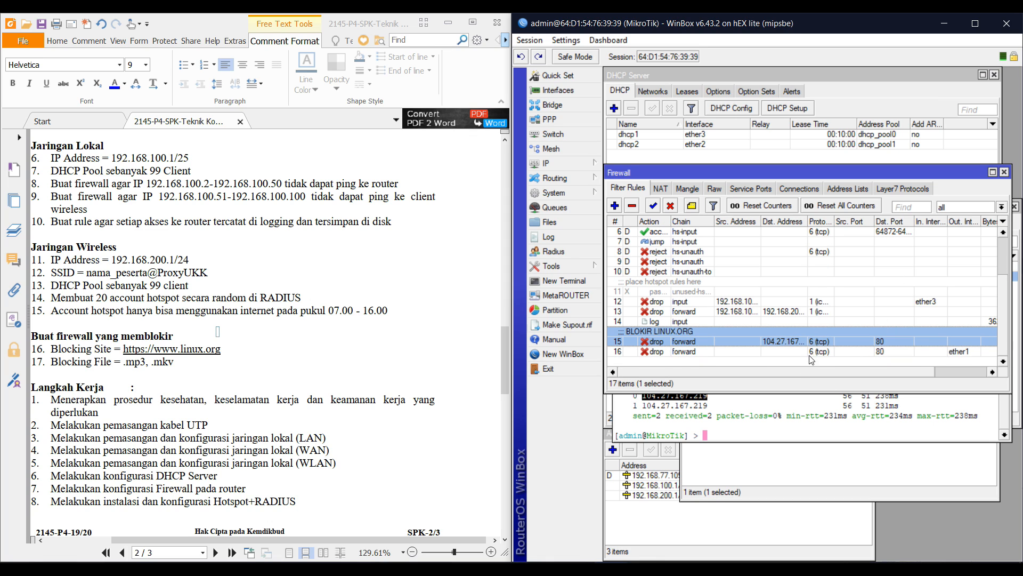
double_click(808, 349)
left_click(966, 185)
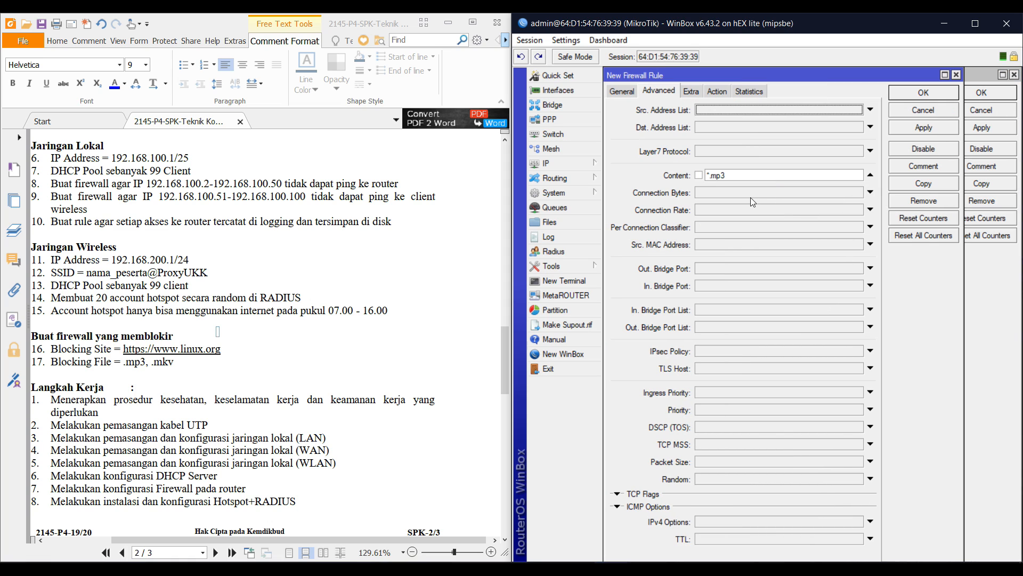
left_click(737, 177)
key("BackSpace")
key("BackSpace")
type("kv")
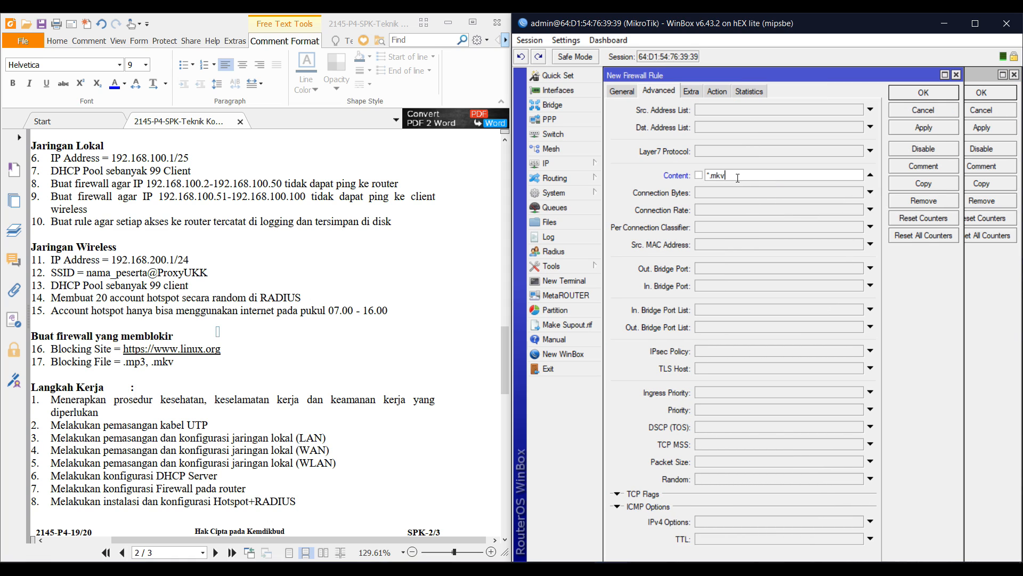
key("Return")
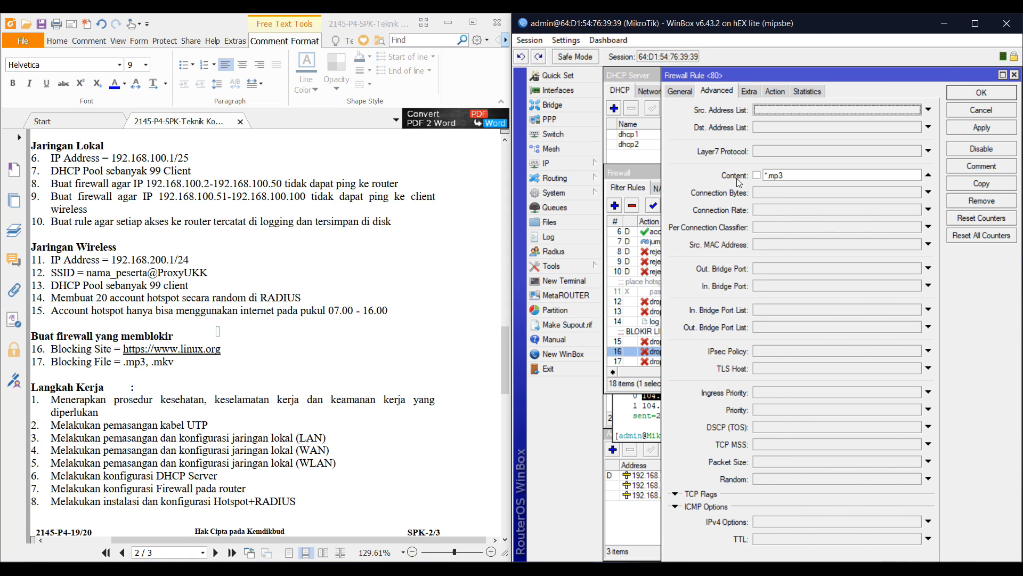
left_click(963, 92)
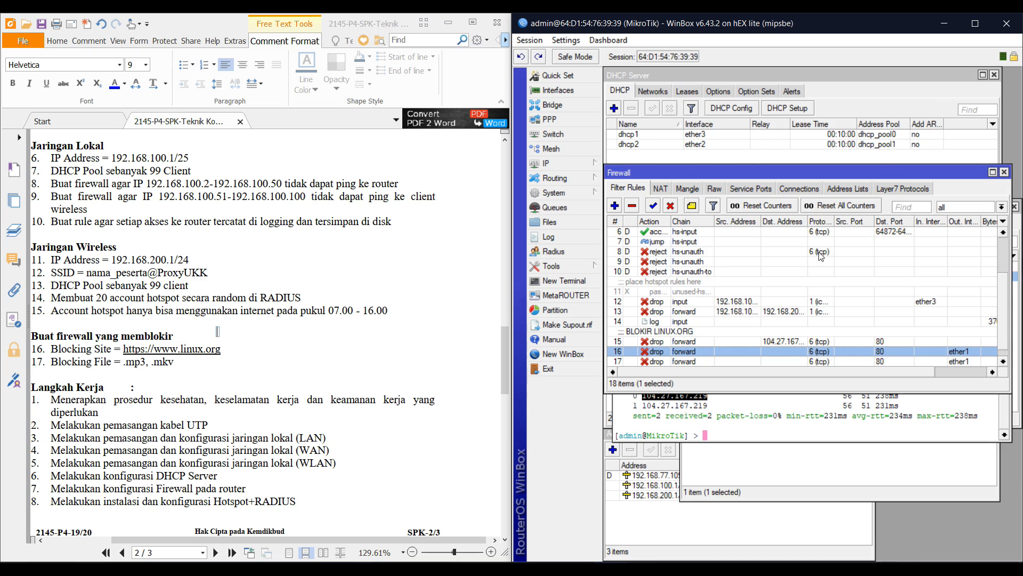
double_click(712, 330)
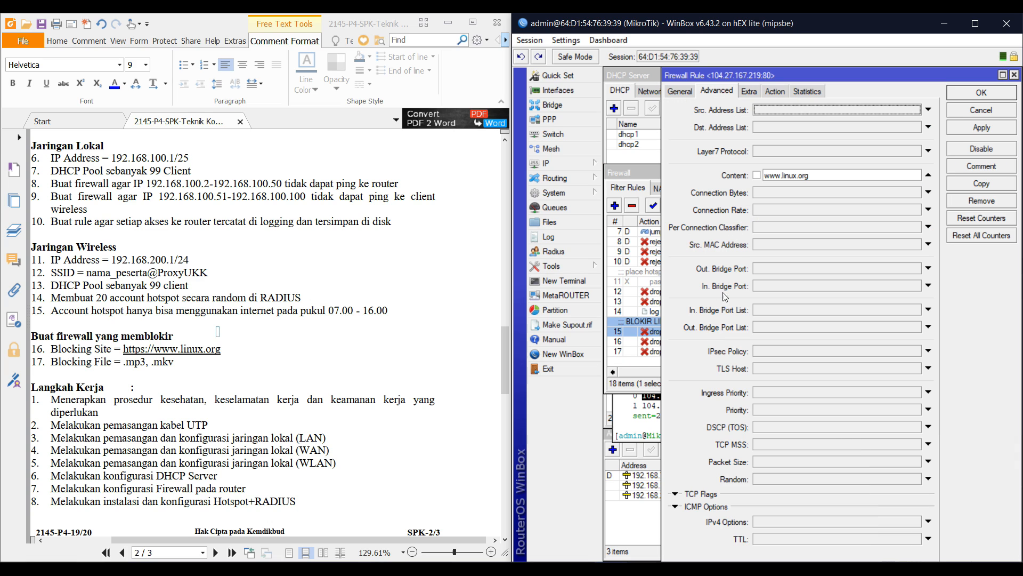
left_click(673, 91)
left_click(750, 260)
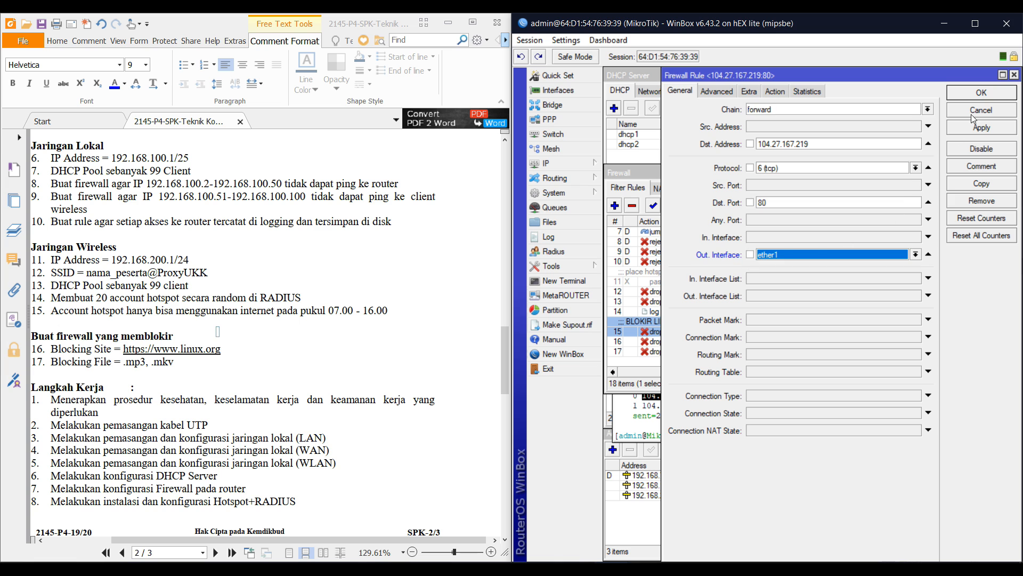
left_click(981, 94)
scroll(414, 279, "up", 5)
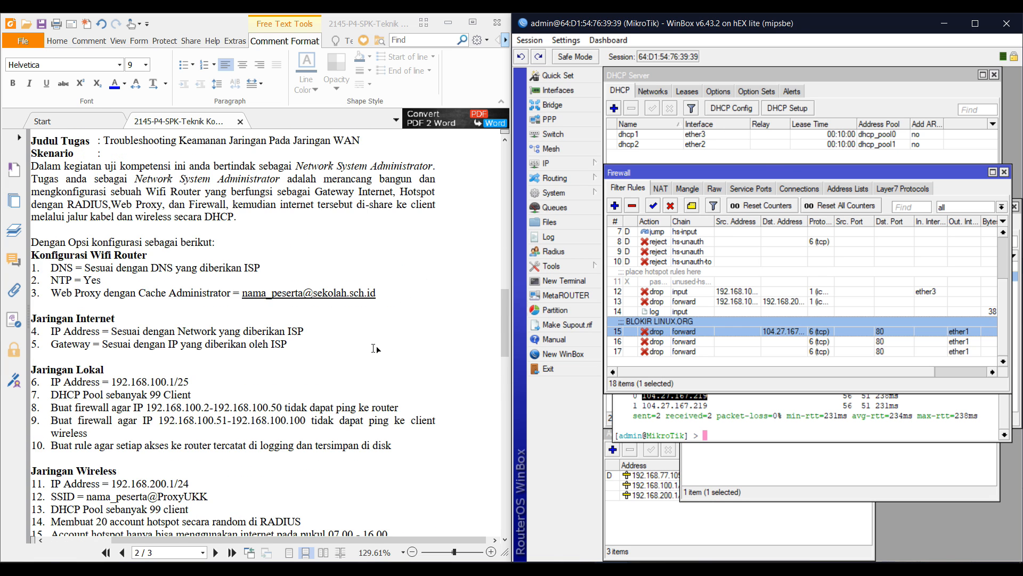
Enable the web proxy, change its port from 8080 to 3128, tick Anonymous, and enter the cache administrator e-mail
scroll(414, 279, "down", 1)
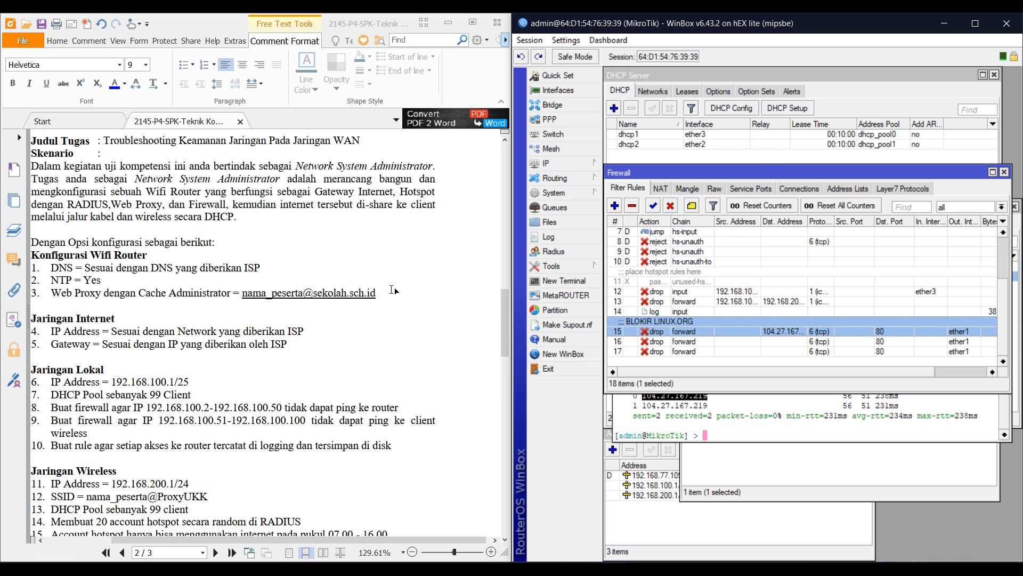
left_click(581, 163)
left_click(636, 515)
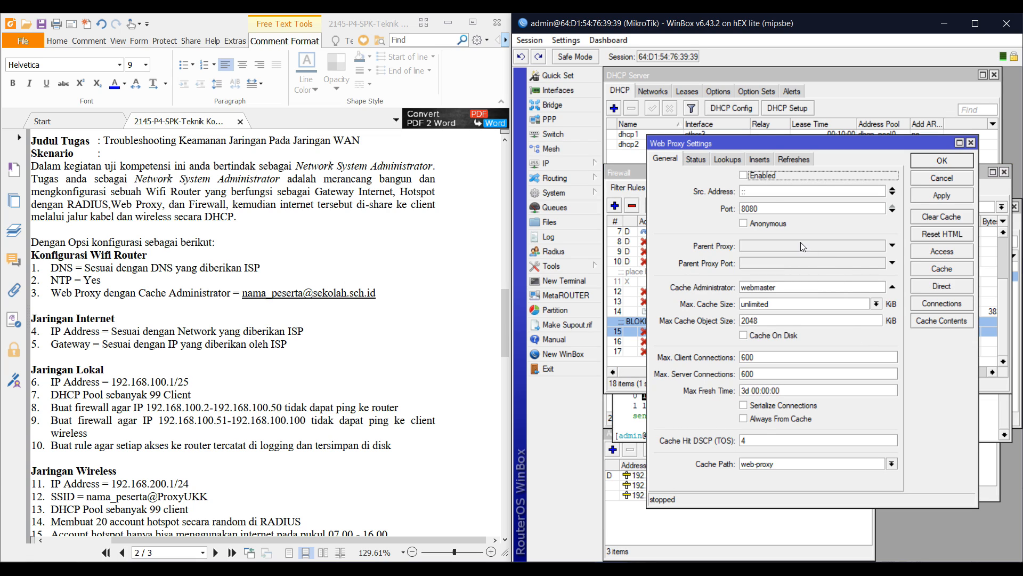
left_click(766, 177)
left_click(771, 208)
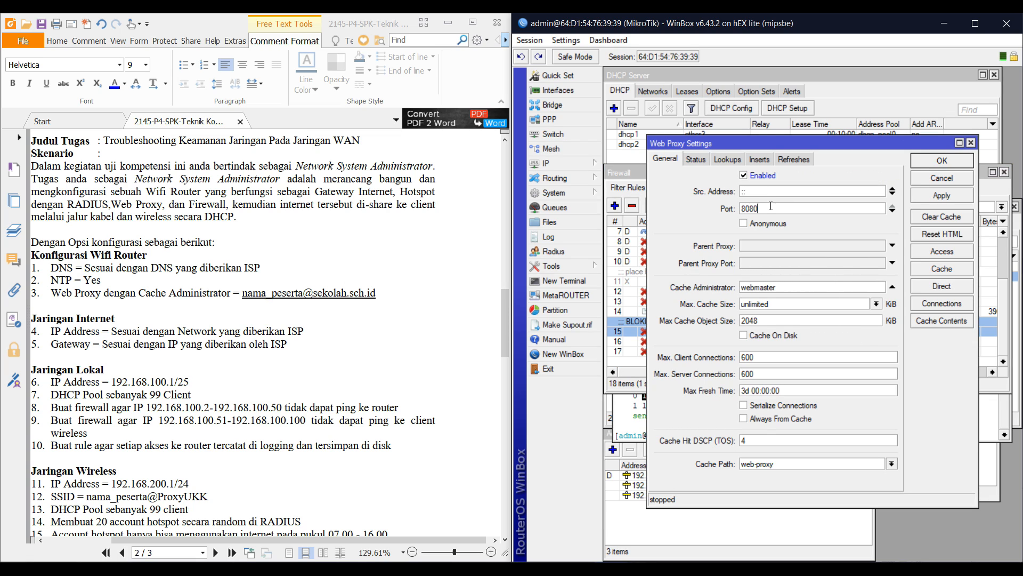
double_click(770, 207)
type("3128")
left_click(770, 224)
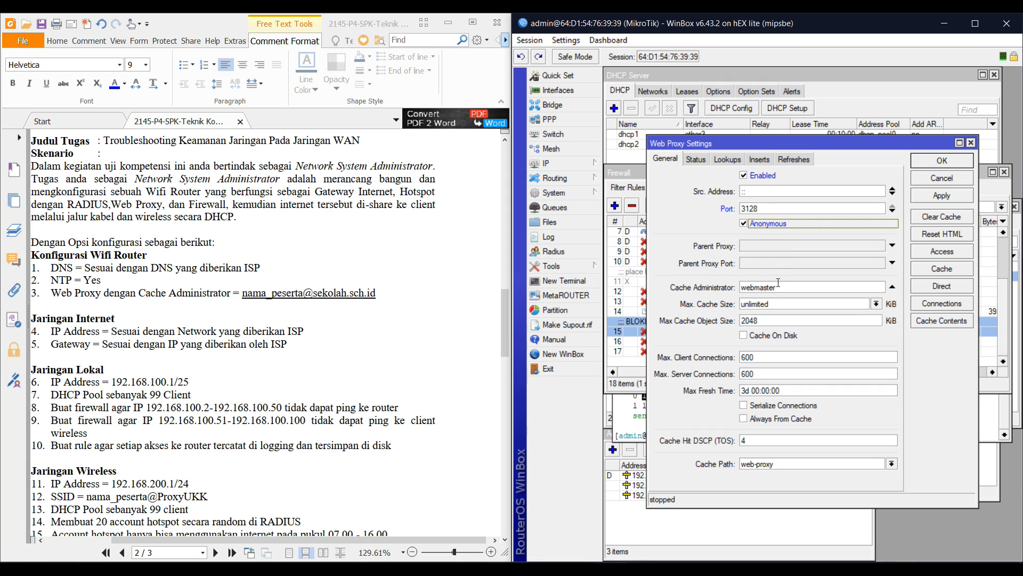
double_click(778, 282)
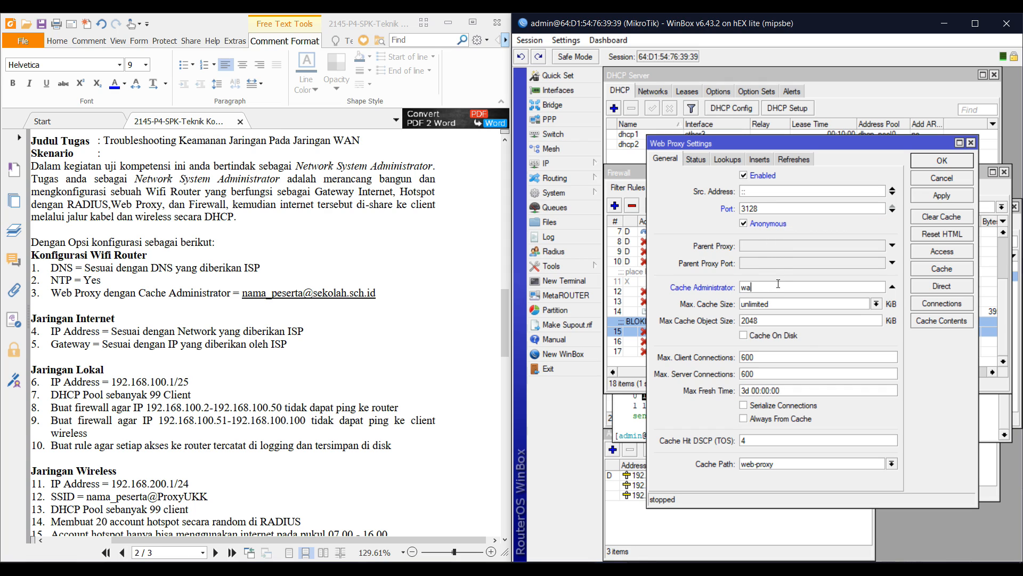
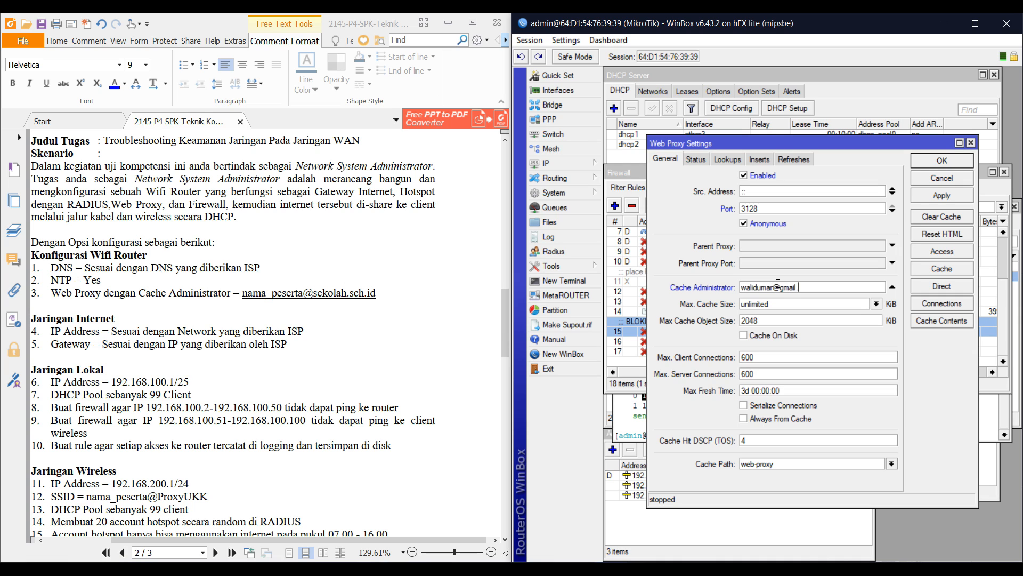
key("Return")
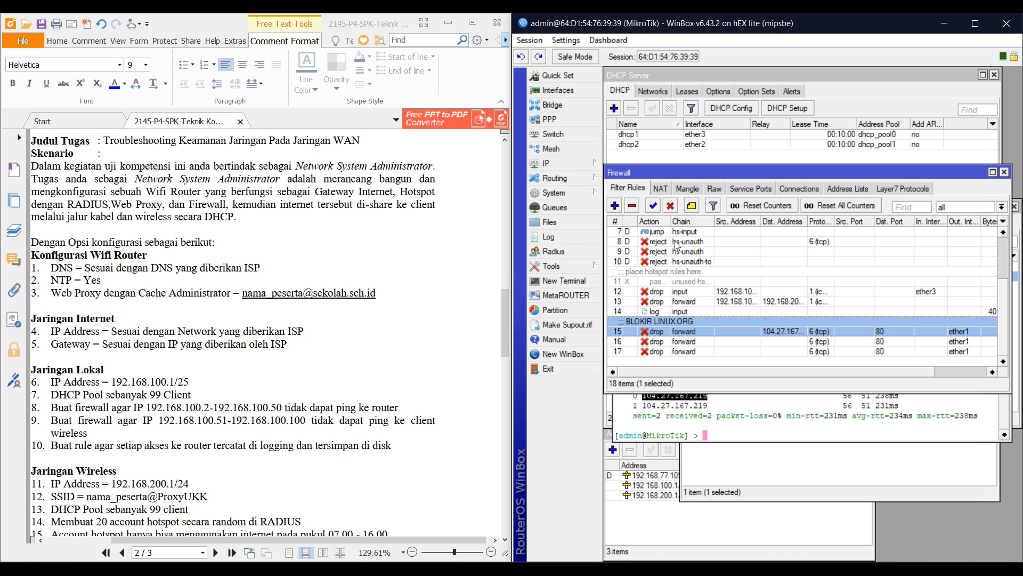
scroll(387, 378, "down", 5)
scroll(224, 423, "down", 16)
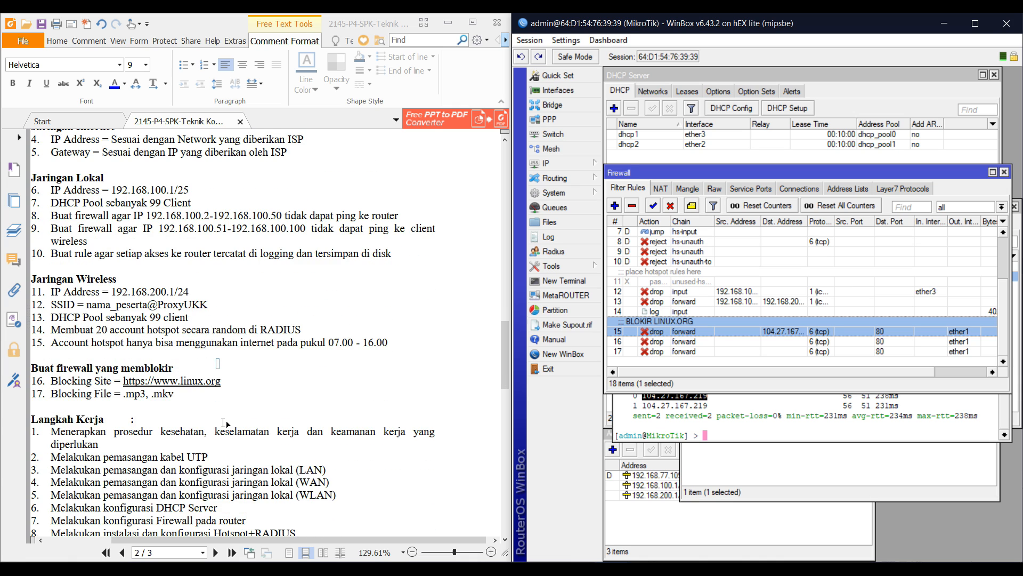
scroll(225, 423, "down", 9)
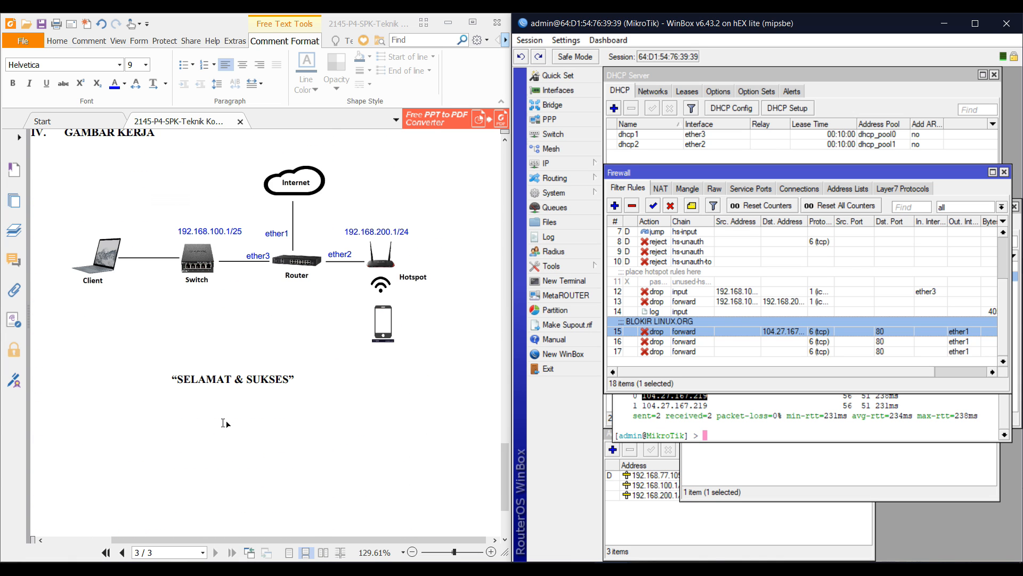
In a new WinBox login, refresh the RoMON neighbours and connect to C4:AD:34:1D:77:43
left_click(561, 354)
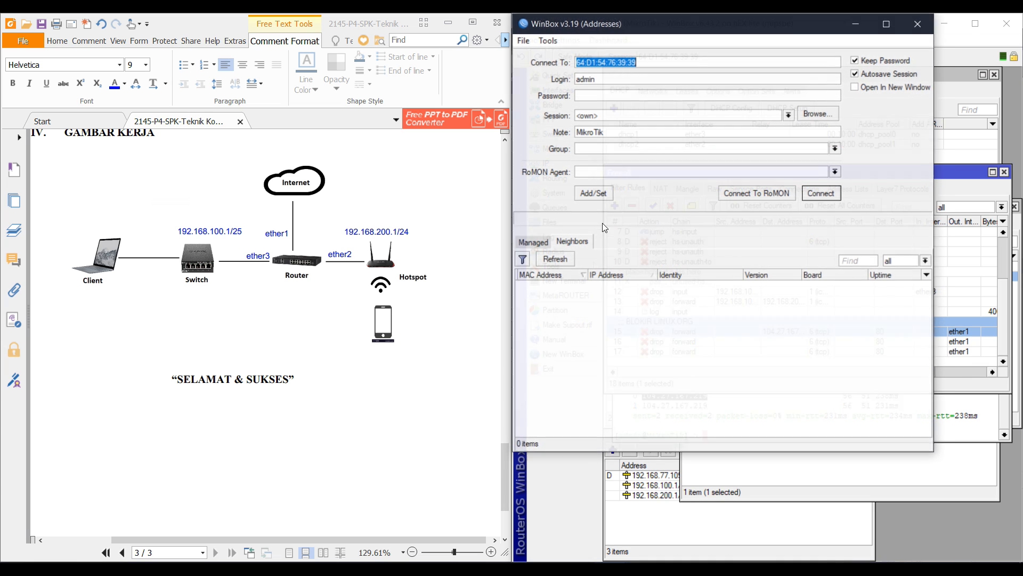
left_click(736, 193)
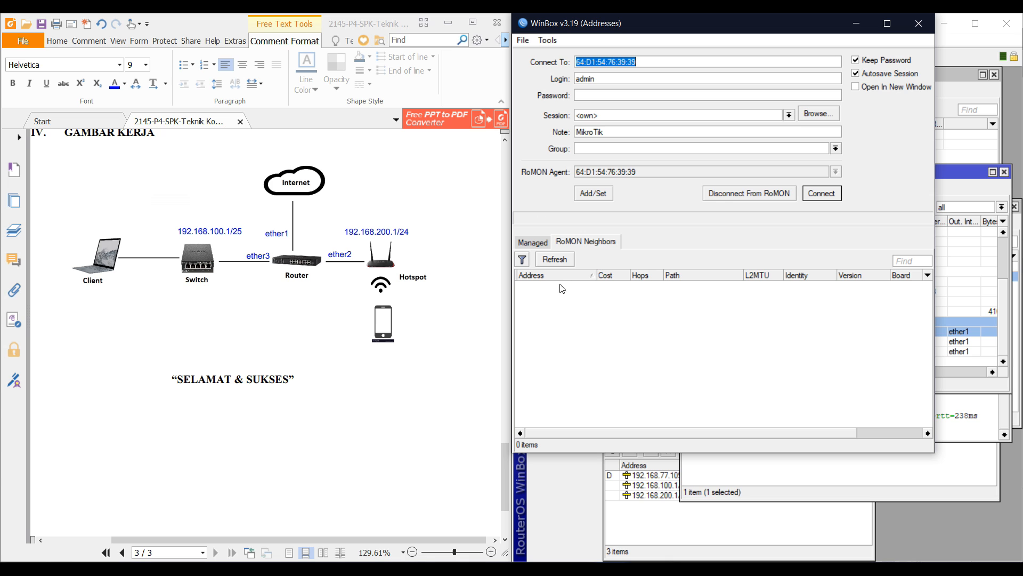
left_click(554, 261)
left_click(555, 286)
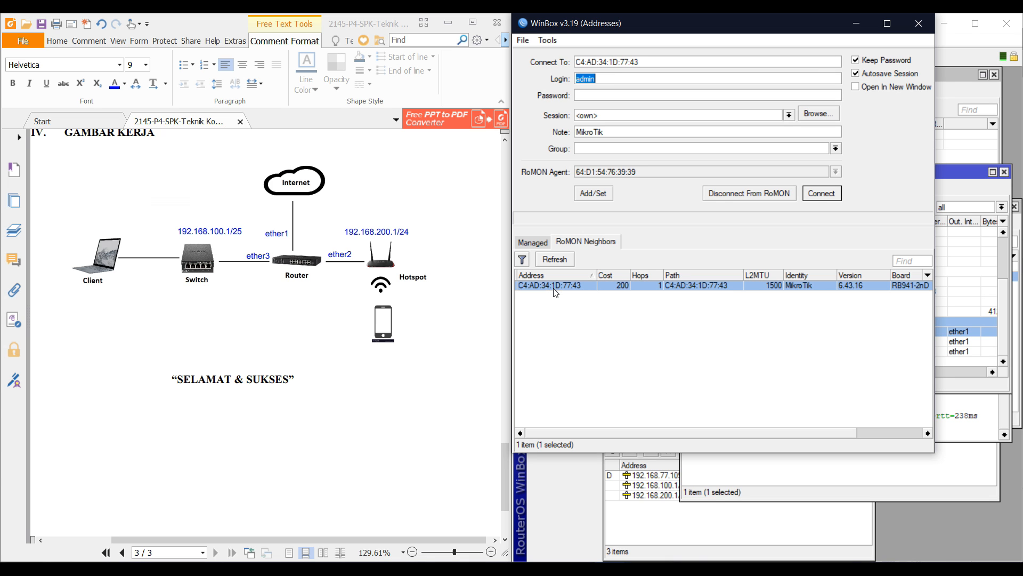
left_click(807, 195)
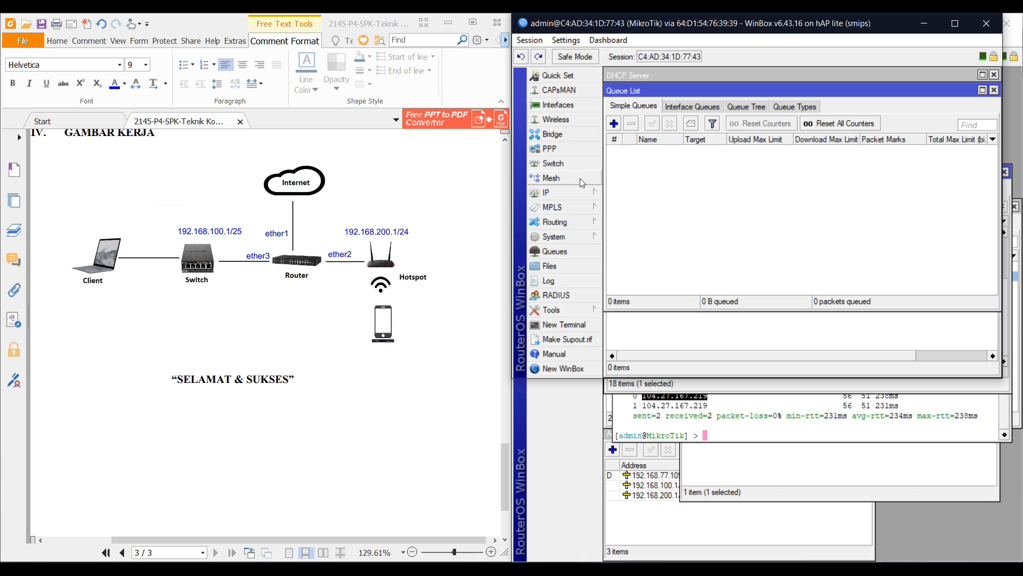
Add a new bridge interface, bridge1
left_click(576, 135)
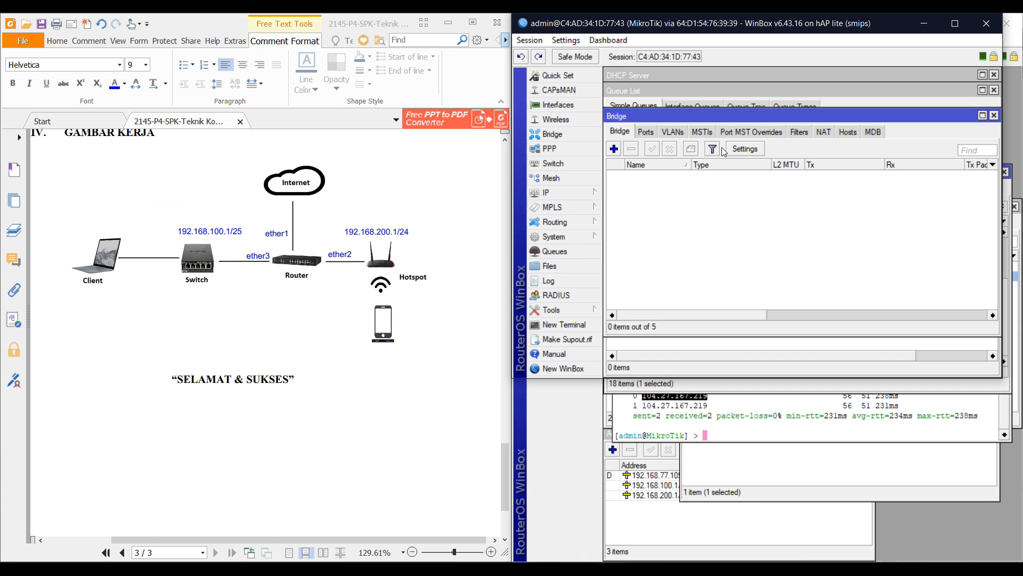
left_click(614, 149)
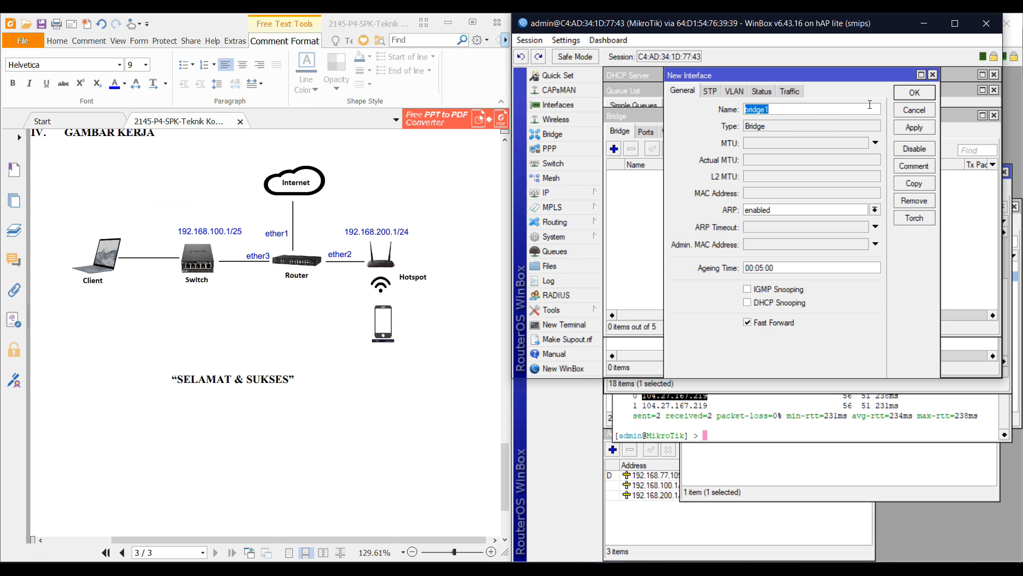
left_click(902, 94)
Set wlan1 to ap bridge mode with the SSID changed from MikroTik to the participant's name
left_click(573, 118)
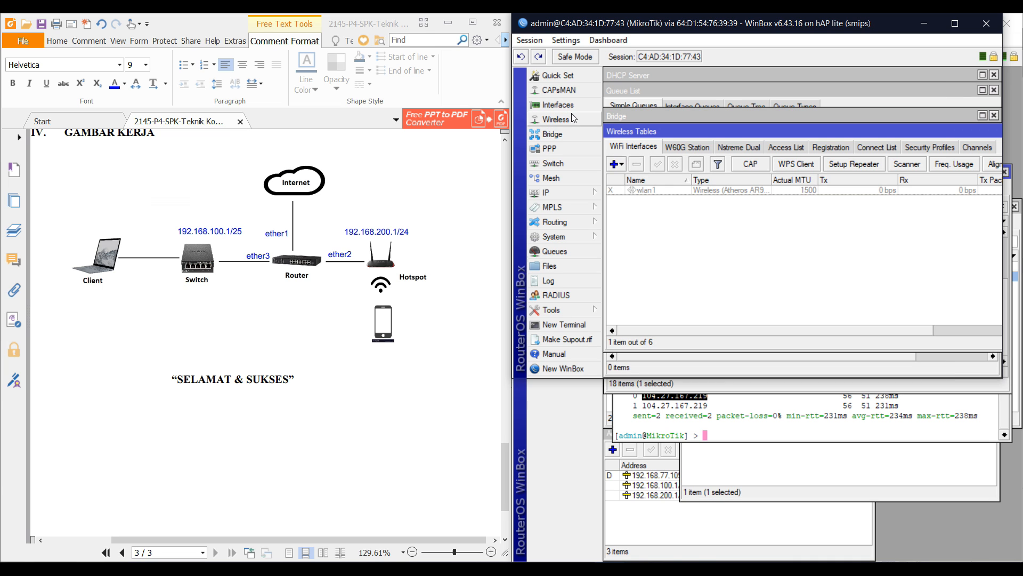
left_click(645, 190)
scroll(381, 254, "up", 1)
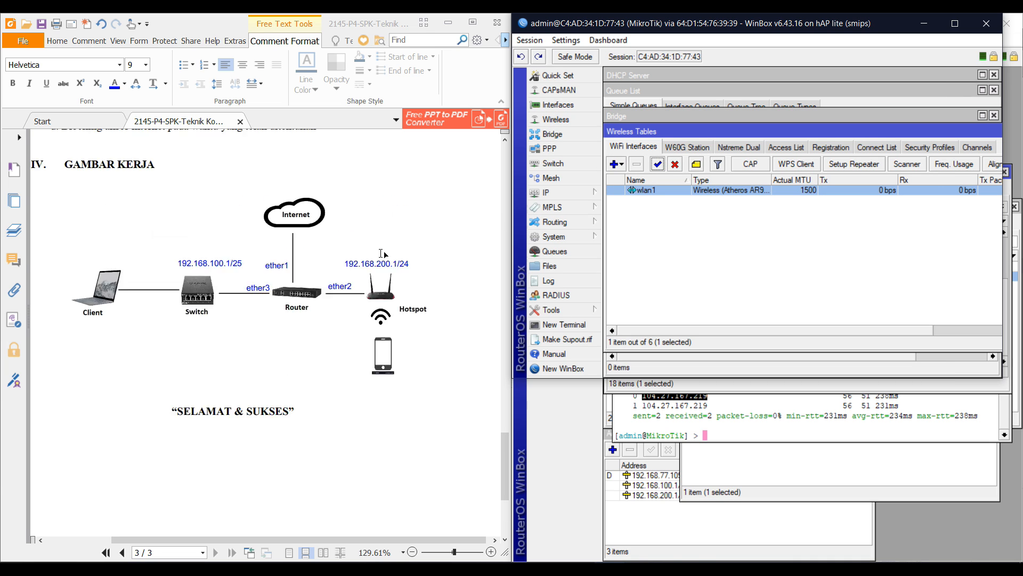
scroll(381, 253, "up", 14)
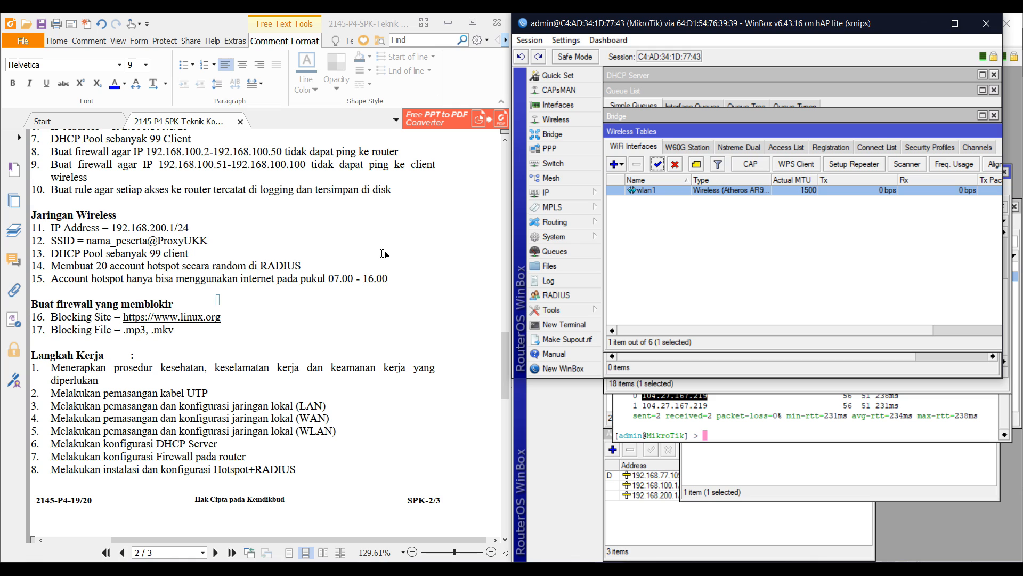
double_click(630, 190)
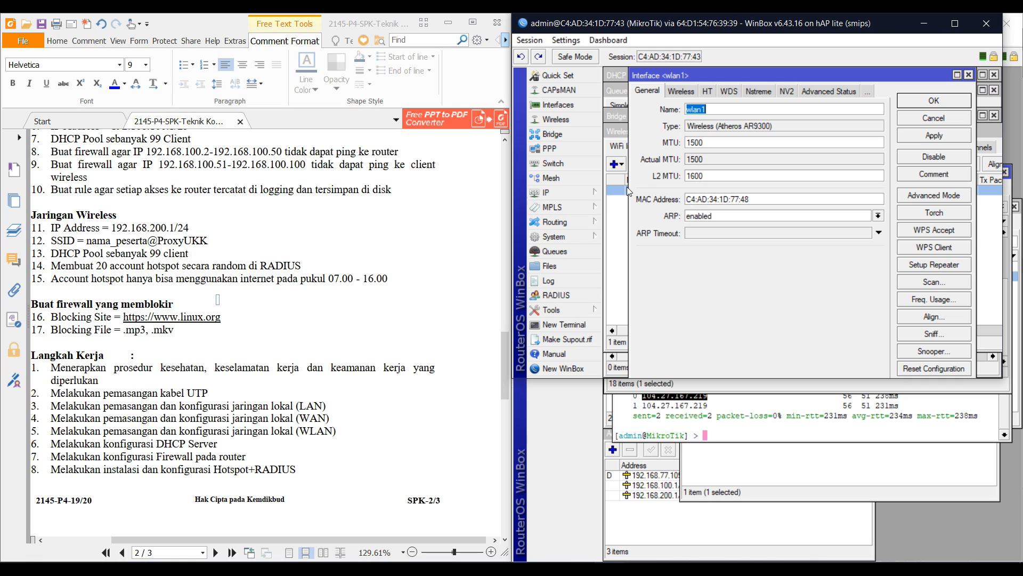
left_click(696, 98)
left_click(720, 112)
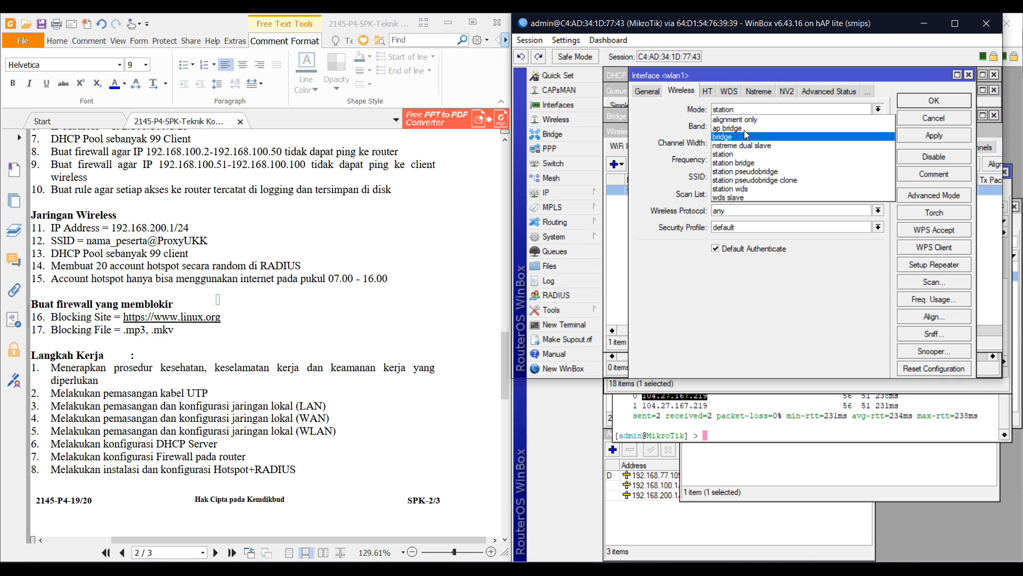
left_click(746, 153)
double_click(755, 181)
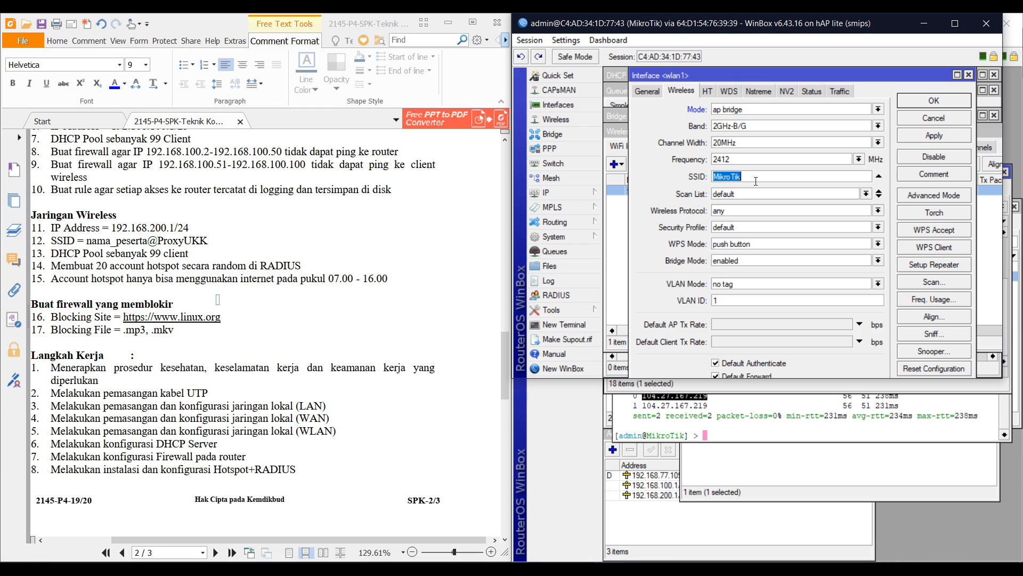
type("WALIDUMAR@ProxyUKK")
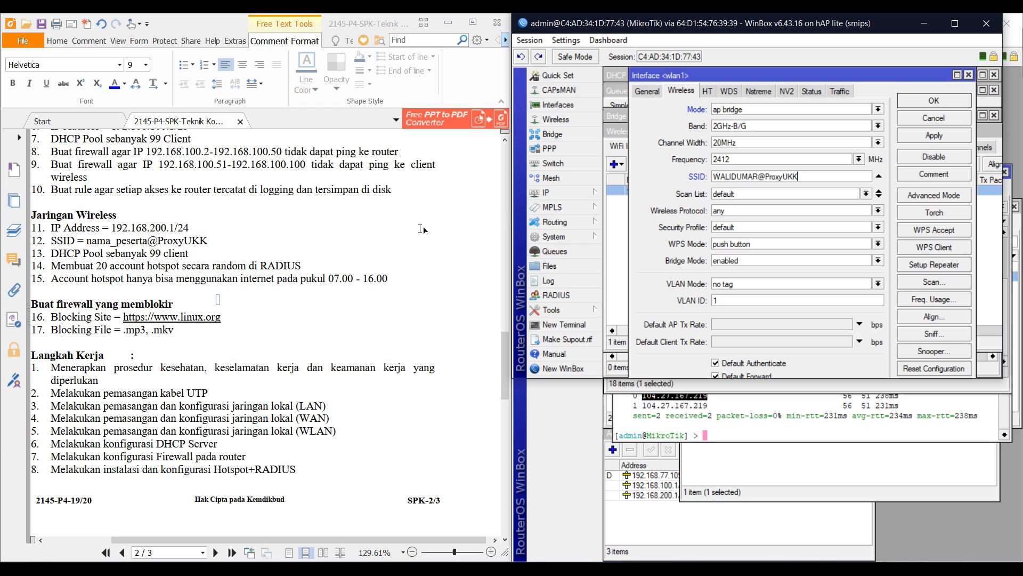
left_click(944, 142)
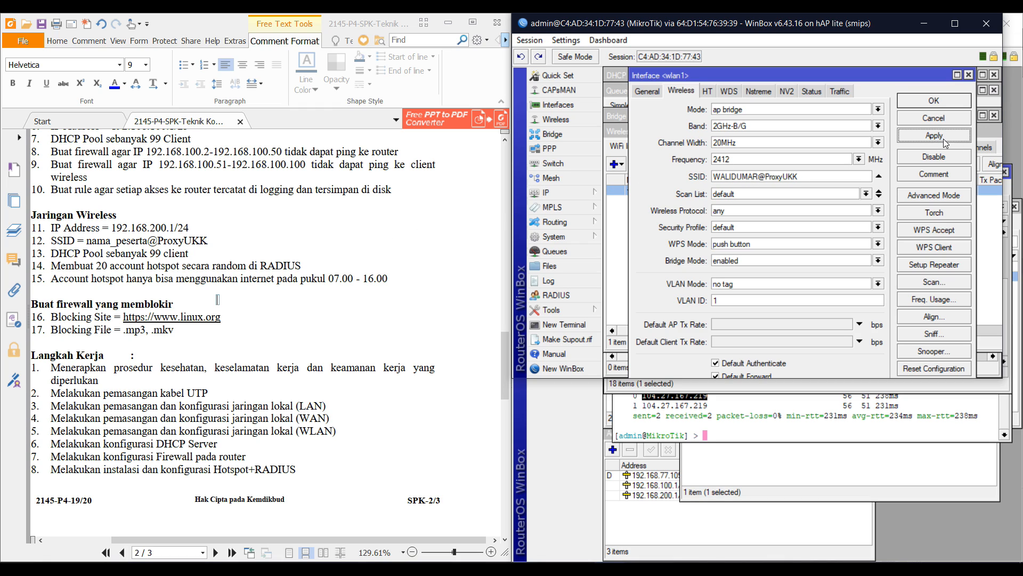
left_click(934, 100)
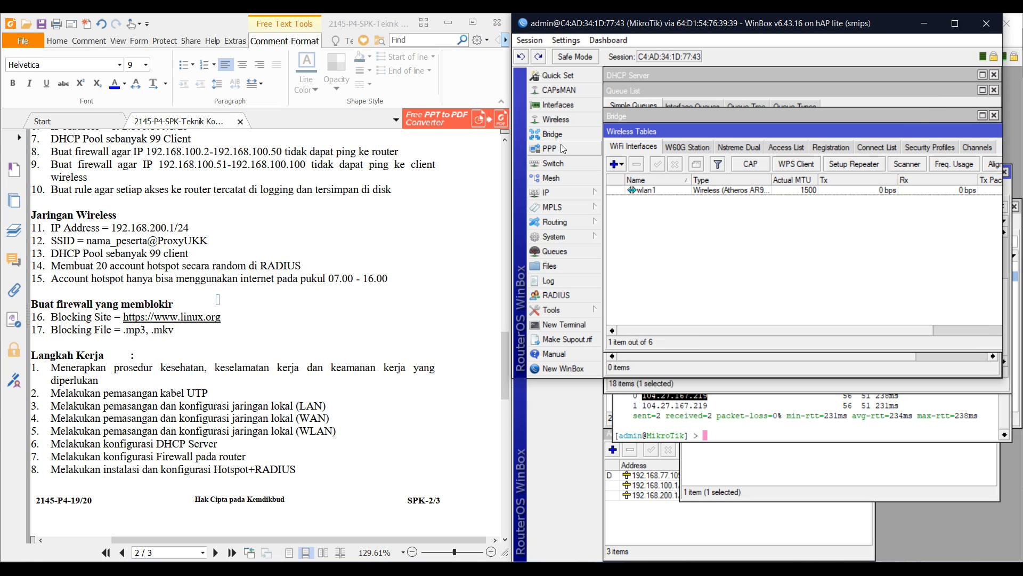
Add wlan1 and ether1 as ports of bridge1
left_click(553, 134)
left_click(645, 131)
left_click(614, 149)
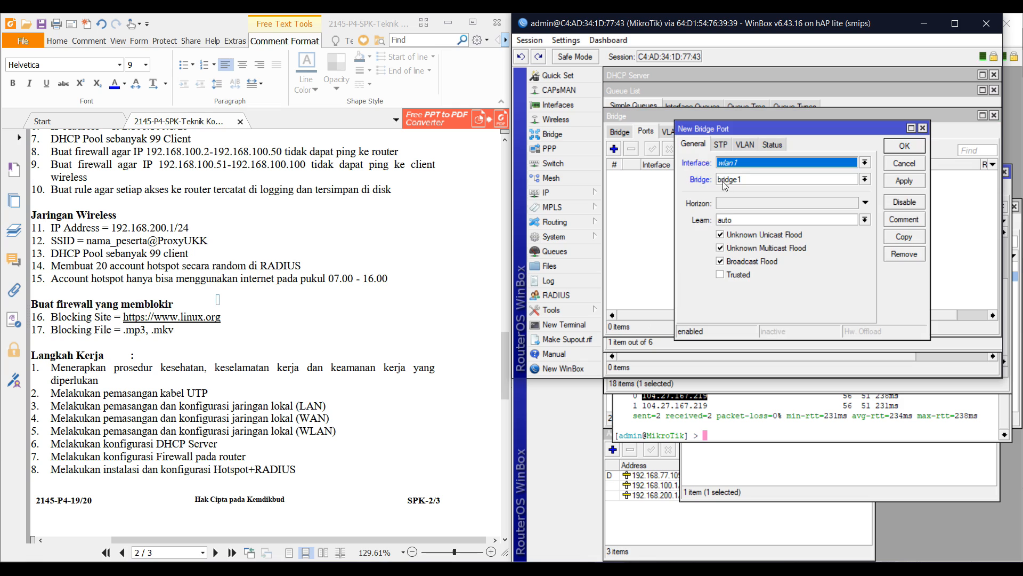
left_click(747, 165)
left_click(793, 164)
left_click(904, 146)
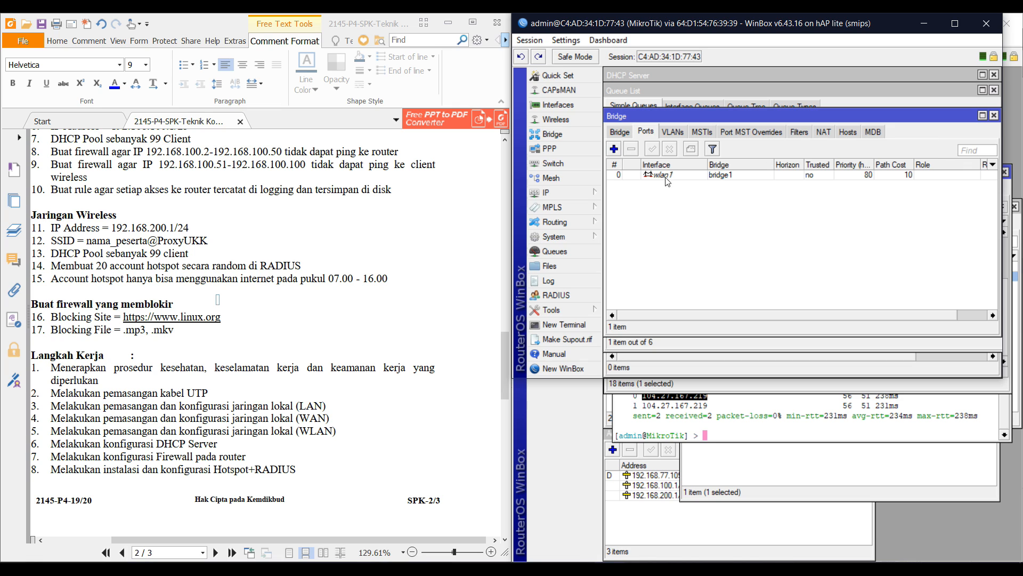
left_click(615, 149)
left_click(749, 162)
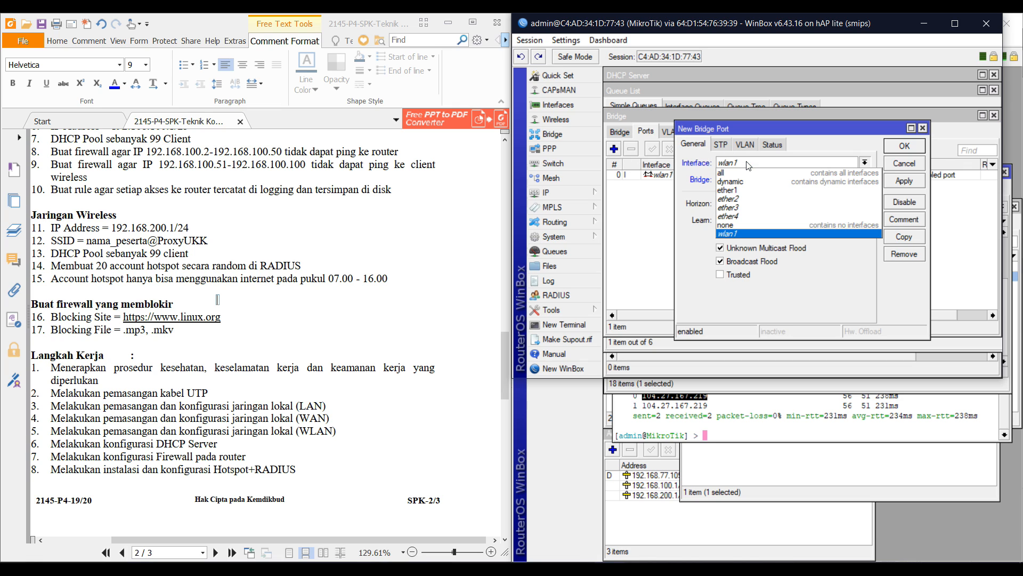
left_click(753, 191)
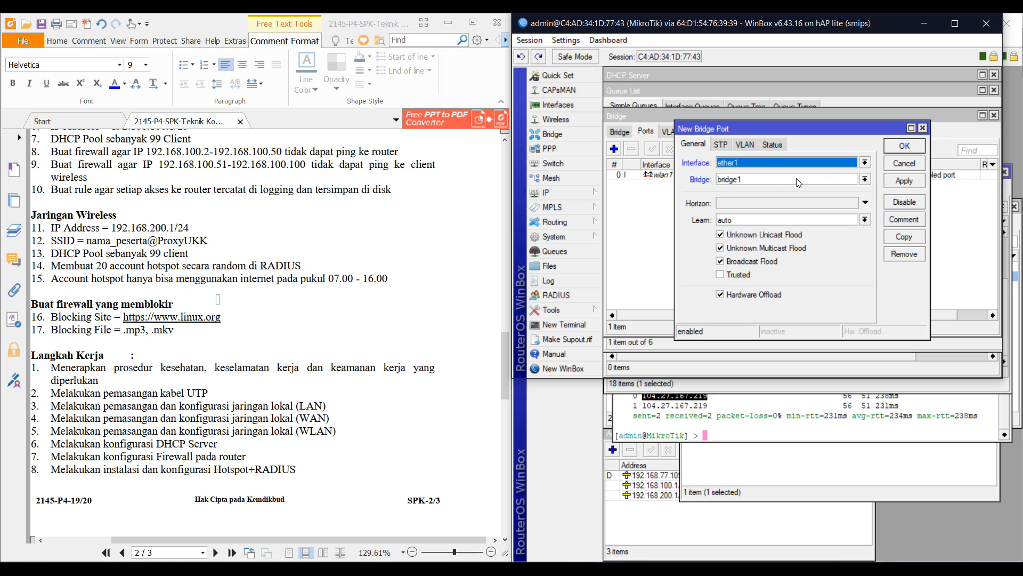
left_click(904, 146)
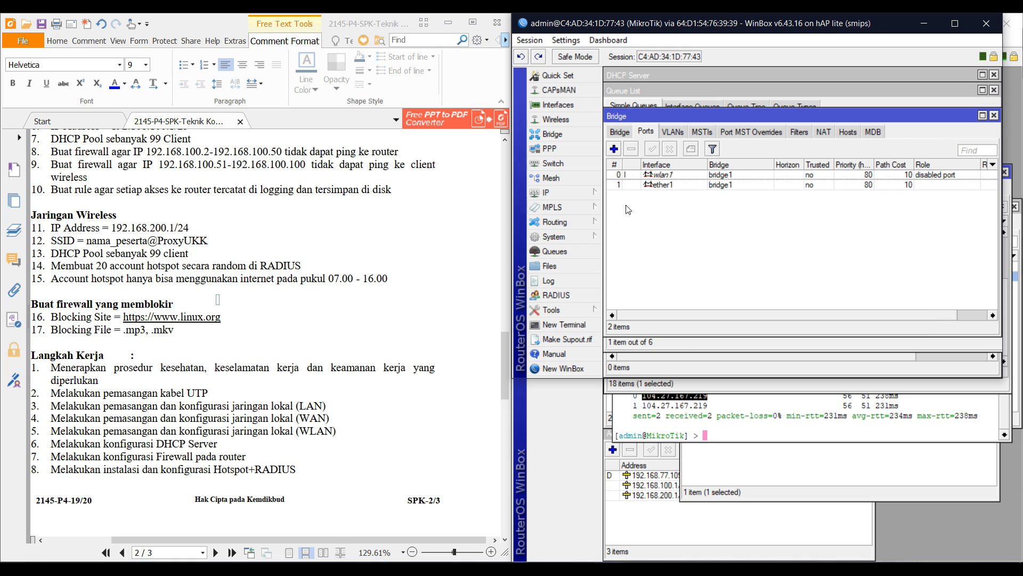
Add a DHCP client on bridge1 and widen the IP Address column to read 192.168.200.100/24
left_click(554, 192)
left_click(651, 255)
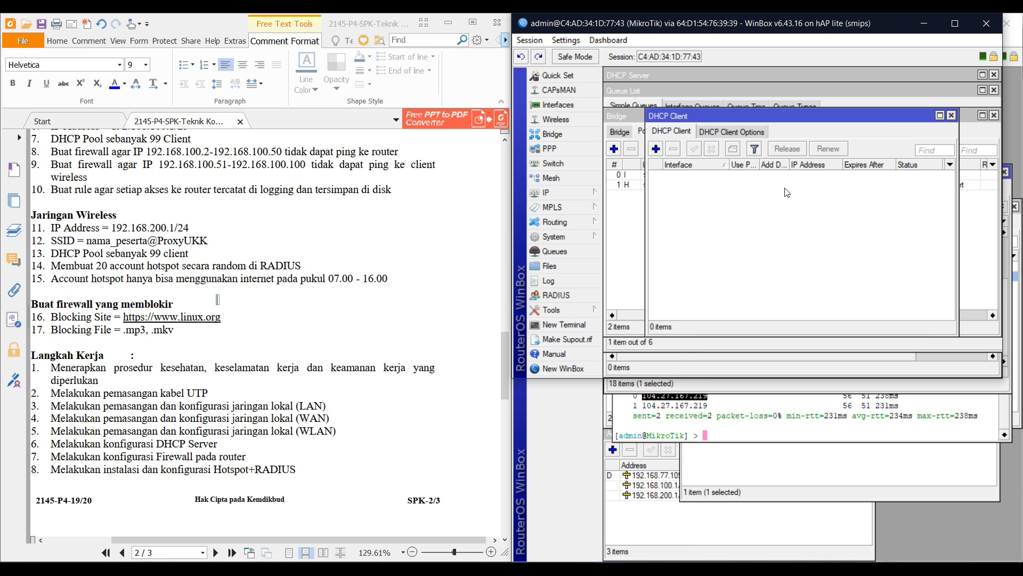
left_click(656, 149)
left_click(835, 153)
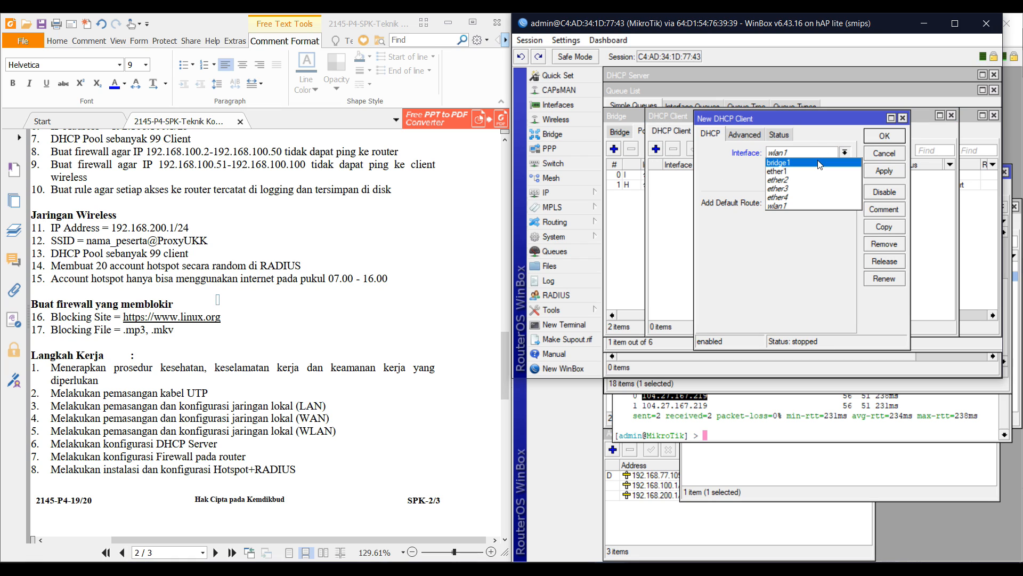
left_click(830, 158)
left_click(882, 138)
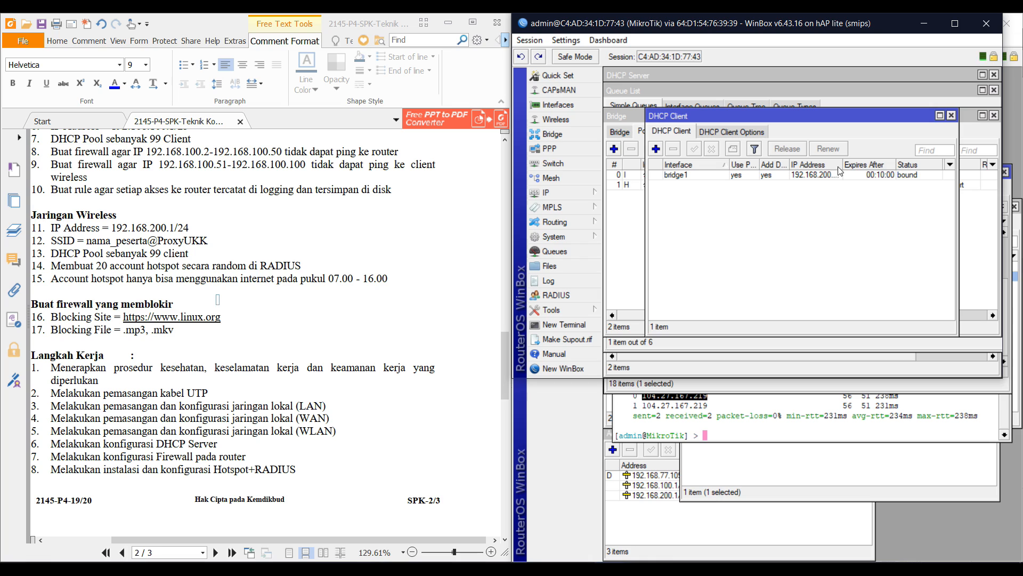
left_click_drag(841, 170, 858, 169)
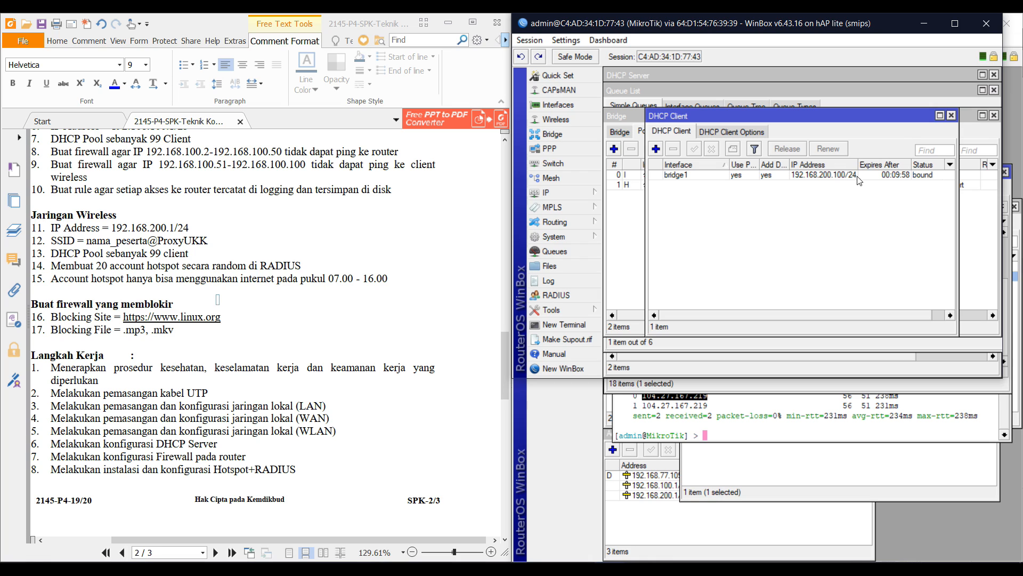
left_click_drag(858, 162, 882, 163)
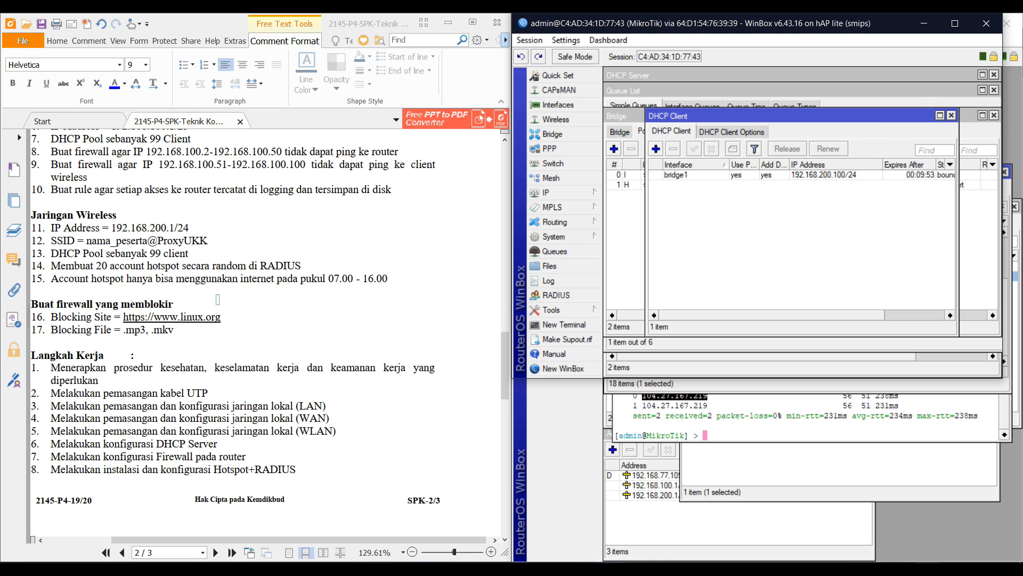
left_click(926, 569)
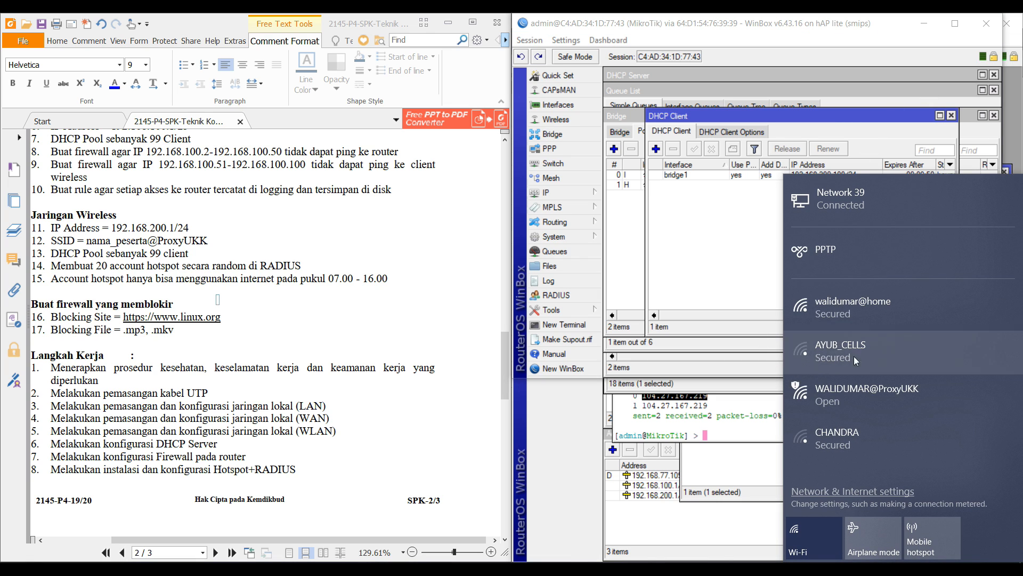
Open the User details of hotspot user ukk_paket4_n2q in User Manager
left_click(744, 263)
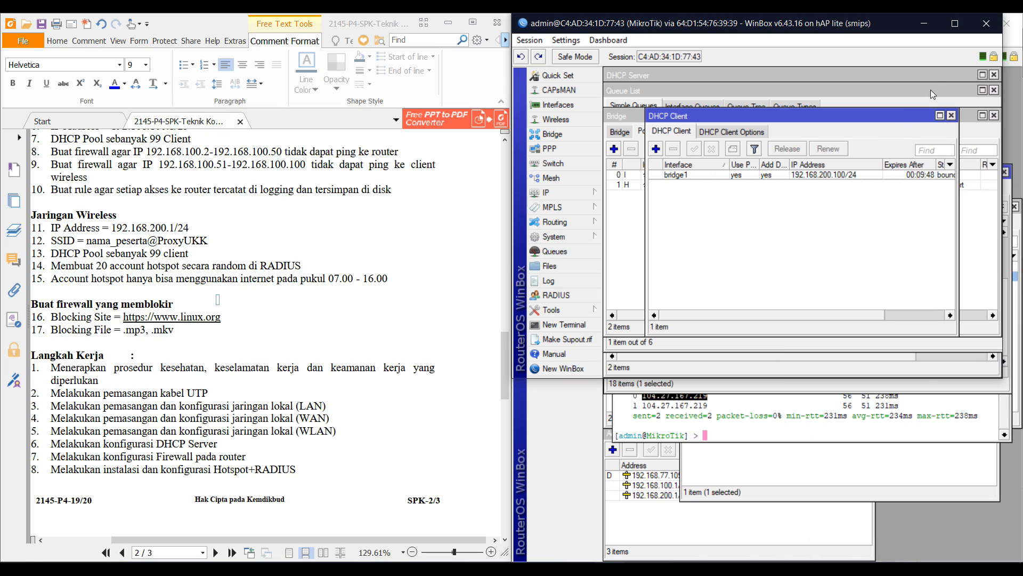
left_click(918, 570)
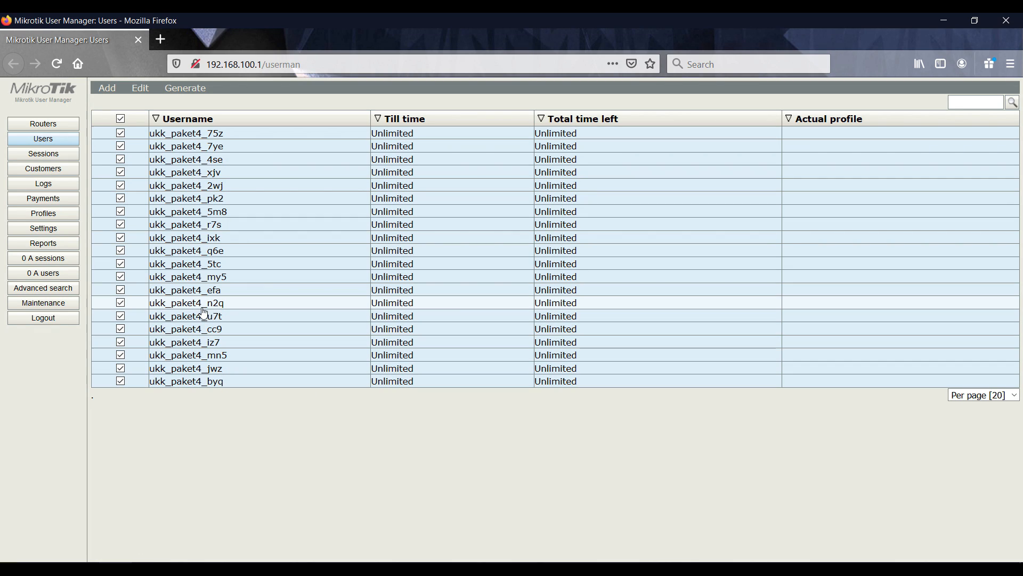
left_click(204, 305)
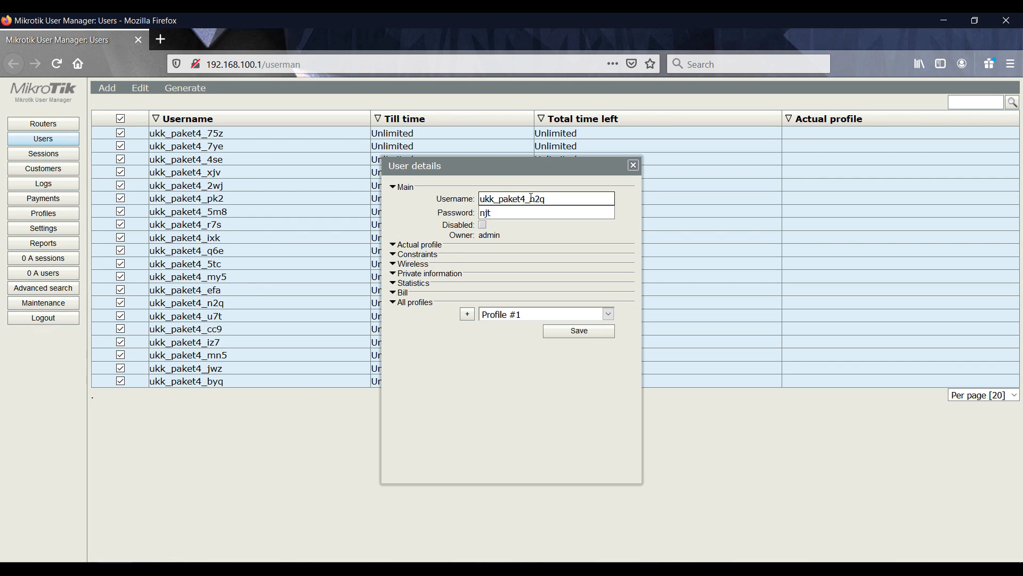
Connect the PC to the open hotspot Wi-Fi network from the Windows network list
left_click(918, 569)
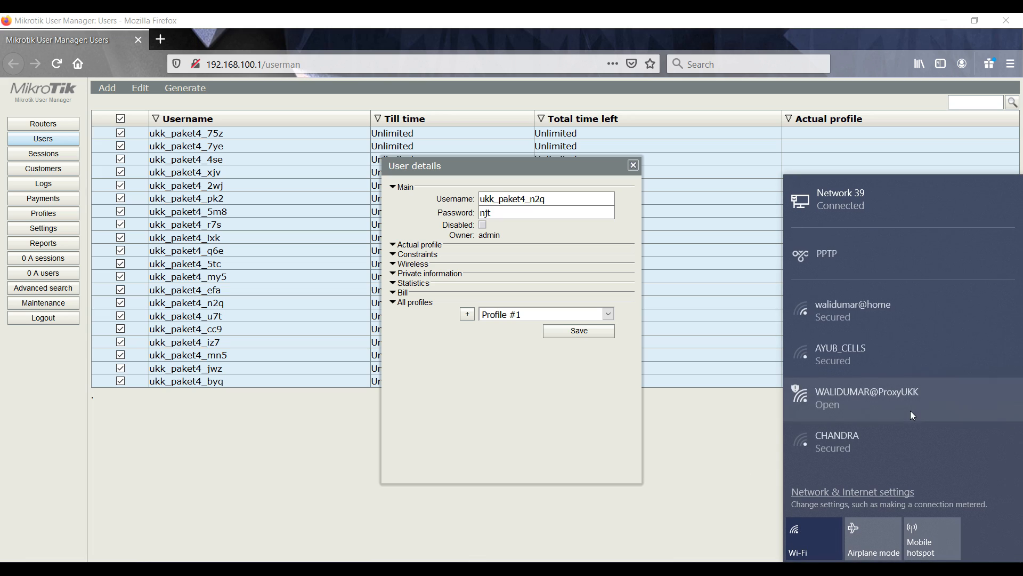
left_click(904, 397)
left_click(962, 453)
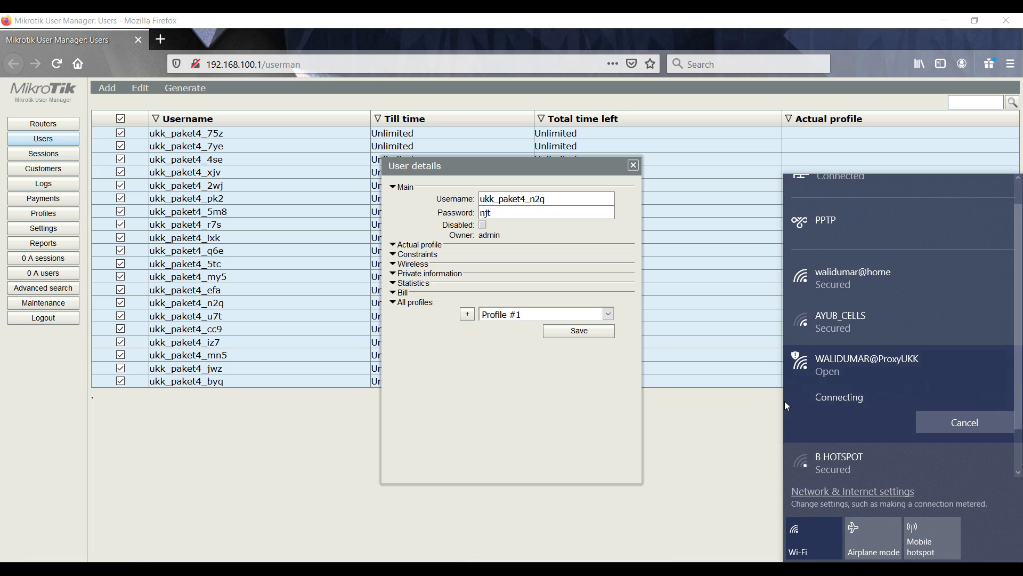
left_click(752, 394)
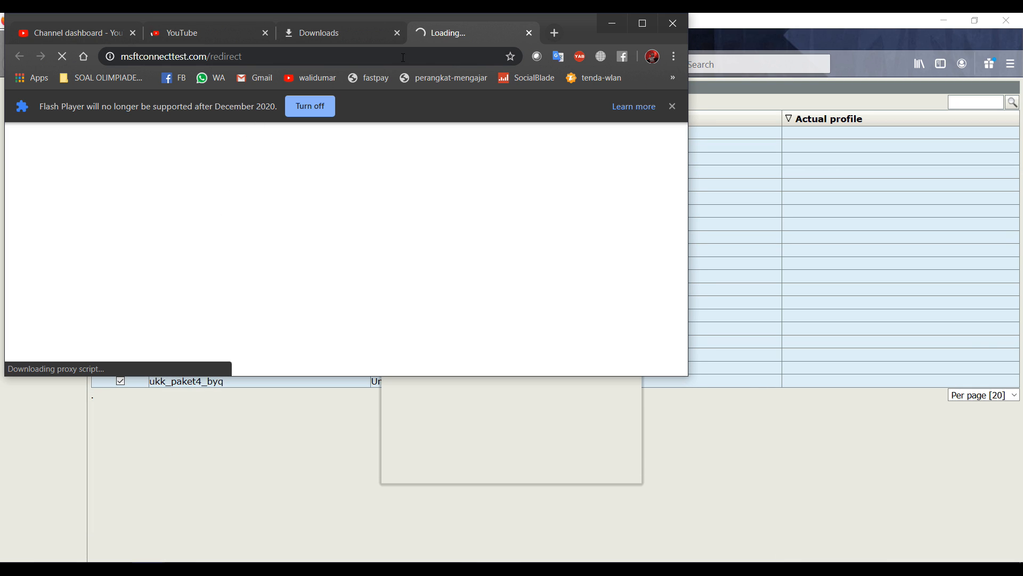
Close the three extra Chrome tabs, then centre and shrink the browser window
left_click(133, 32)
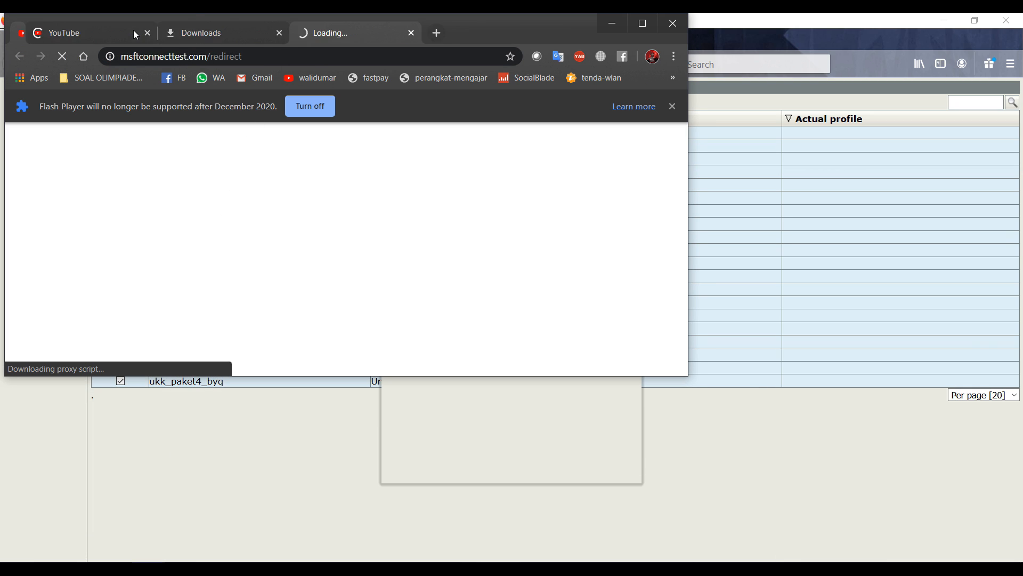
left_click(133, 32)
left_click(133, 32)
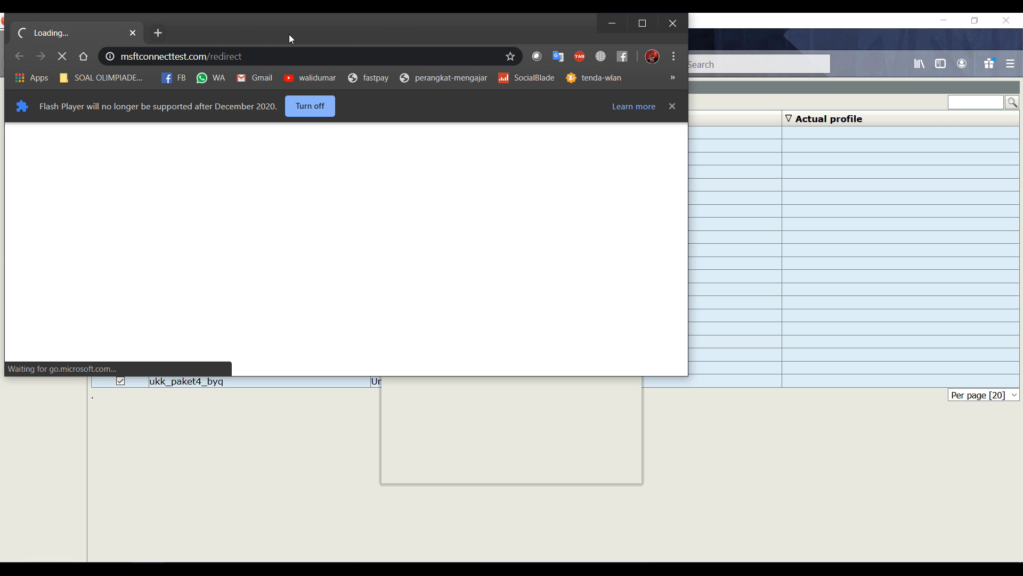
left_click_drag(289, 34, 542, 116)
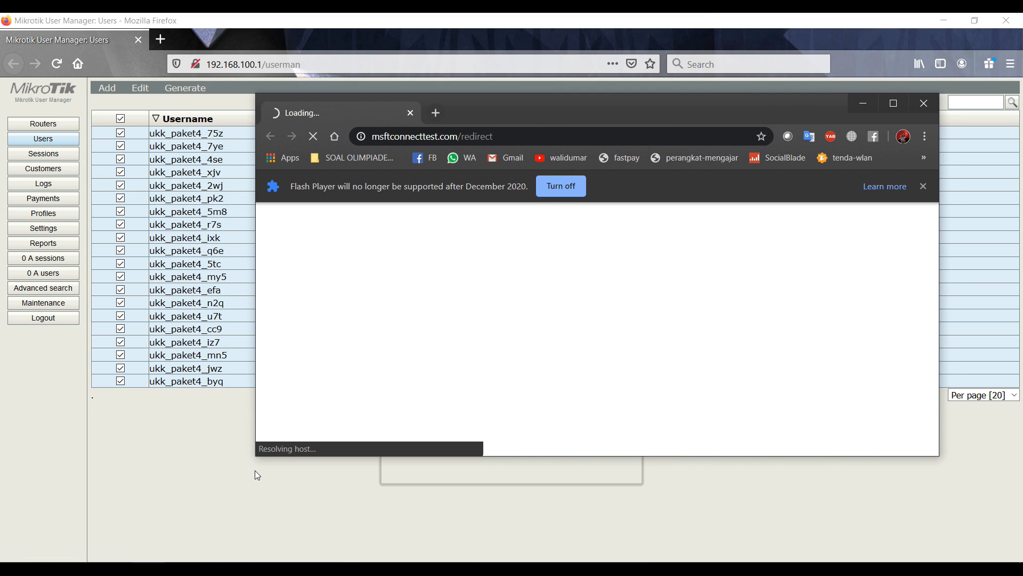
left_click_drag(254, 460, 458, 504)
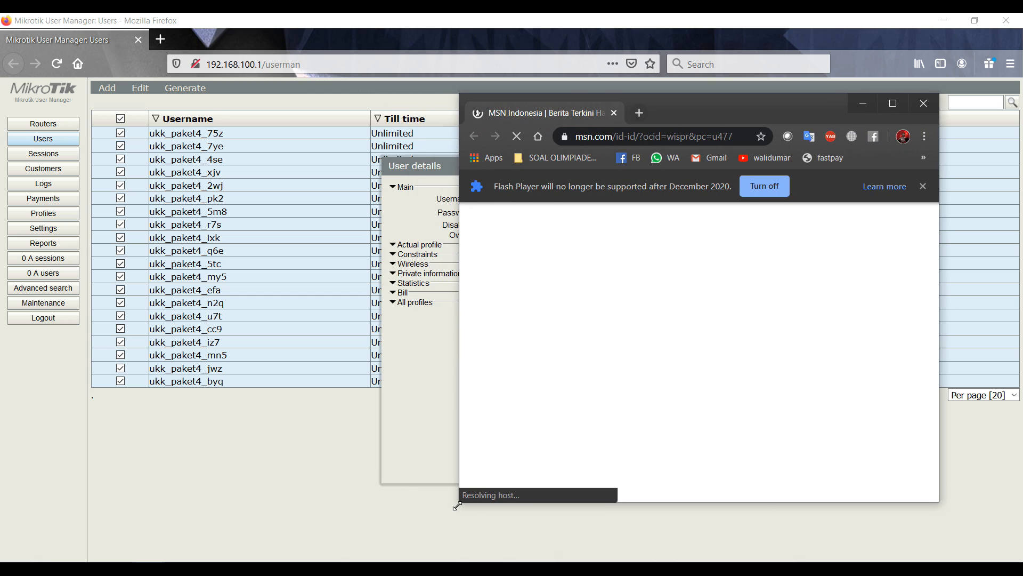
Load 192.168.200.1, which redirects to mercusuar.uzone.id, then bring back the hEX lite WinBox session
left_click(613, 134)
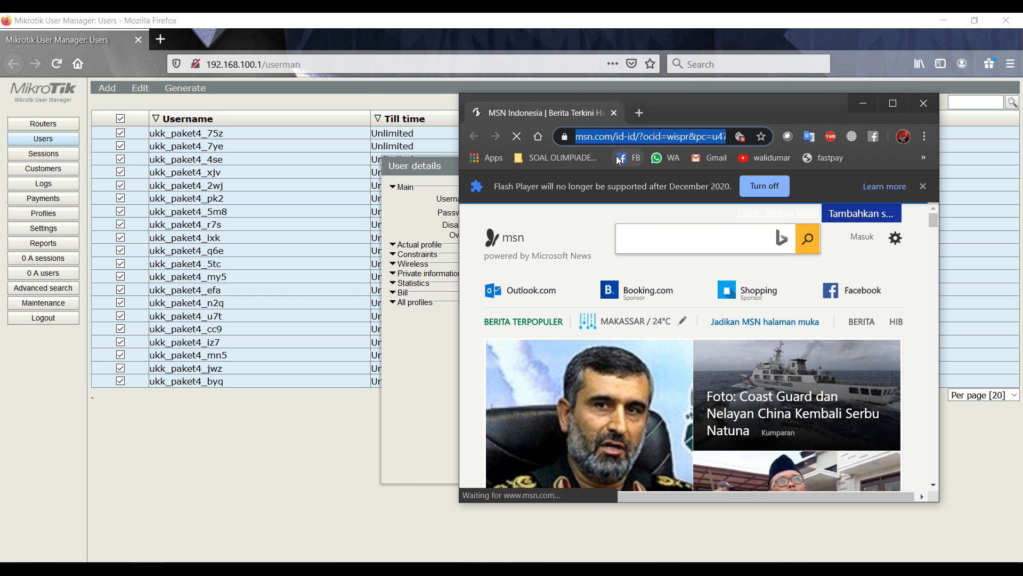
type("1")
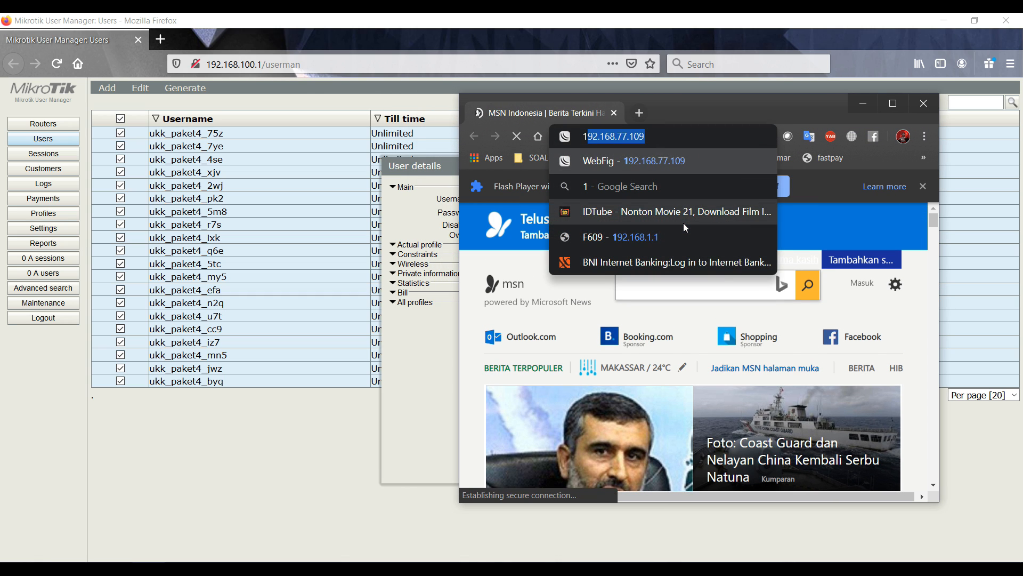
type("92.168.200.1")
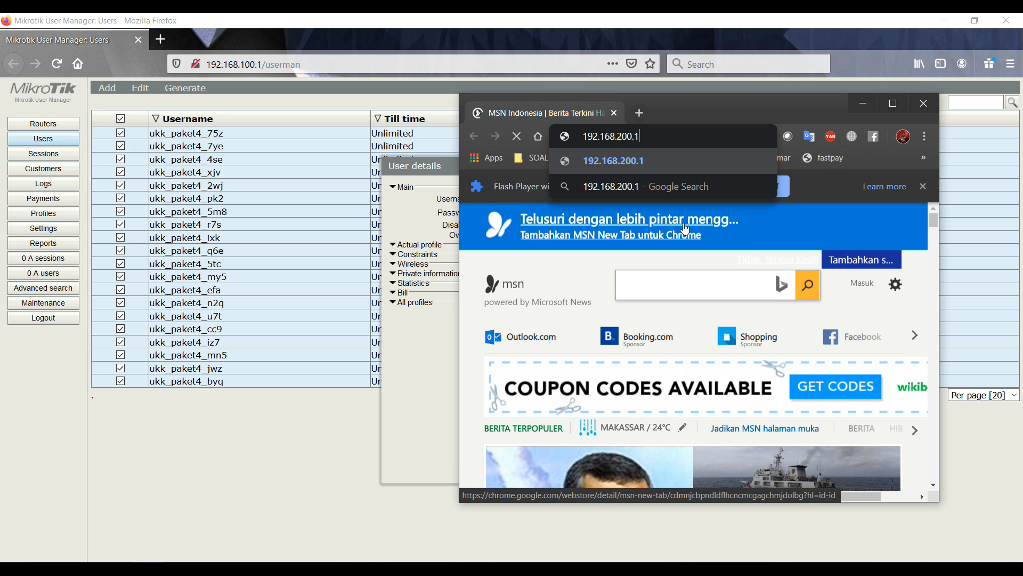
key("Return")
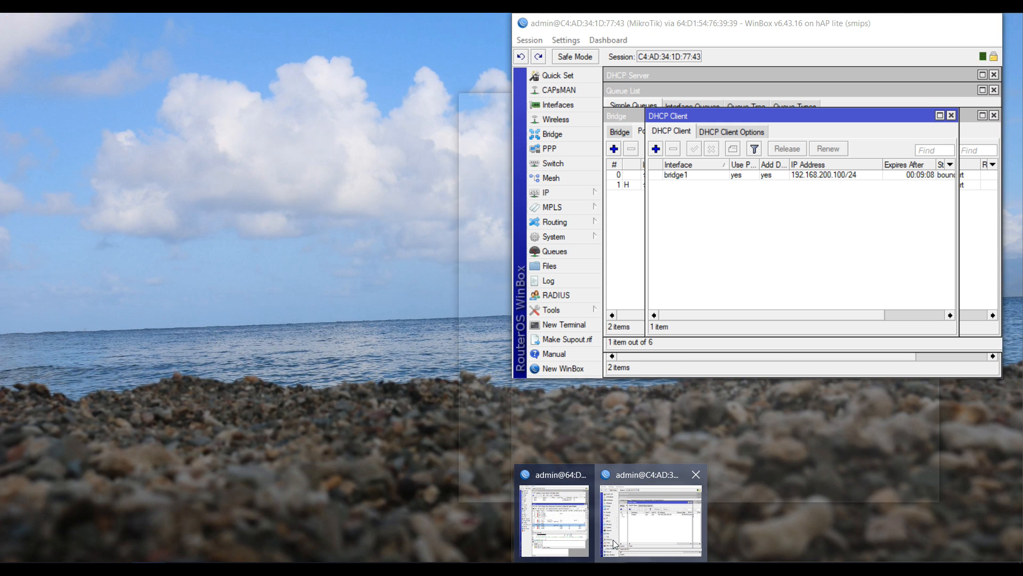
left_click(612, 550)
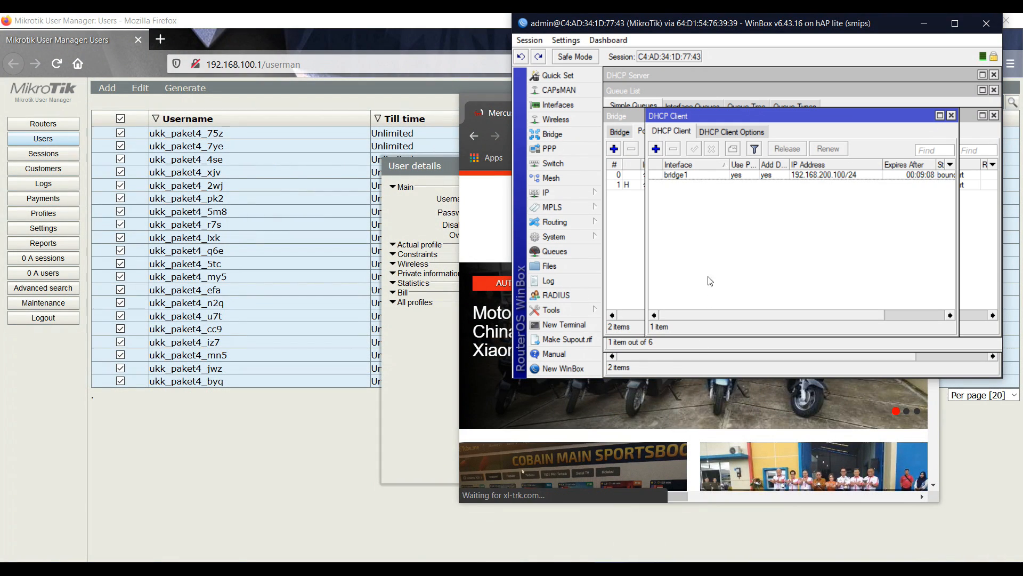
left_click(614, 566)
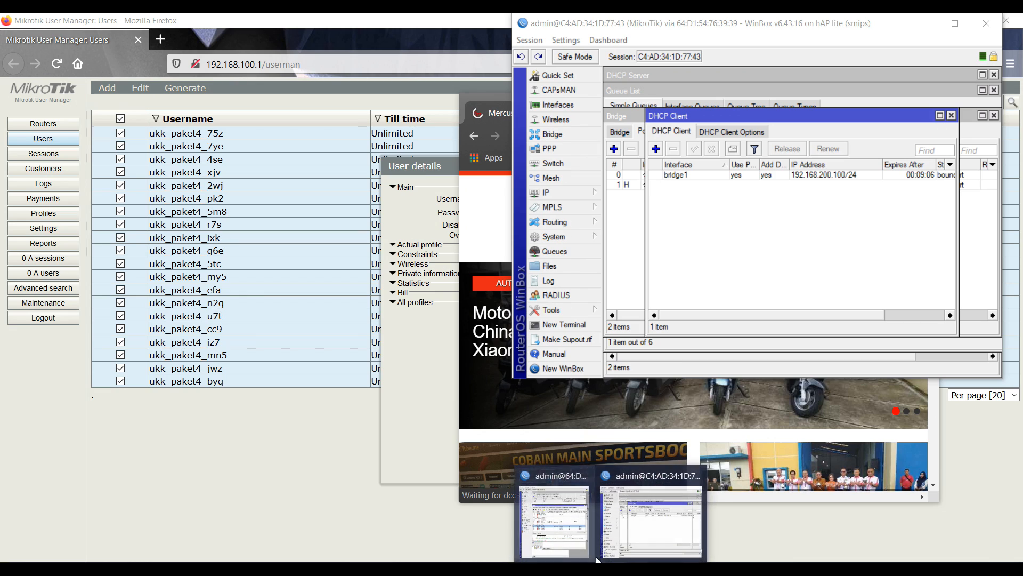
left_click(571, 525)
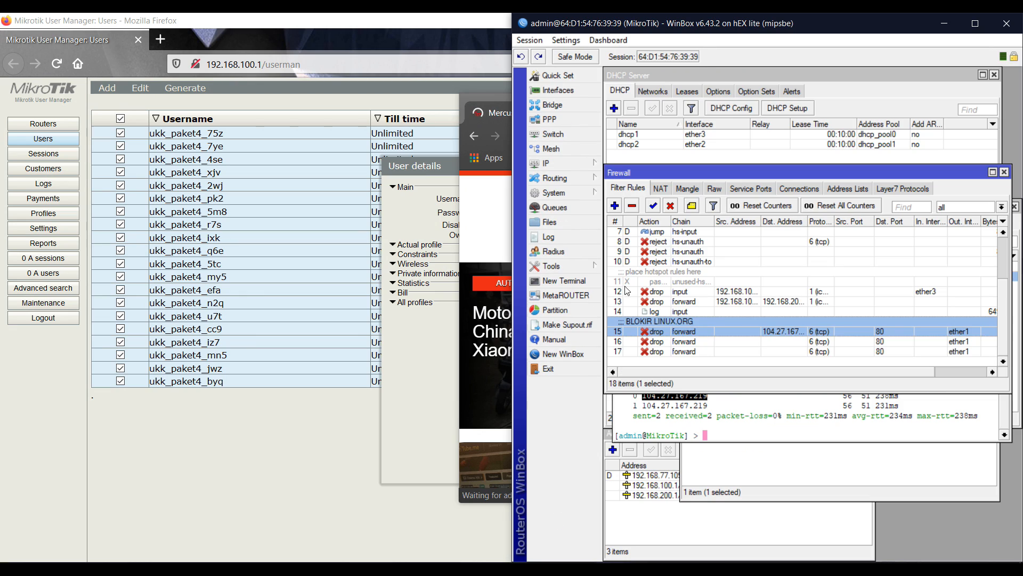
Show the hotspot server list, minimizing the browser and moving the Hotspot window down
left_click(583, 164)
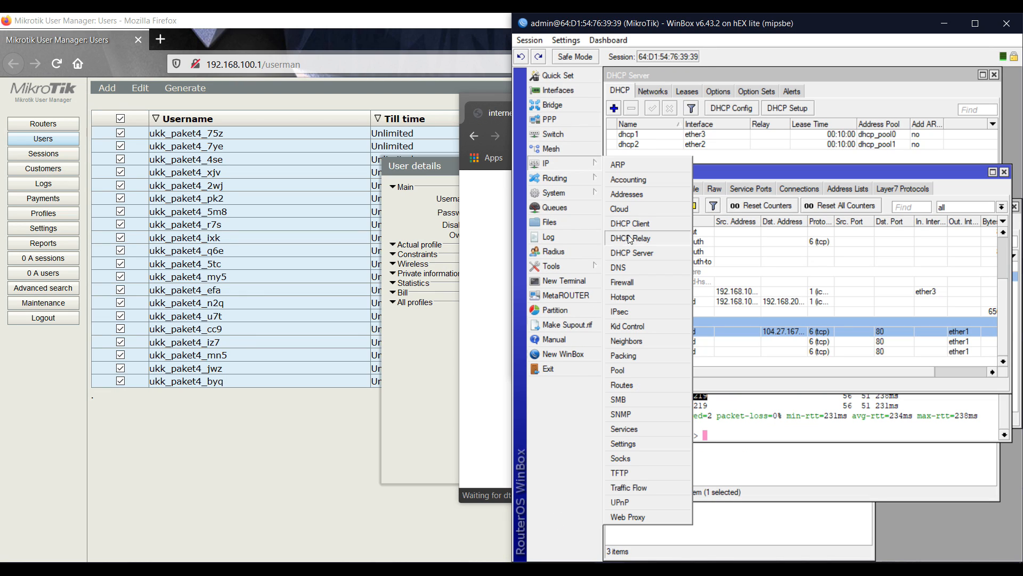
left_click(648, 297)
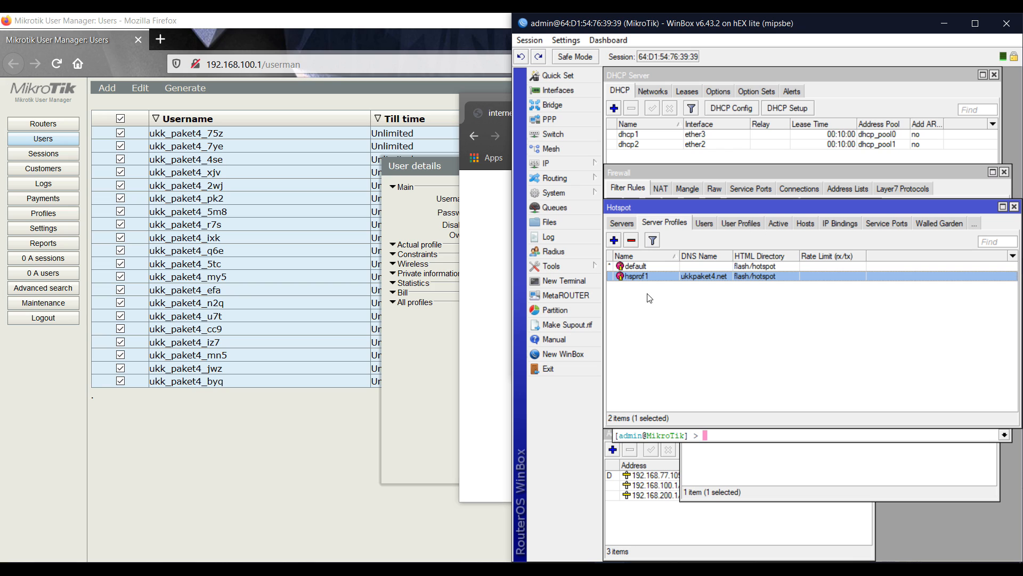
left_click(486, 260)
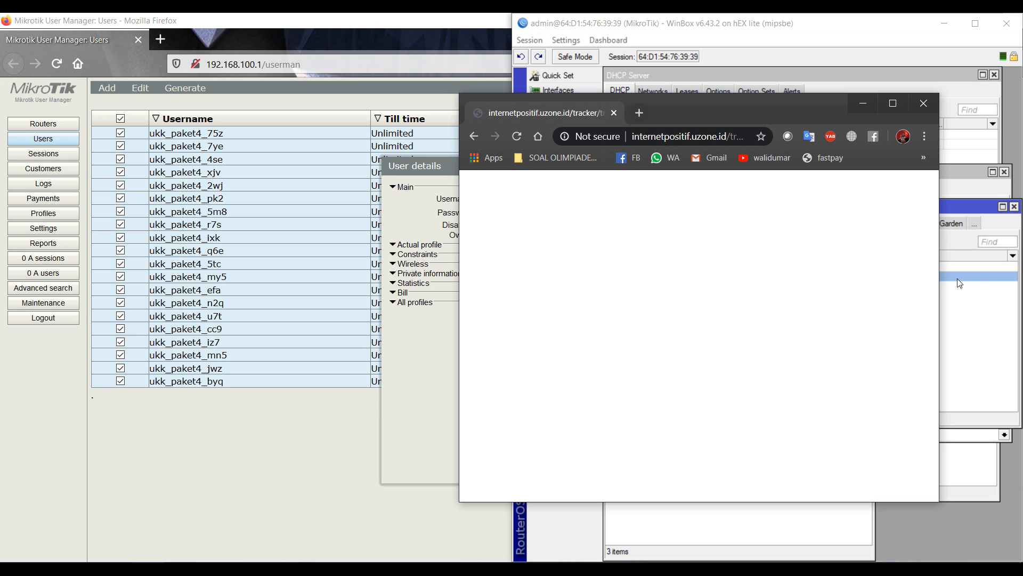
left_click(864, 105)
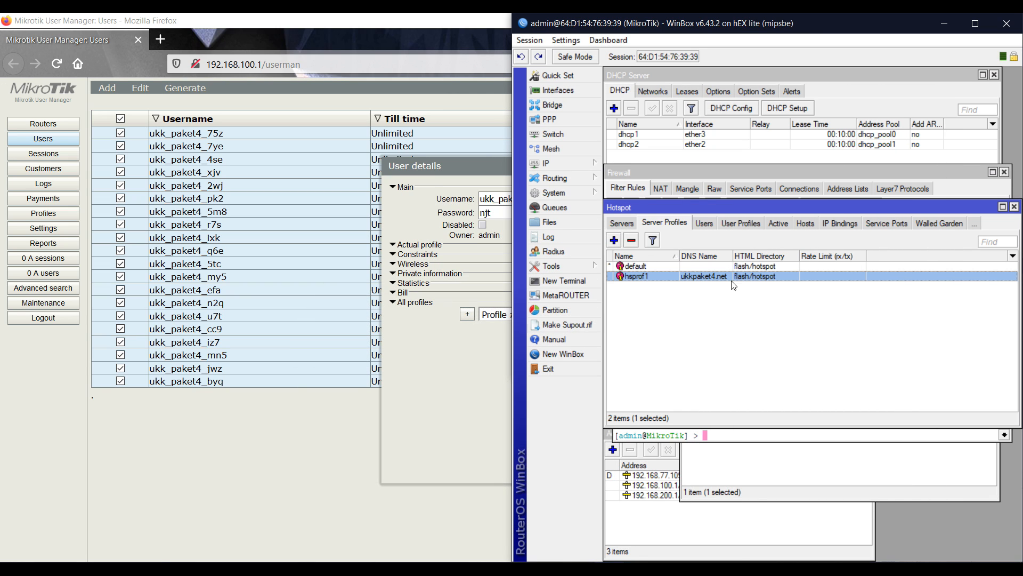
left_click(622, 226)
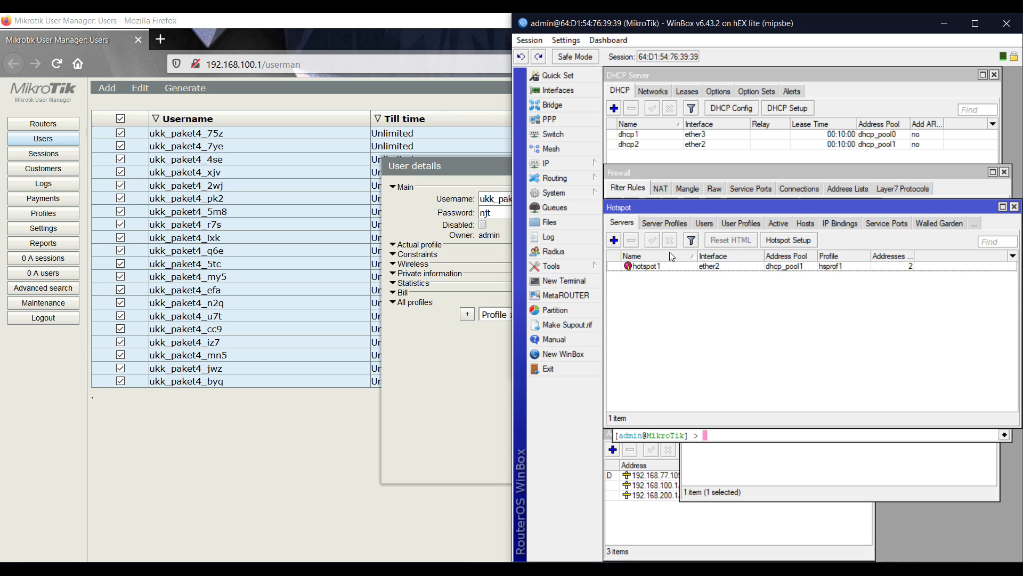
left_click_drag(658, 207, 662, 311)
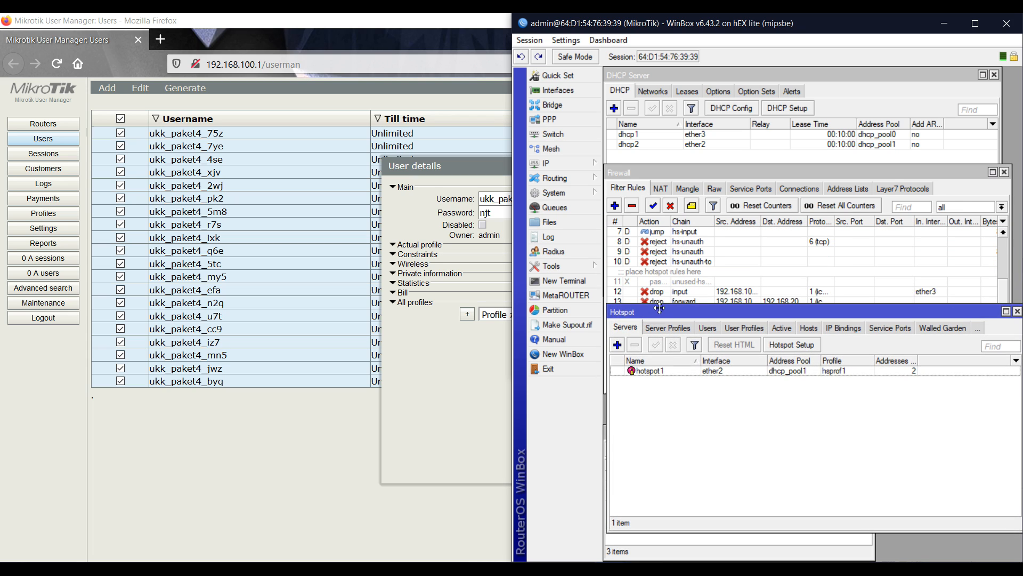
View the DHCP leases and widen the Address column to show 192.168.100.100, 192.168.200.99, 192.168.200.100
left_click(652, 93)
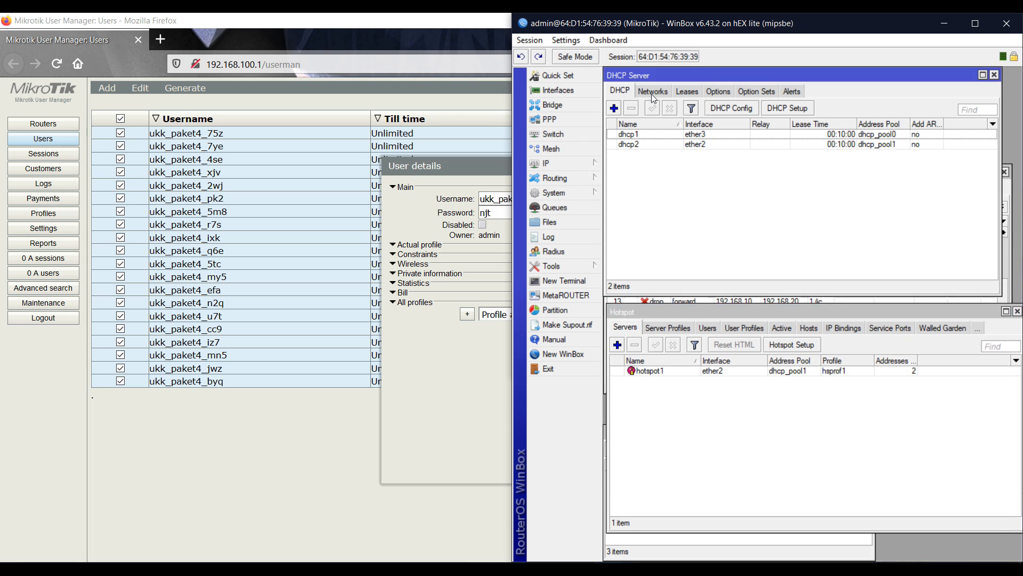
left_click(624, 91)
left_click(644, 93)
left_click(688, 93)
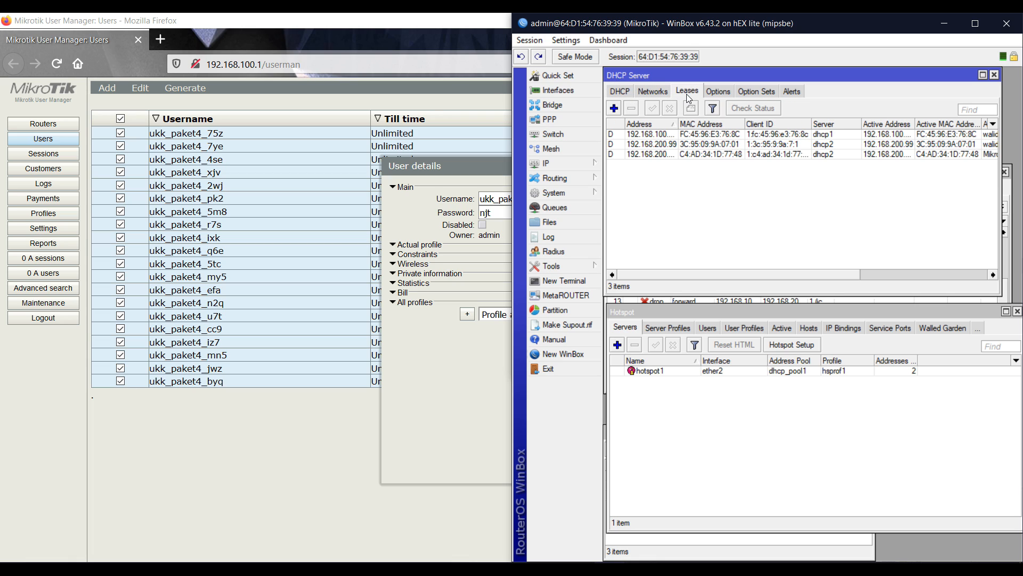
mouse_move(748, 276)
left_mouse_down()
mouse_move(817, 275)
mouse_move(753, 266)
left_mouse_up()
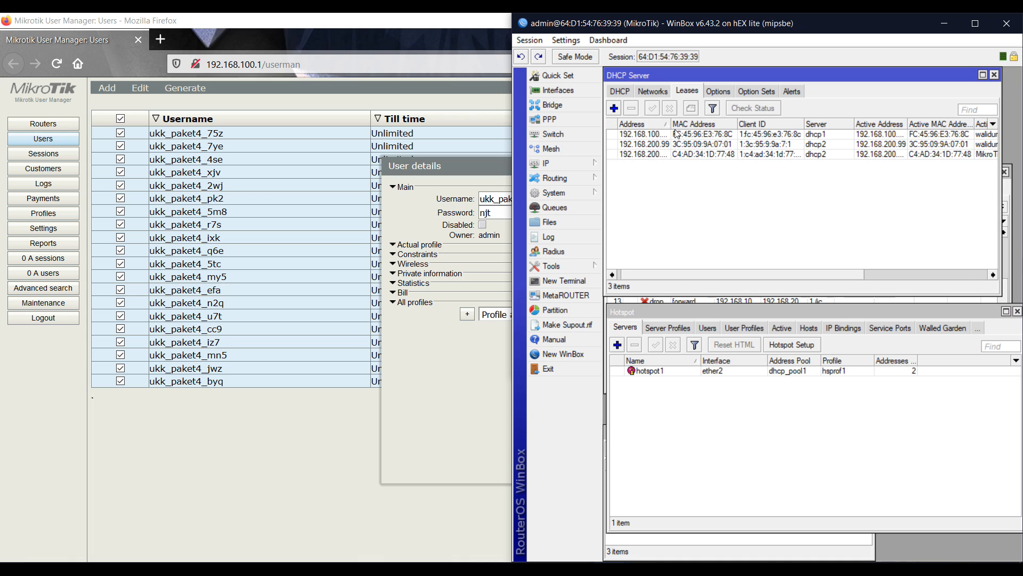
left_click_drag(669, 125, 720, 130)
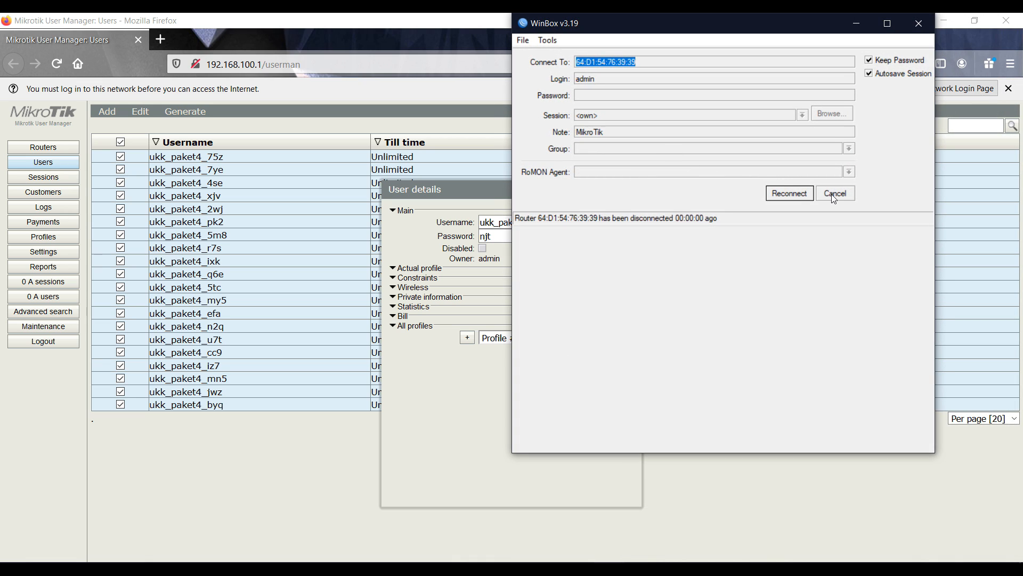
Dismiss the dropped-session notice and load 192.168.200.1 in Chrome to reach the hotspot login
left_click(833, 195)
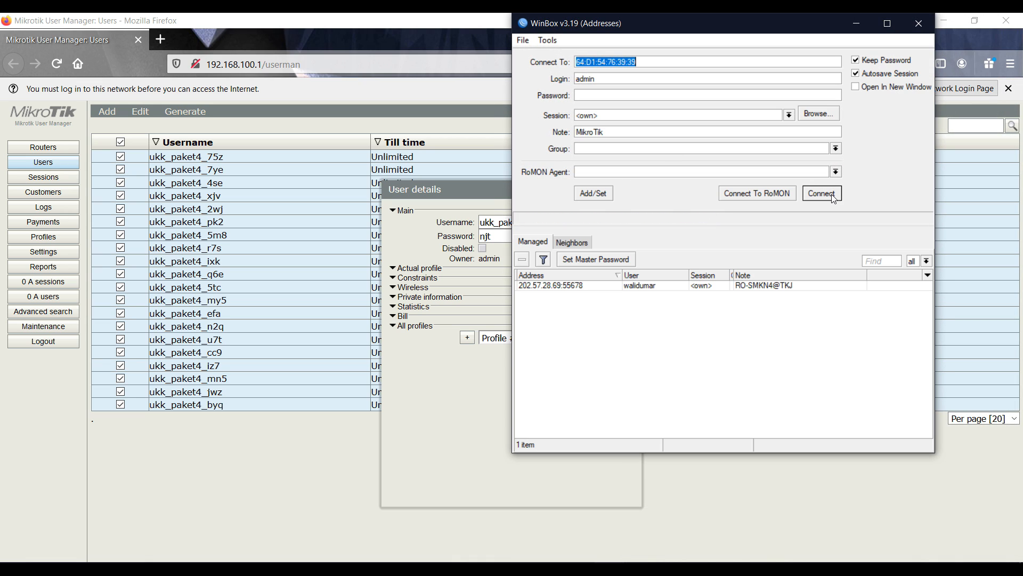
left_click(486, 418)
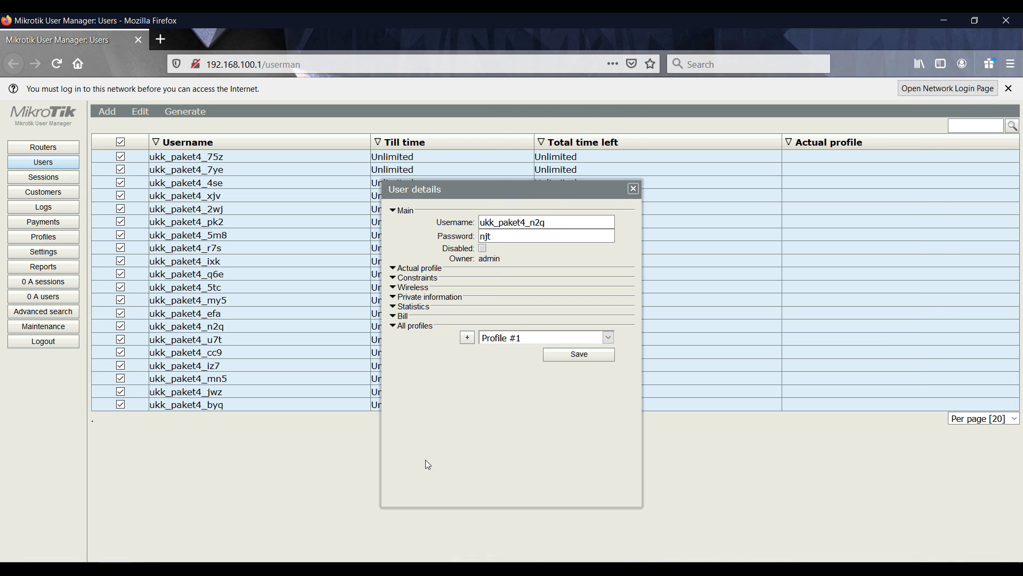
left_click(229, 568)
left_click(649, 137)
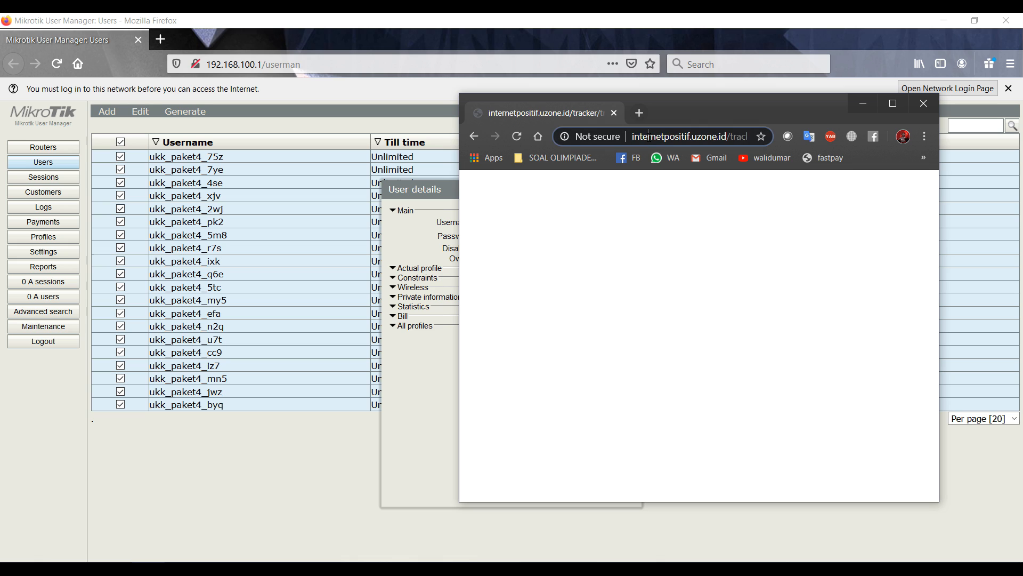
type("192.168")
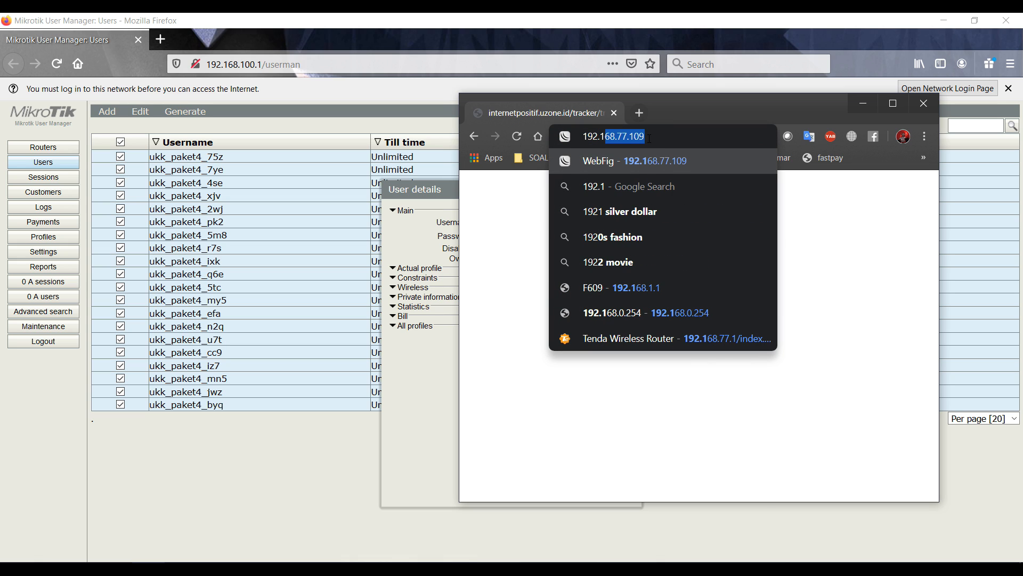
type(".200.1")
key("Return")
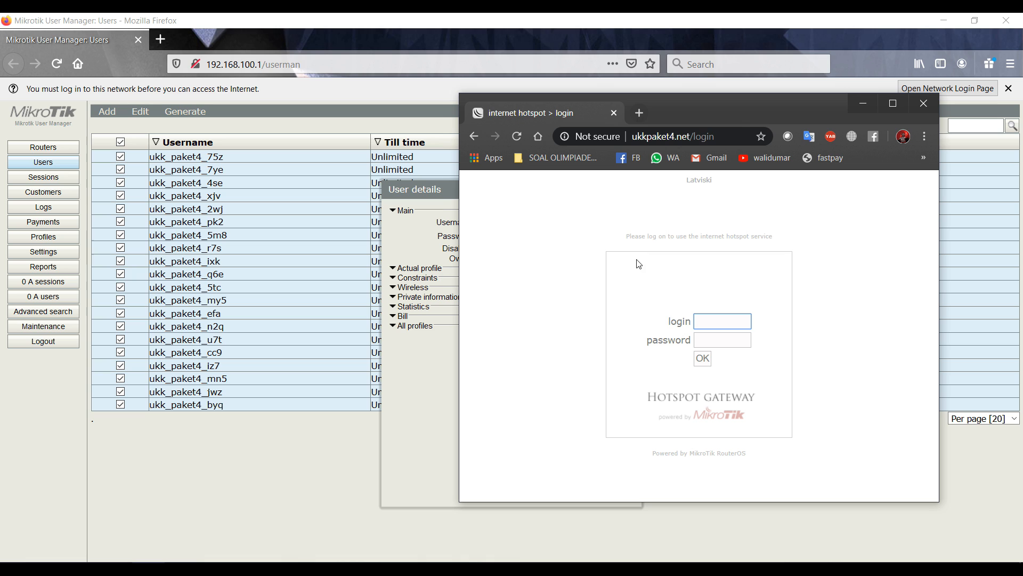
Log in to the hotspot with the test user's credentials copied from User Manager, declining password saving
left_click_drag(409, 192, 215, 193)
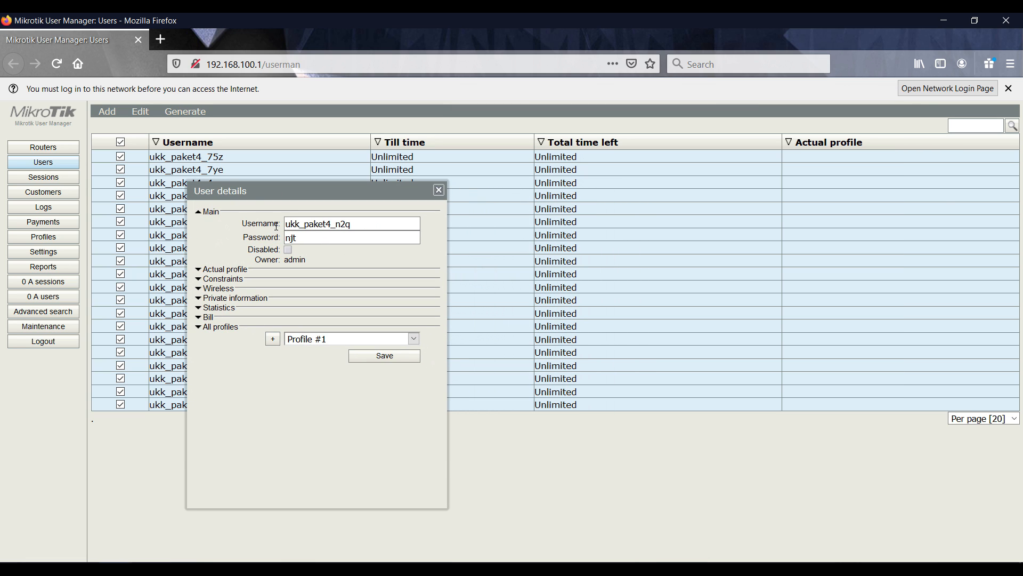
double_click(337, 223)
key("ctrl+c")
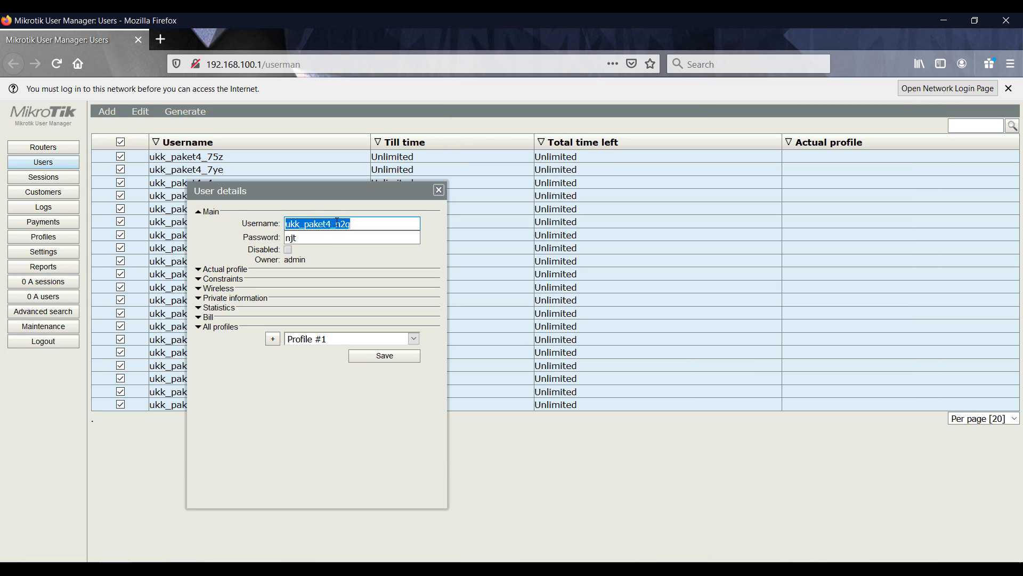
key("alt+Tab")
key("ctrl+v")
key("Tab")
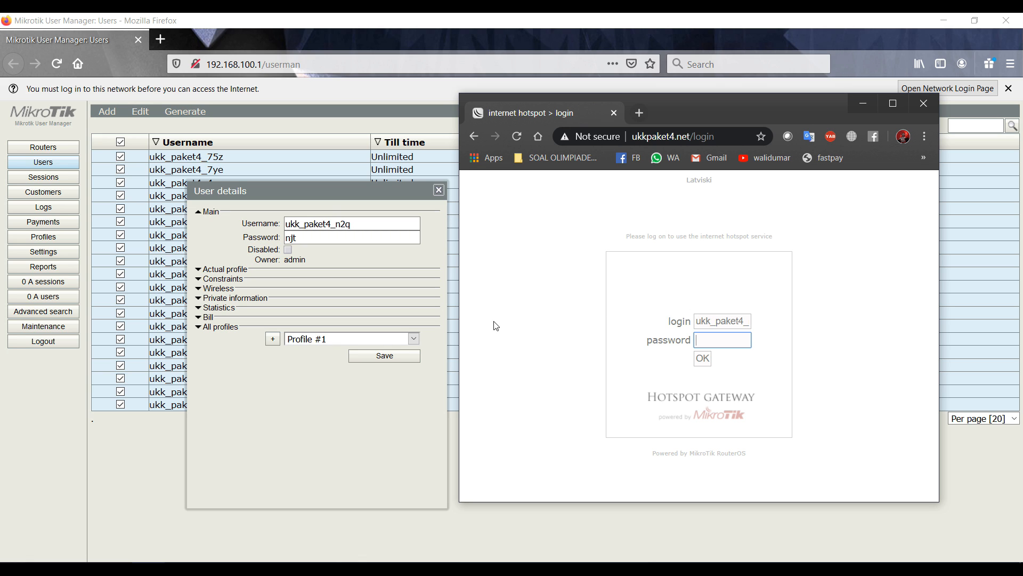
left_click(314, 236)
key("alt+Tab")
key("ctrl+v")
left_click(703, 358)
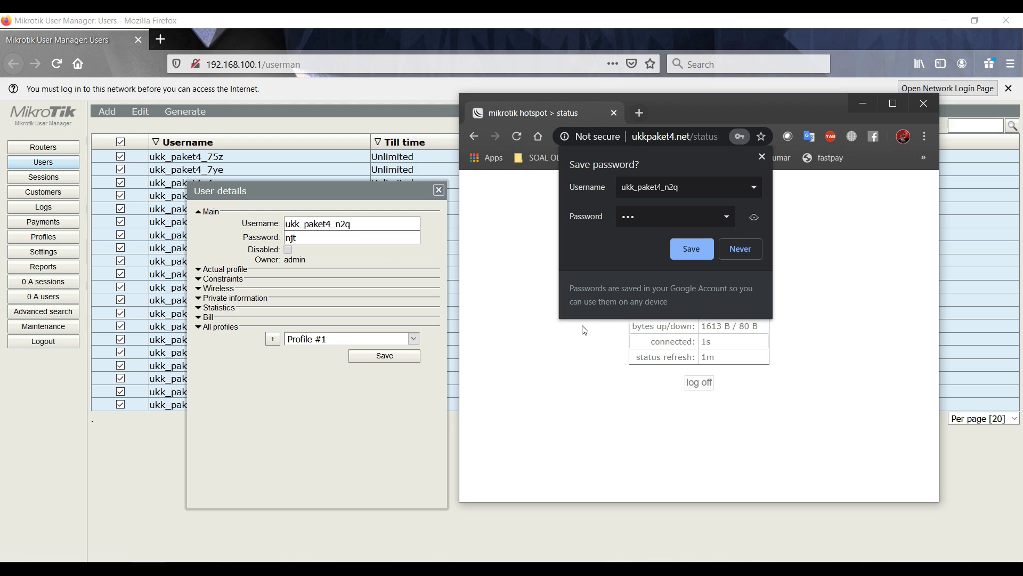
left_click(693, 258)
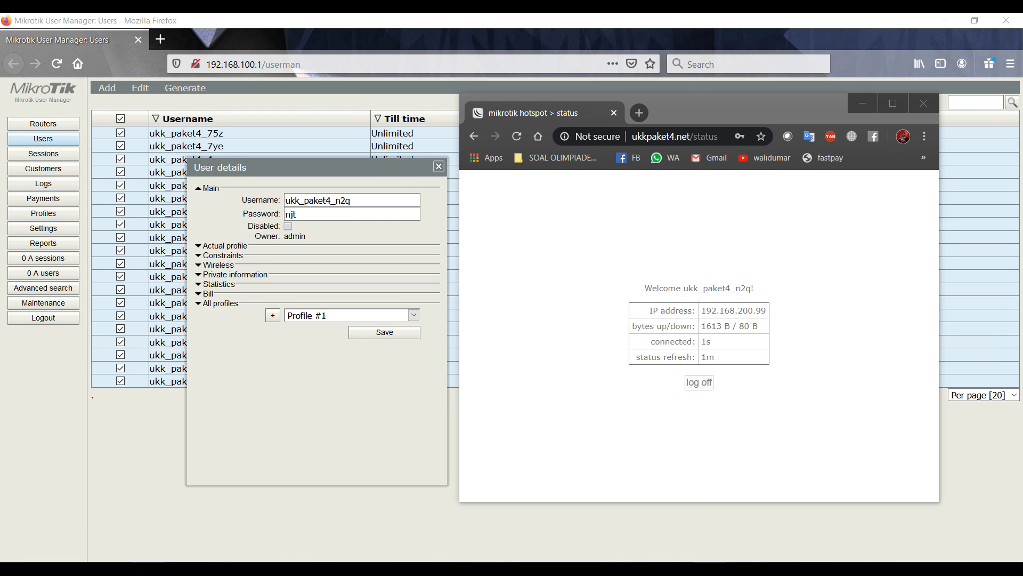
key("alt+Tab")
Ping google.com again for four replies averaging 73 ms, then return to the hotspot status page
type("pin")
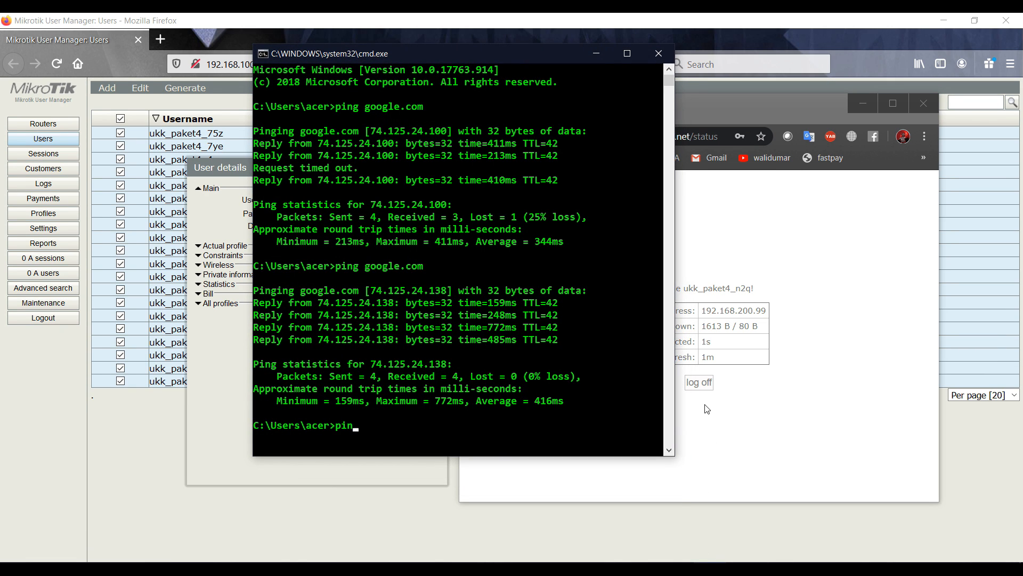
type("g google.com")
key("Return")
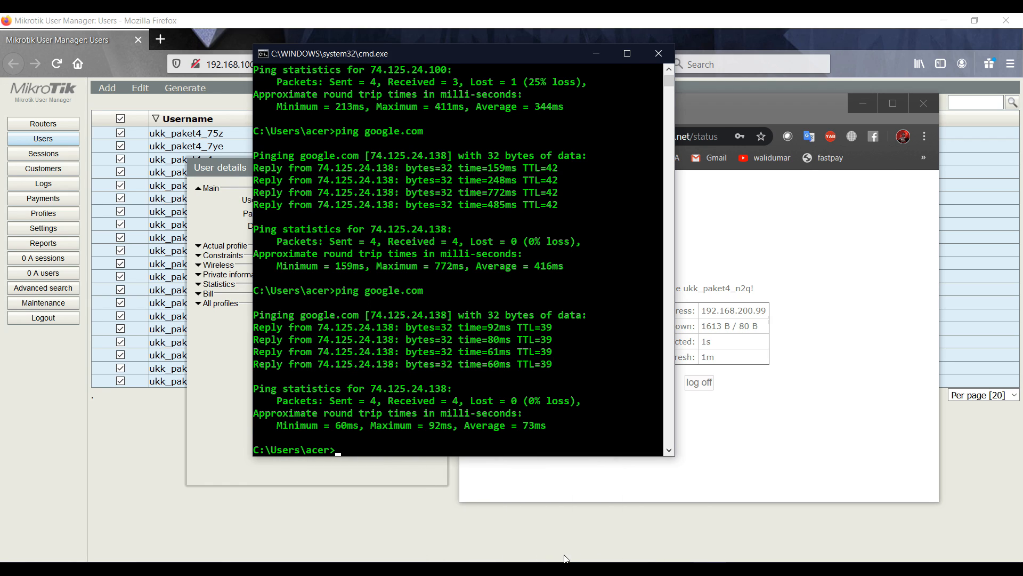
left_click(720, 462)
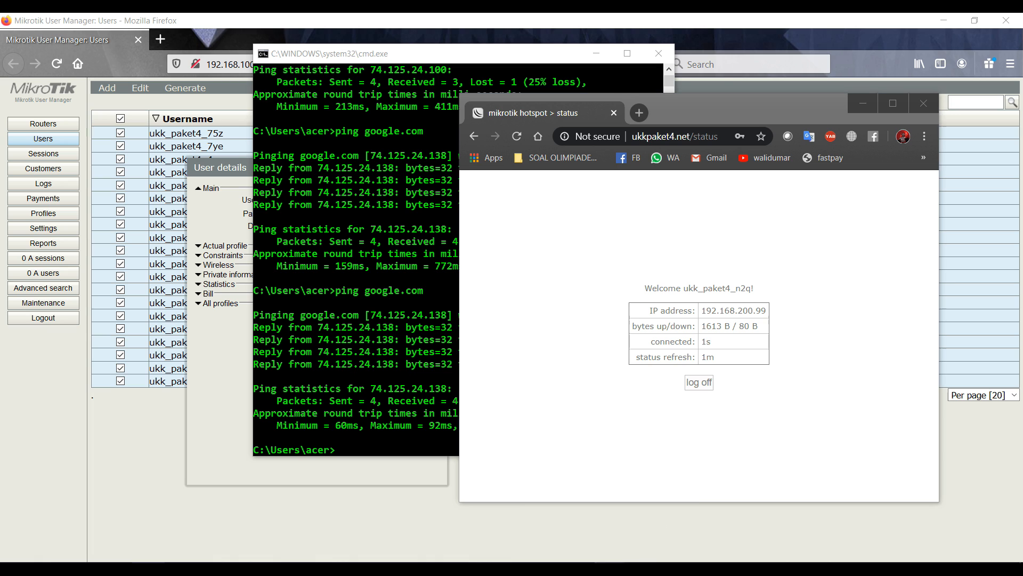
Bring the WinBox login window forward, retry the dropped router, and move the window aside
mouse_move(608, 568)
left_click(581, 502)
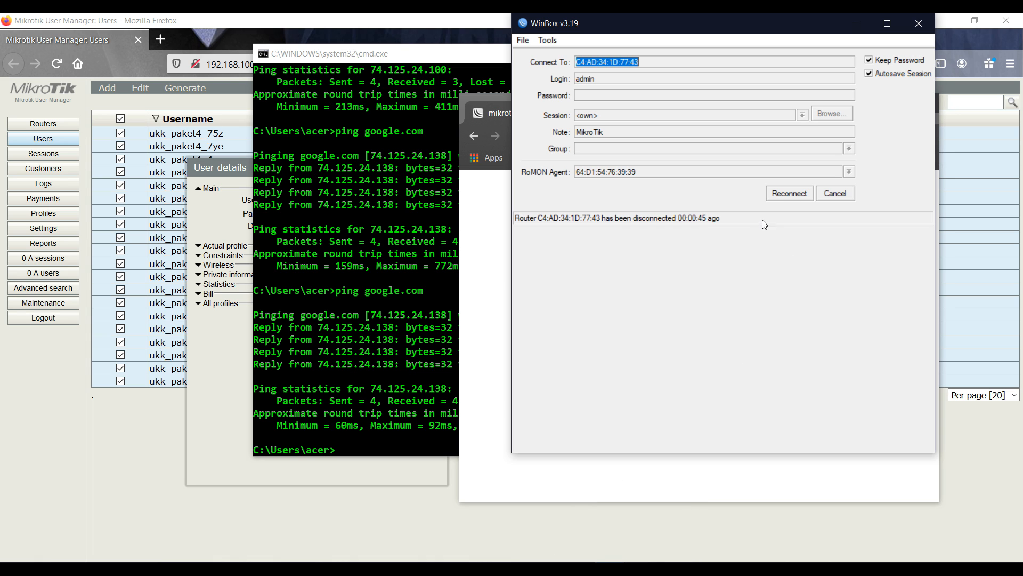
left_click(783, 198)
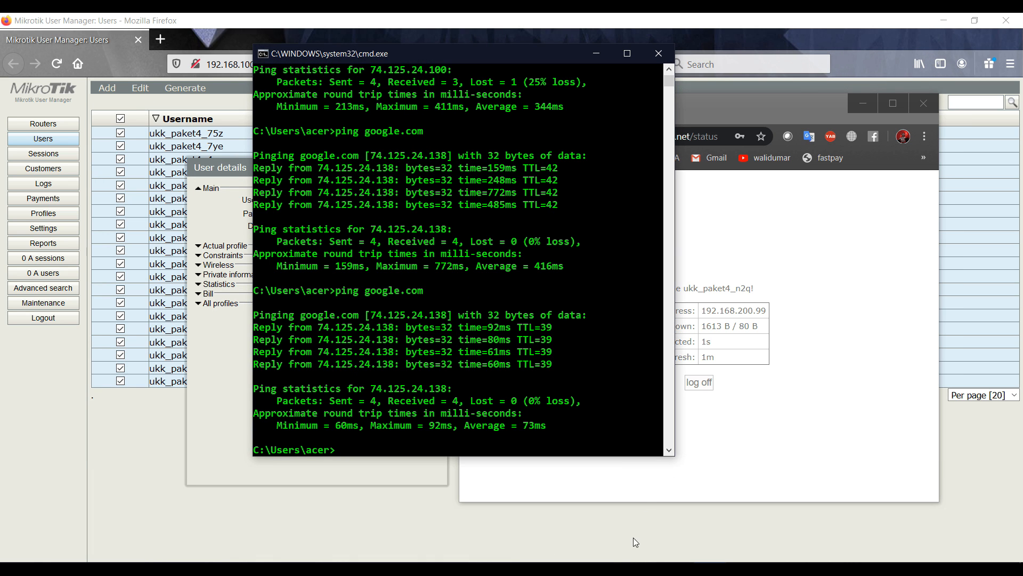
left_click(613, 533)
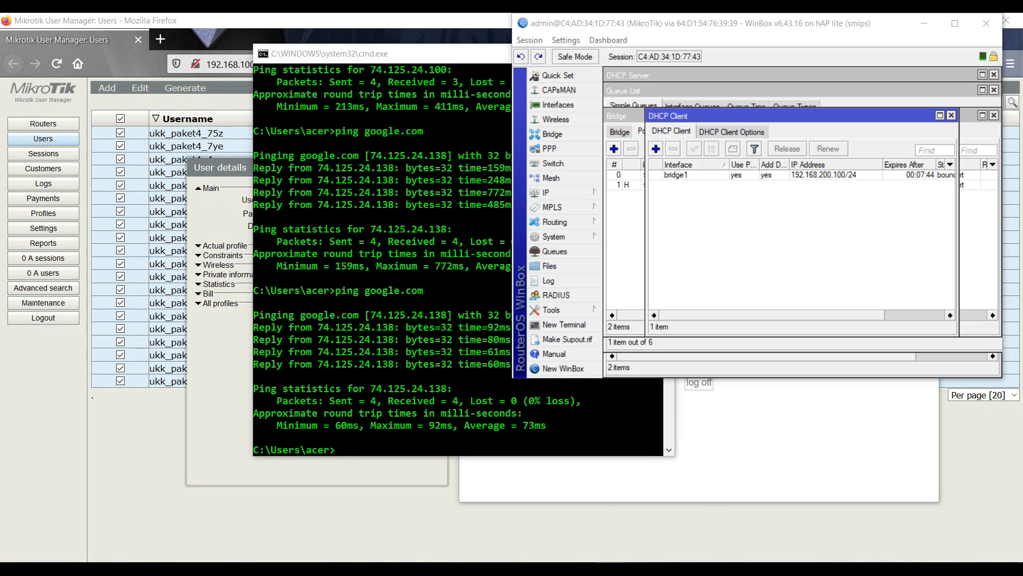
left_click(586, 517)
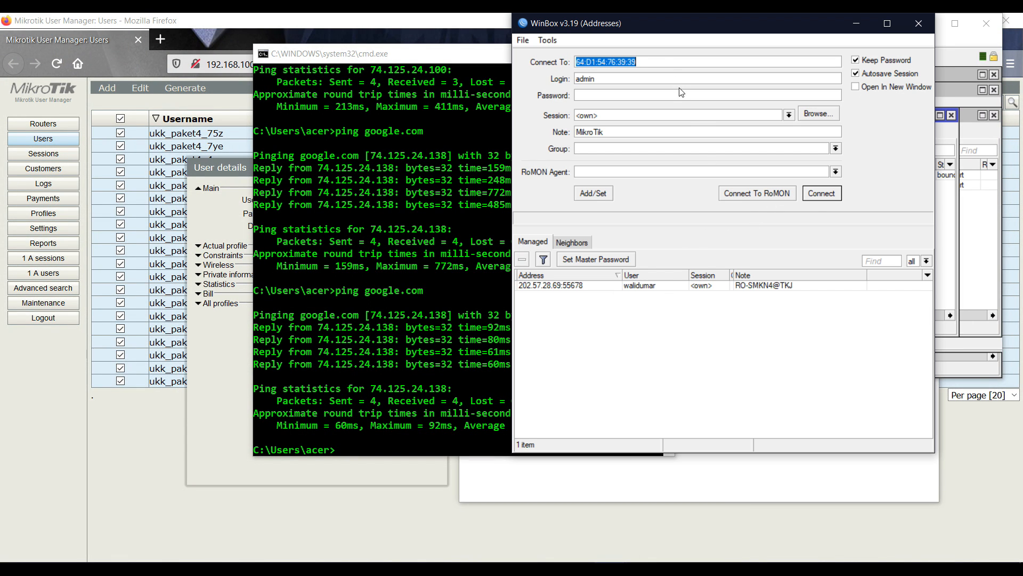
left_click_drag(651, 23, 288, 100)
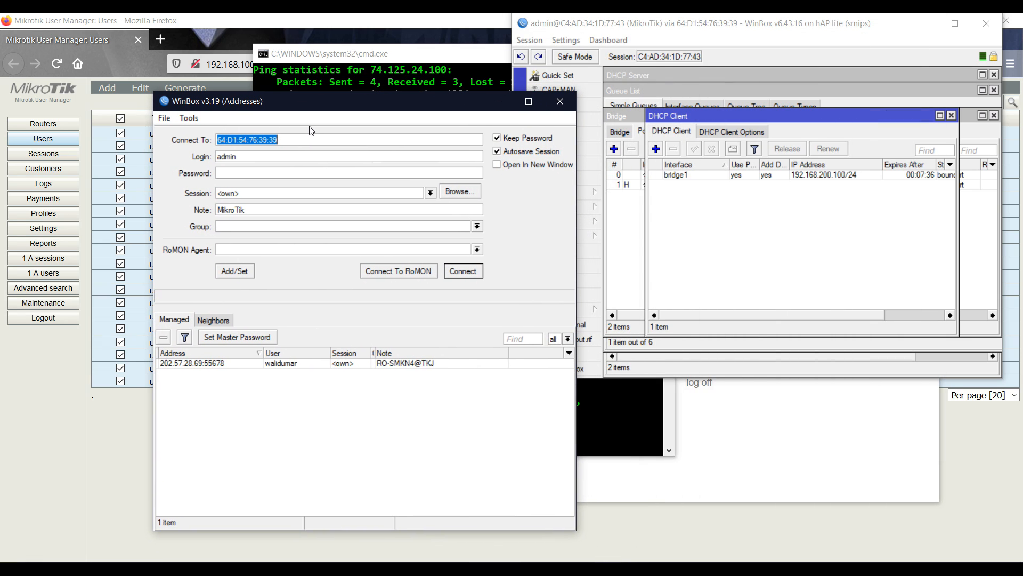
Check the RoMON and neighbour lists, then connect to router 64:D1:54:76:39:38
left_click(389, 271)
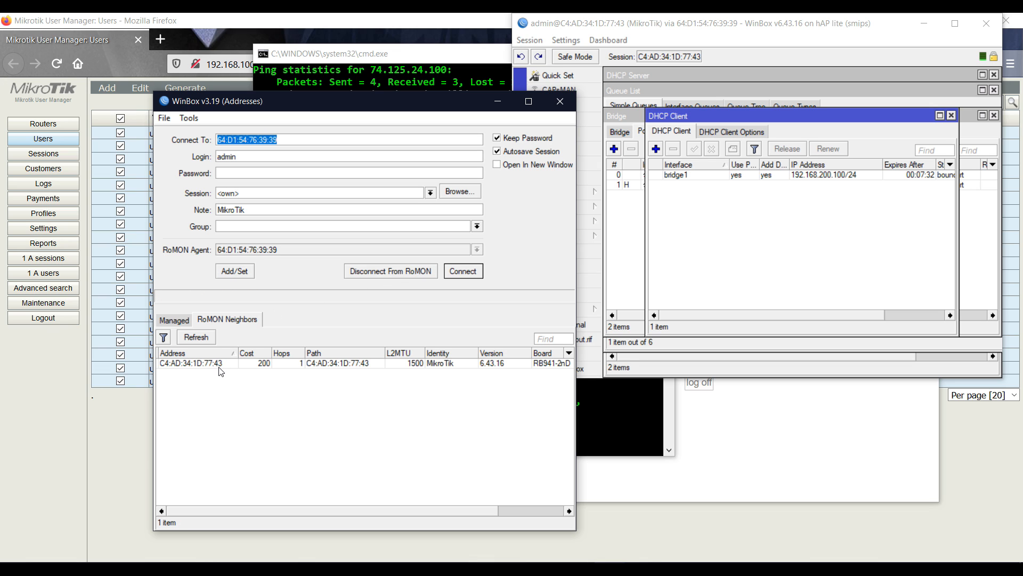
left_click(185, 317)
left_click(212, 320)
left_click(202, 339)
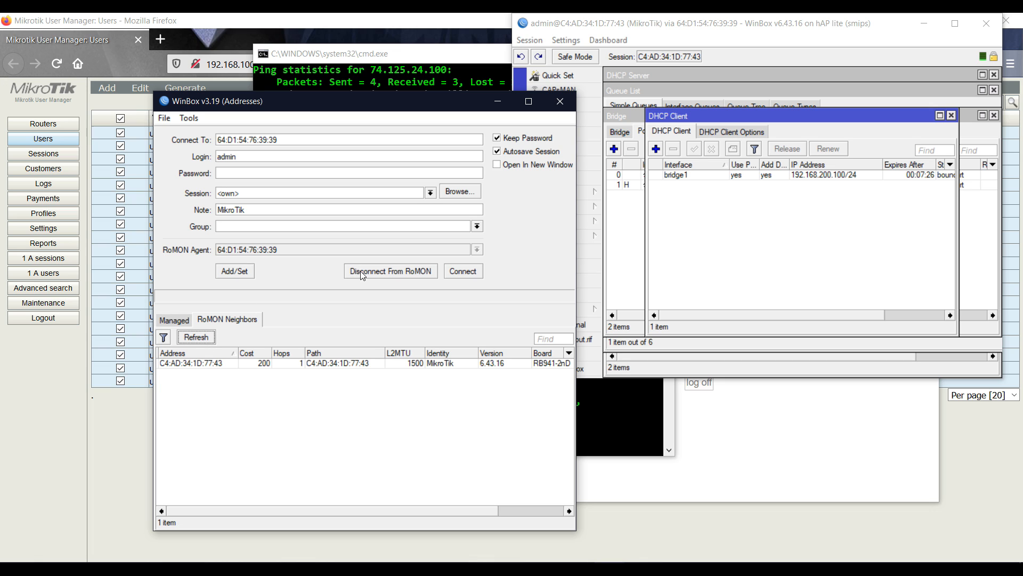
left_click(362, 271)
left_click(212, 320)
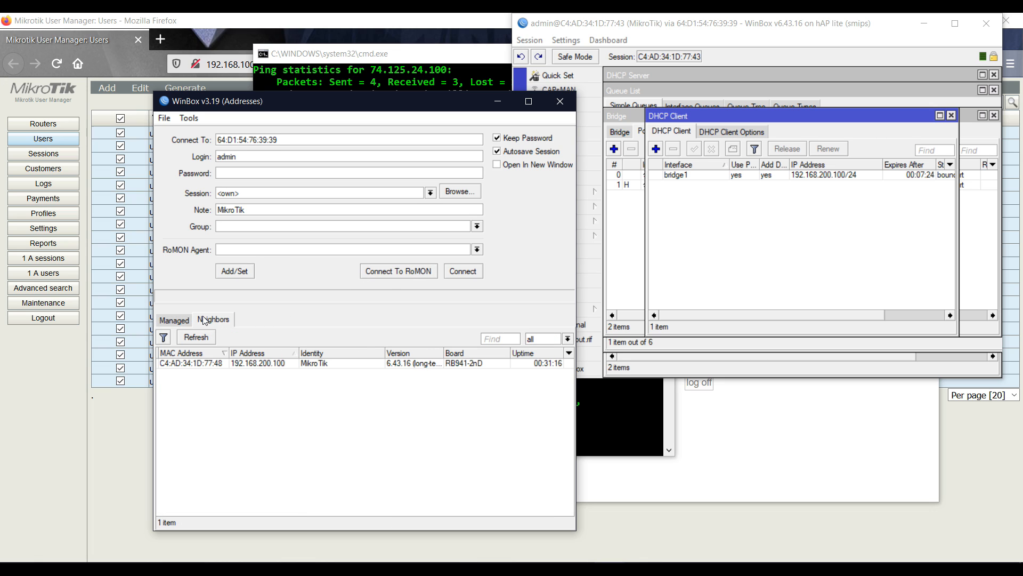
left_click(204, 363)
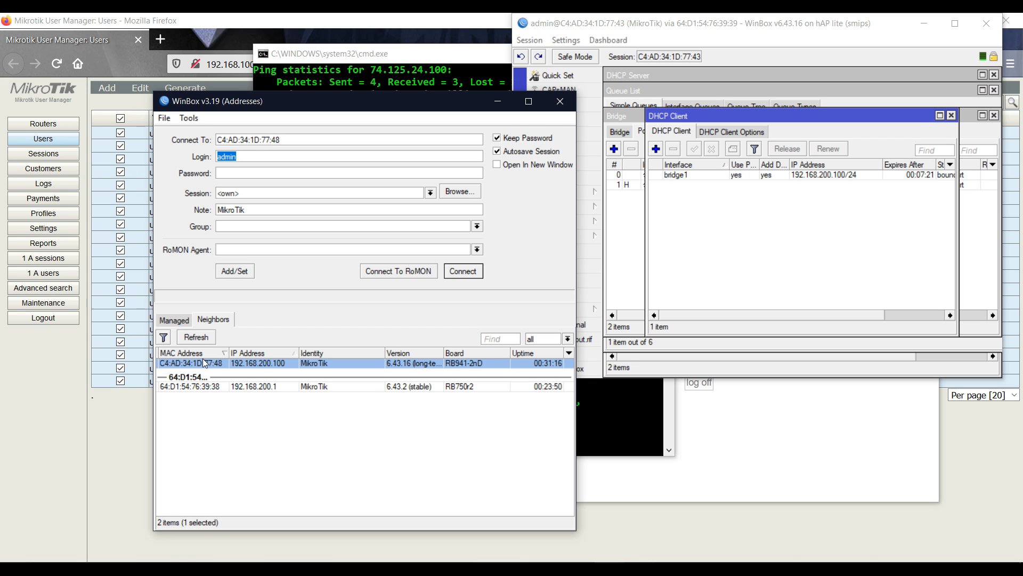
left_click(216, 386)
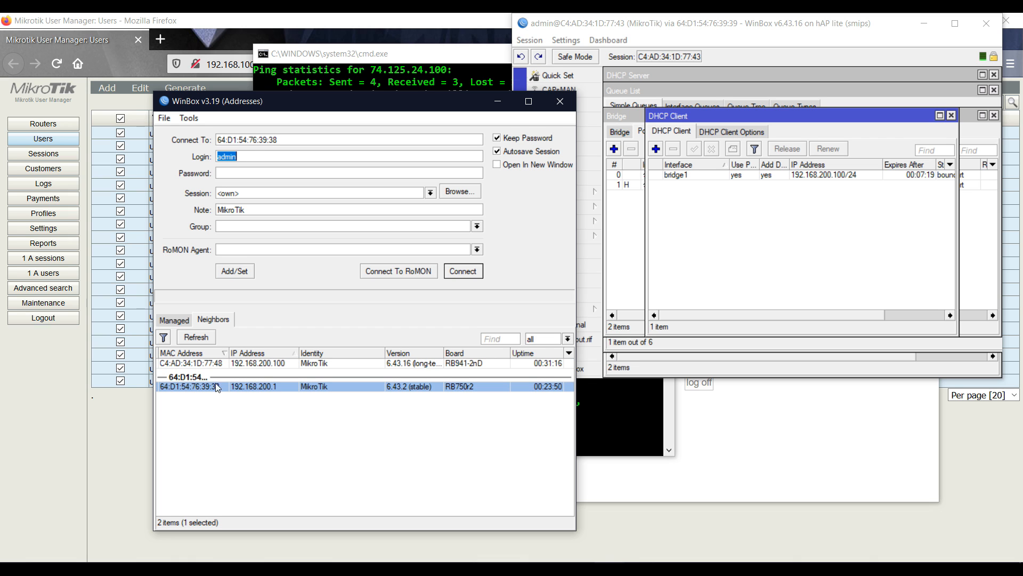
left_click(455, 273)
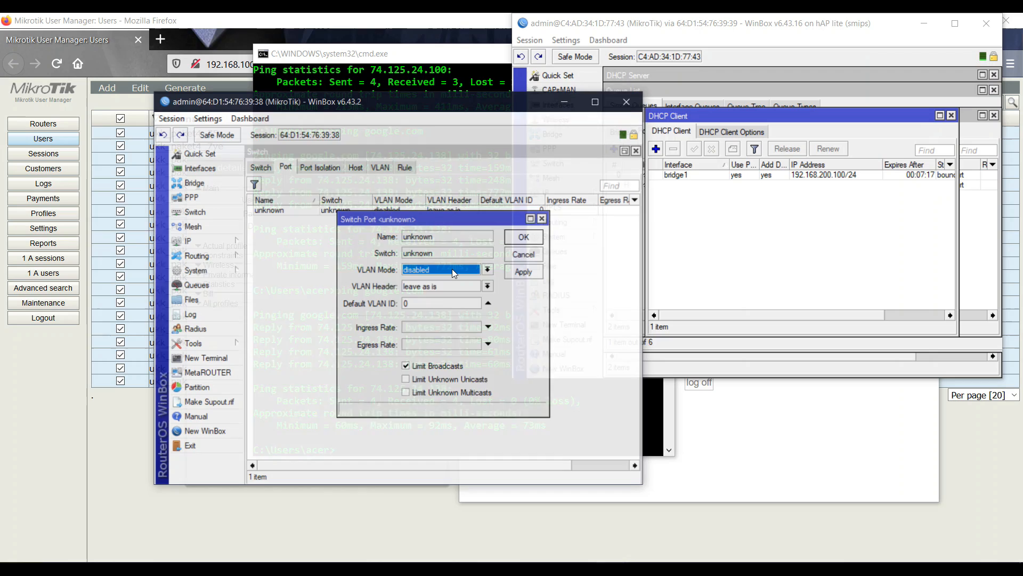
In the hEX lite session, open the IP > Firewall filter rules in a maximised window
left_click(531, 252)
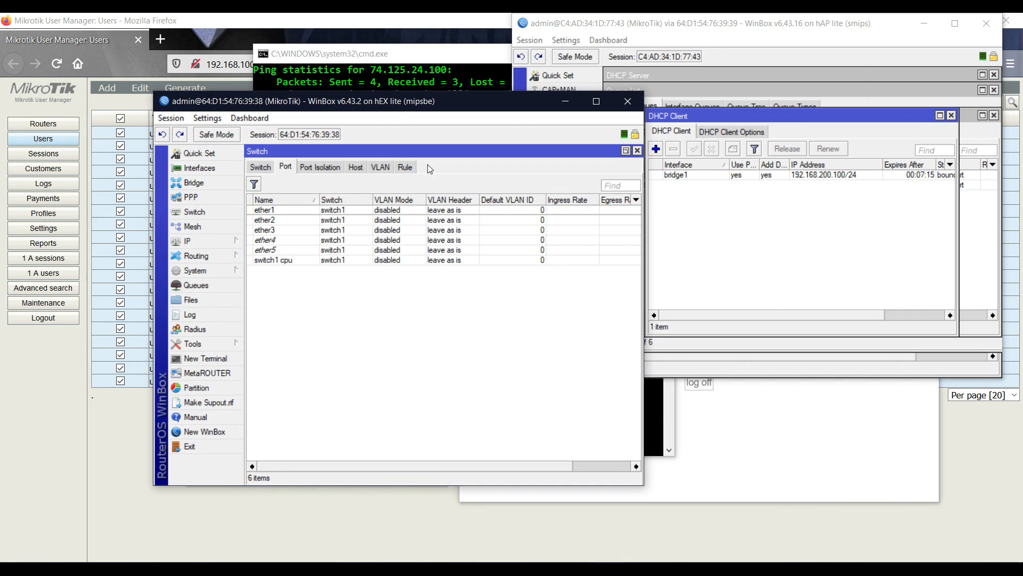
left_click_drag(394, 105, 286, 143)
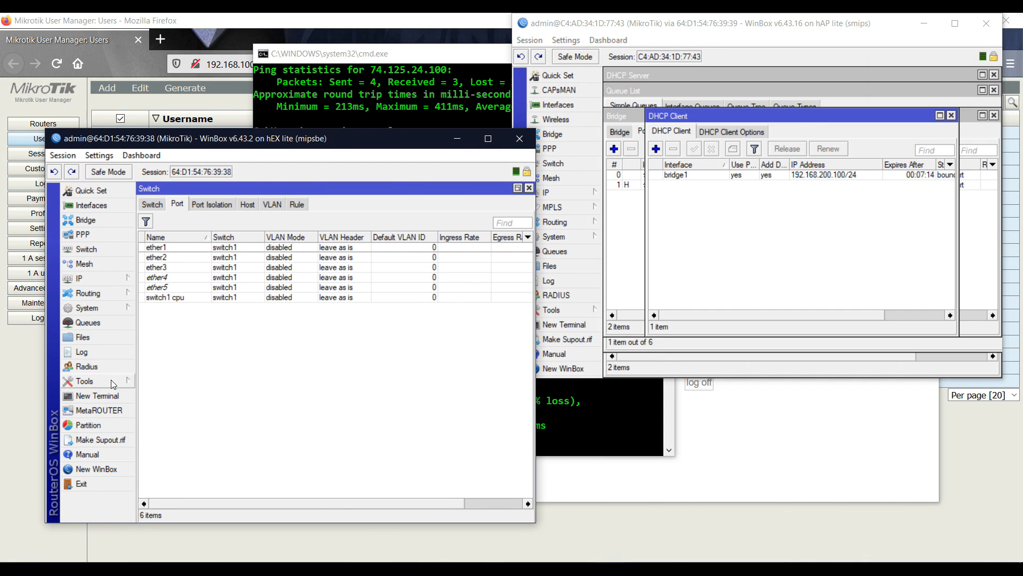
left_click(88, 278)
left_click(155, 319)
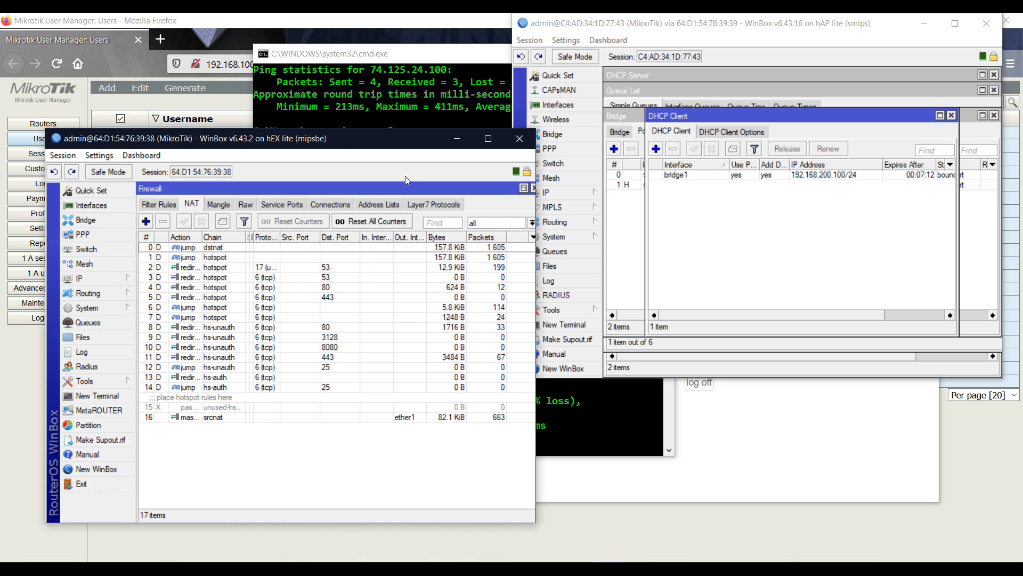
left_click(488, 139)
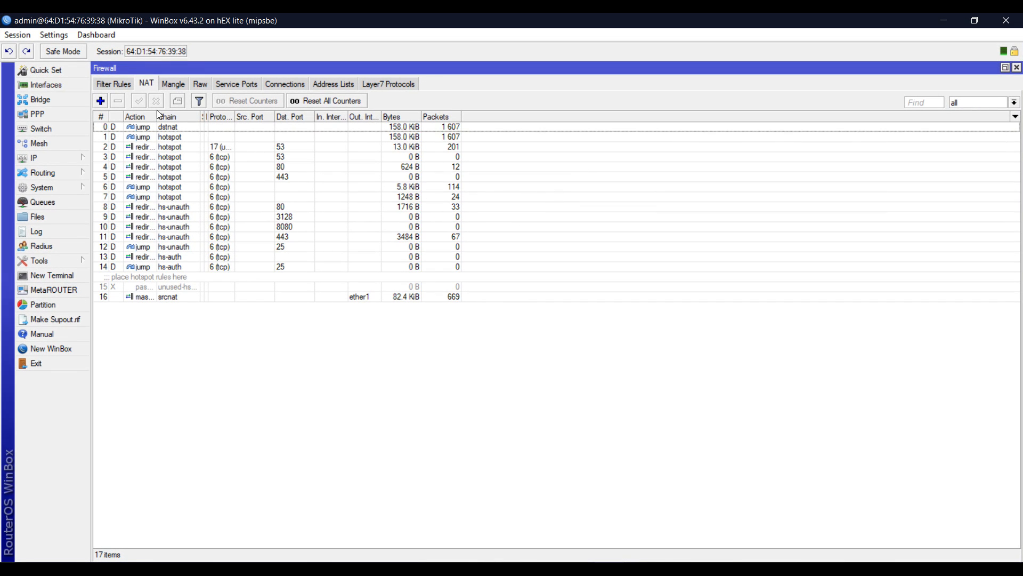
left_click(125, 82)
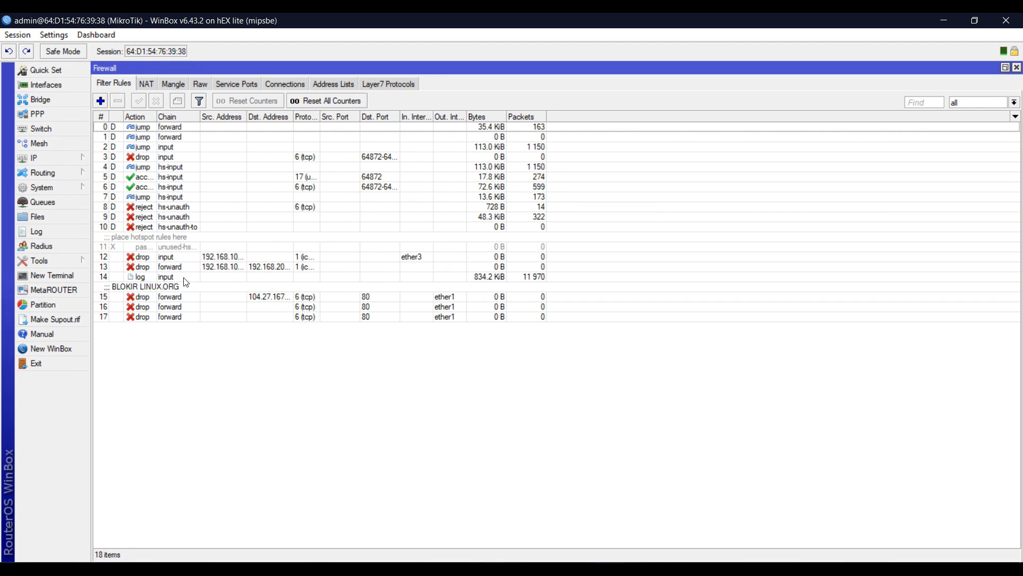
Select drop rule 12 and widen Src. Address to show the full 192.168.100.x ranges
left_click(175, 289)
left_click(177, 258)
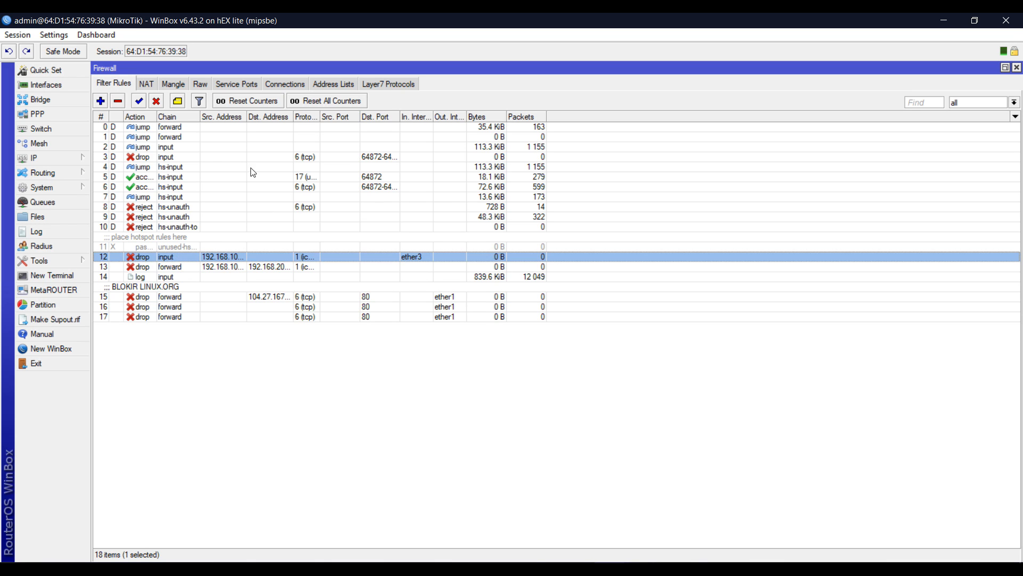
left_click_drag(246, 116, 371, 116)
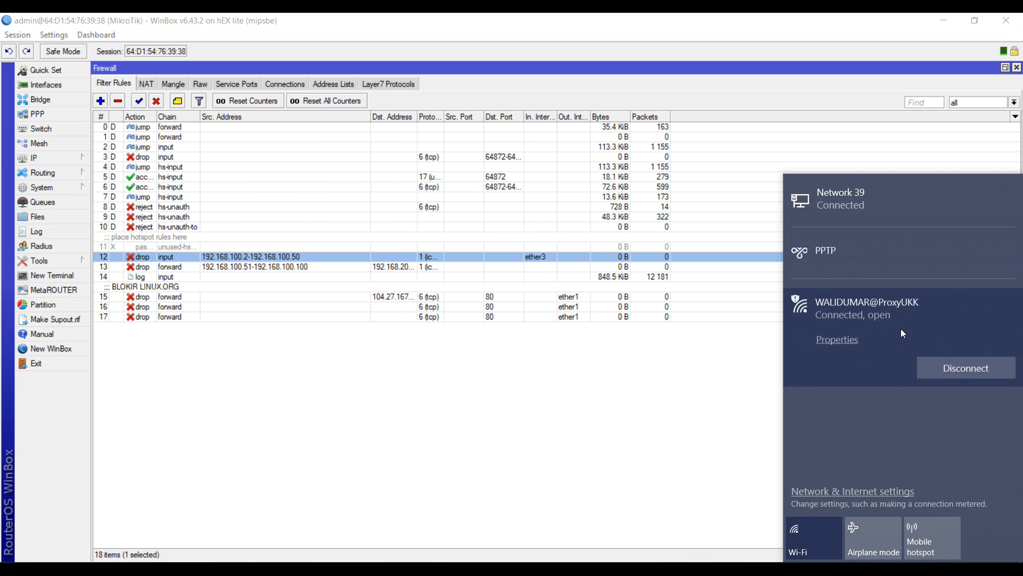
Disconnect from the open Wi-Fi network and run ipconfig in Command Prompt
left_click(938, 363)
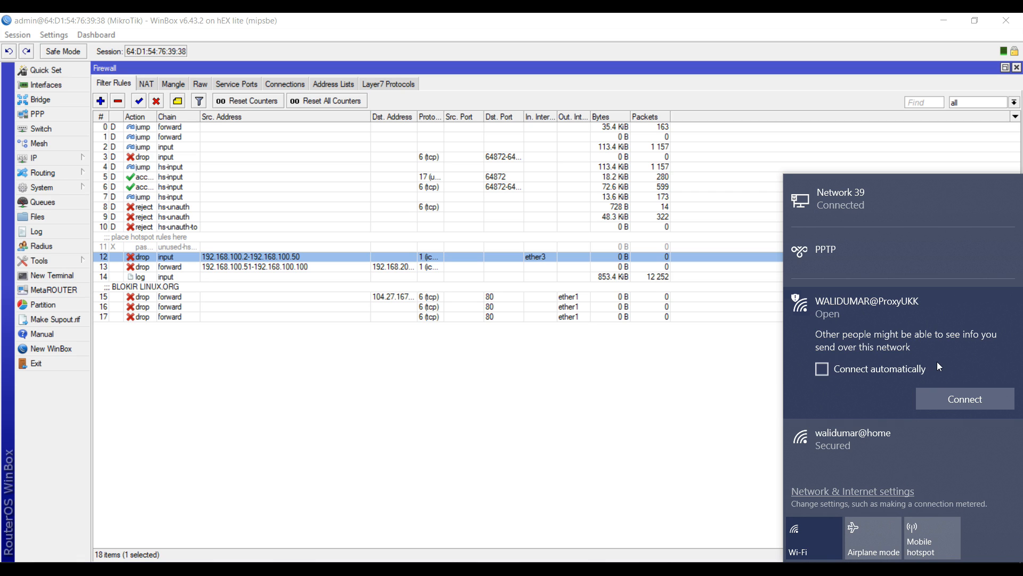
left_click(689, 413)
left_click(710, 568)
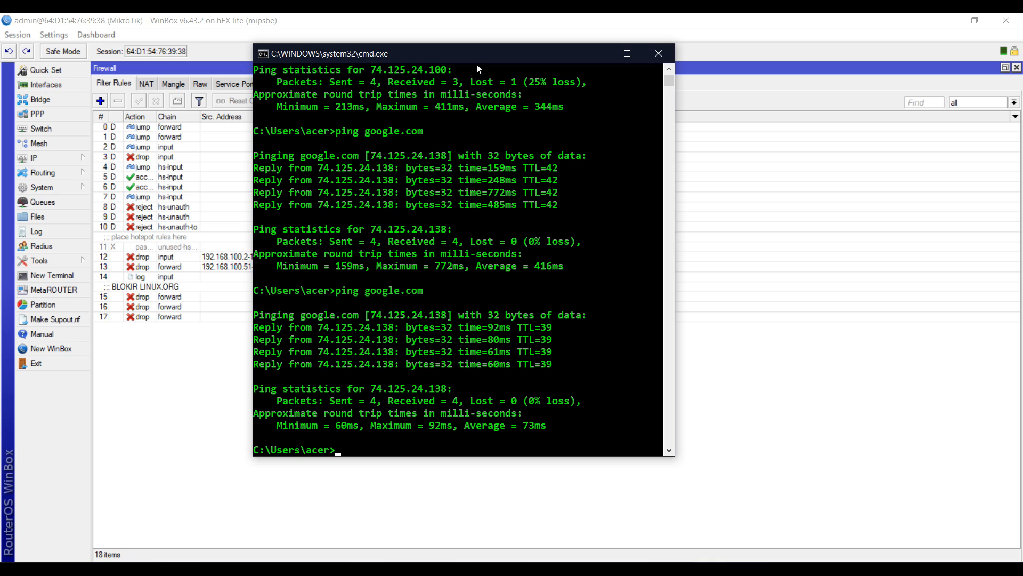
left_click_drag(478, 63, 846, 85)
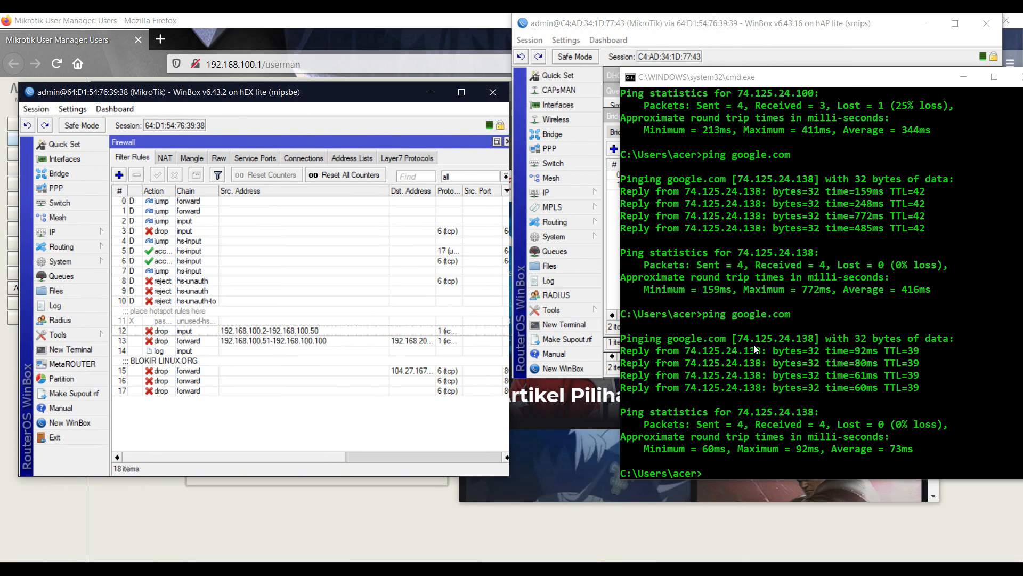
left_click(754, 349)
type("ipconfig")
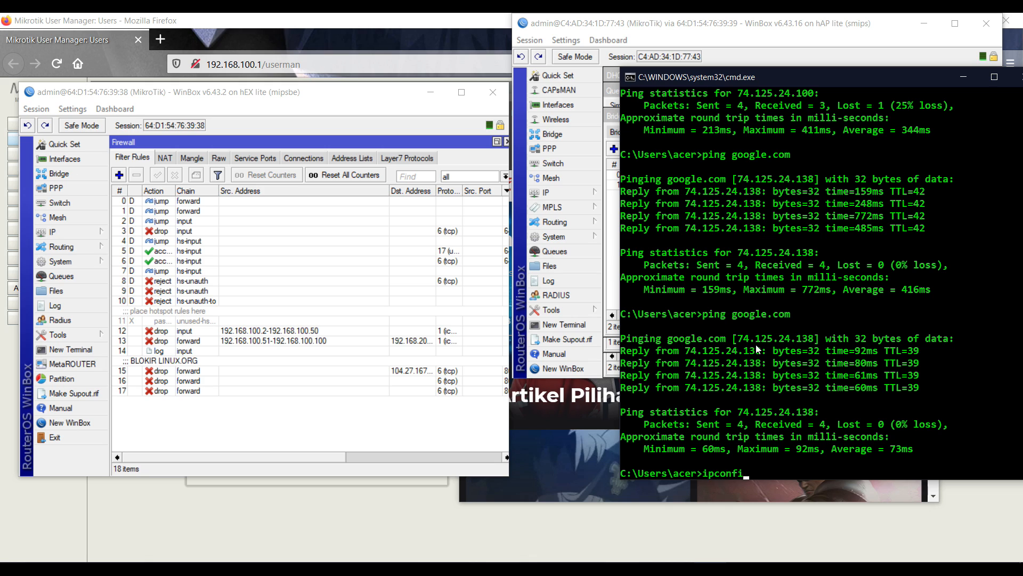
key("Return")
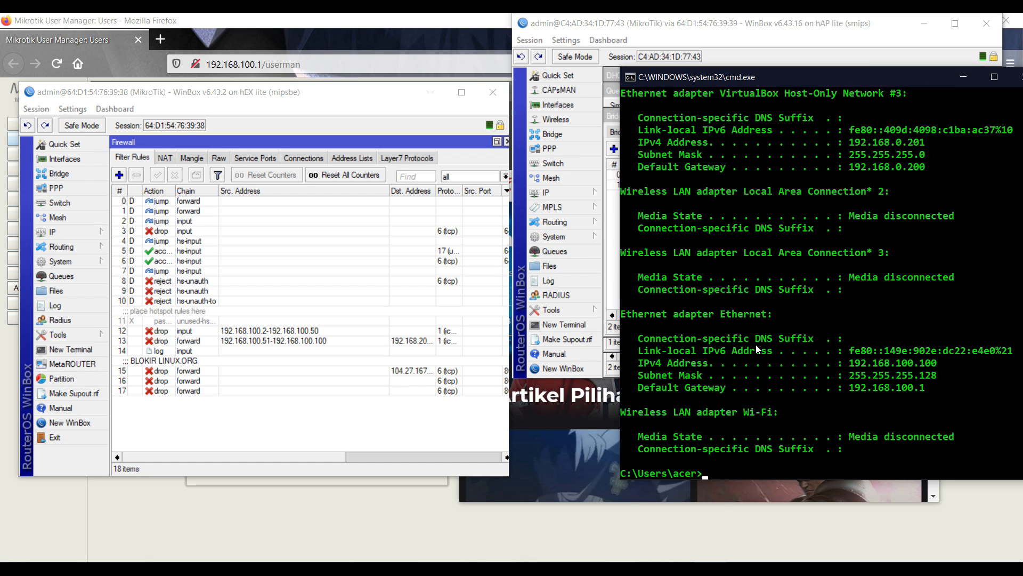
Ping 192.168.200.1, which replies four times under 1 ms, while widening the firewall address columns
type("ping")
left_click_drag(436, 190, 475, 192)
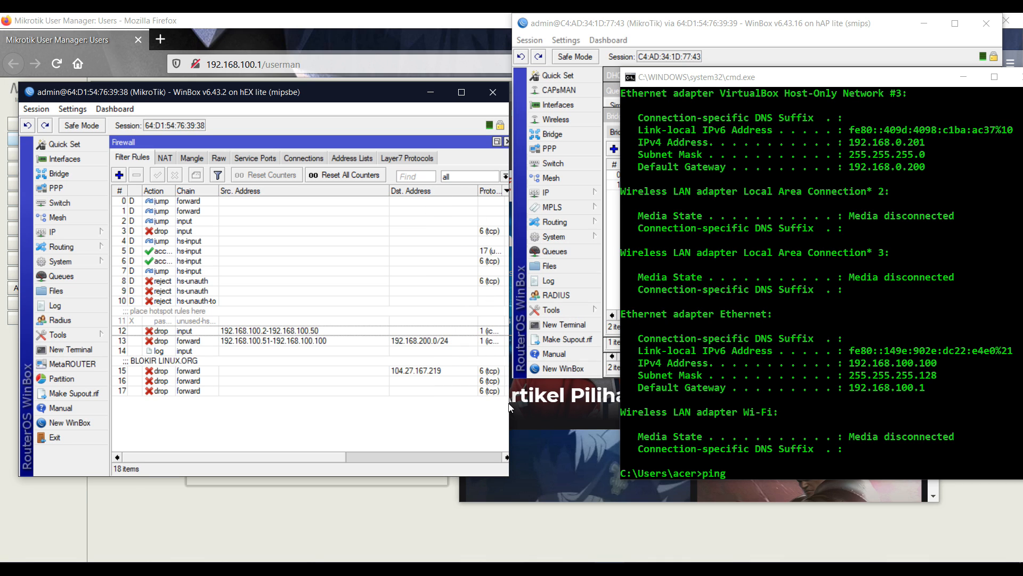
left_click_drag(509, 406, 760, 379)
left_click(796, 363)
type("192.18")
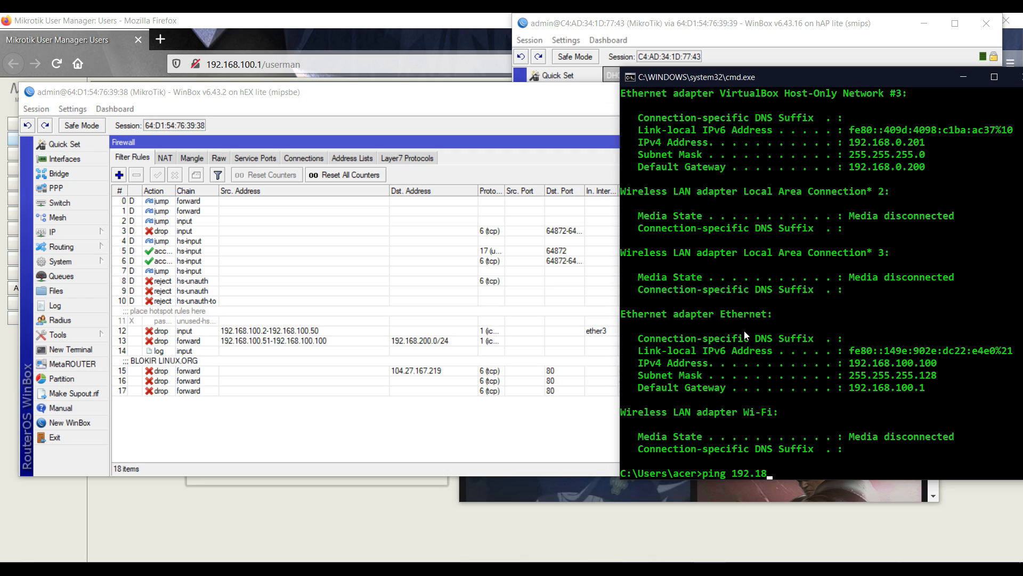
key("BackSpace")
type("68.200.1")
key("Return")
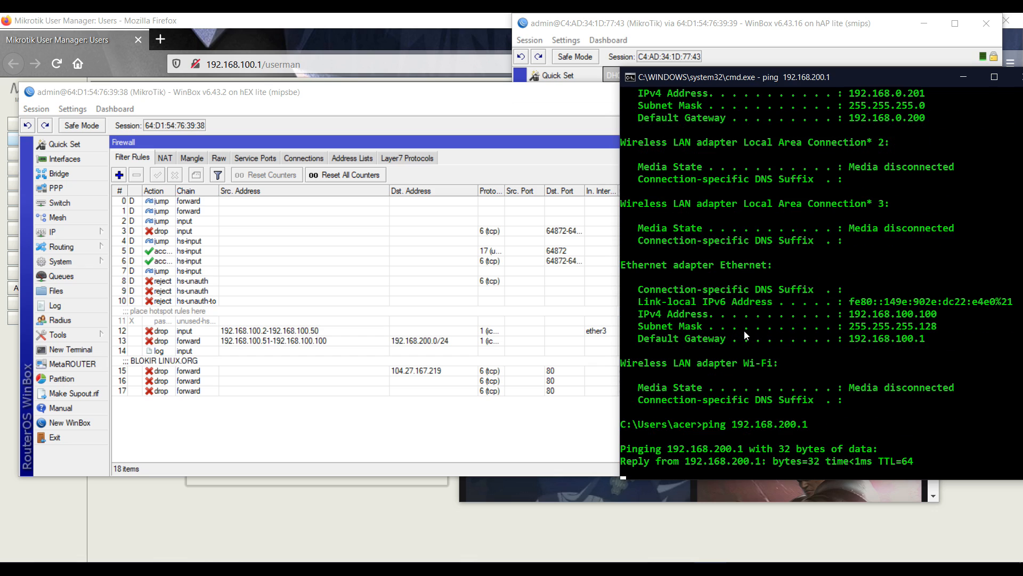
Widen the Firewall window to show byte and packet counters and select log rule 14
left_click(549, 117)
left_click_drag(753, 255, 867, 257)
left_click(662, 351)
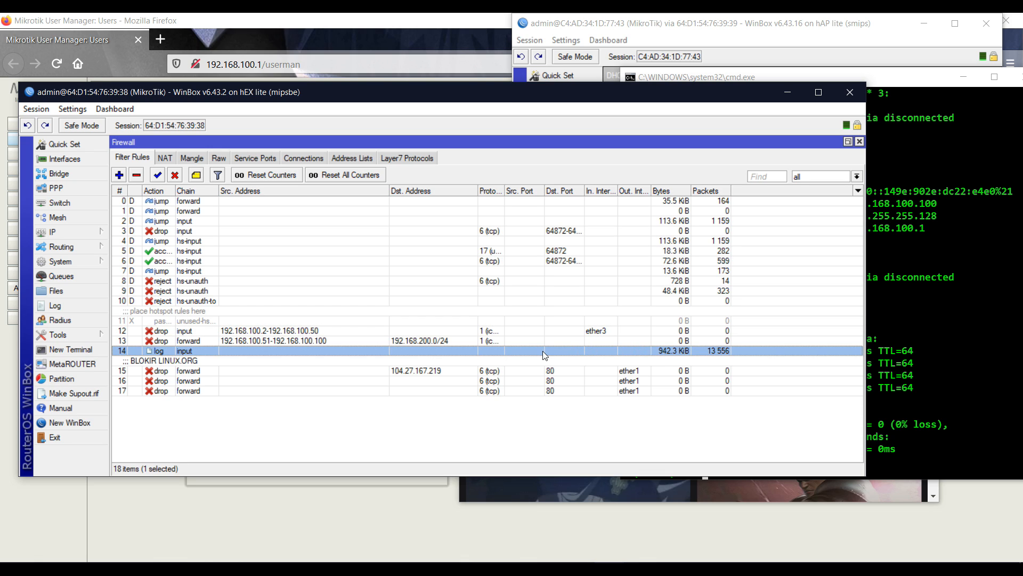
left_click(55, 306)
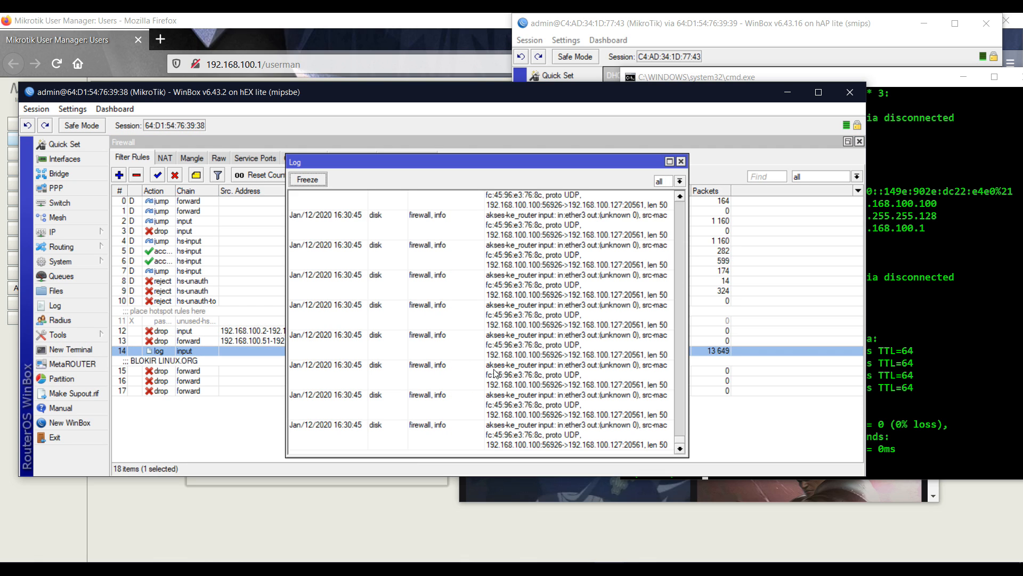
left_click(681, 161)
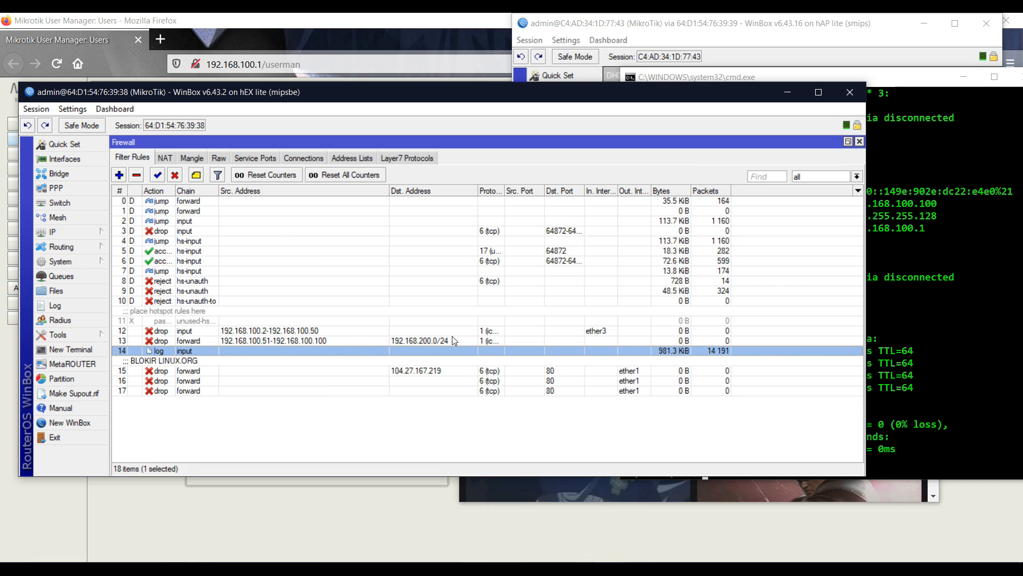
left_click(453, 341)
left_click(302, 332)
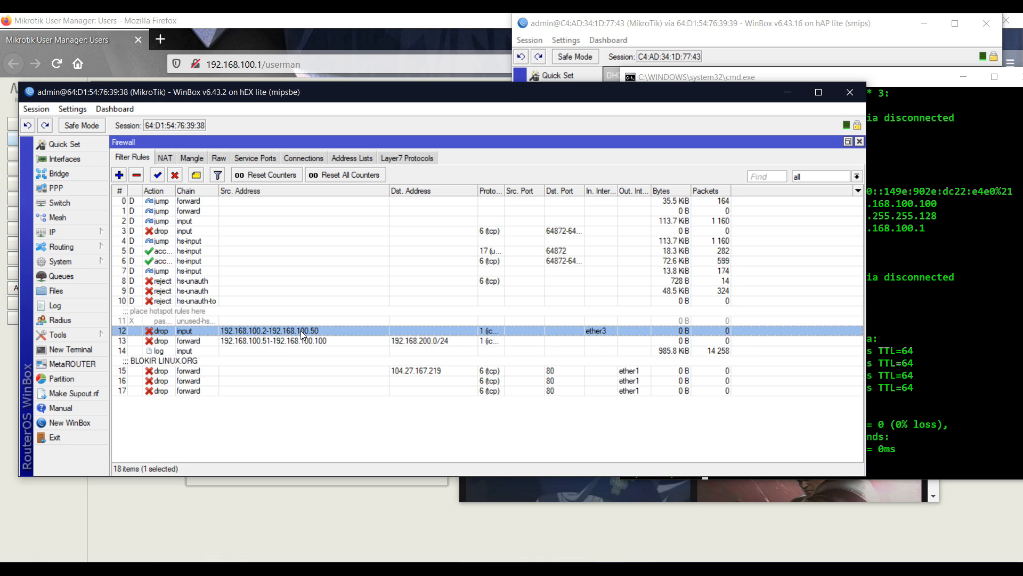
left_click(922, 330)
left_click(386, 341)
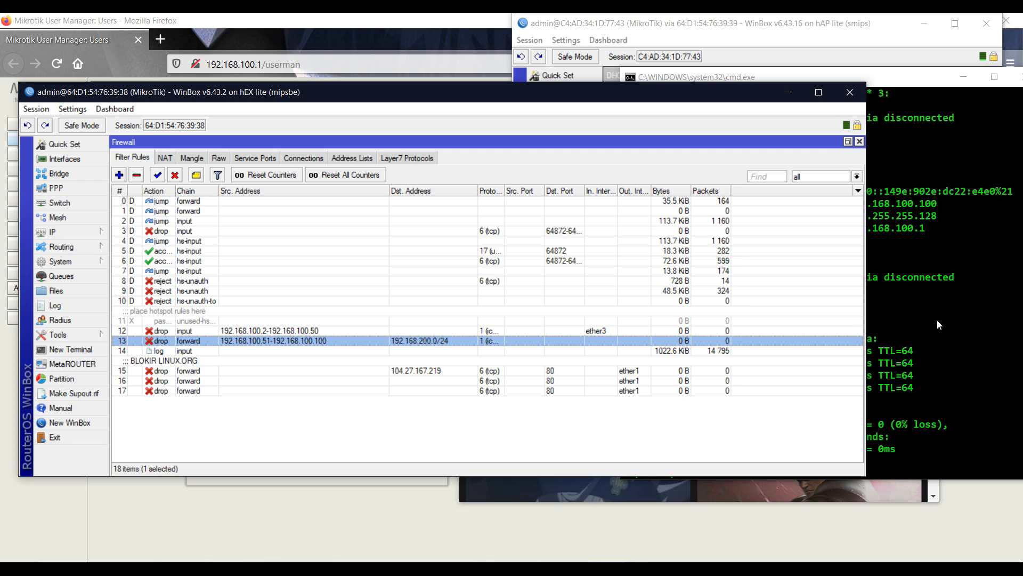
Open the wlan1 client's entry in the second router's Wireless Registration list to read Last IP 192.168.200.98
left_click(732, 40)
left_click(592, 193)
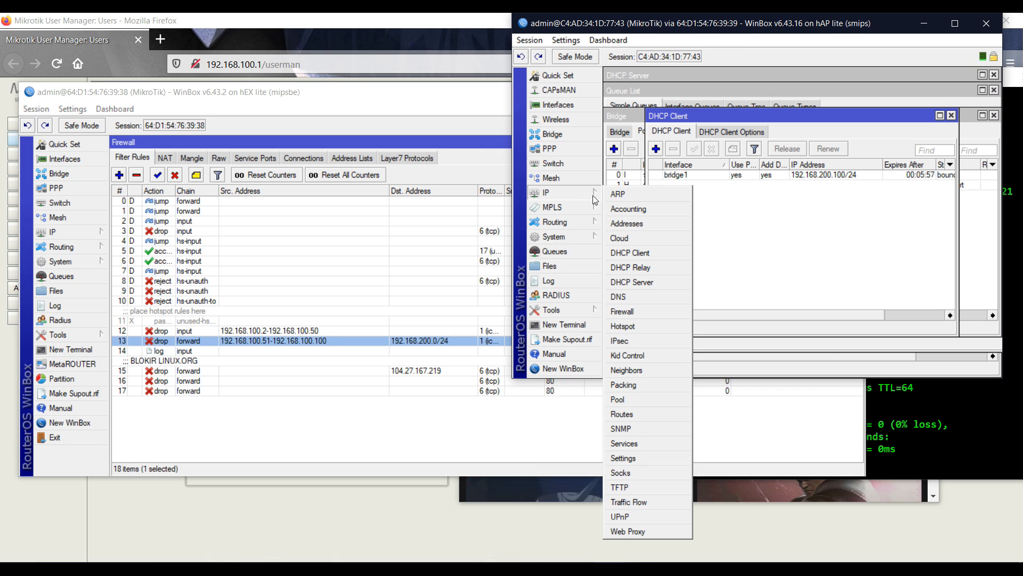
left_click(563, 119)
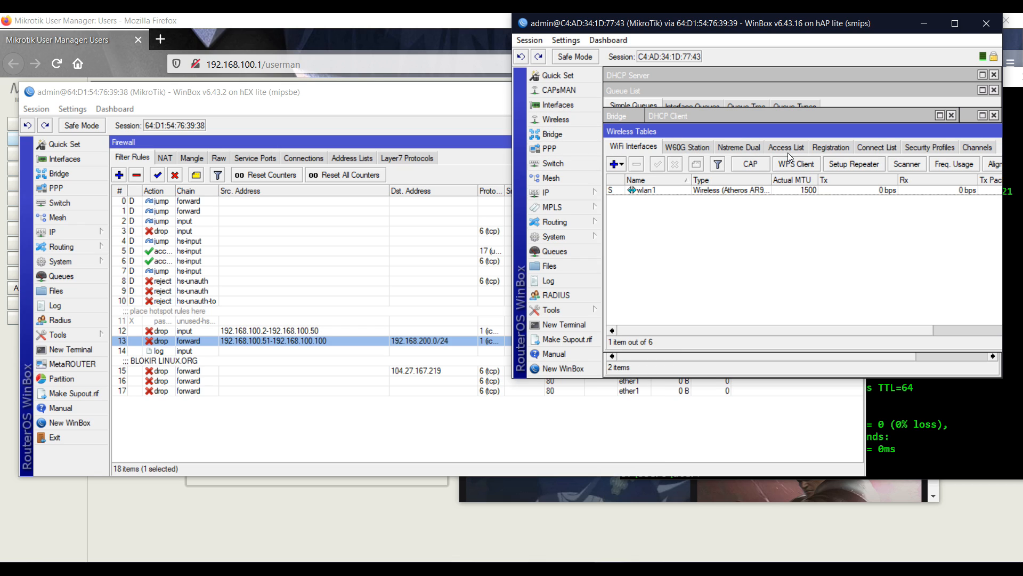
left_click(827, 152)
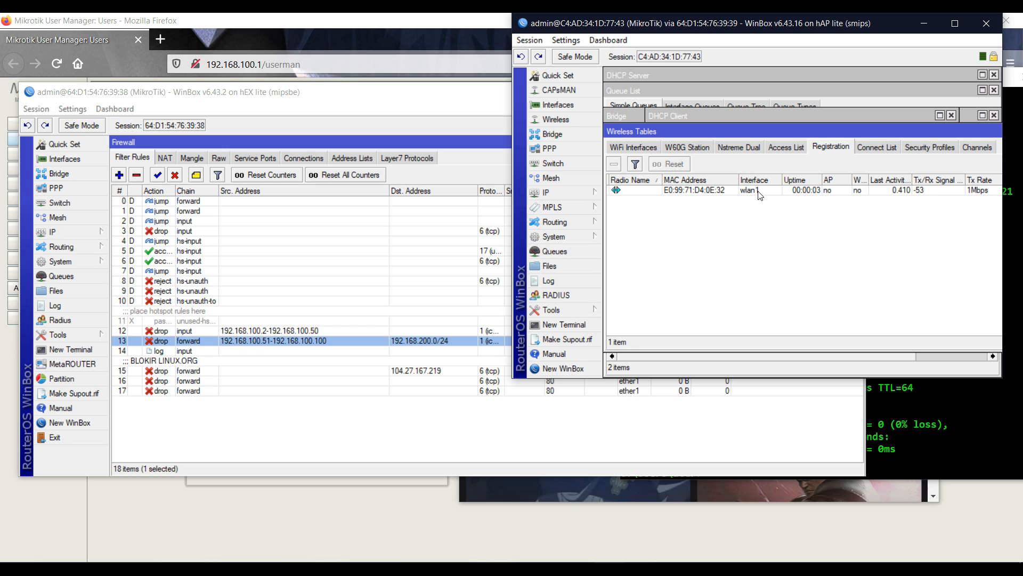
double_click(757, 191)
left_click(696, 93)
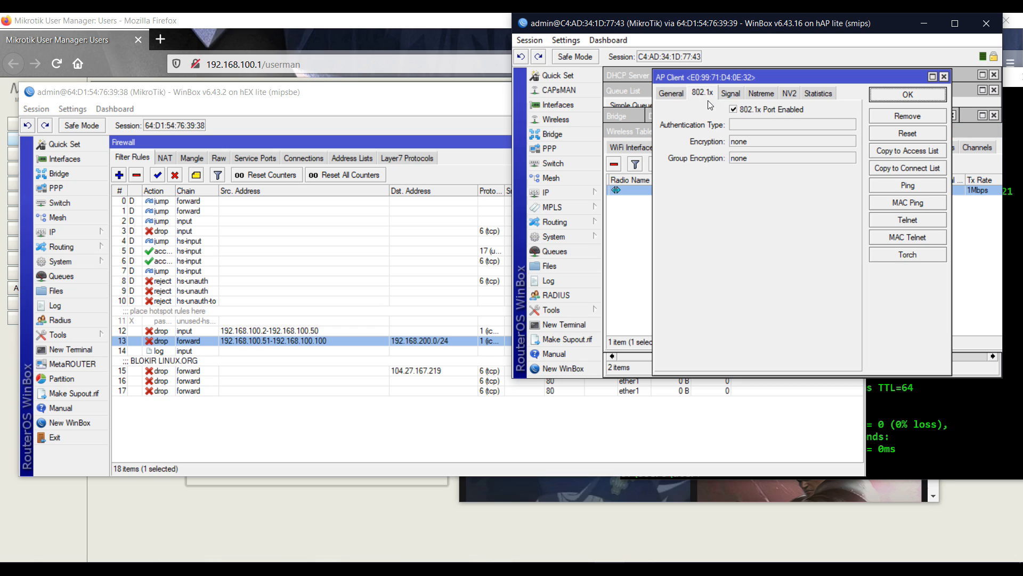
left_click(669, 93)
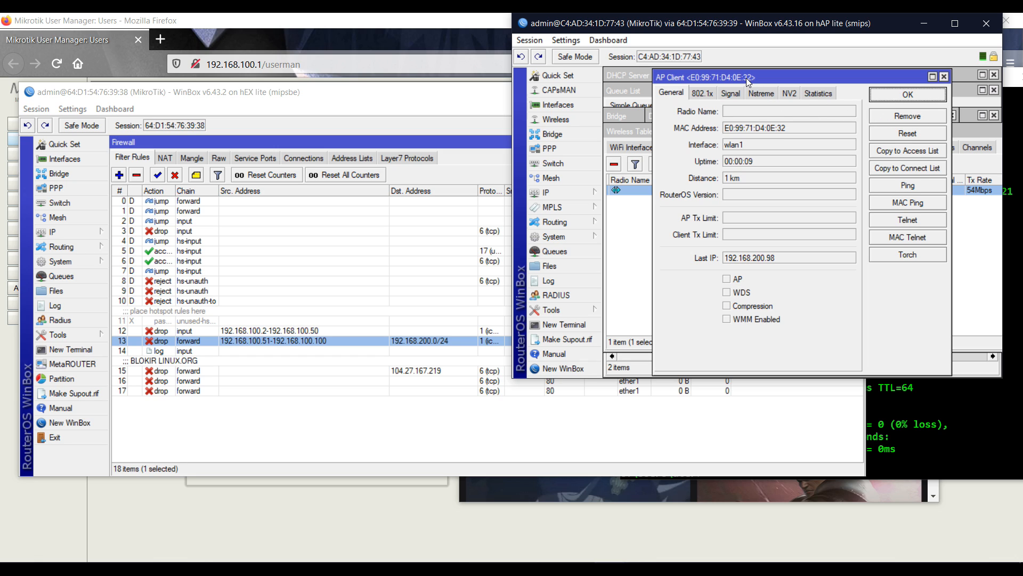
left_click_drag(746, 77, 754, 84)
left_click(960, 439)
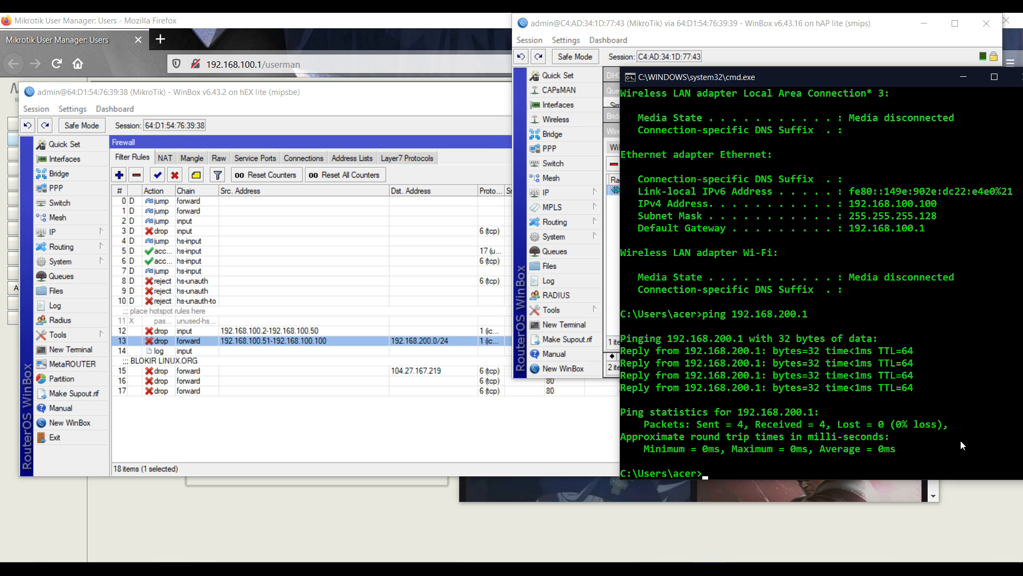
Ping 192.168.200.98, which is unreachable, and check the firewall rule counters
key("Up")
key("BackSpace")
type("98")
key("Return")
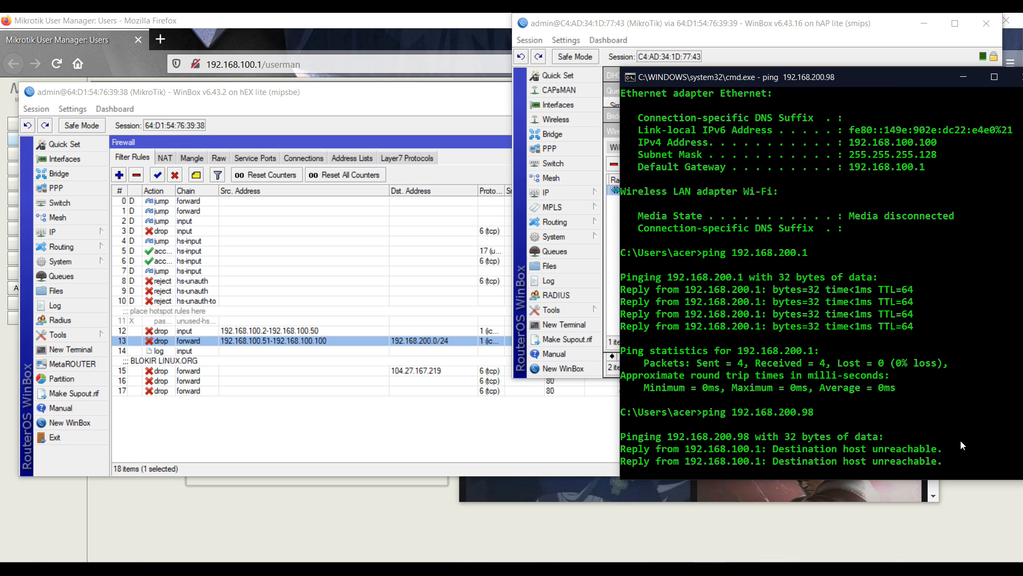
left_click(537, 436)
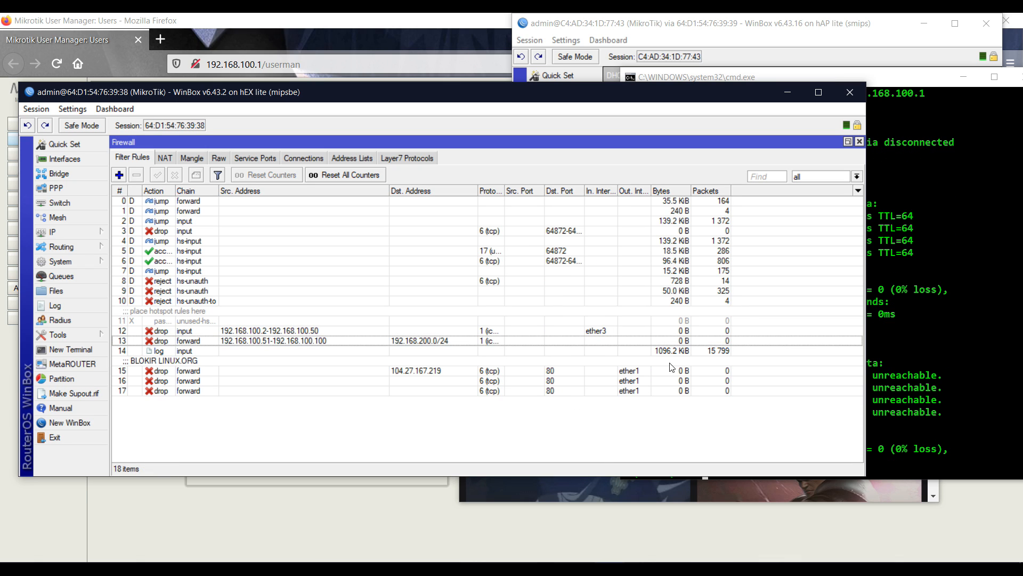
left_click(888, 369)
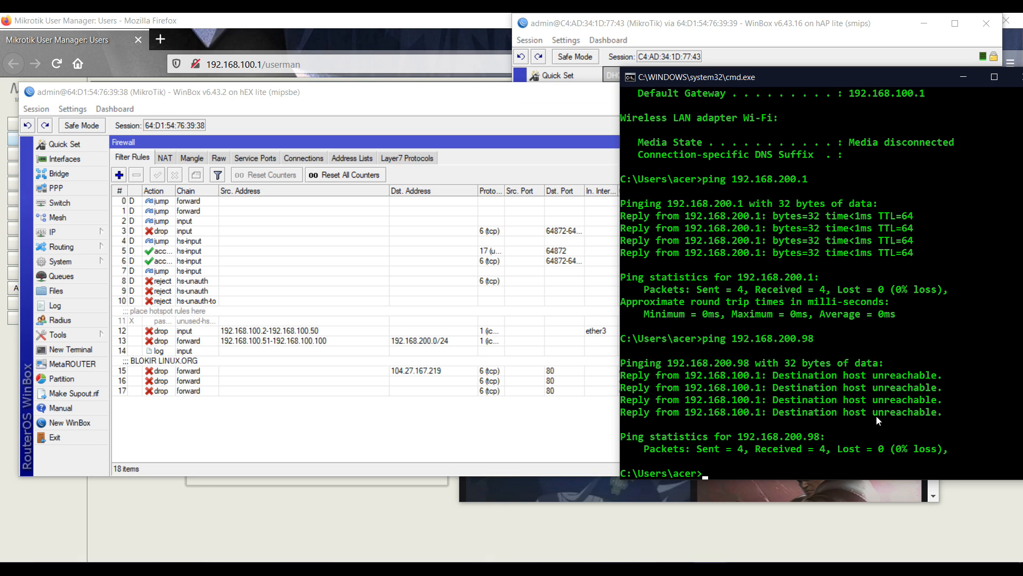
Ping 192.168.200.1 to confirm it still replies, then stop it with Ctrl+C
key("Up")
key("BackSpace")
key("BackSpace")
type("1")
key("Return")
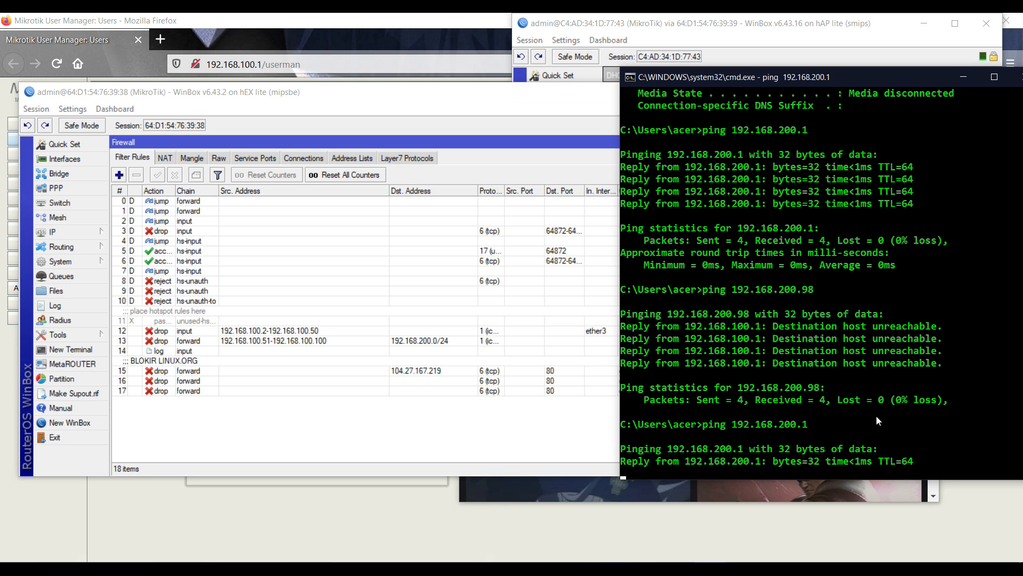
key("ctrl+c")
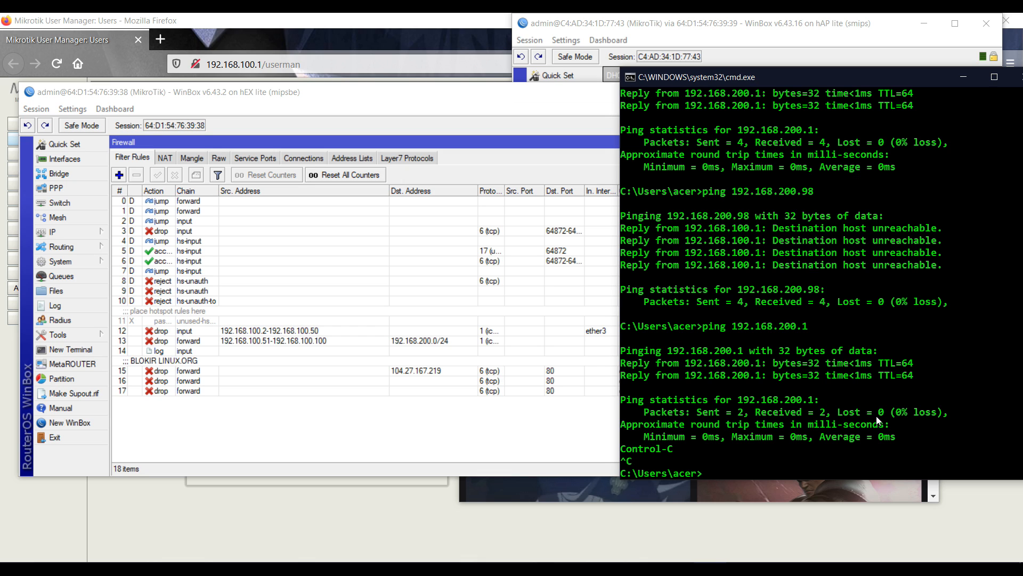
Start a continuous ping to 192.168.200.98 with -t
left_click_drag(395, 93, 684, 231)
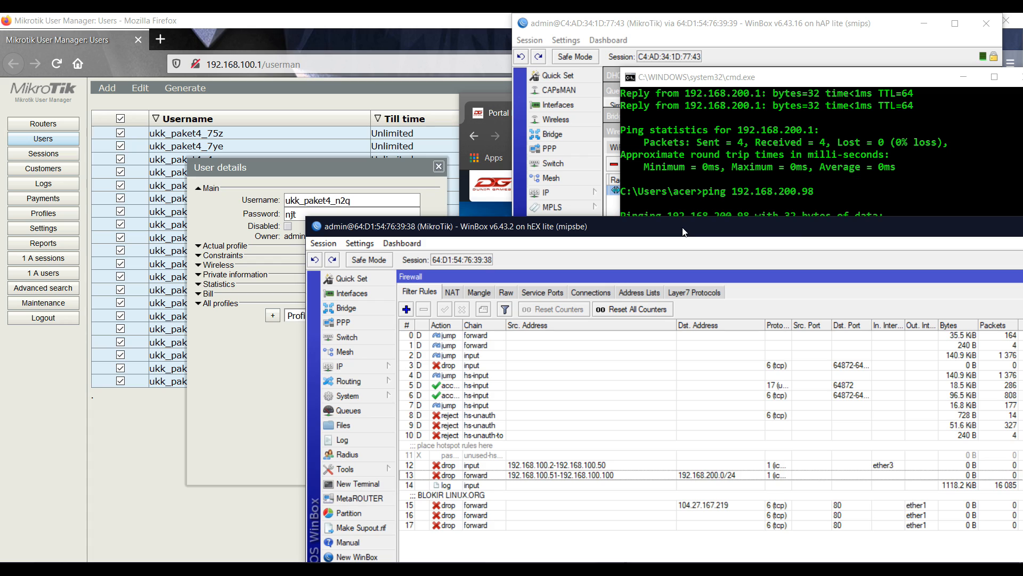
left_click(696, 212)
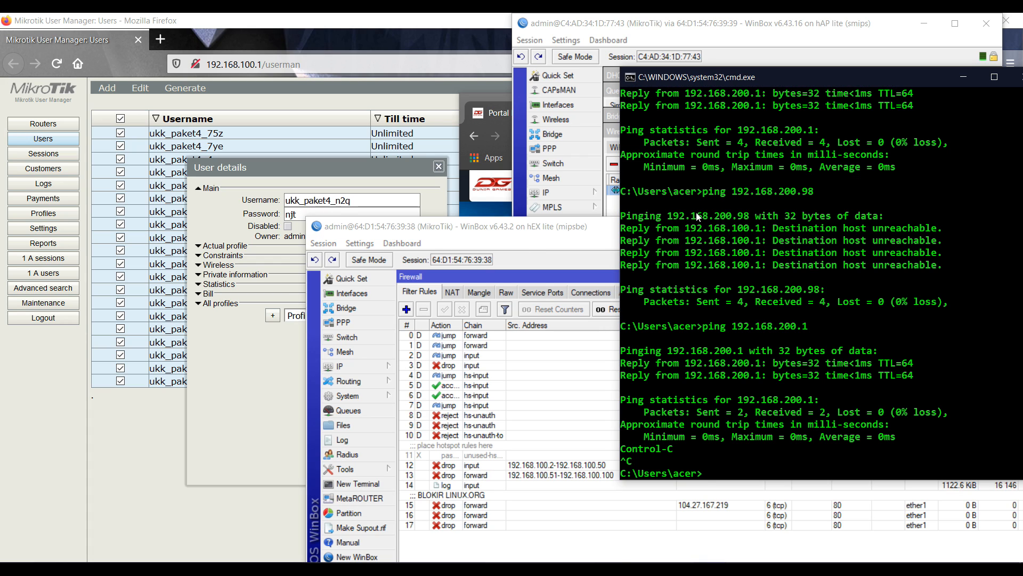
key("Up")
key("Up")
type("-")
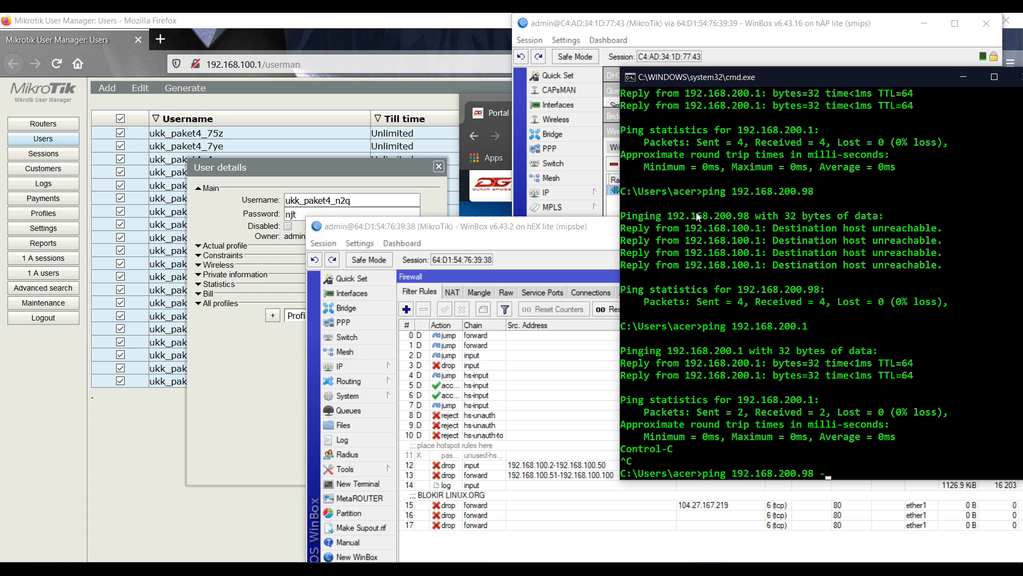
type("t'")
key("Return")
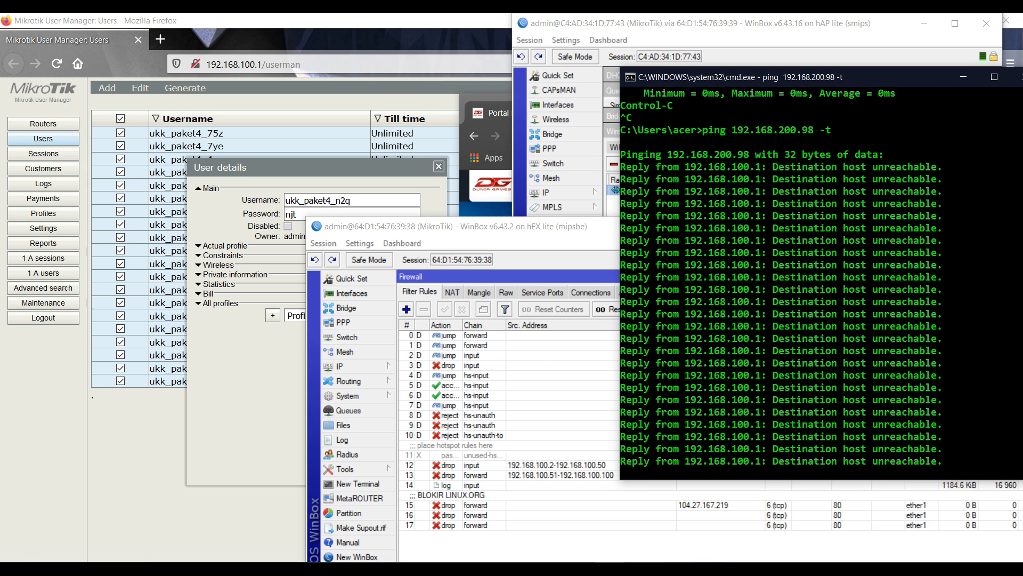
On the hEX router, show IP > Hotspot active users, including client 192.168.200.98
mouse_move(611, 569)
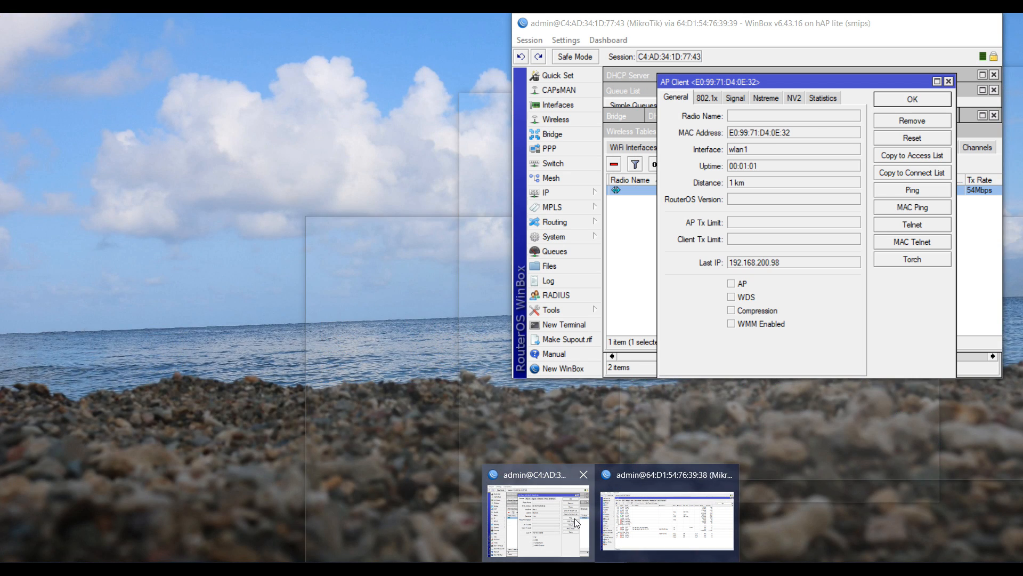
left_click(574, 518)
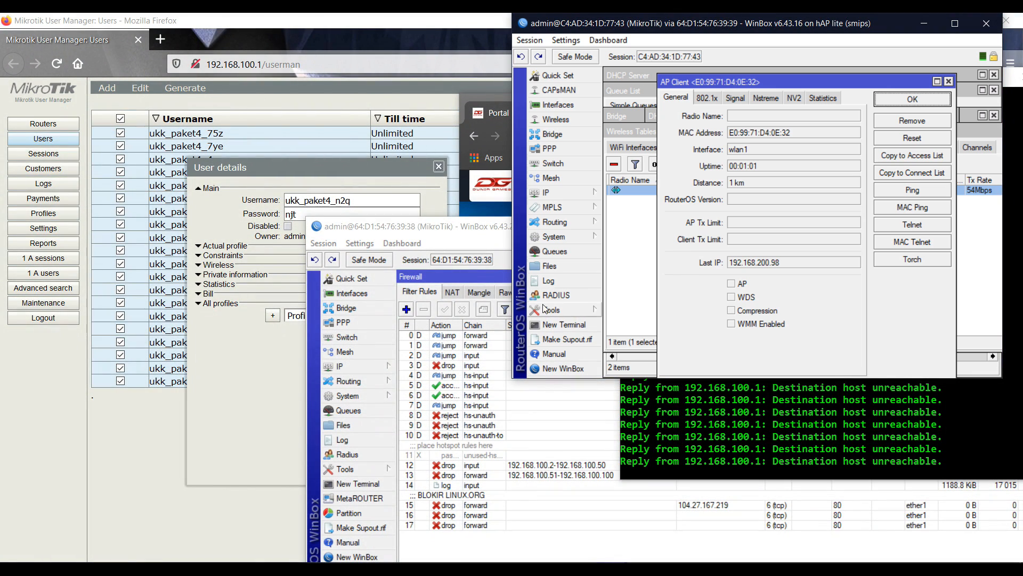
mouse_move(610, 569)
left_click(637, 514)
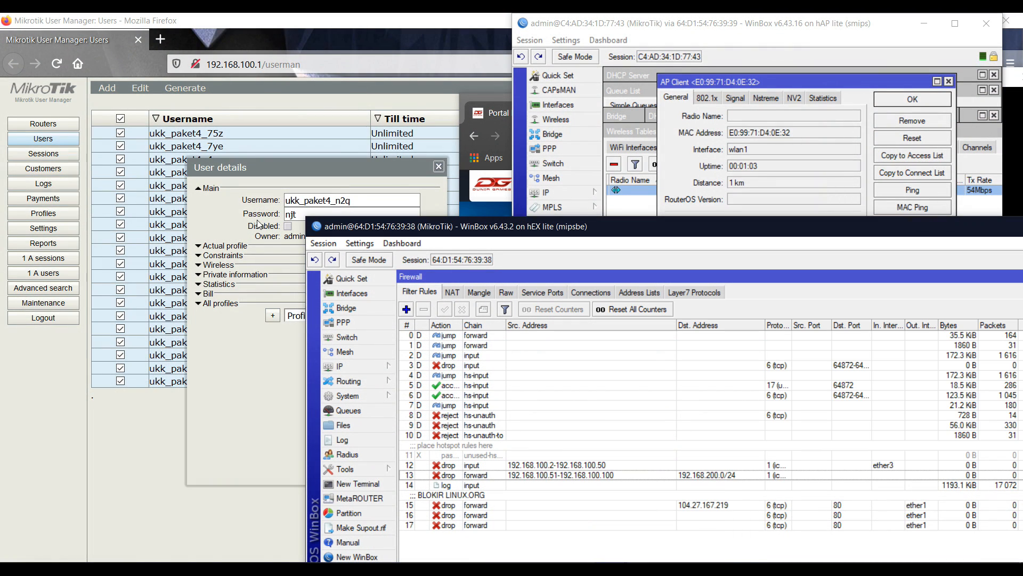
left_click_drag(419, 226, 203, 116)
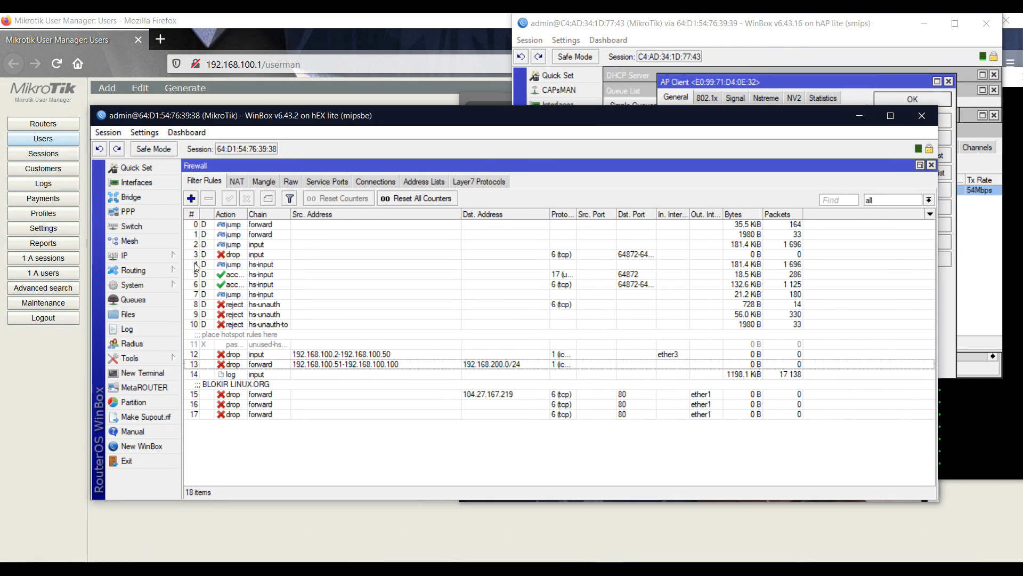
left_click(176, 259)
left_click(201, 334)
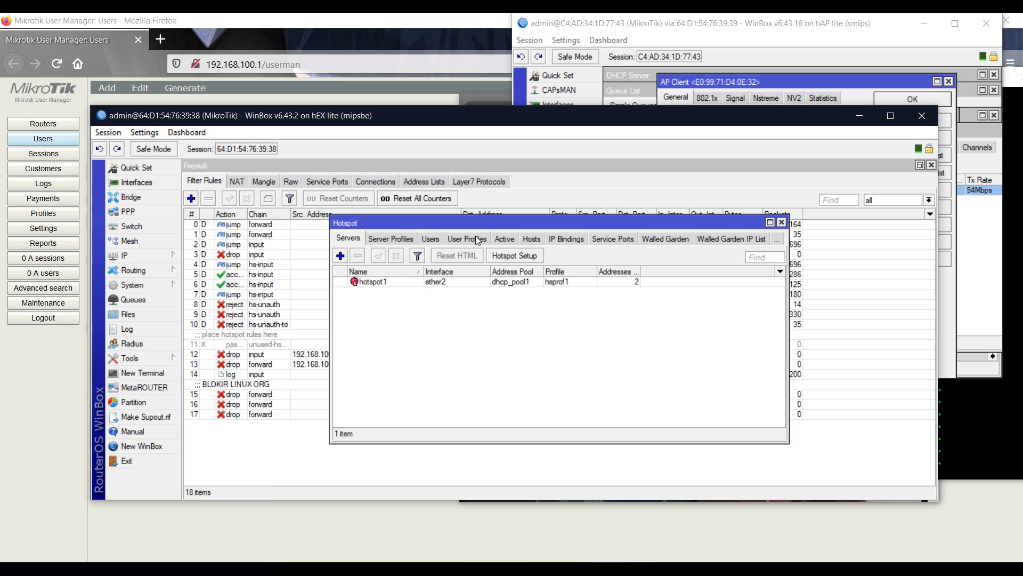
left_click(500, 237)
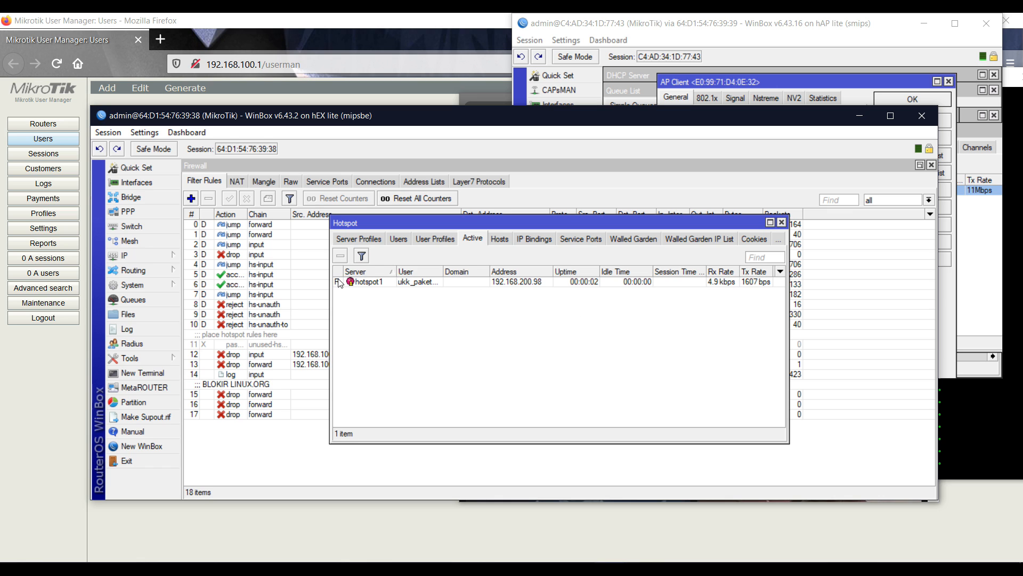
Compare the running ping with the firewall drop rule counters
left_click(973, 388)
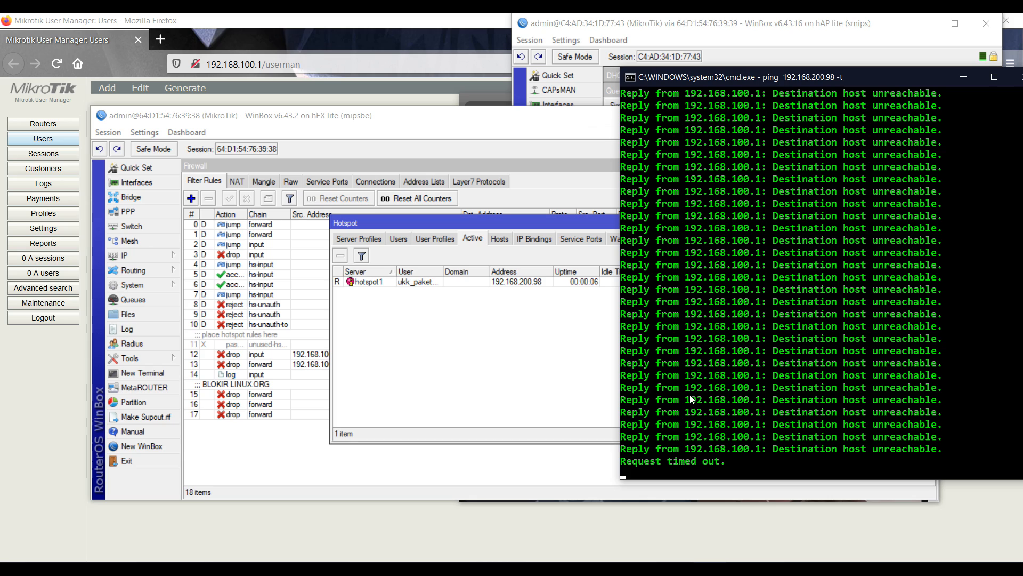
left_click(296, 467)
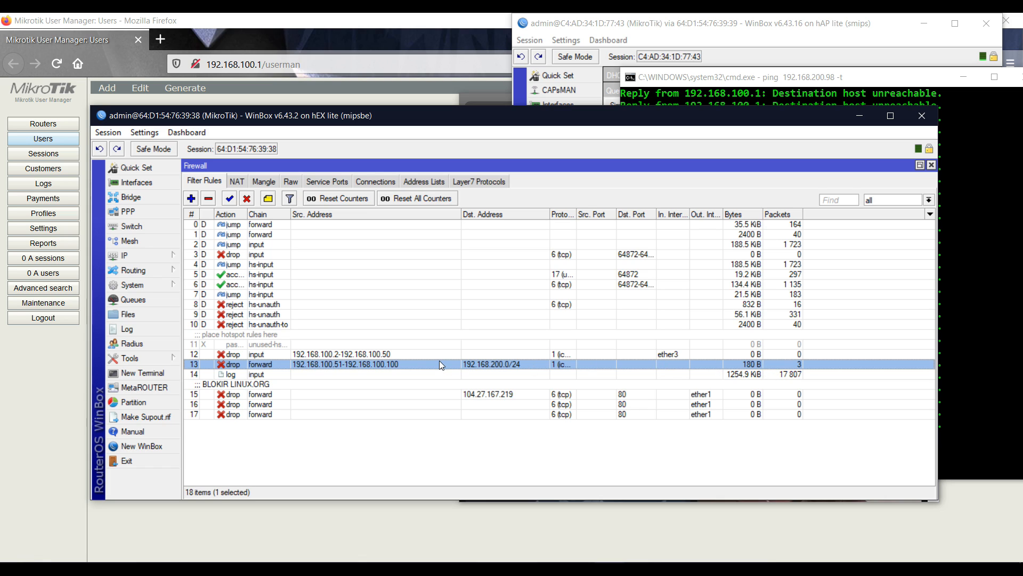
left_click(407, 356)
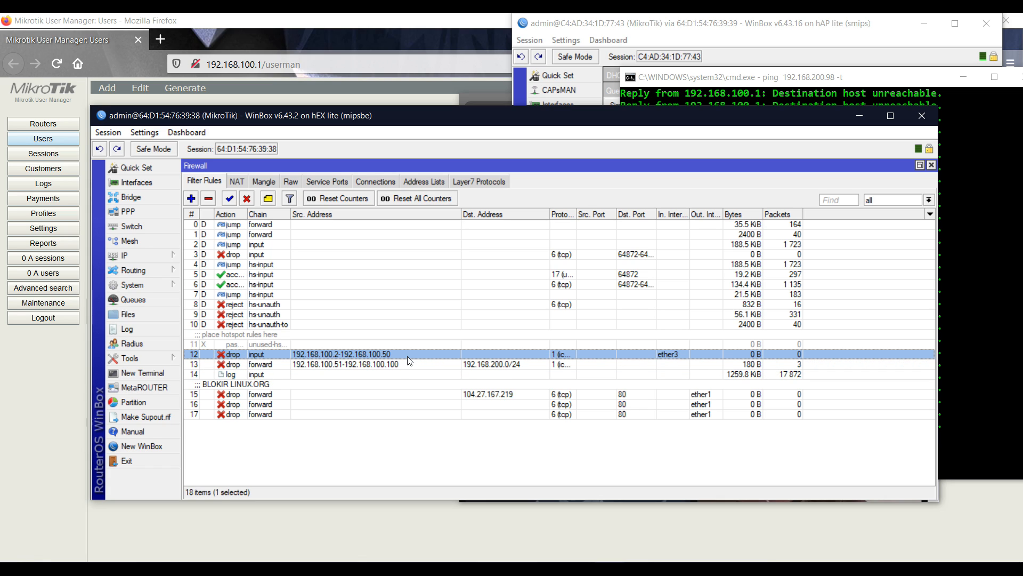
Stop the continuous ping with Ctrl+C and run ipconfig
left_click_drag(460, 119, 385, 139)
left_click(710, 568)
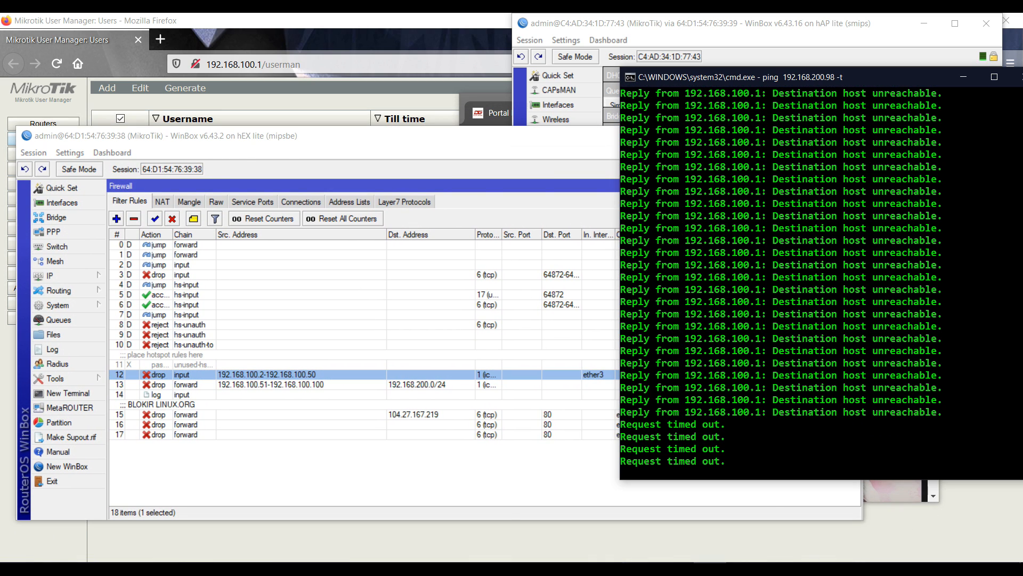
left_click(238, 371)
left_click(883, 296)
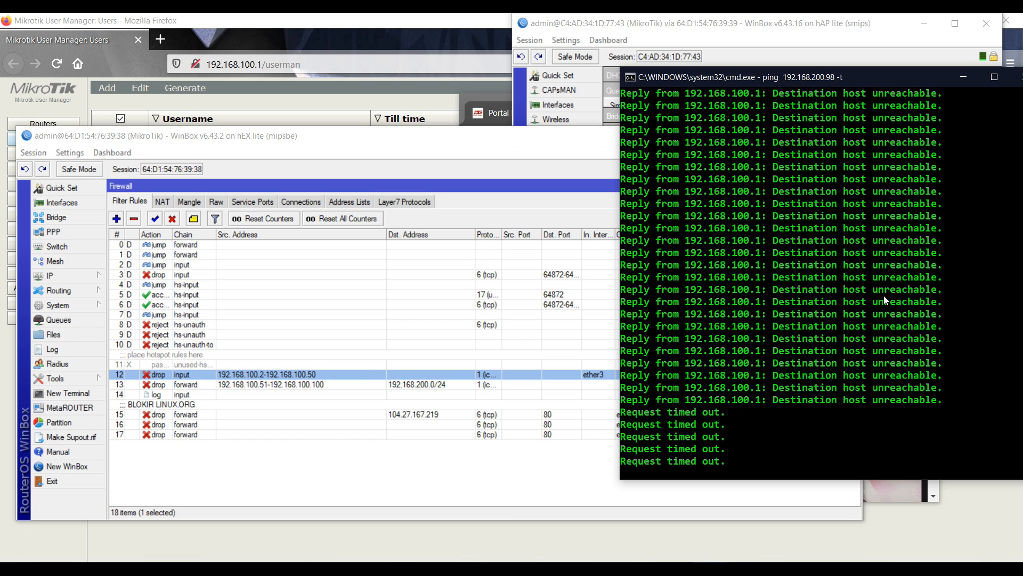
key("ctrl+c")
type("ipconfig")
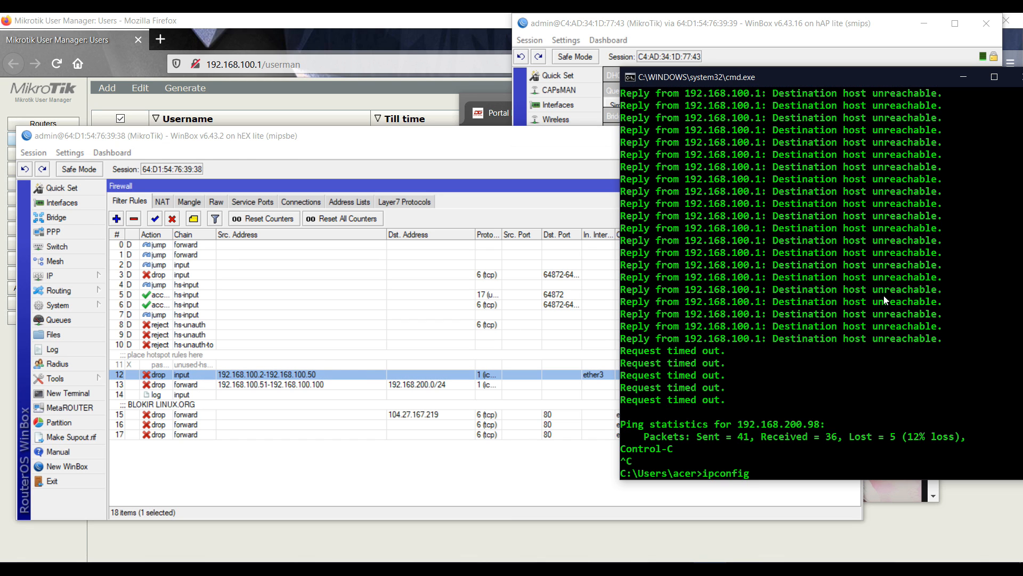
key("Return")
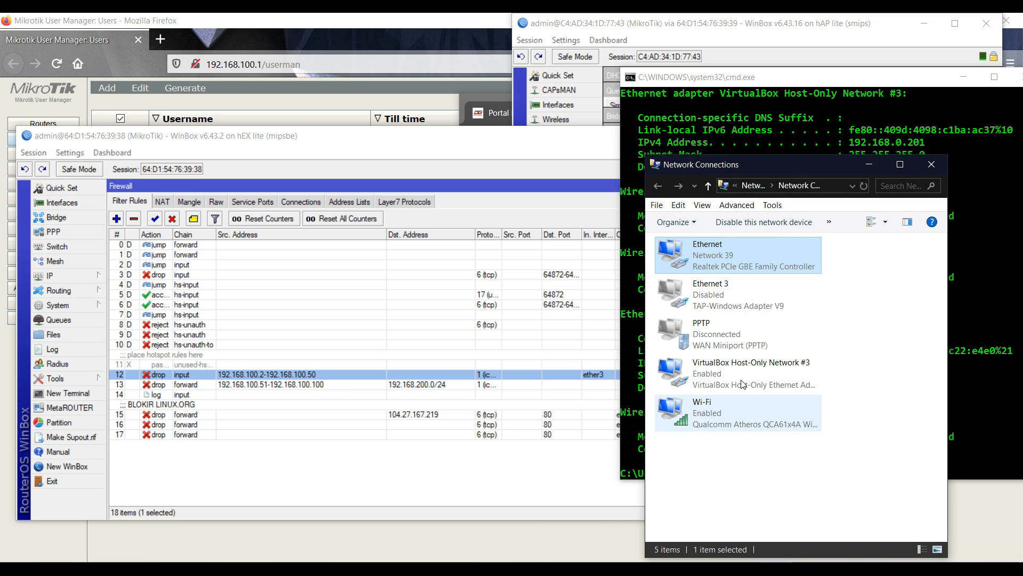
In Ethernet IPv4 properties, enter static IP 192.168.100.2, mask 255.255.255.0, gateway 192.168.100.1
double_click(703, 261)
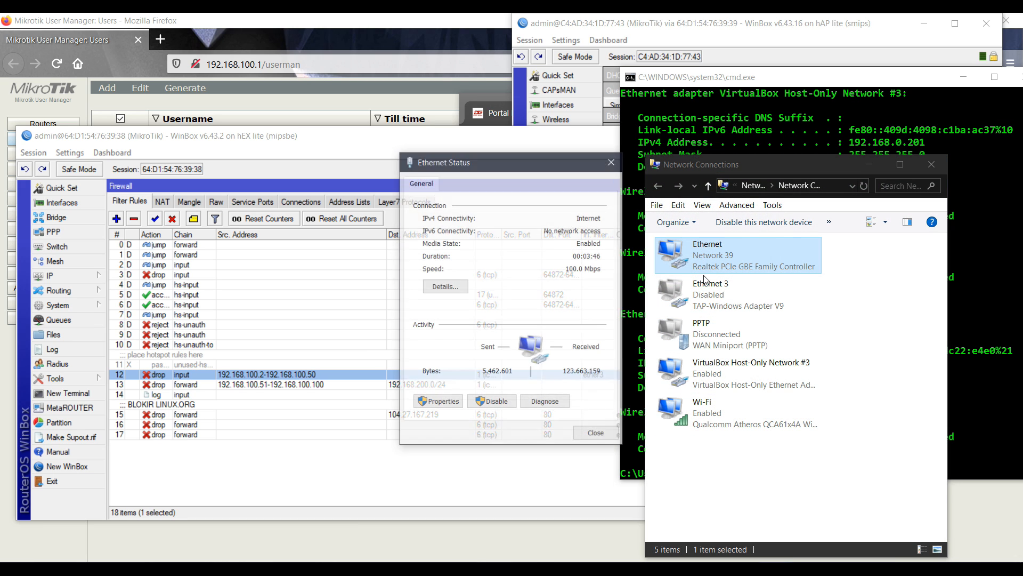
left_click(438, 401)
scroll(527, 340, "down", 3)
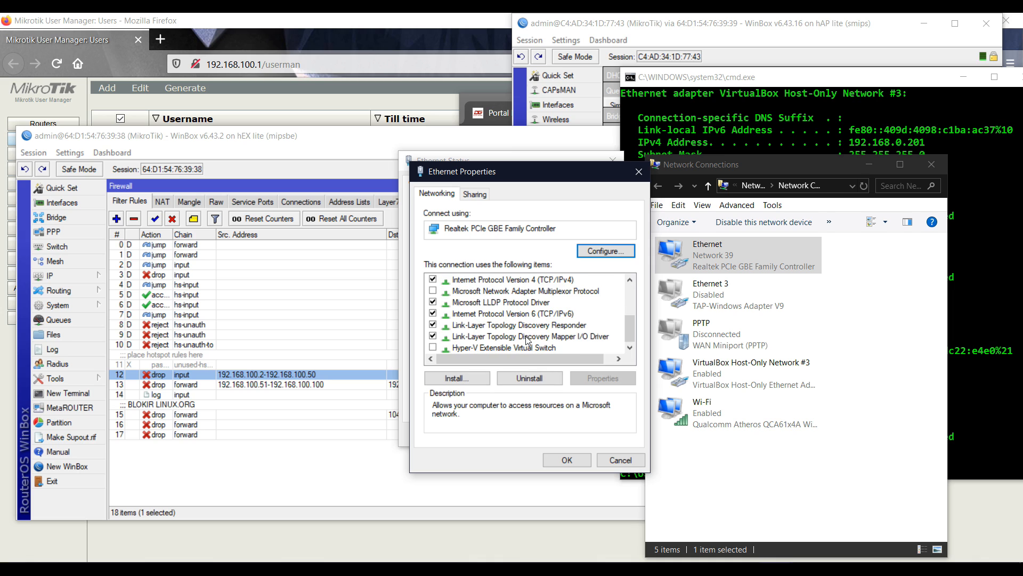
double_click(536, 280)
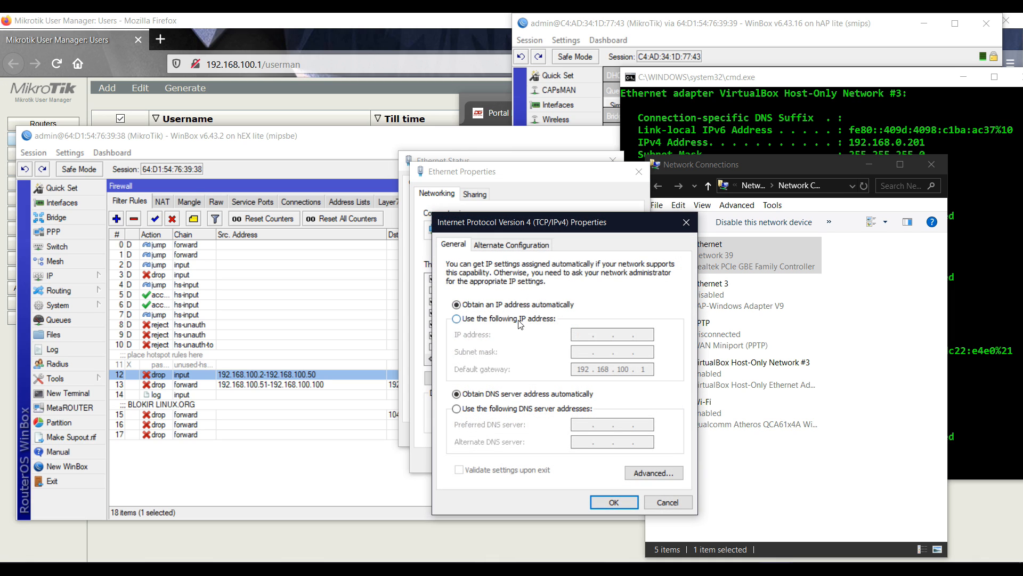
type("192 . 1")
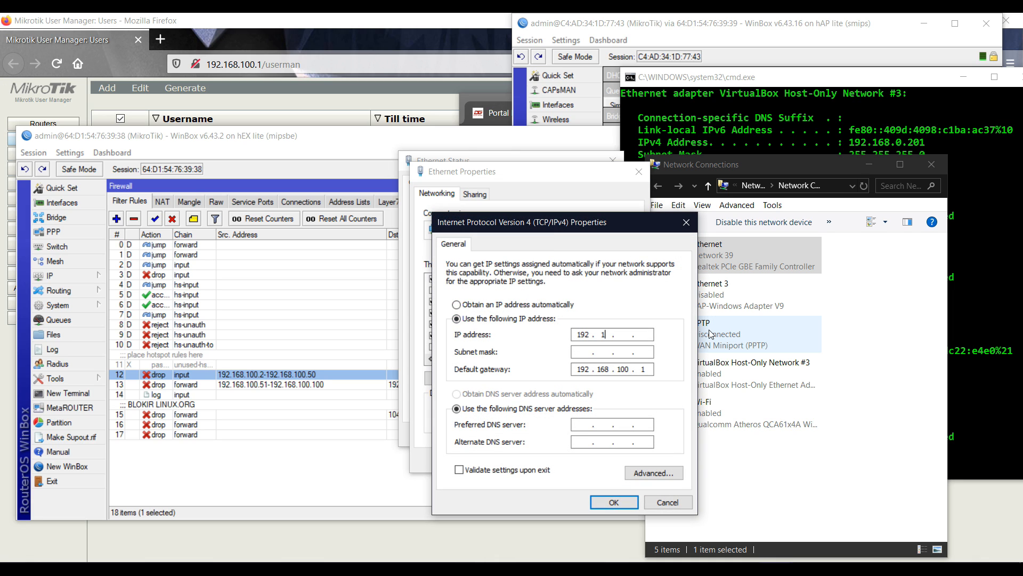
type("68 . 10")
key("Tab")
key("BackSpace")
type("192")
key("BackSpace")
type("255")
key("Tab")
key("Tab")
key("Tab")
Set DNS 192.168.100.1 with alternate 8.8.8.8 and apply, accepting the duplicate-address warning
type("192 . 168")
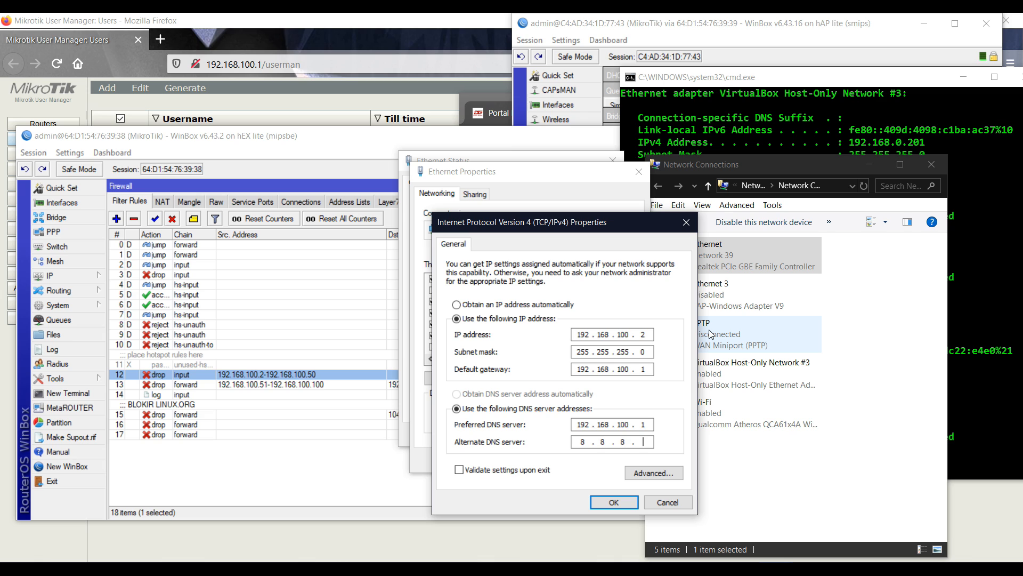
key("Tab")
key("Tab")
key("Tab")
key("Return")
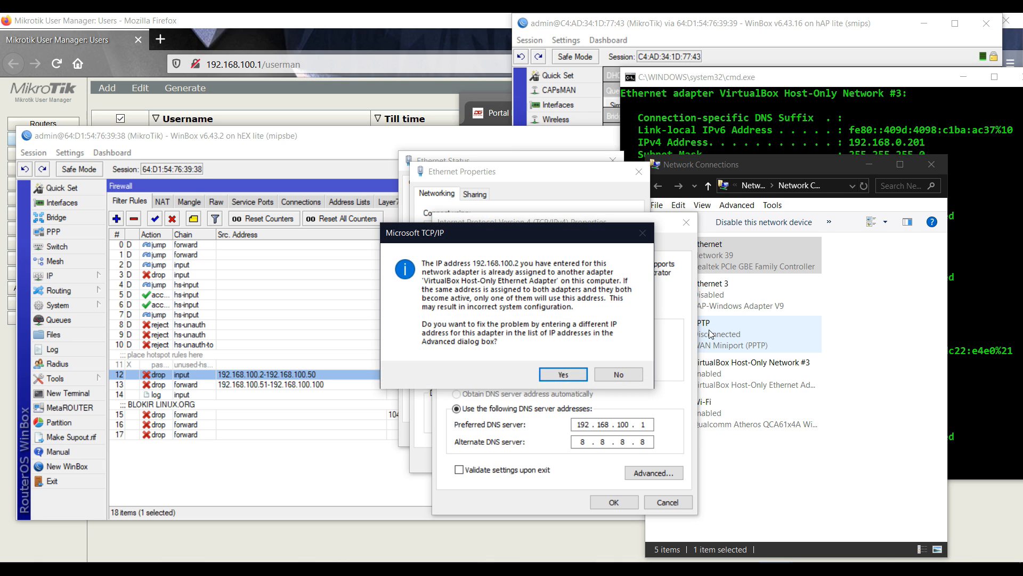
key("Return")
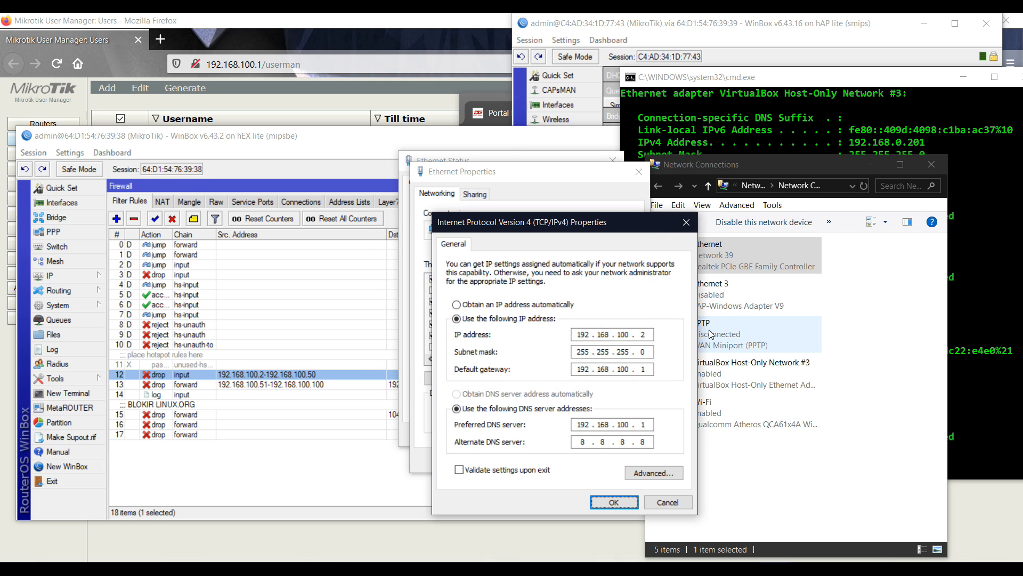
Ping the gateway 192.168.100.1 with 0% loss, then check the firewall rules
left_click(827, 135)
key("Up")
key("Up")
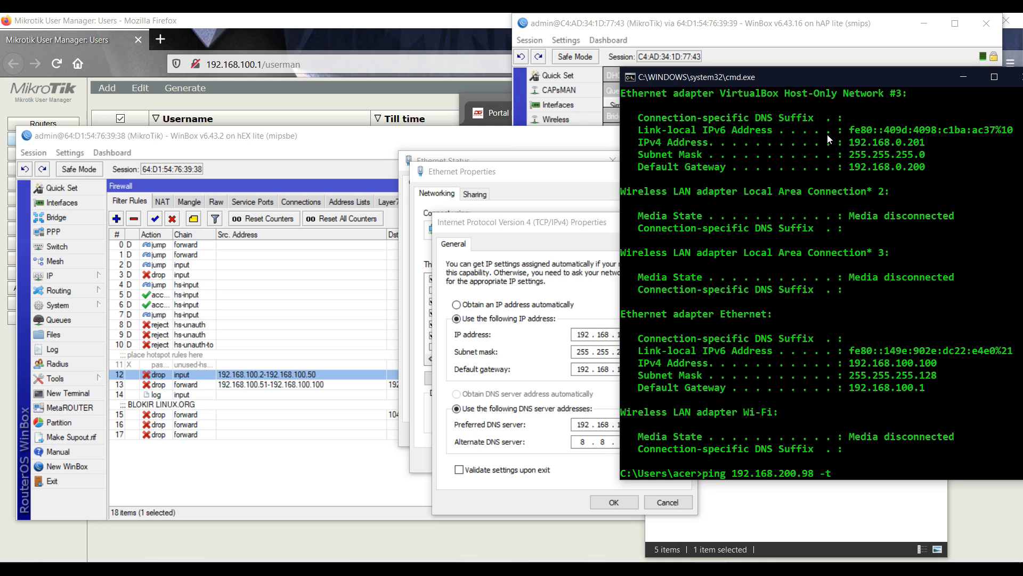
key("BackSpace")
key("BackSpace")
key("BackSpace")
type("100.1")
key("Return")
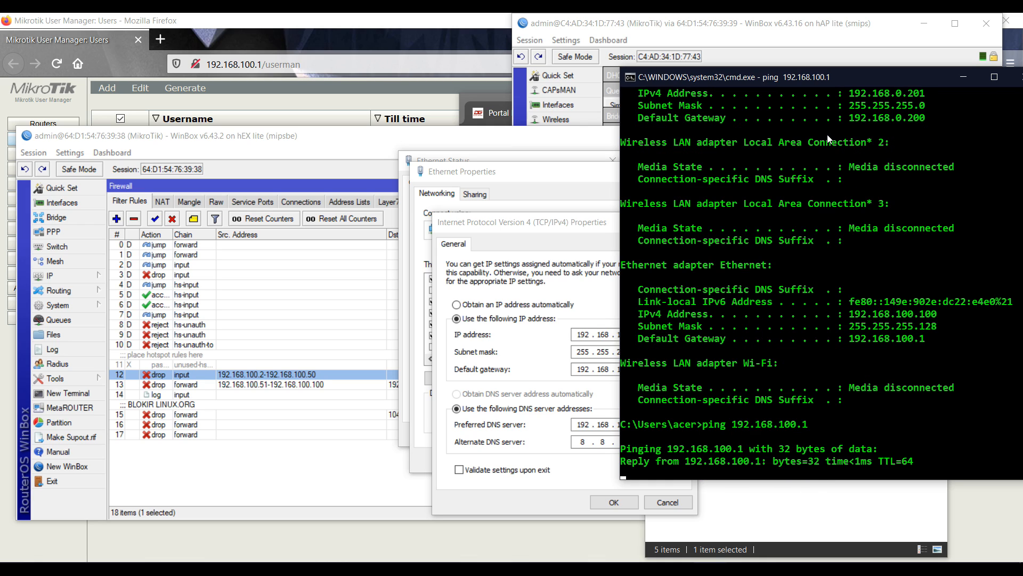
left_click(326, 475)
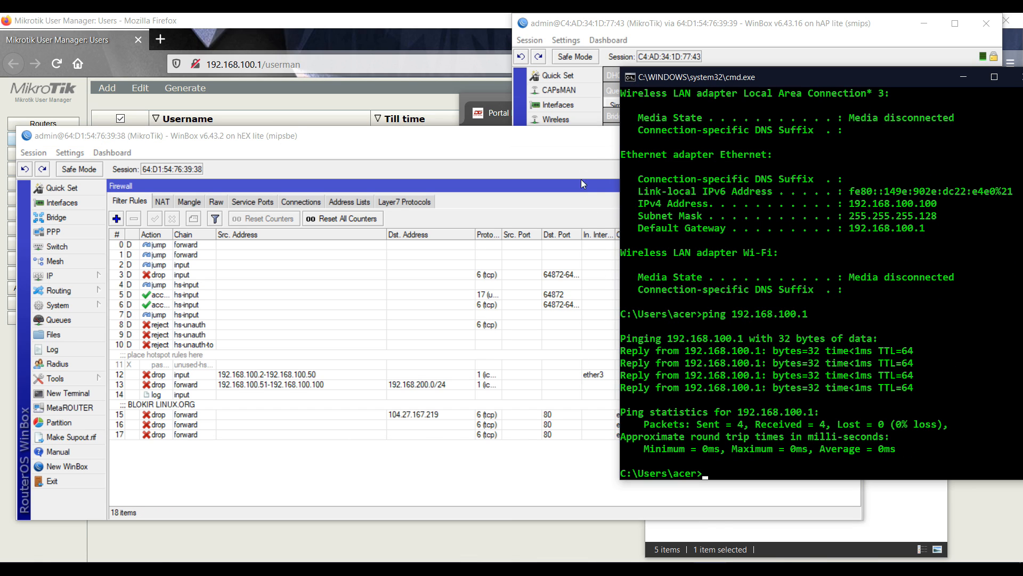
left_click(774, 568)
Re-apply the Ethernet static IPv4 settings with an edited last address octet, accepting the warnings
left_click(809, 509)
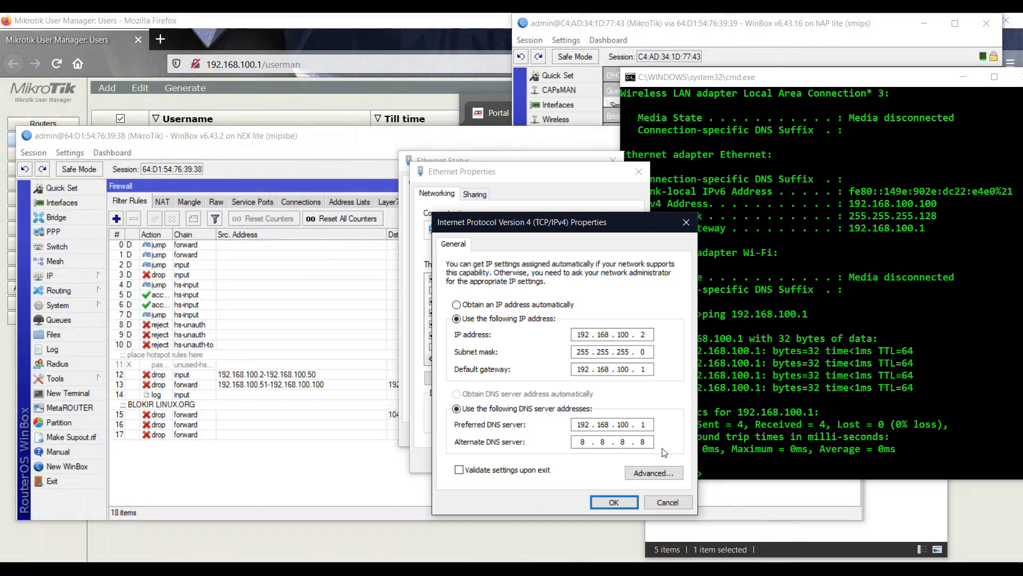
left_click(616, 501)
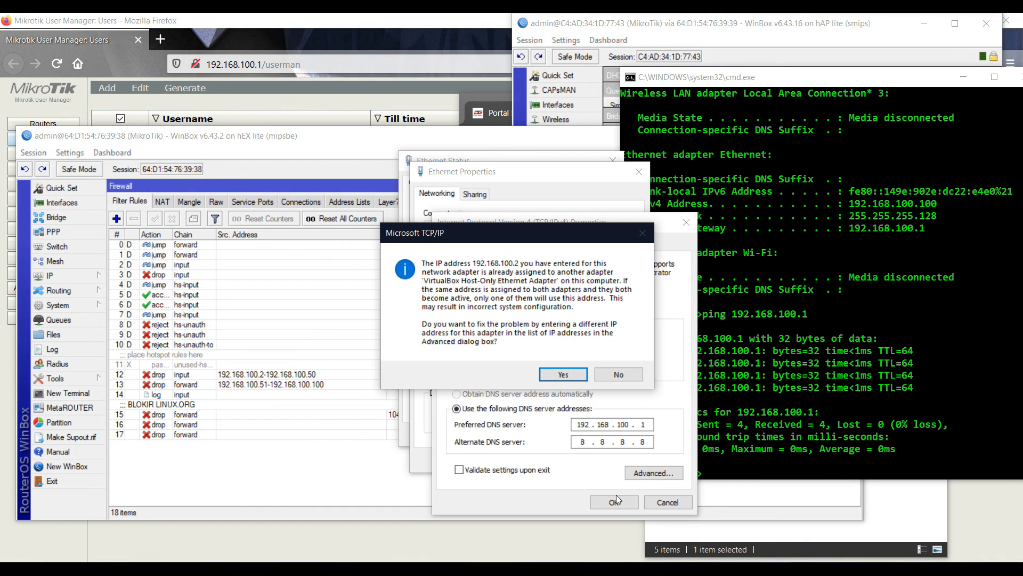
left_click(554, 375)
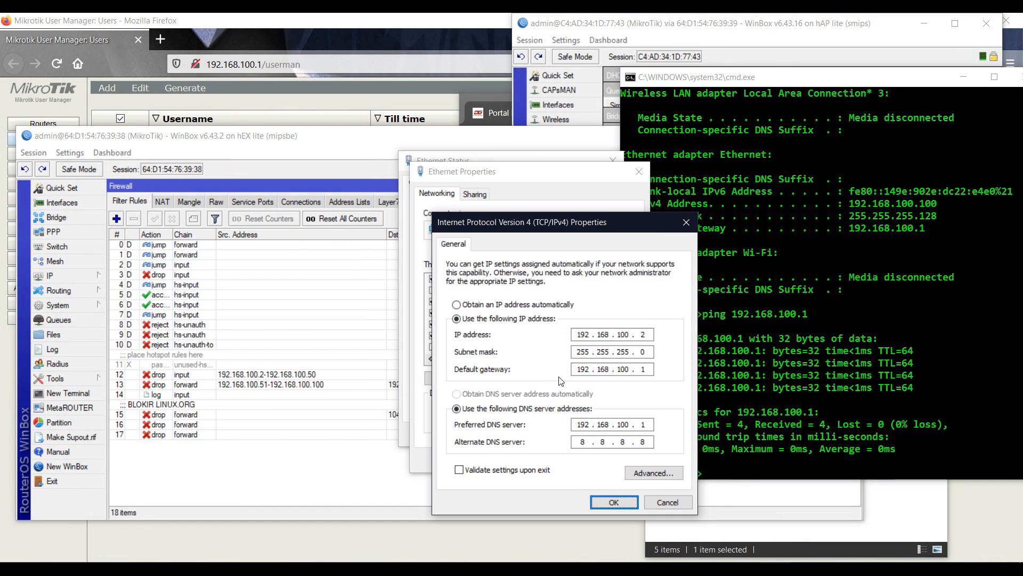
double_click(642, 334)
left_click(616, 501)
left_click(573, 361)
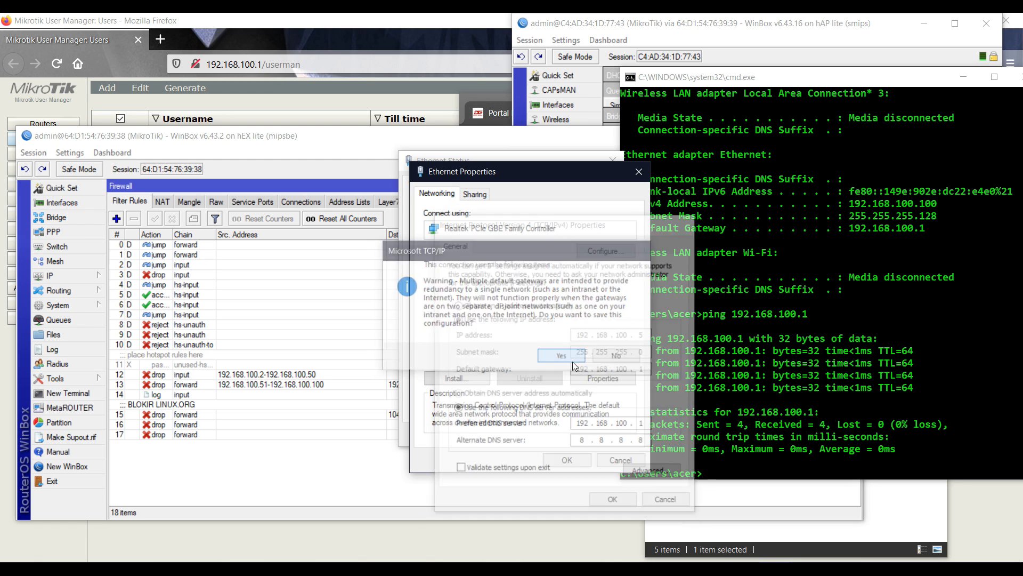
left_click(567, 460)
Reconnect WinBox to the hAP lite and hEX routers
left_click(773, 418)
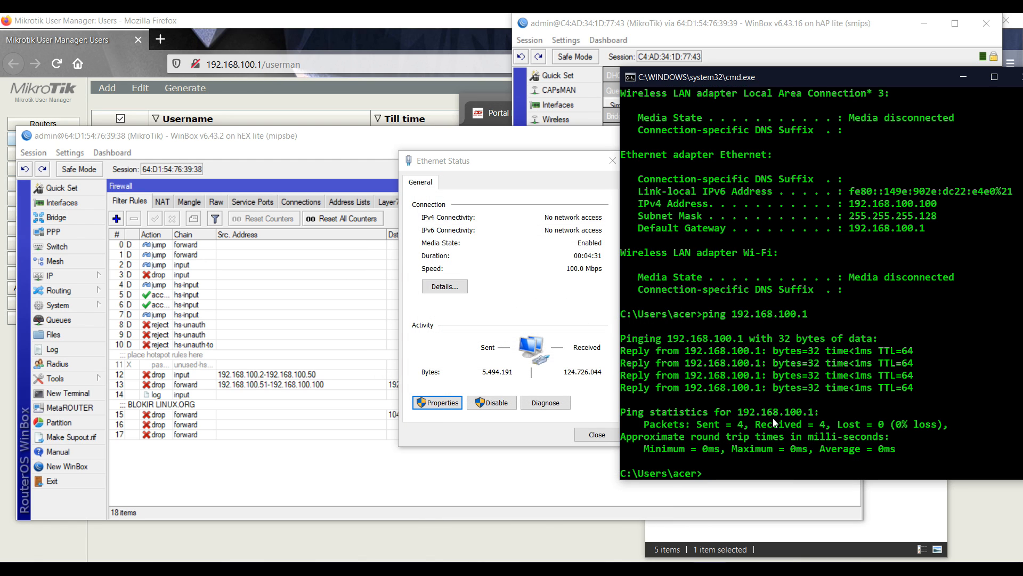
left_click(539, 261)
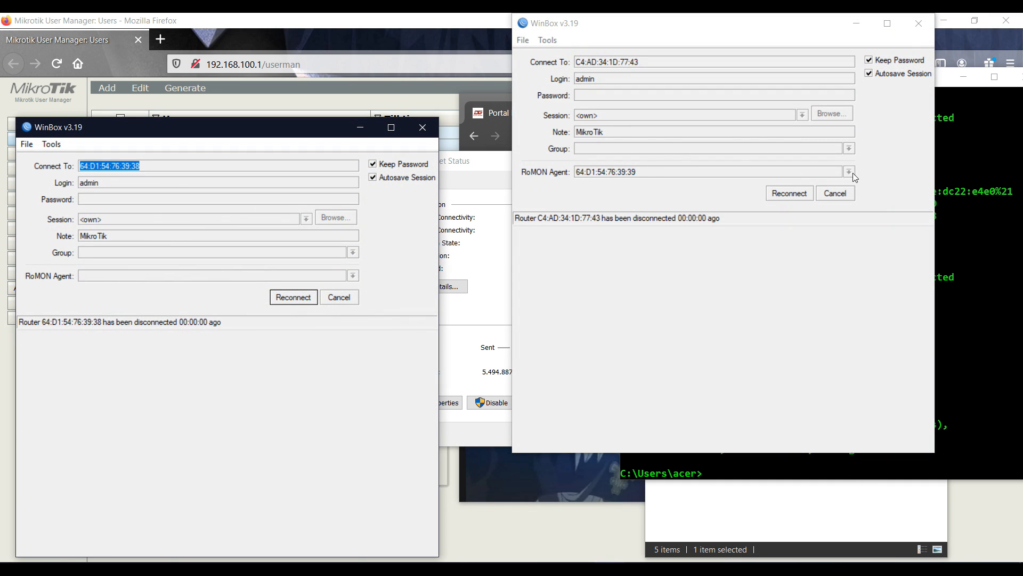
left_click(791, 193)
left_click(293, 296)
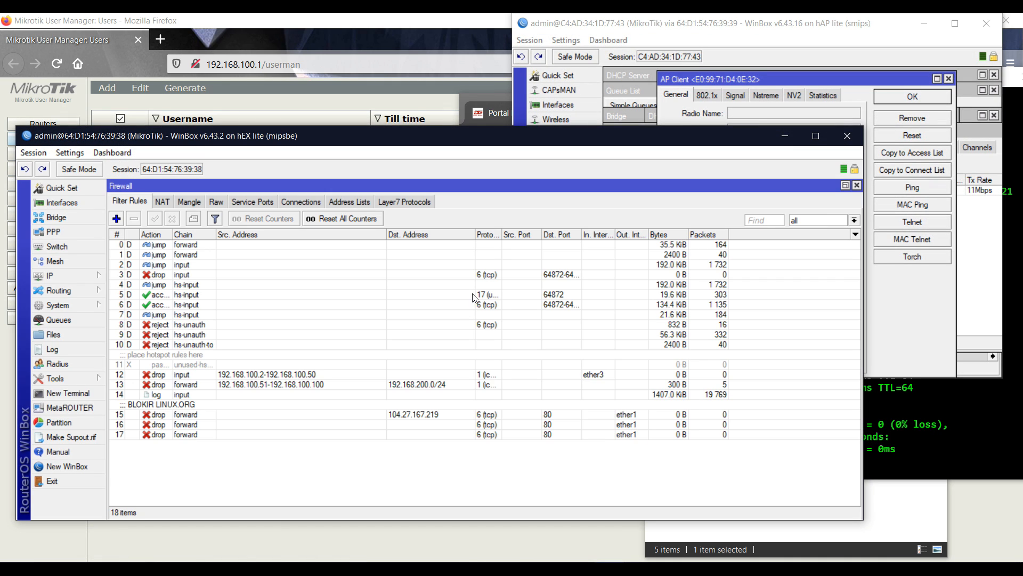
Rerun the 192.168.100.1 ping, see rule 12 count 2 packets, and select BLOKIR LINUX.ORG rule 15
left_click(924, 413)
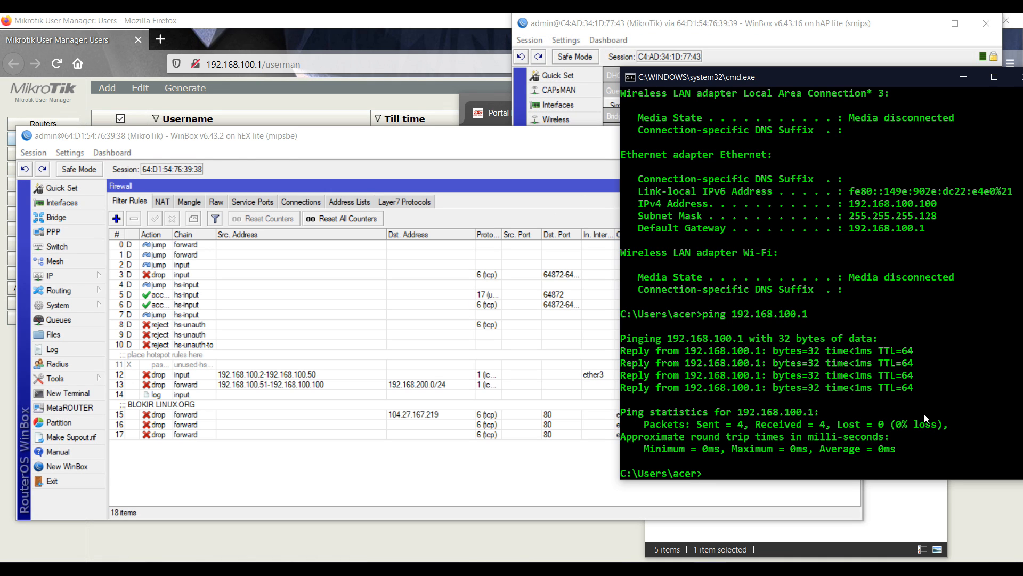
key("Up")
key("Return")
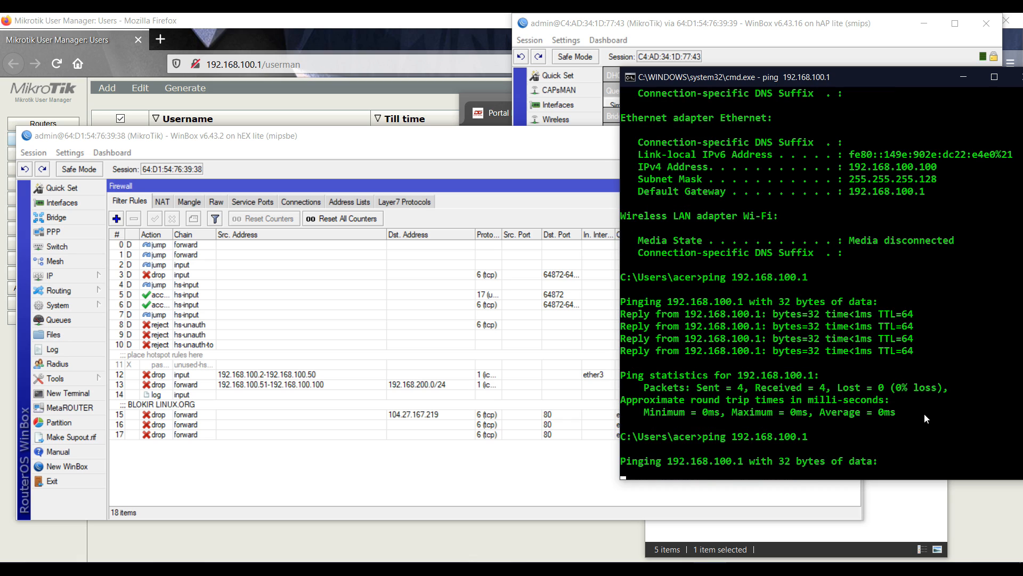
key("alt+Tab")
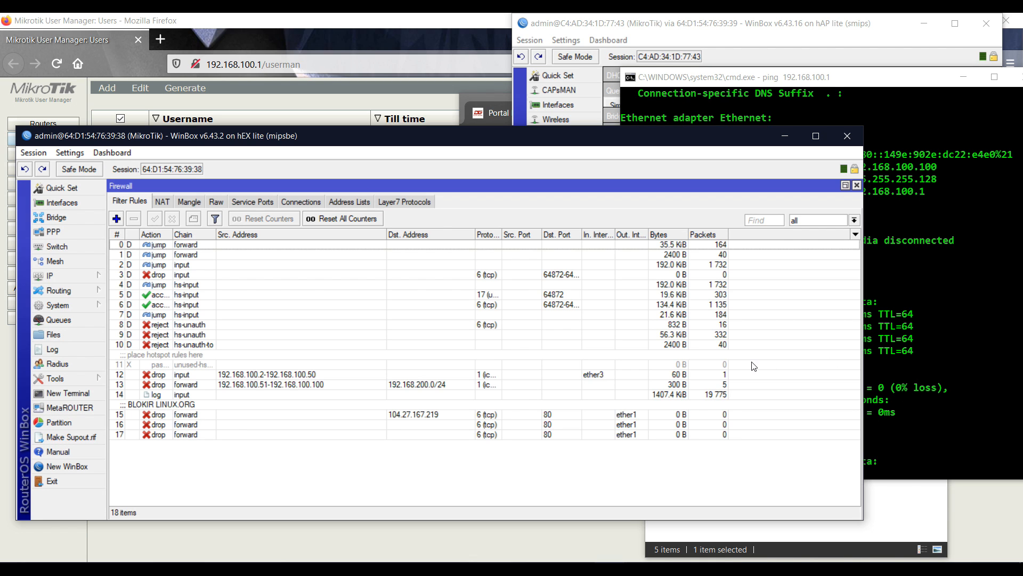
left_click(705, 376)
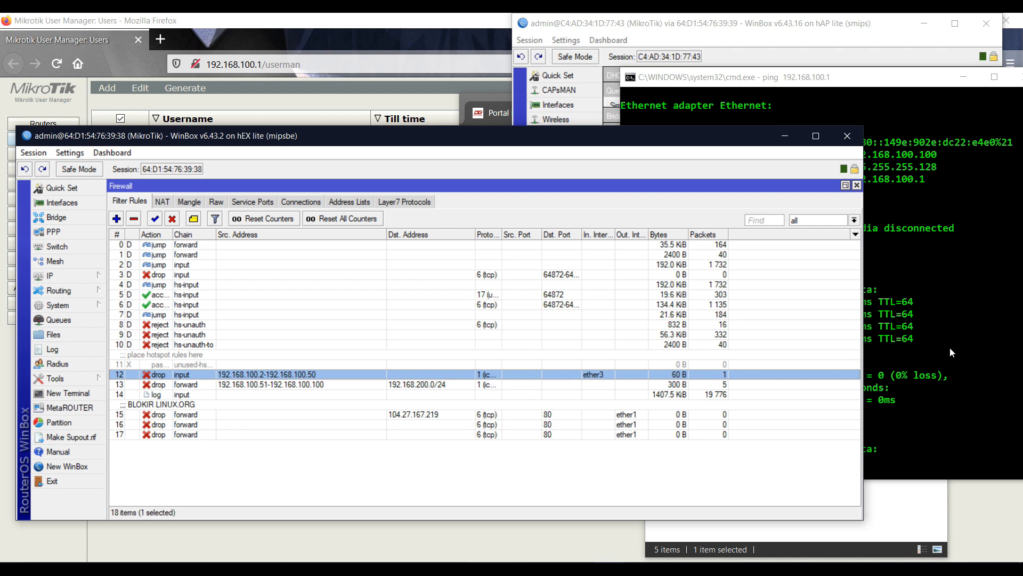
left_click(949, 347)
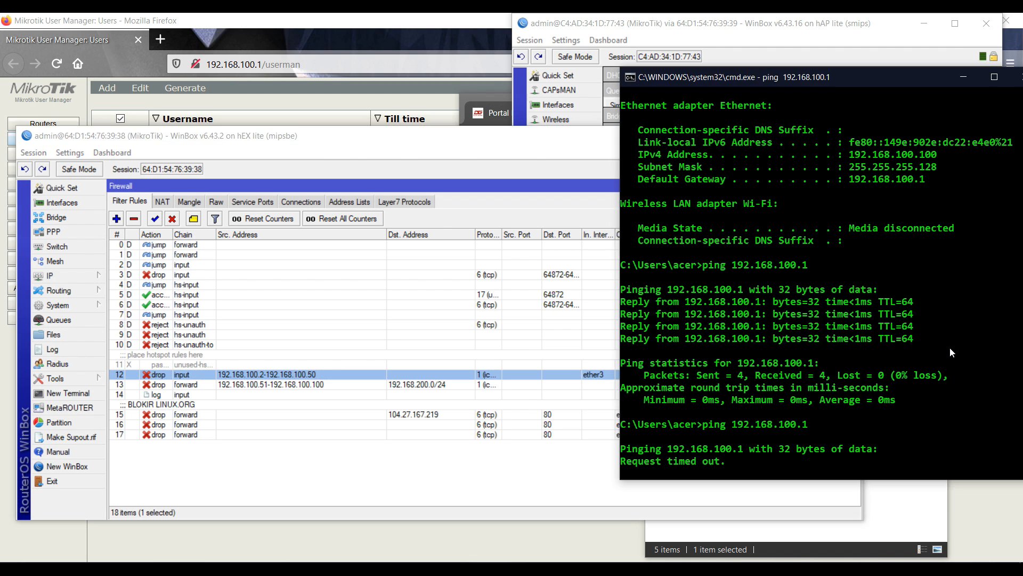
left_click(531, 484)
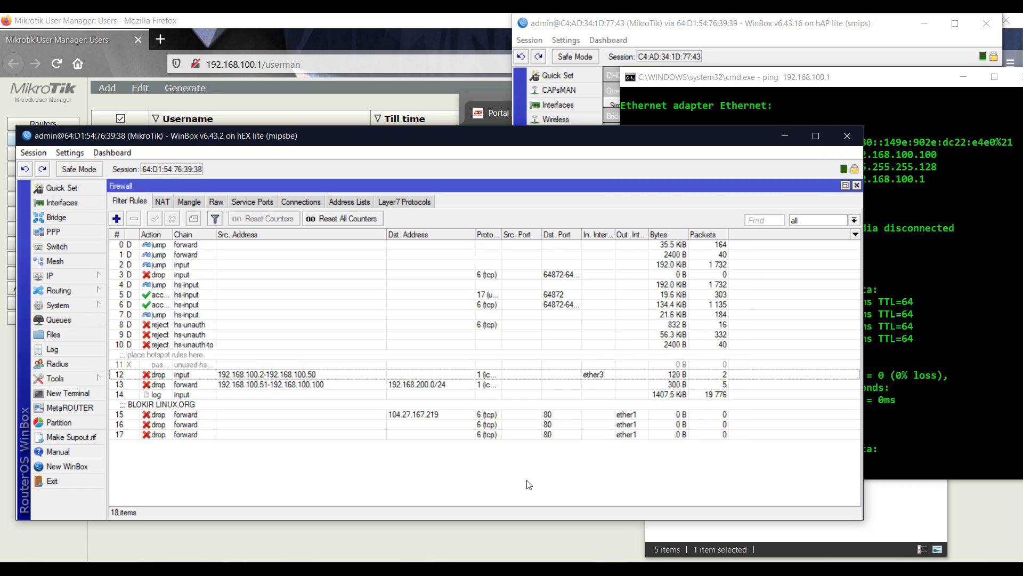
left_click(388, 415)
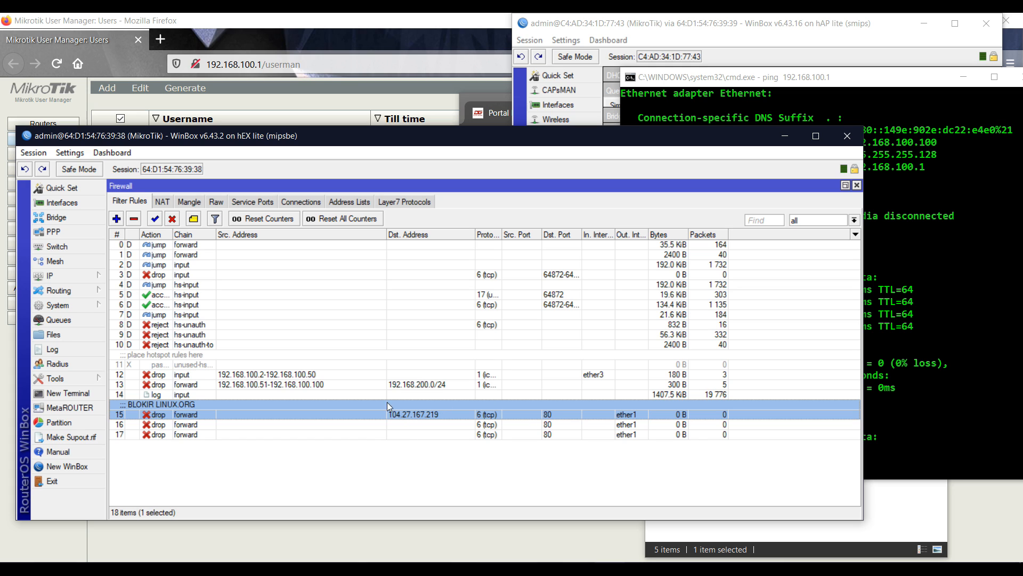
Load linux.org in a new Firefox tab
left_click(160, 40)
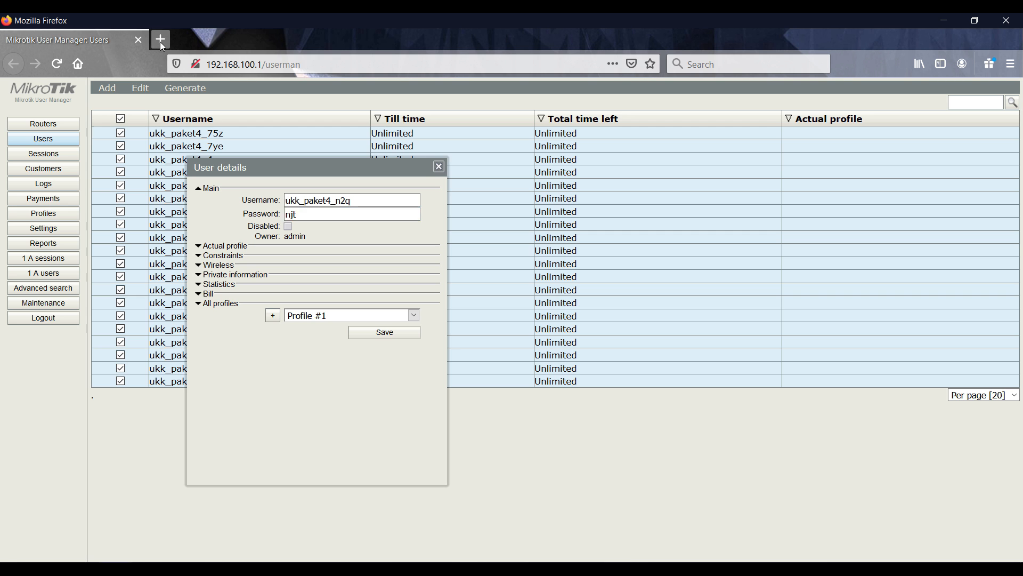
type("linux.org")
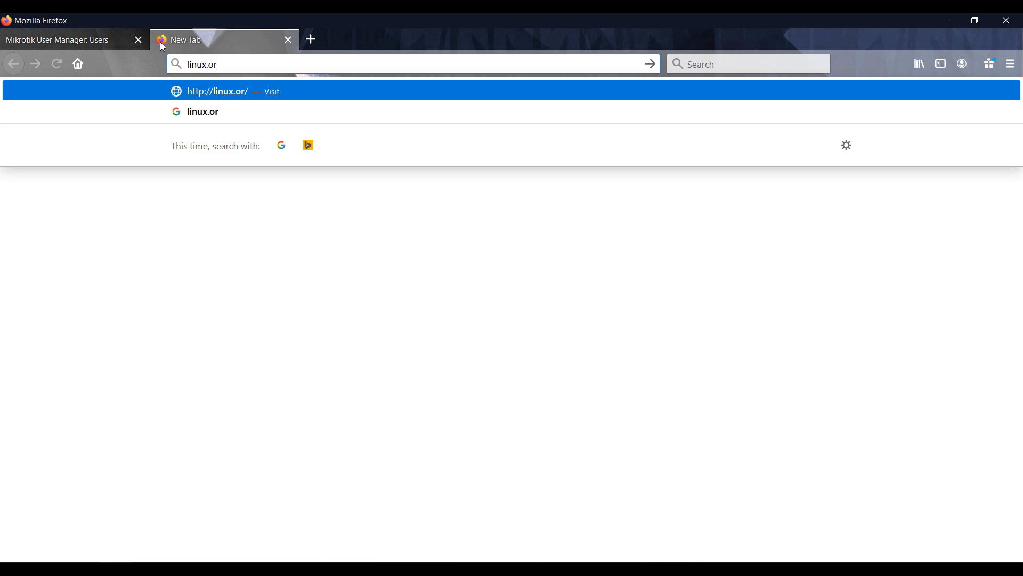
key("Return")
Review the BLOKIR LINUX.ORG rule's settings in WinBox without changing them
key("alt+Tab")
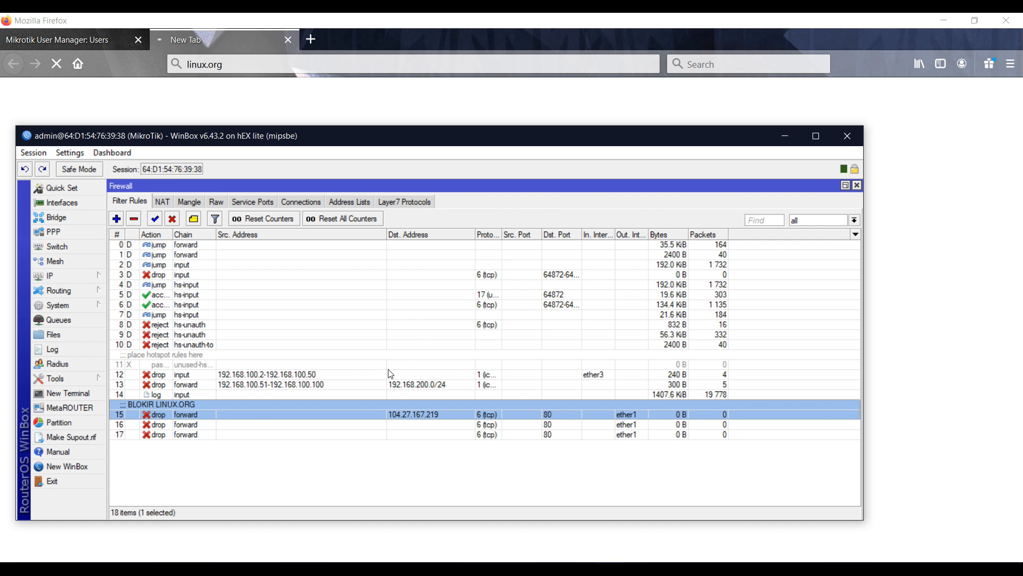
double_click(358, 414)
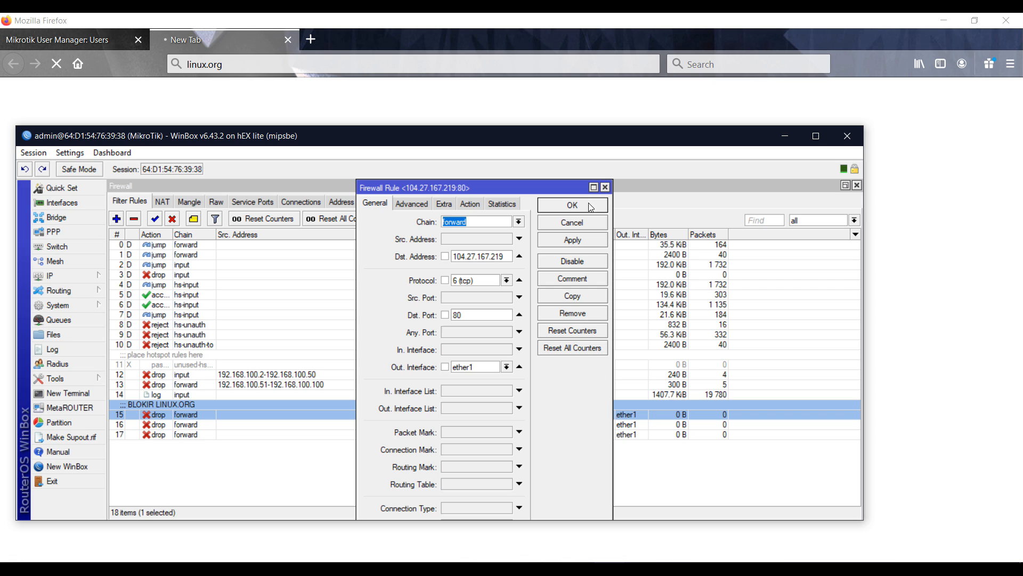
left_click(577, 228)
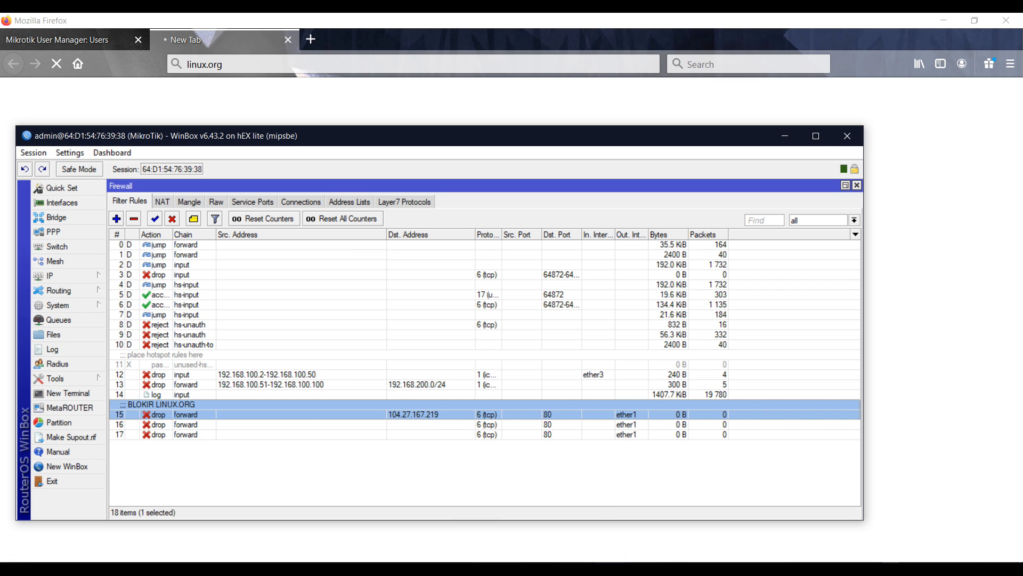
Disconnect the computer from the home Wi-Fi network
left_click(933, 569)
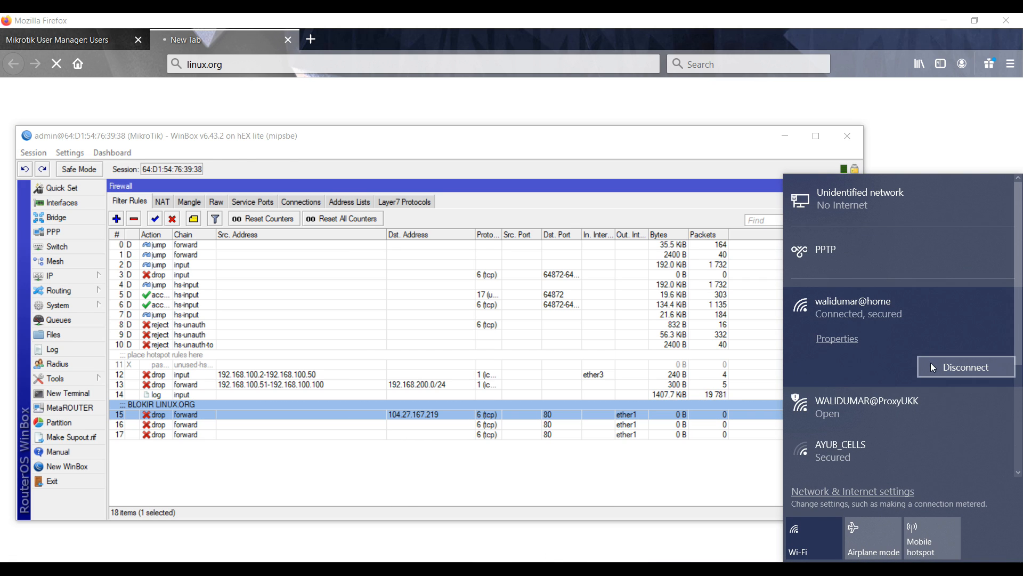
left_click(932, 369)
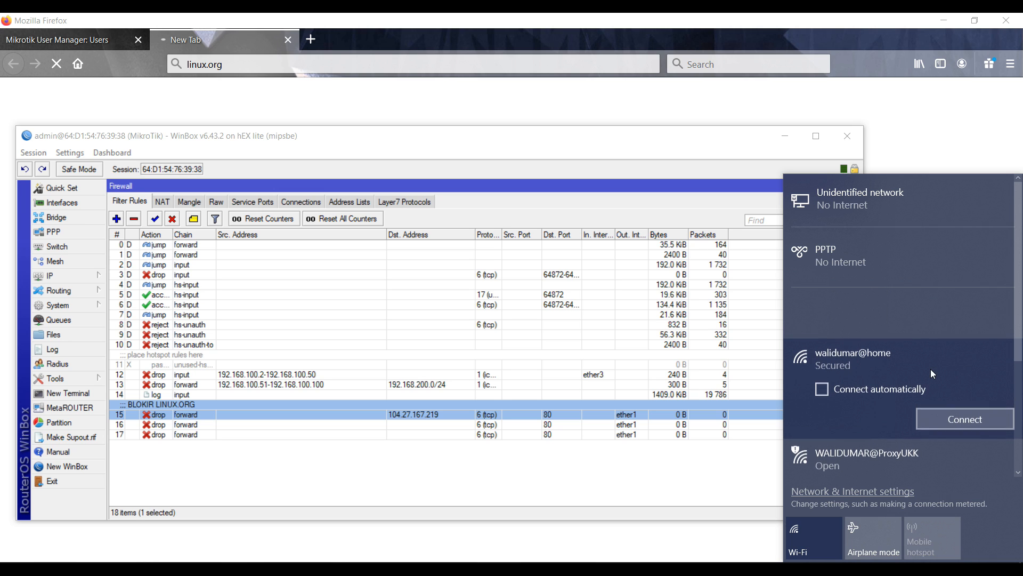
left_click(775, 569)
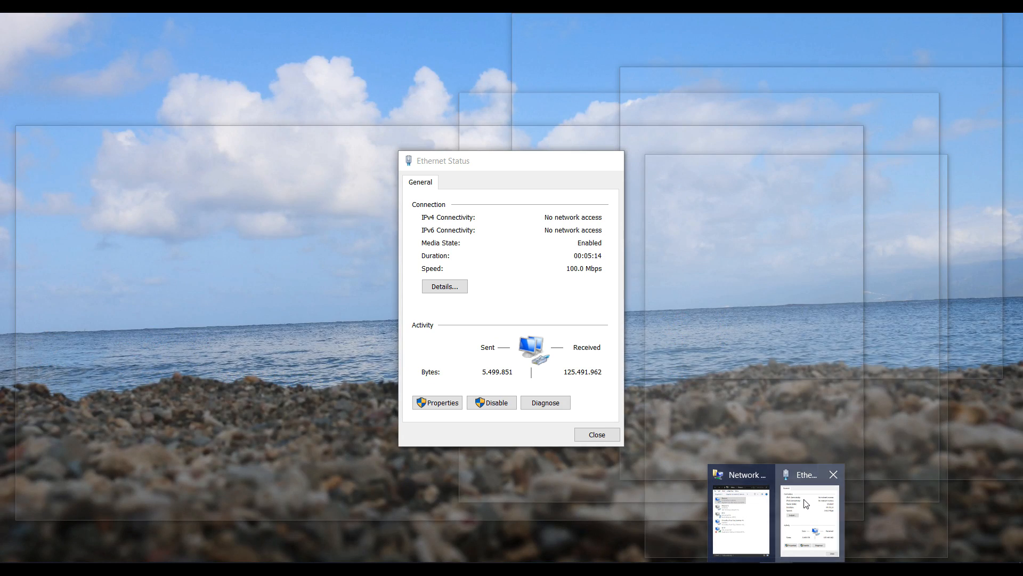
Set the Ethernet adapter's IPv4 to obtain its IP and DNS server addresses automatically
left_click(813, 509)
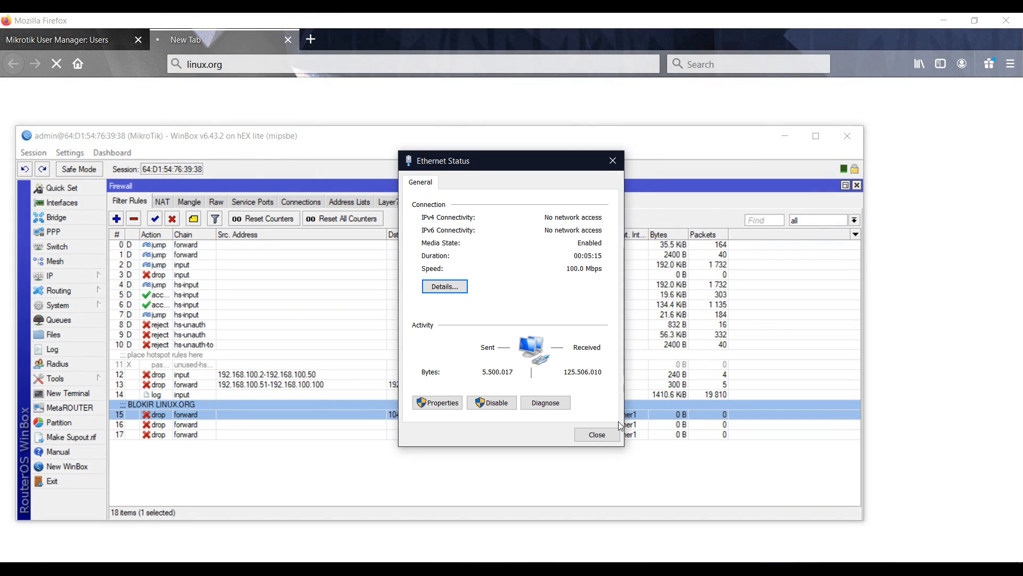
left_click(616, 434)
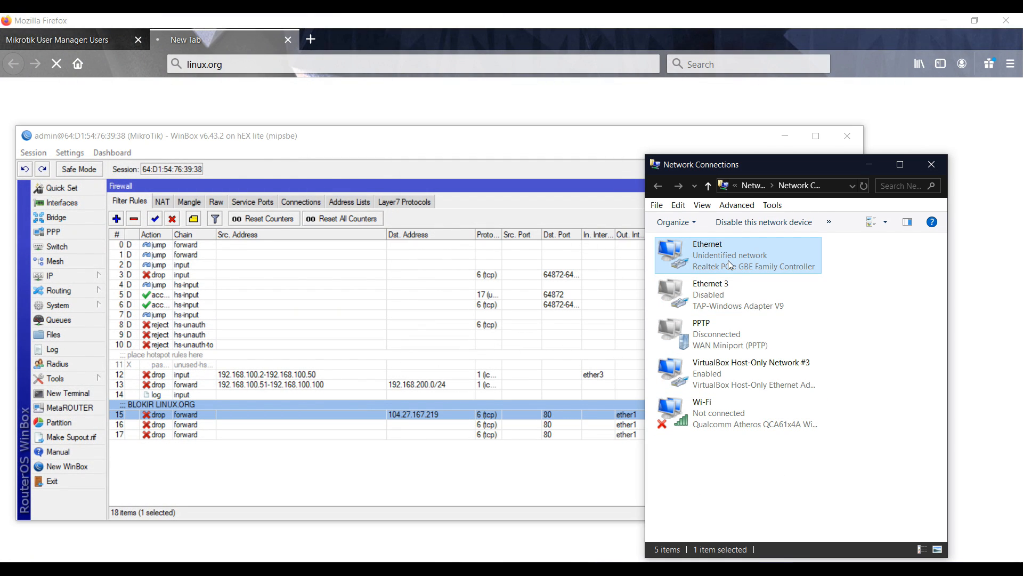
right_click(728, 260)
left_click(773, 390)
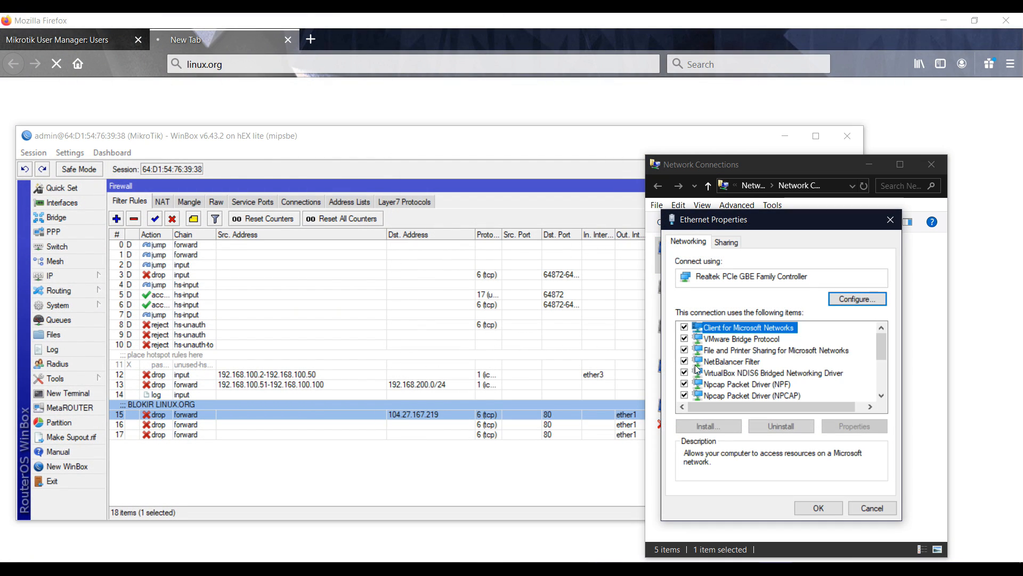
scroll(760, 373, "down", 3)
double_click(803, 327)
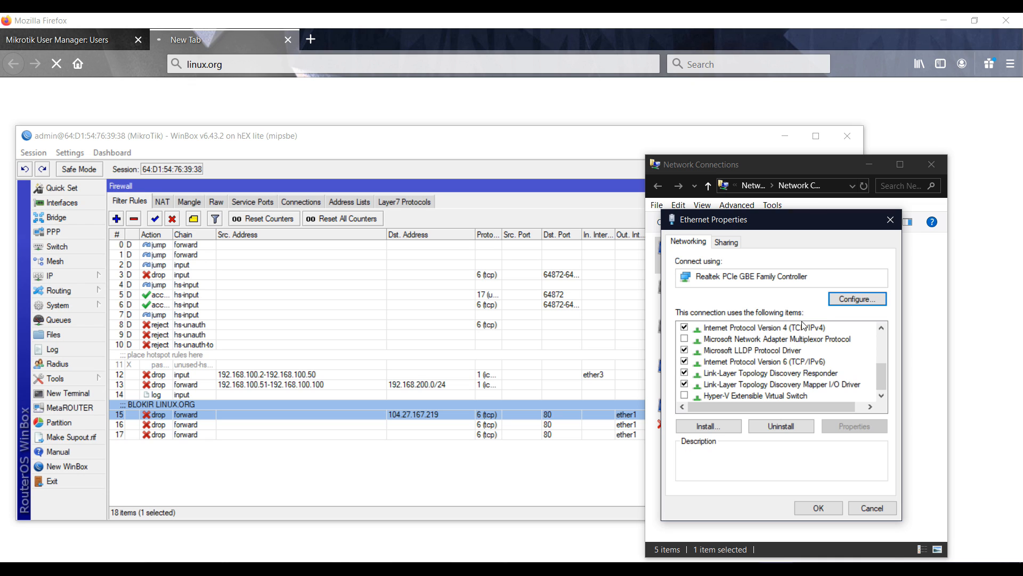
left_click(762, 345)
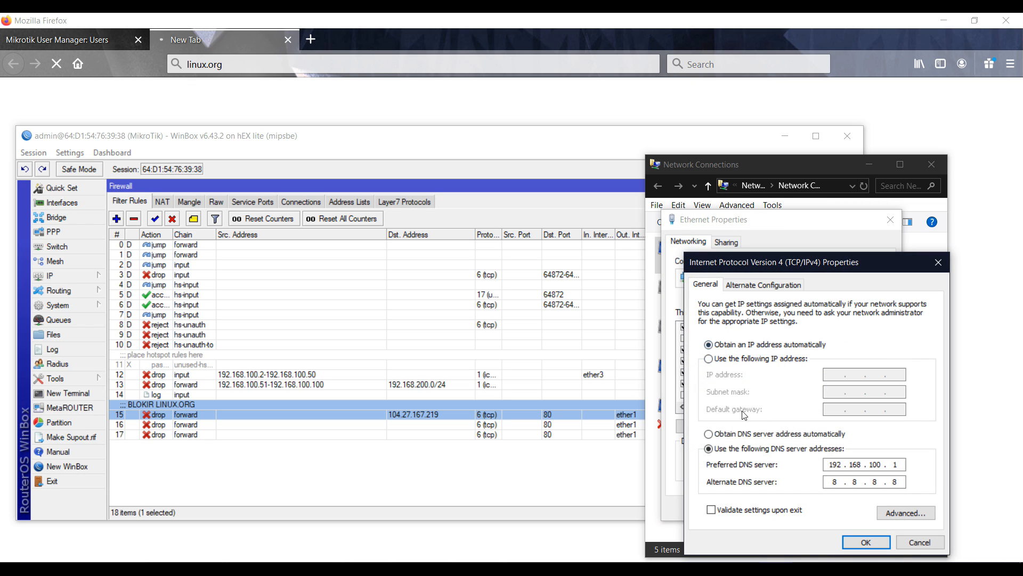
left_click(709, 433)
left_click(866, 542)
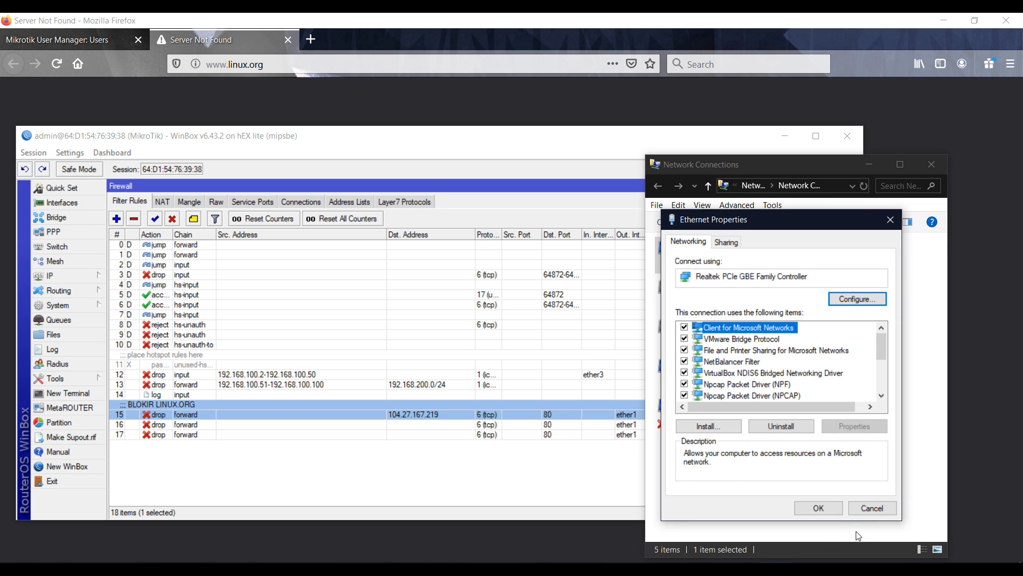
left_click(824, 508)
Reselect the BLOKIR LINUX.ORG firewall rule in WinBox
left_click(811, 489)
left_click(565, 475)
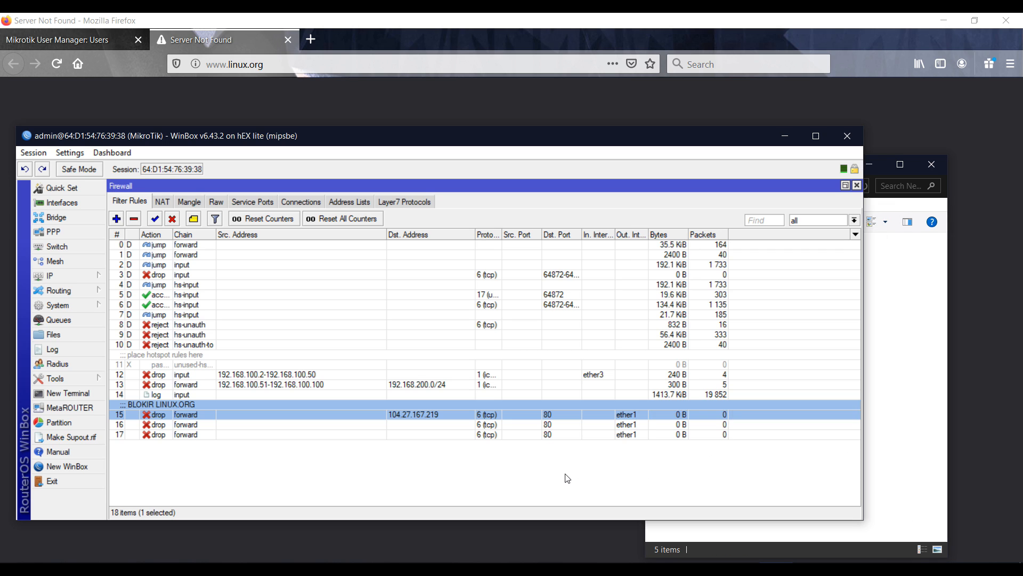
key("alt+Tab")
key("alt+Tab")
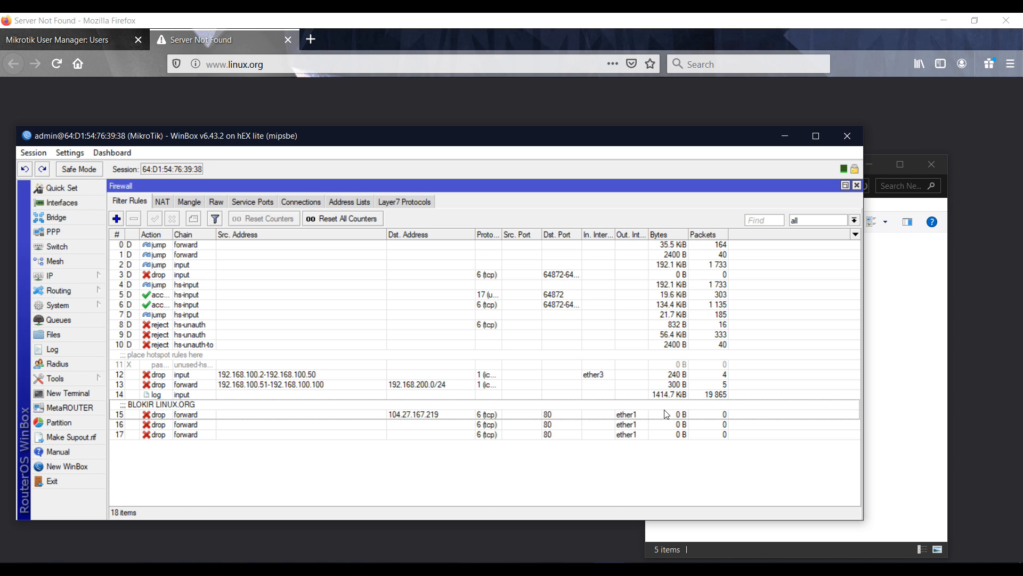
left_click(790, 413)
Check the Ethernet connection's status details
left_click(876, 377)
double_click(709, 255)
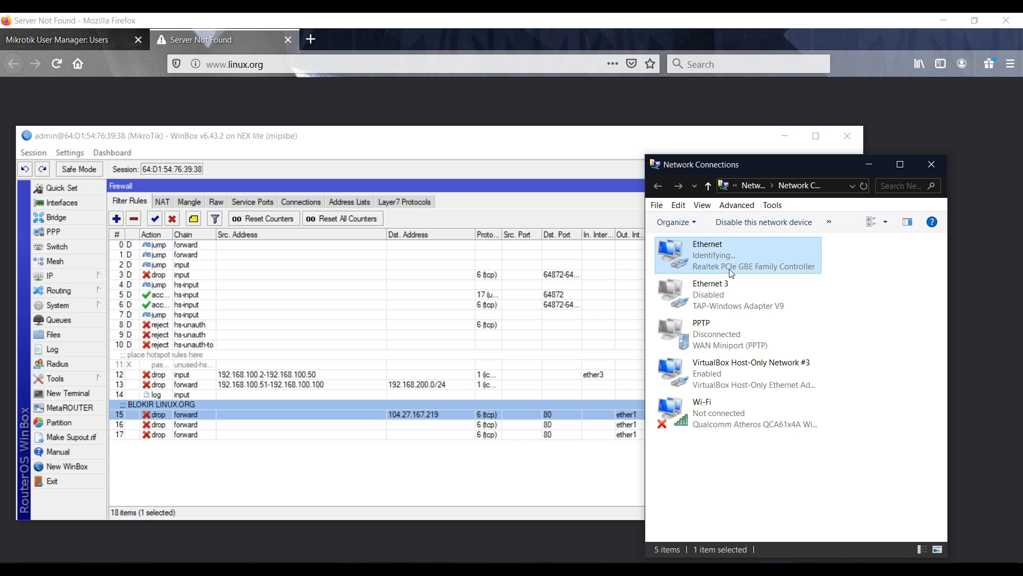
left_click(452, 291)
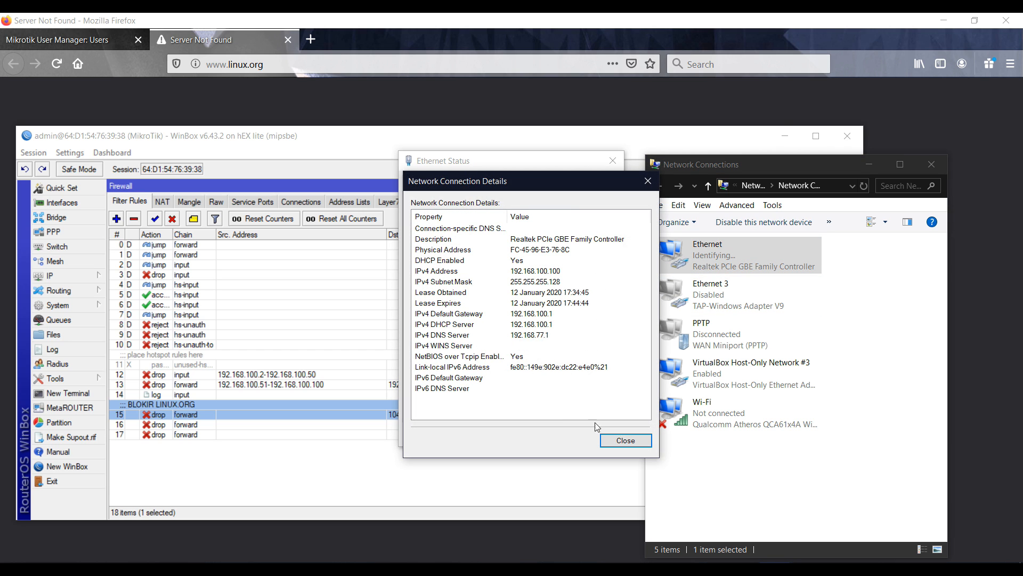
left_click(619, 438)
left_click(616, 438)
Re-run pings to router 192.168.100.1 and google.com, then return to the linux.org page
left_click(710, 568)
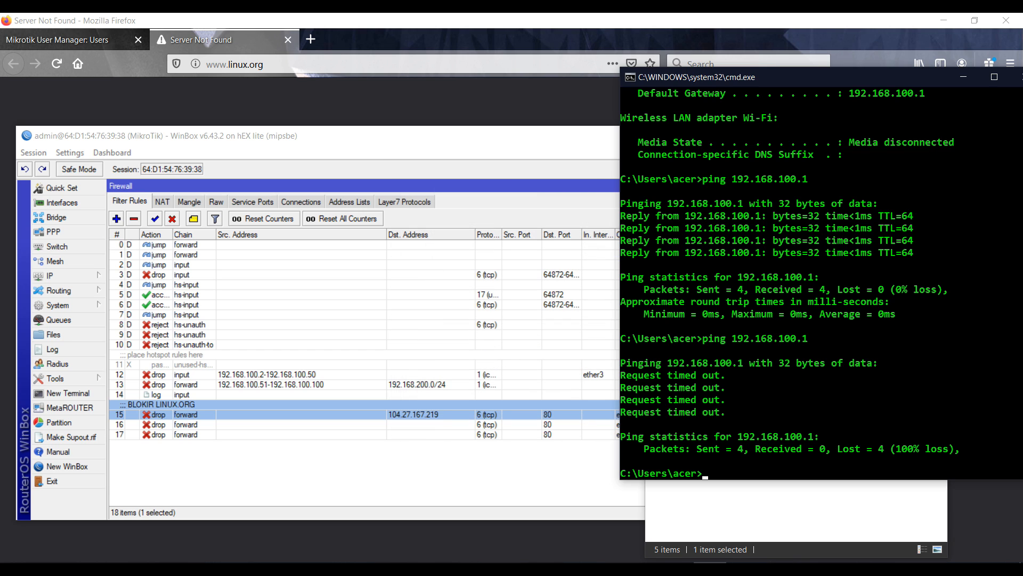
key("Up")
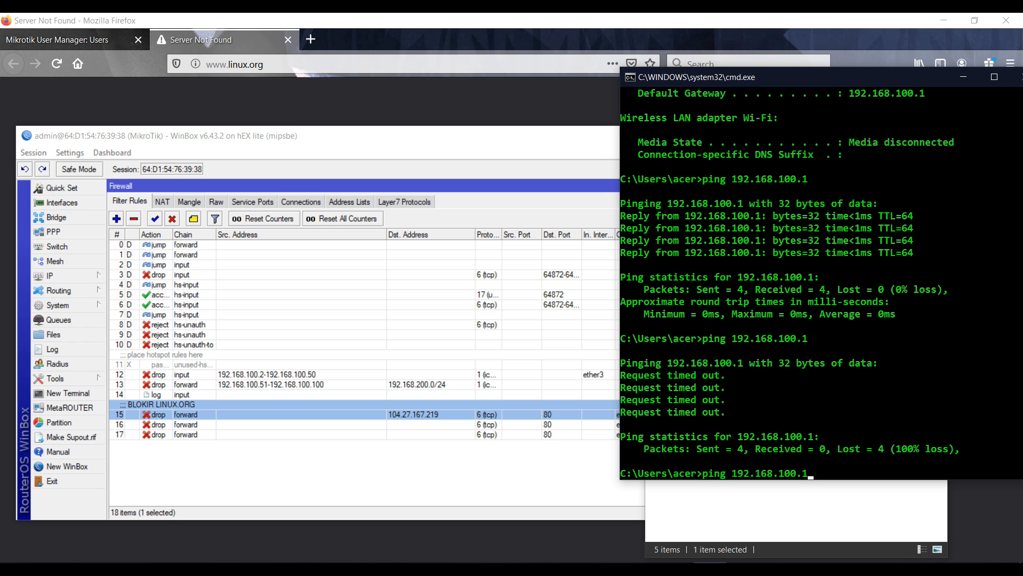
key("Return")
key("ctrl+c")
key("Up")
key("Up")
key("Up")
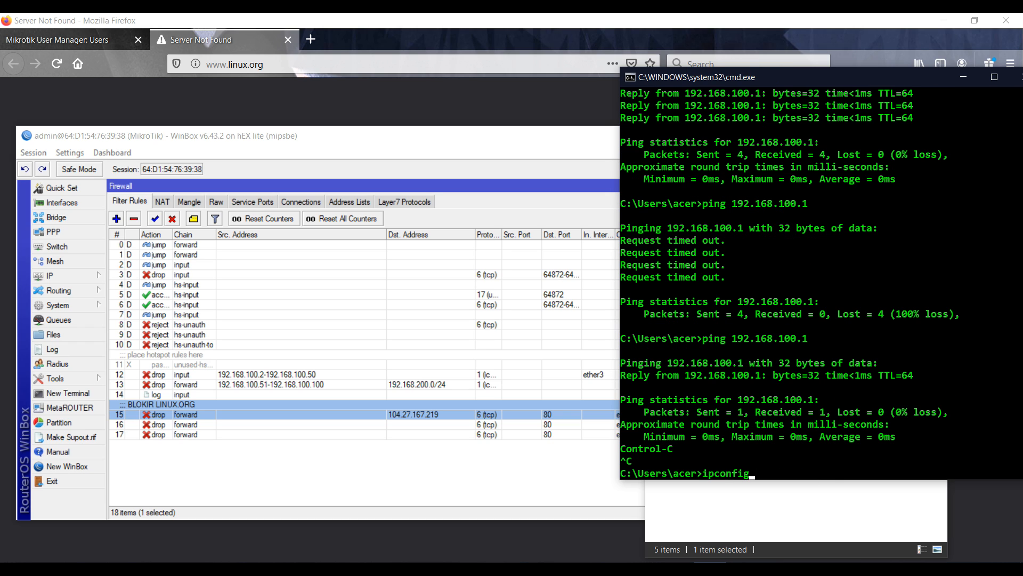
key("Up")
key("Up")
key("Up")
key("Up")
key("Up")
key("Return")
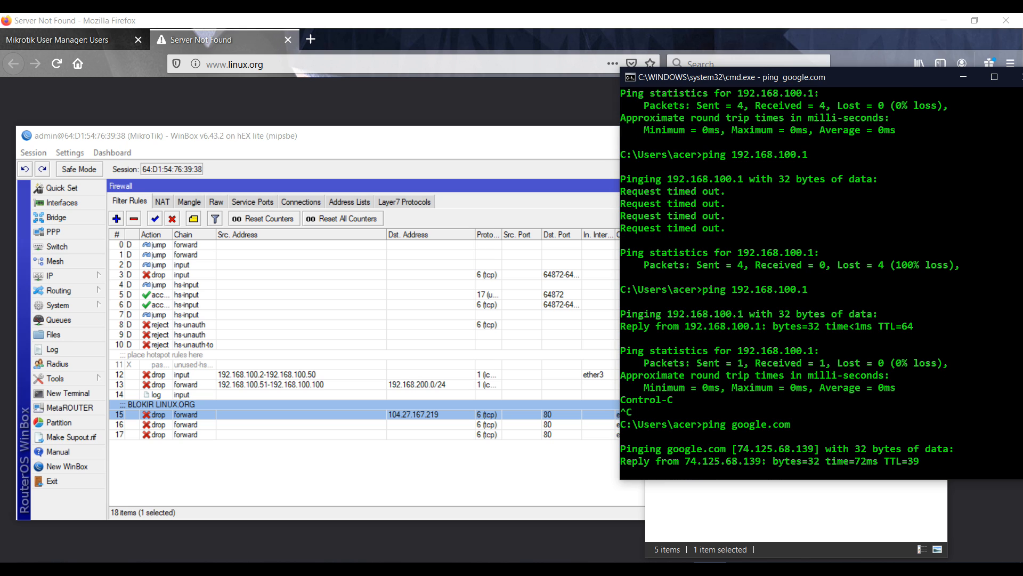
key("ctrl+c")
left_click(410, 490)
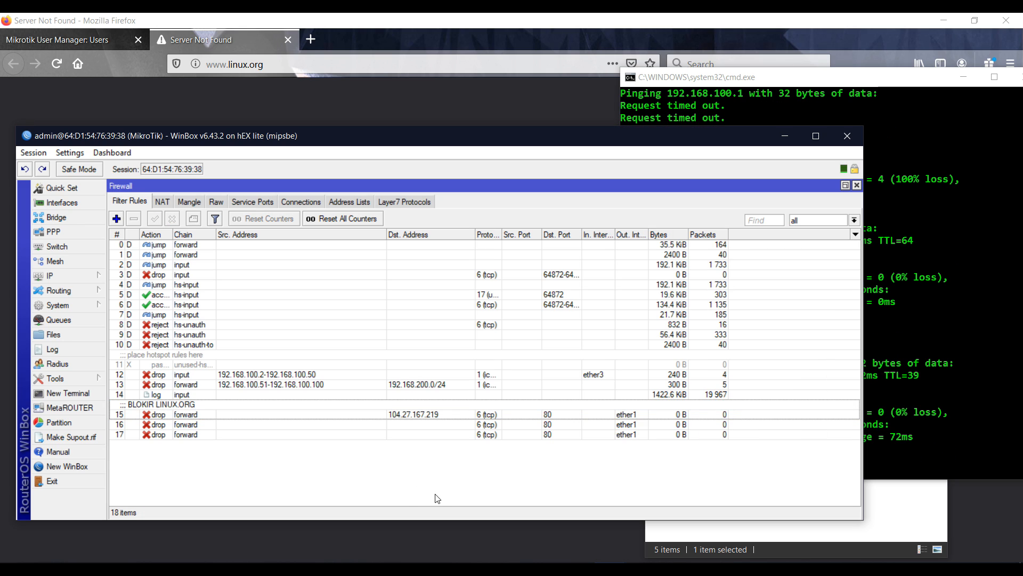
left_click(165, 32)
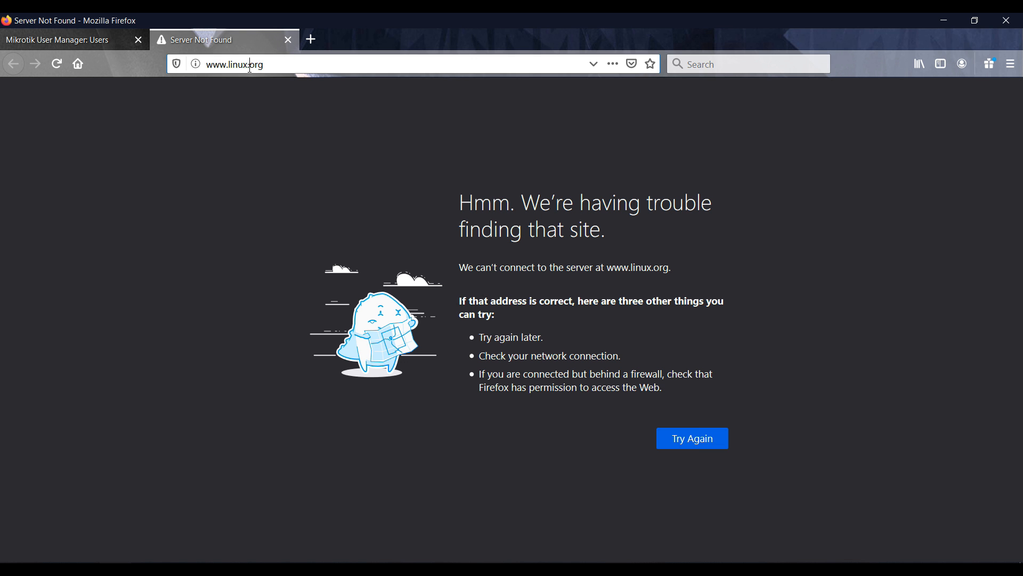
left_click(666, 443)
key("alt+Tab")
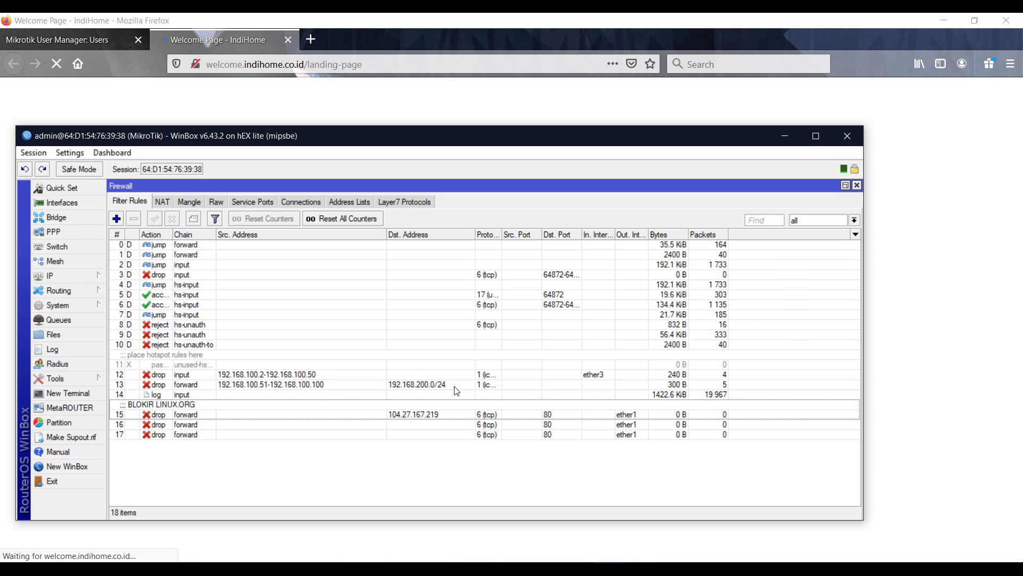
key("alt+Tab")
key("alt+Tab")
key("alt+Tab")
left_click(276, 64)
key("alt+Tab")
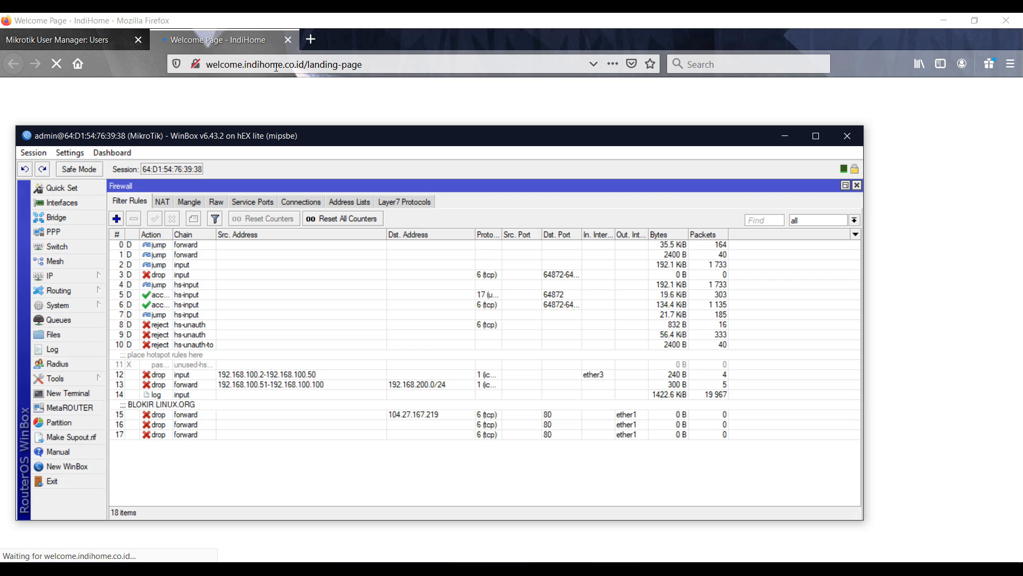
key("alt+Tab")
type("www.li")
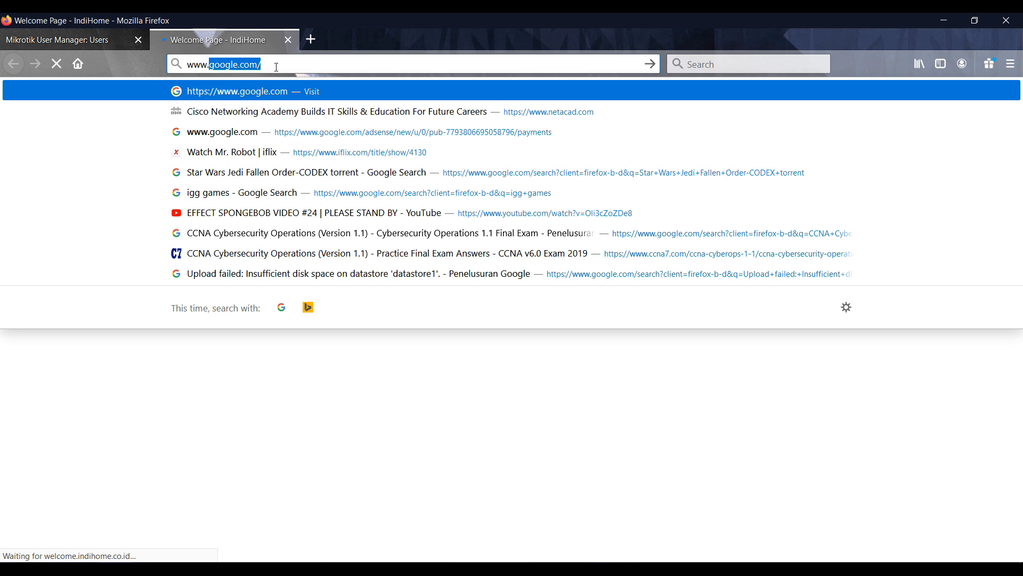
type("nux.org")
key("Return")
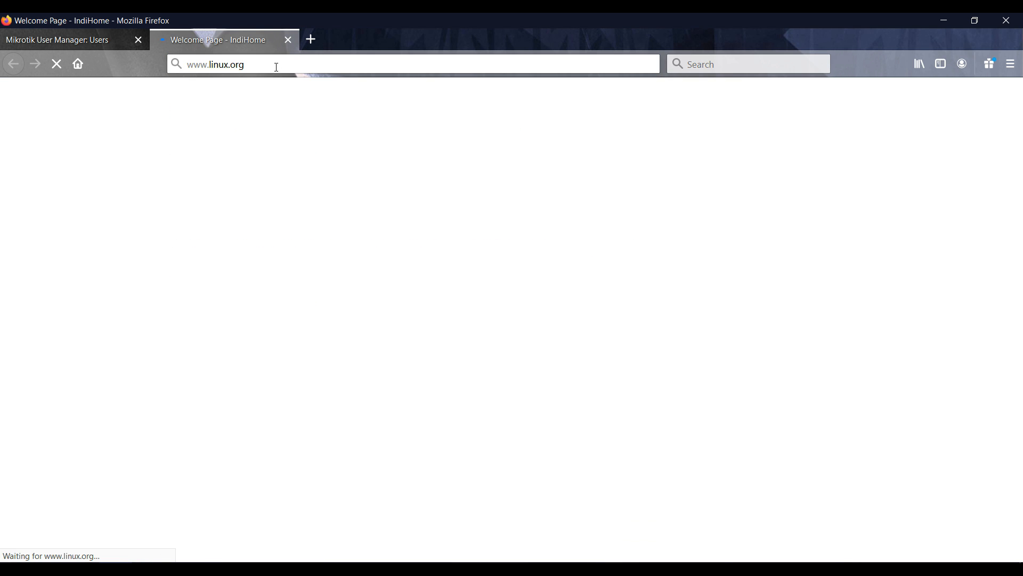
key("alt+Tab")
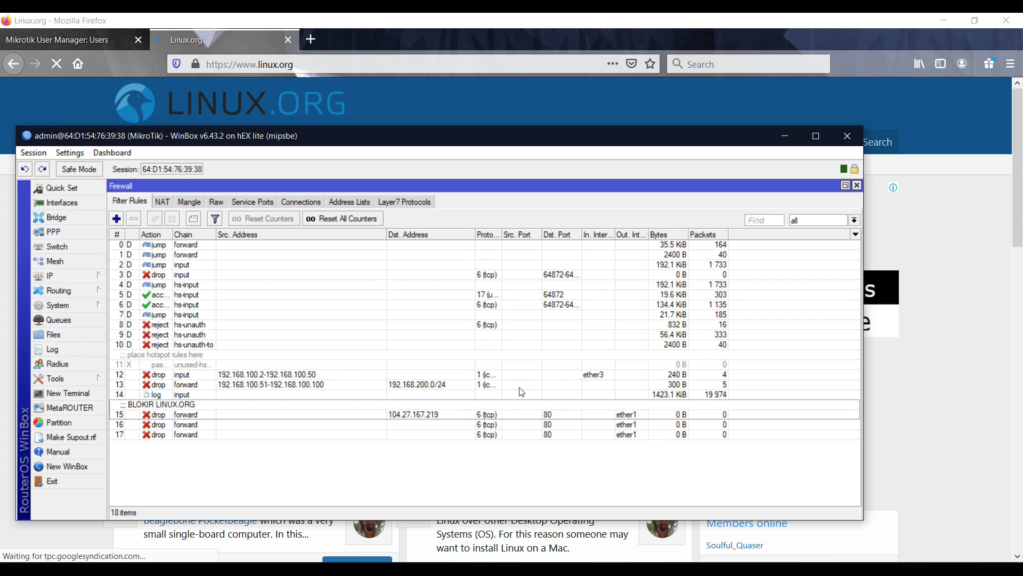
left_click(507, 411)
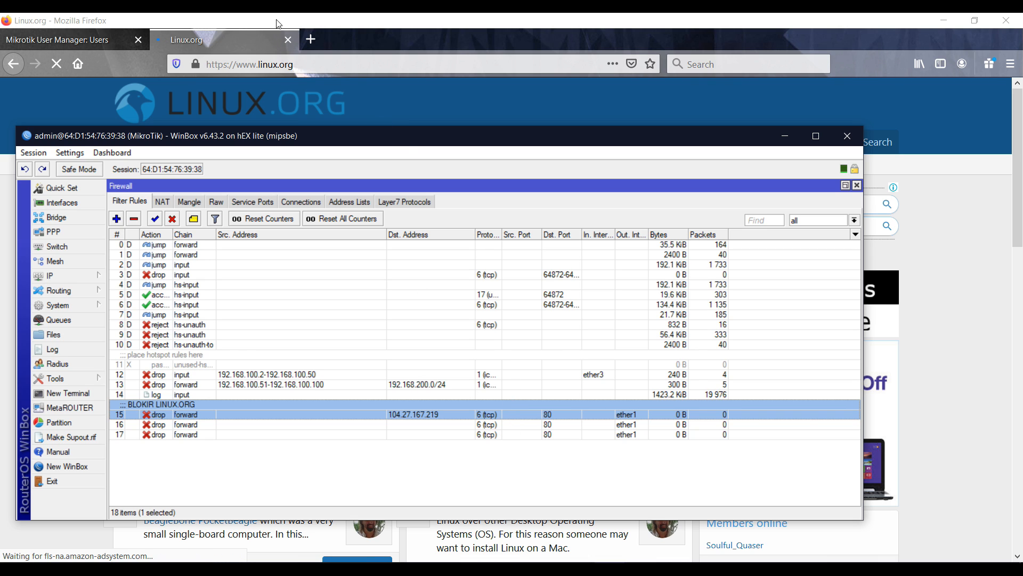
Clear the Dst. Port 80 condition from the BLOKIR LINUX.ORG rule and apply it
left_click(212, 39)
key("alt+Tab")
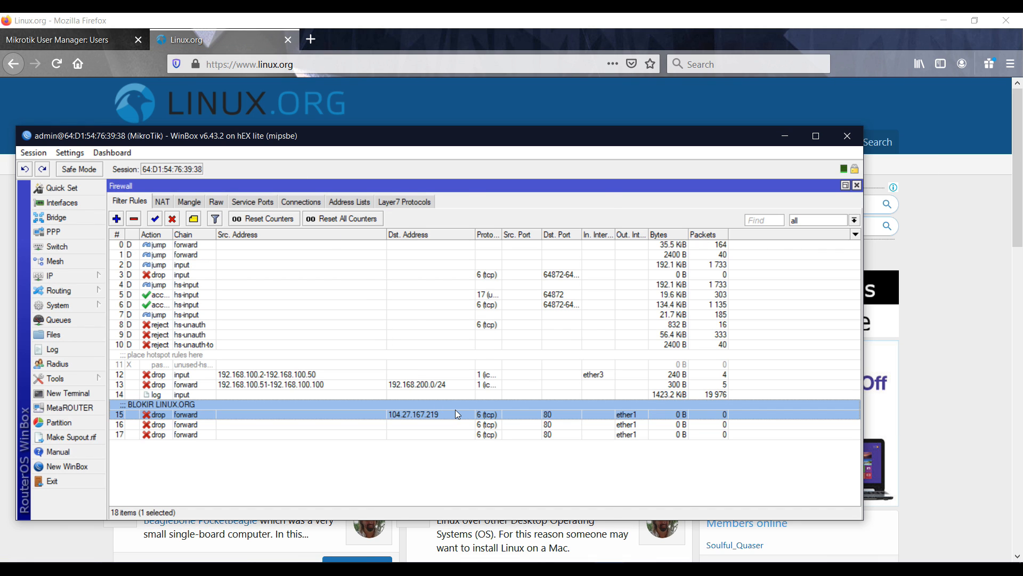
double_click(455, 412)
left_click(519, 314)
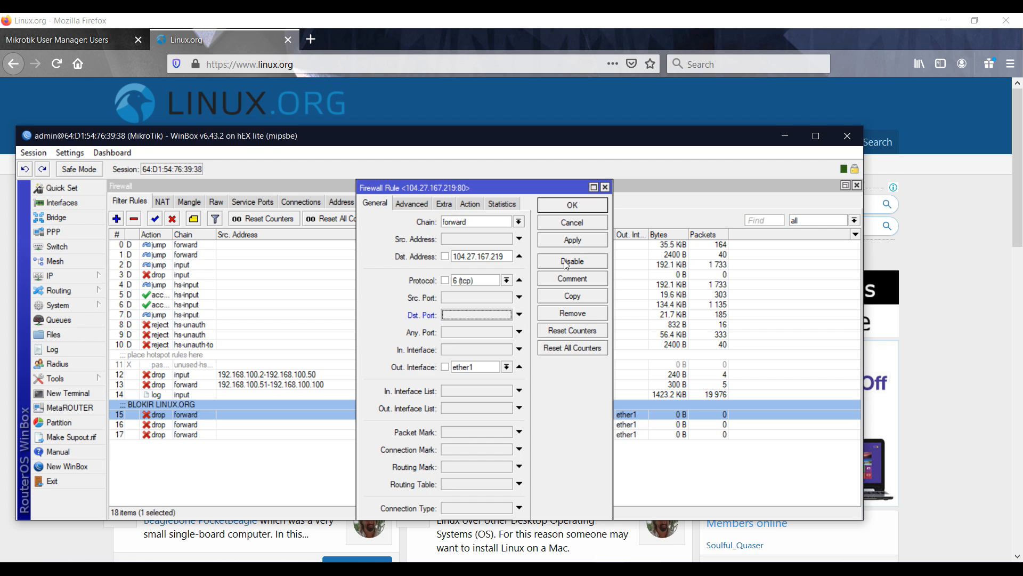
left_click(573, 242)
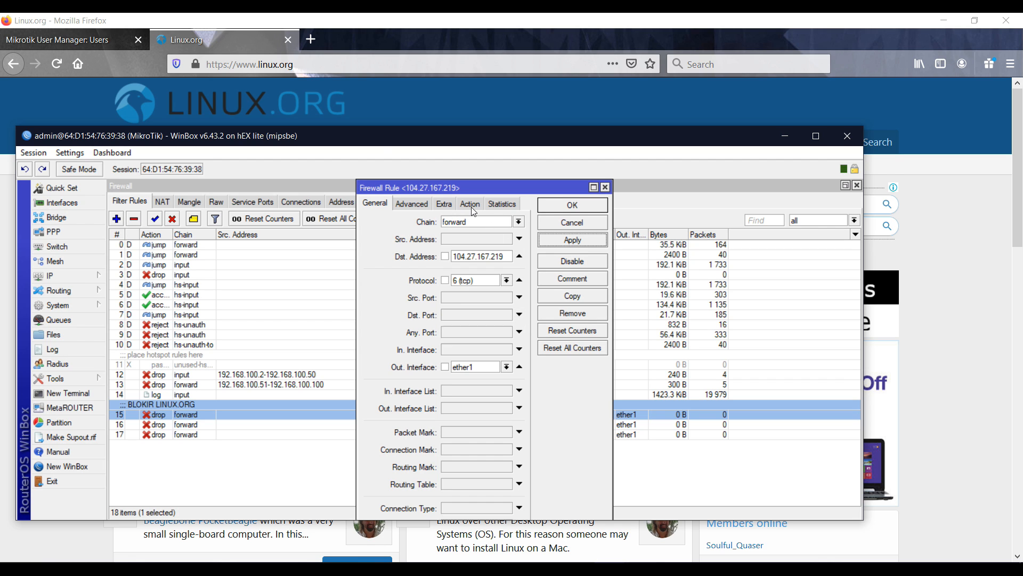
left_click(58, 61)
key("alt+Tab")
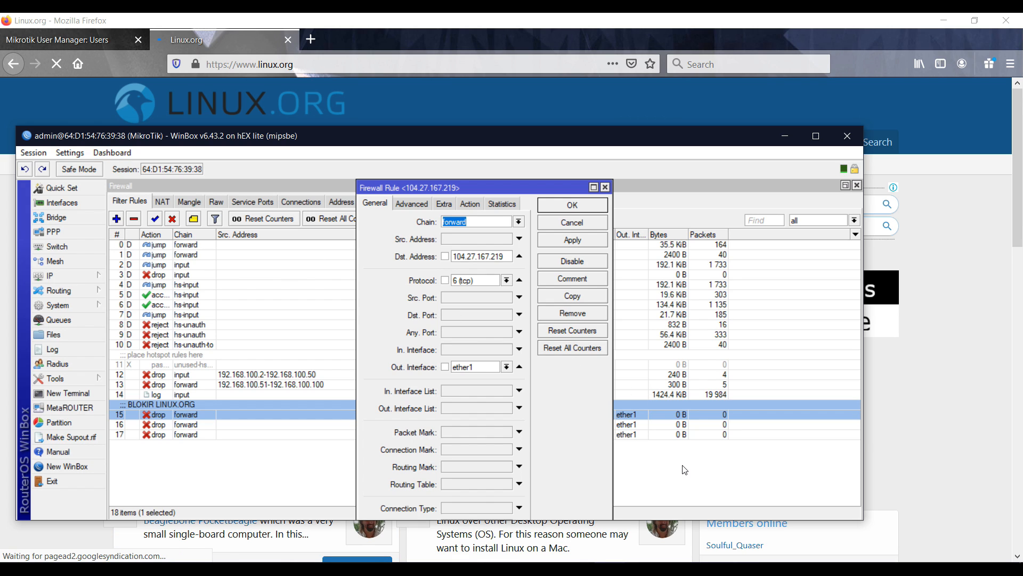
key("Return")
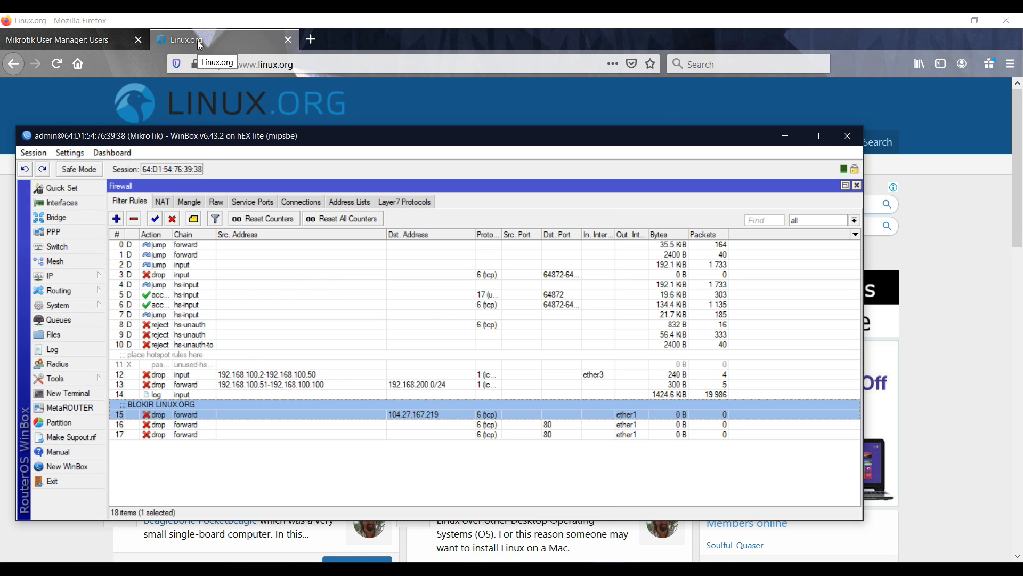
Load linux.or.id in Firefox, then reconnect WinBox to the router
key("alt+Tab")
key("alt+Tab")
key("alt+Tab")
left_click(209, 64)
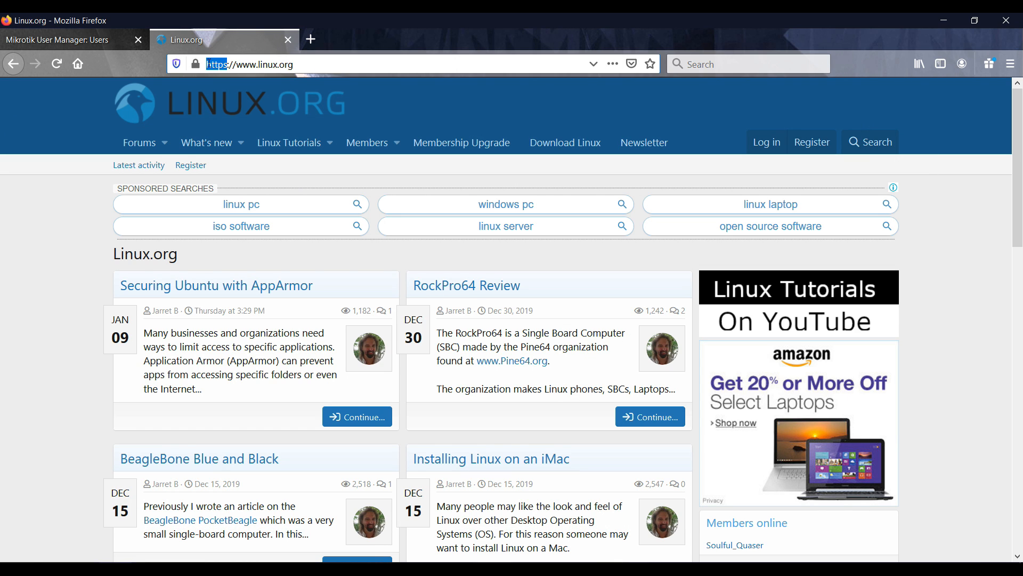
type("linux.or.id")
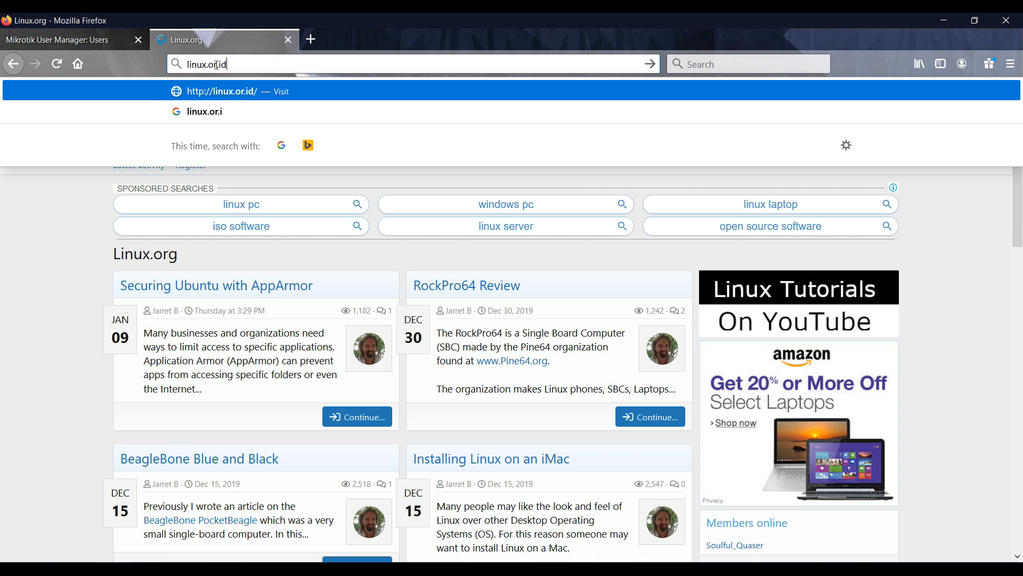
key("Return")
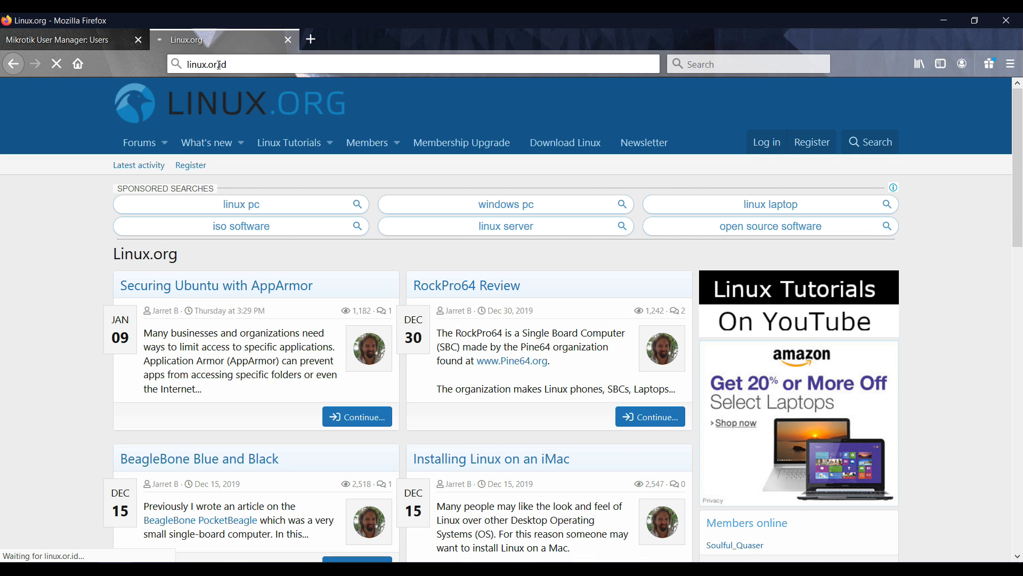
key("alt+Tab")
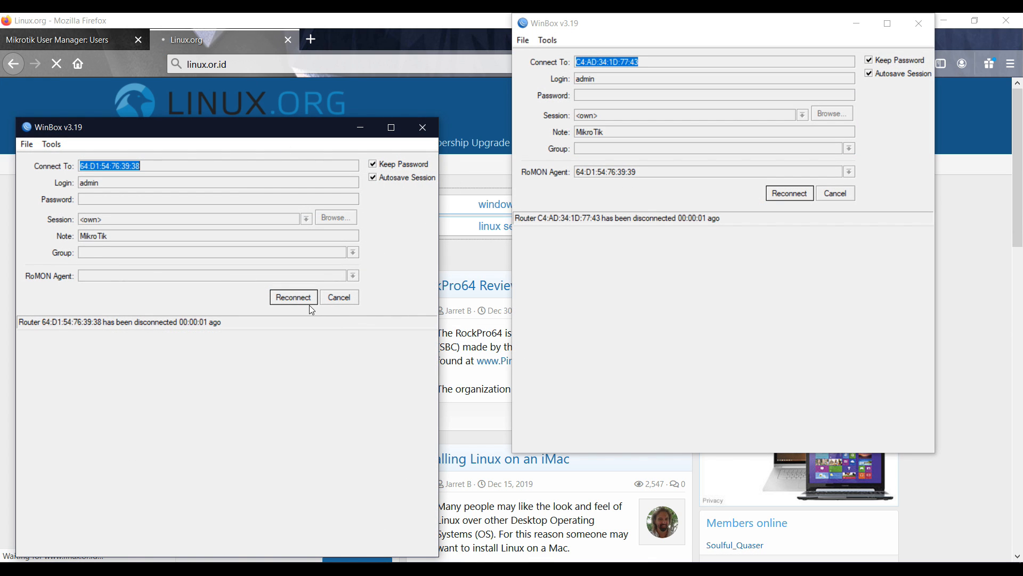
left_click(305, 299)
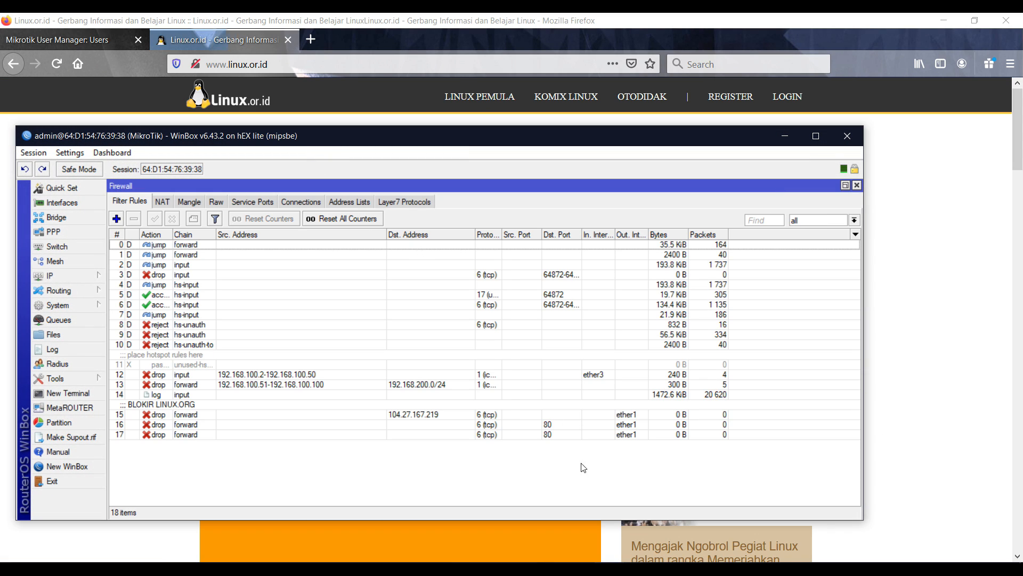
double_click(341, 408)
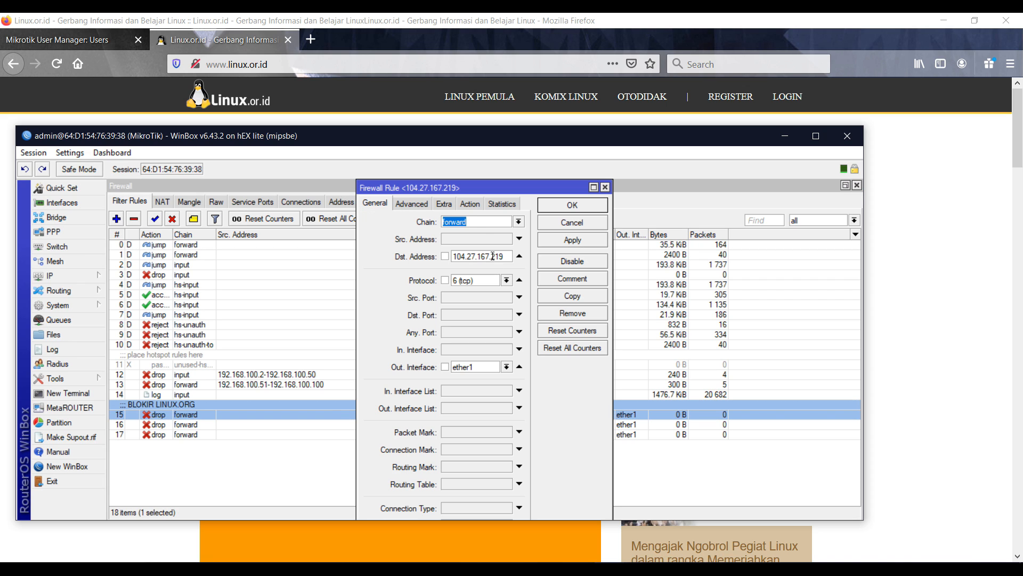
left_click(447, 205)
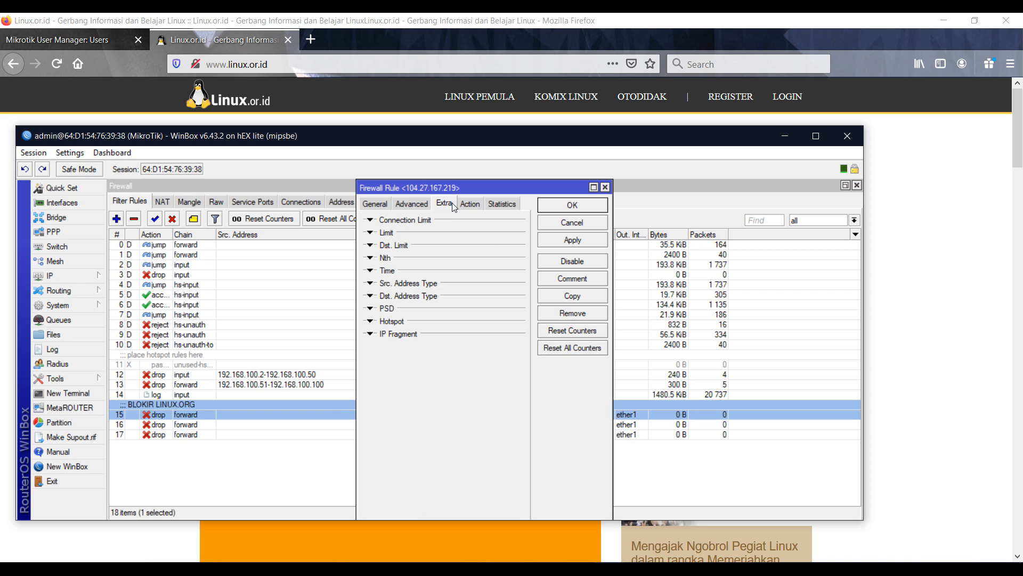
left_click(425, 201)
left_click(484, 289)
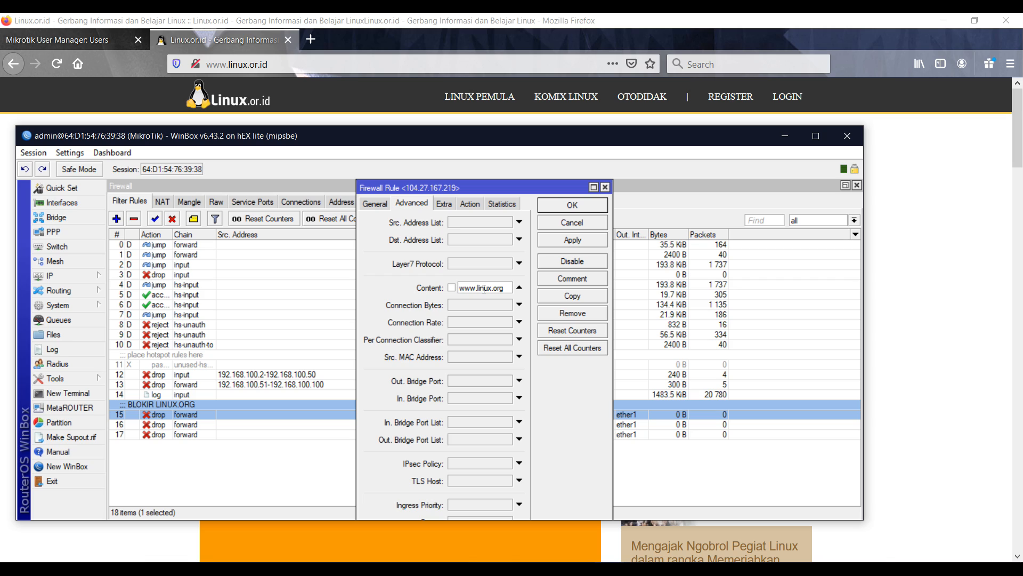
triple_click(484, 289)
type("lin")
left_click(565, 240)
Try linux.or.id as the rule's Dst. Address and dismiss the invalid-address error
left_click(374, 207)
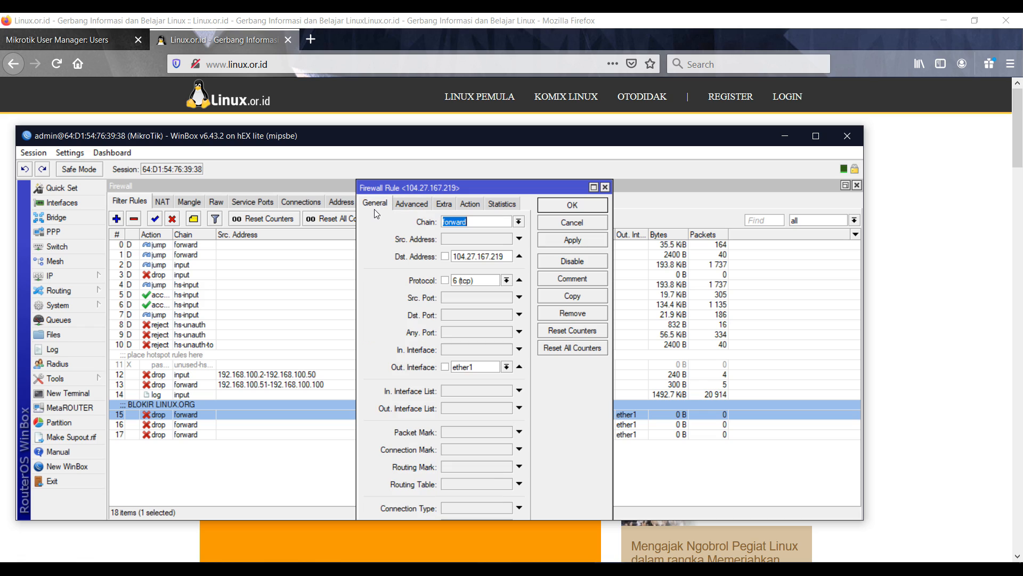
double_click(480, 259)
type("linux")
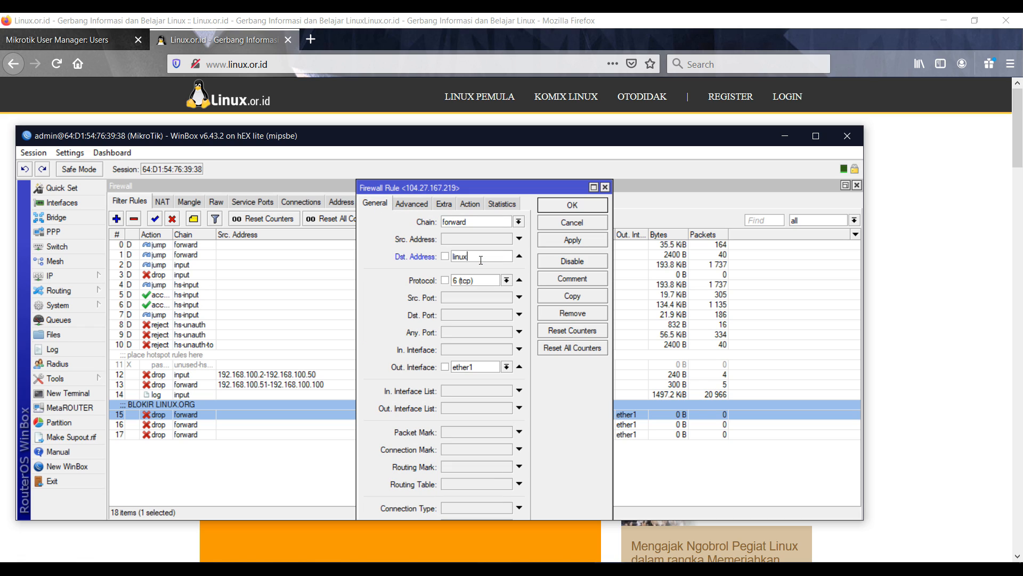
type(".or.id")
left_click(553, 236)
left_click(486, 349)
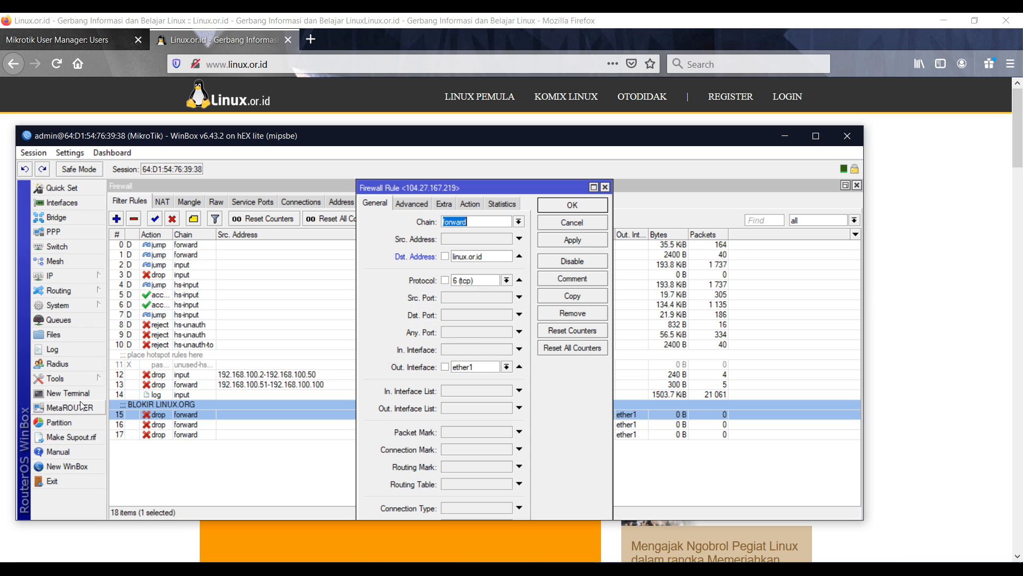
left_click(70, 397)
Ping linux.or.id from the router terminal and copy its resolved address 64.140.165.106
type("p")
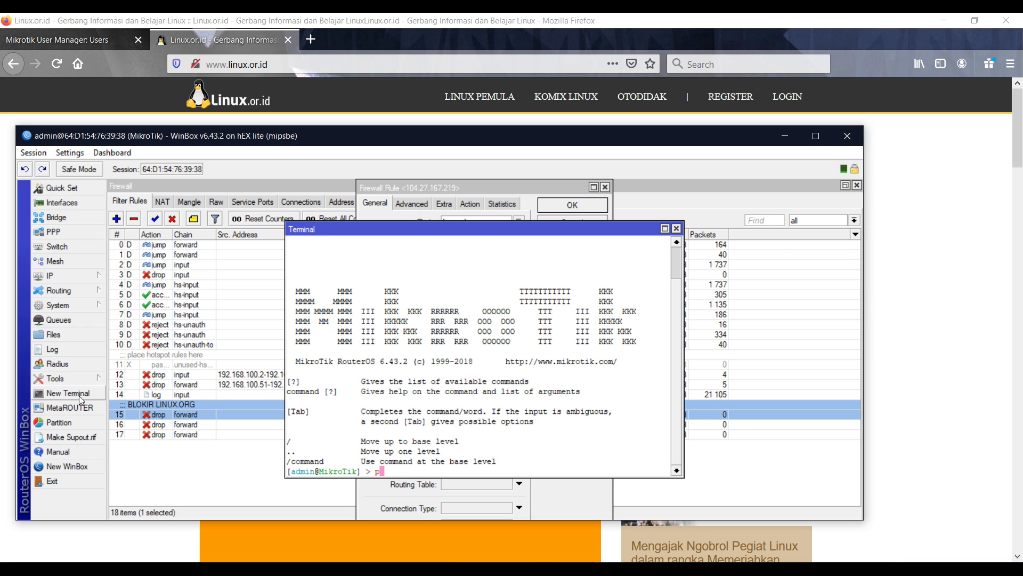
type("ing linux.or.id")
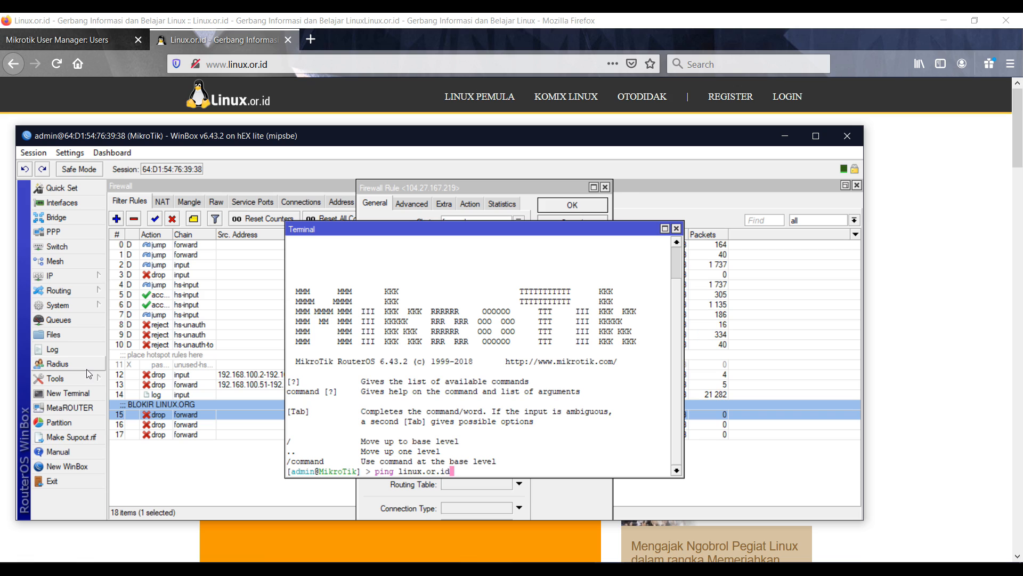
key("Return")
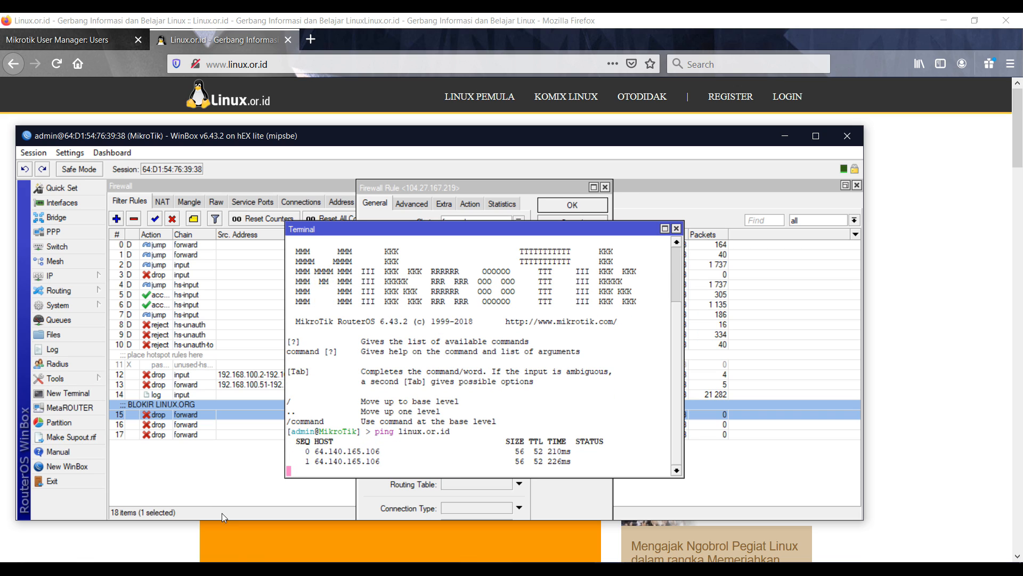
key("ctrl+c")
left_click_drag(314, 433, 380, 433)
left_click(347, 432)
right_click(380, 435)
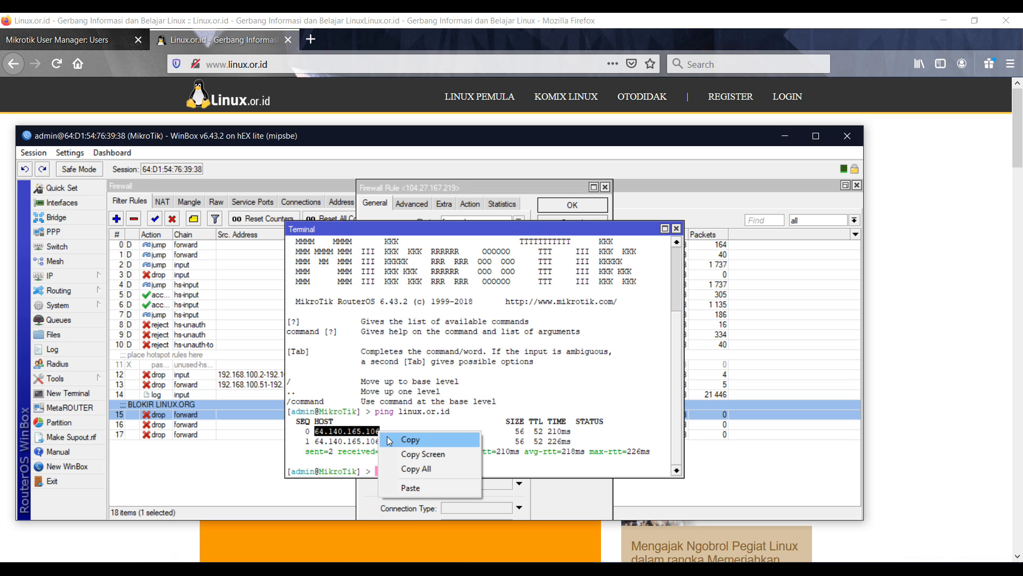
left_click(387, 441)
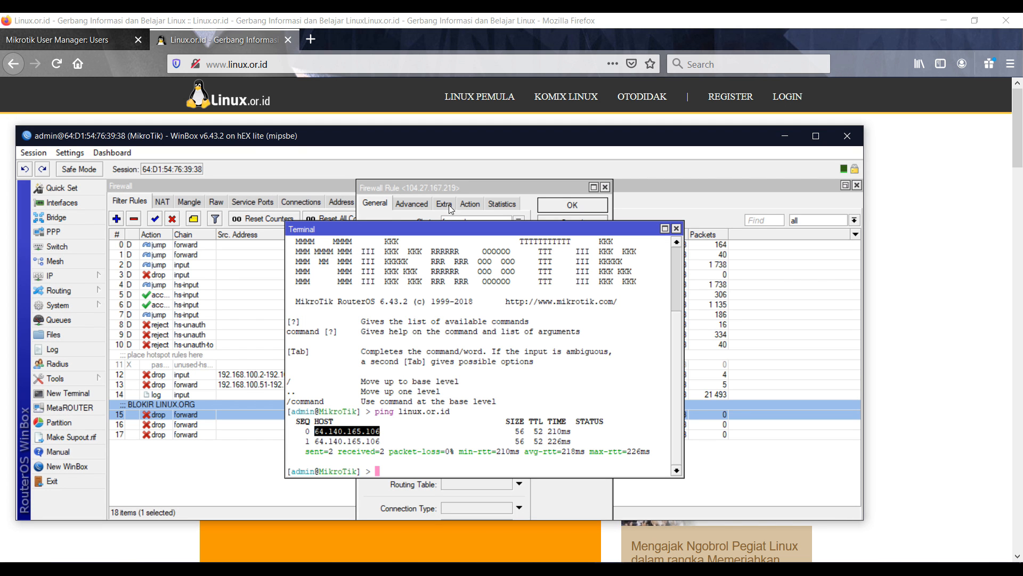
Paste 64.140.165.106 as the rule's Dst. Address, apply it, and close the terminal
left_click(451, 193)
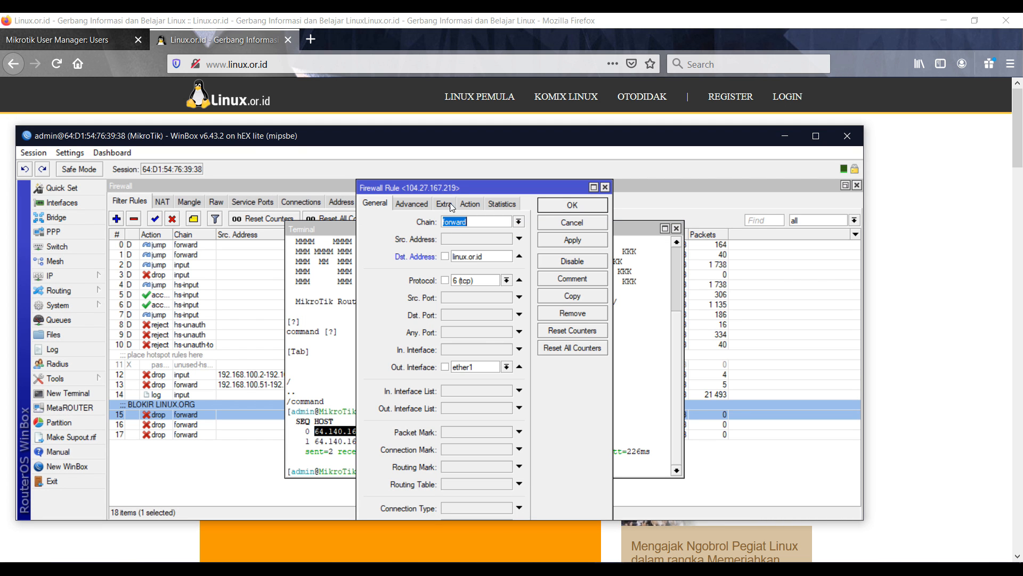
double_click(478, 260)
key("ctrl+v")
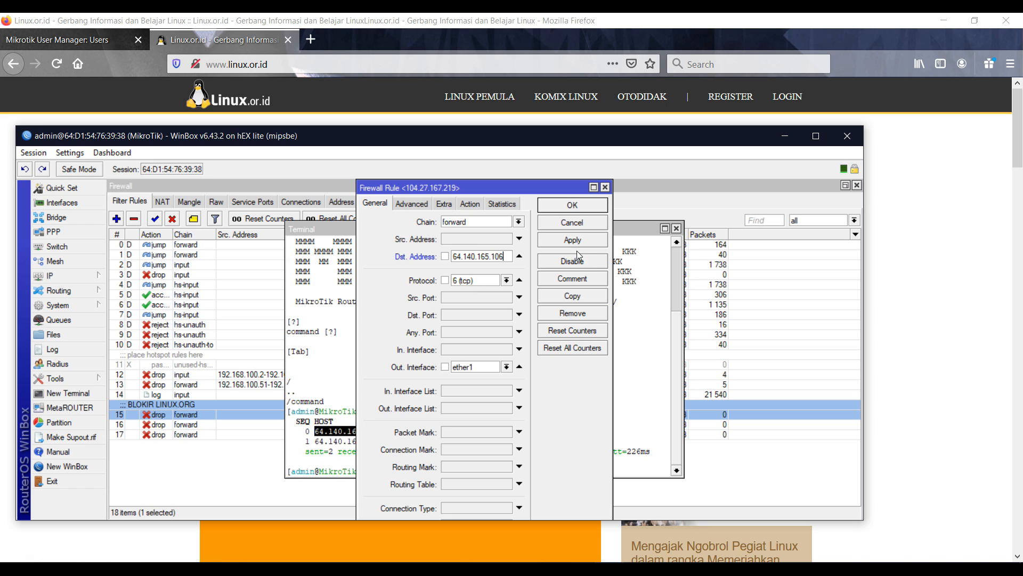
left_click(573, 240)
left_click(588, 205)
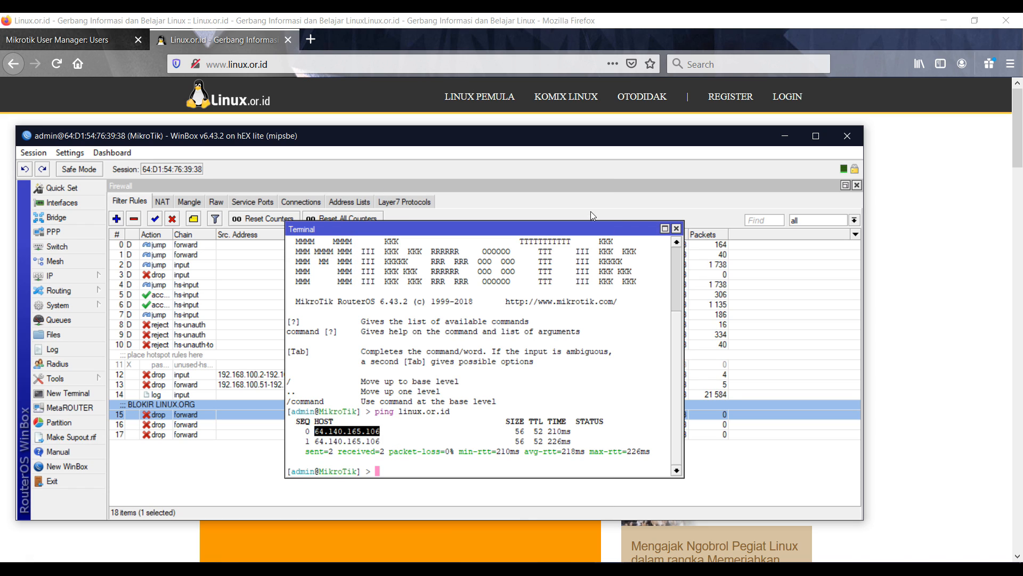
left_click(678, 229)
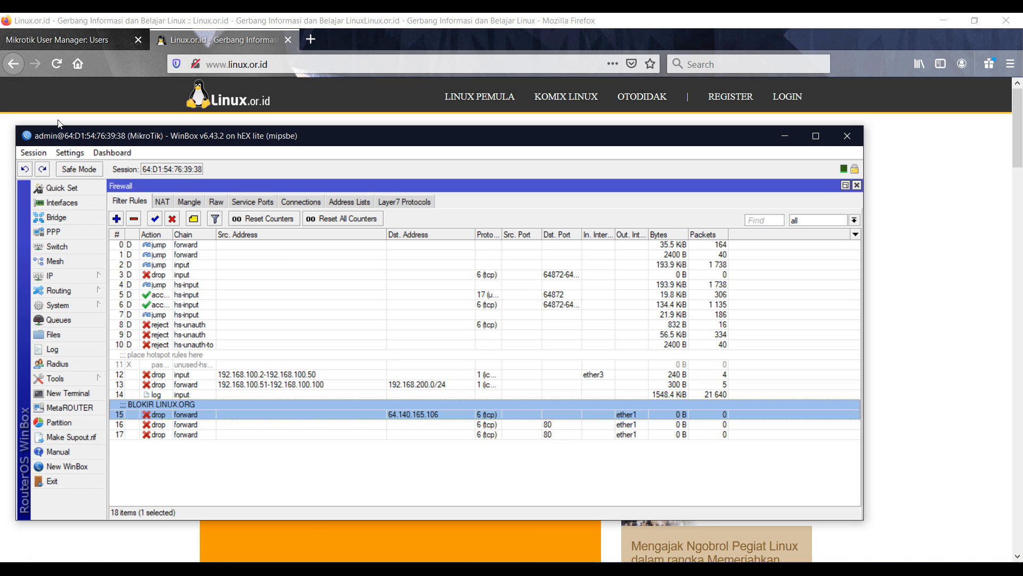
left_click(254, 64)
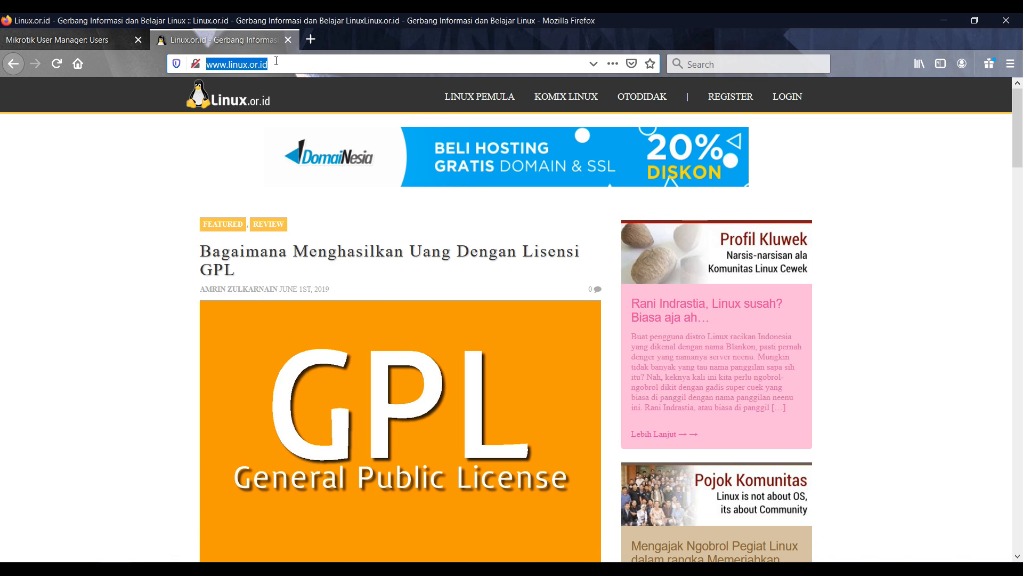
left_click(311, 40)
left_click(288, 40)
key("ctrl+v")
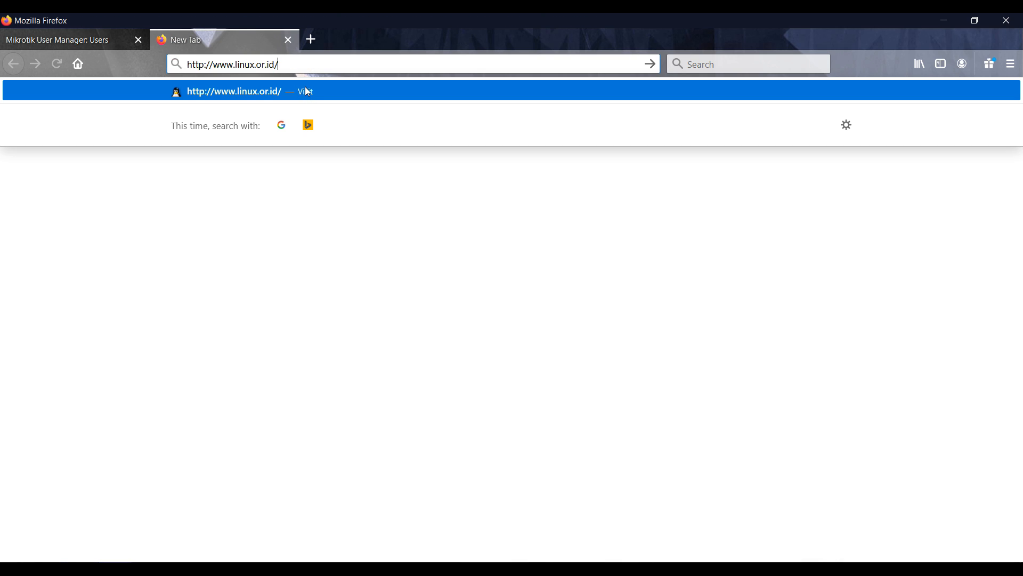
key("Return")
key("alt+Tab")
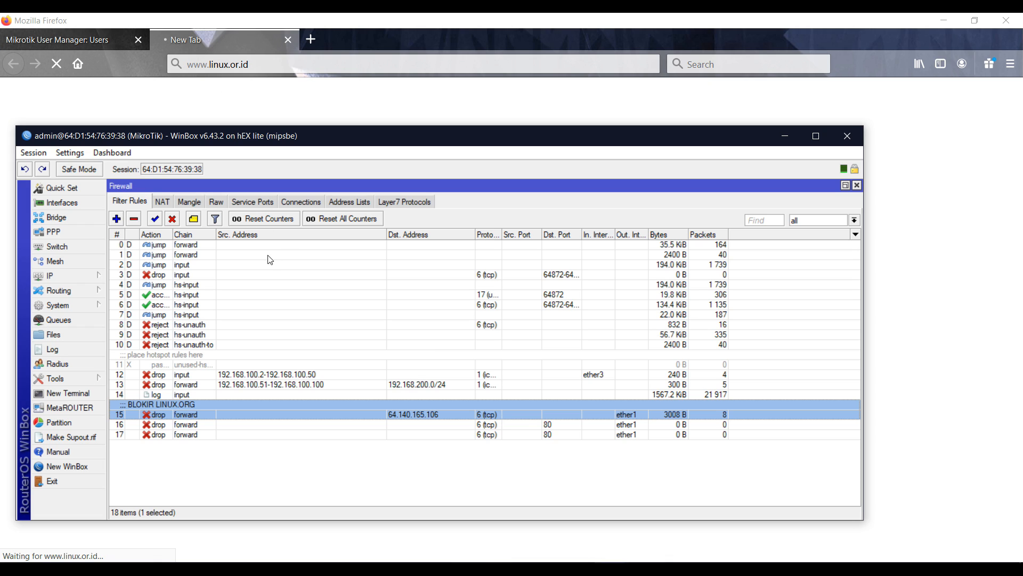
Inspect drop rule 16's advanced matching options without changing anything
double_click(236, 429)
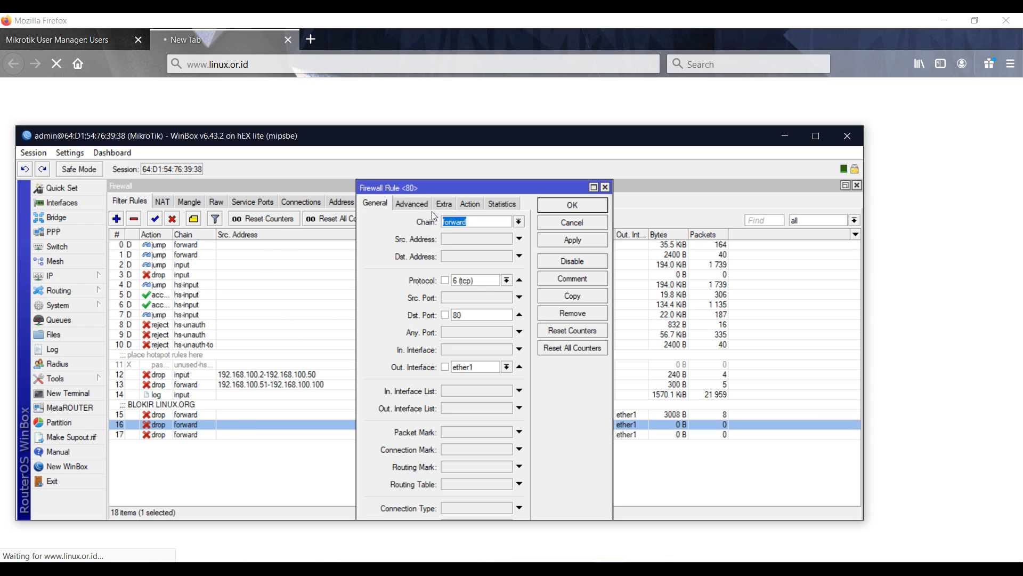
left_click(426, 204)
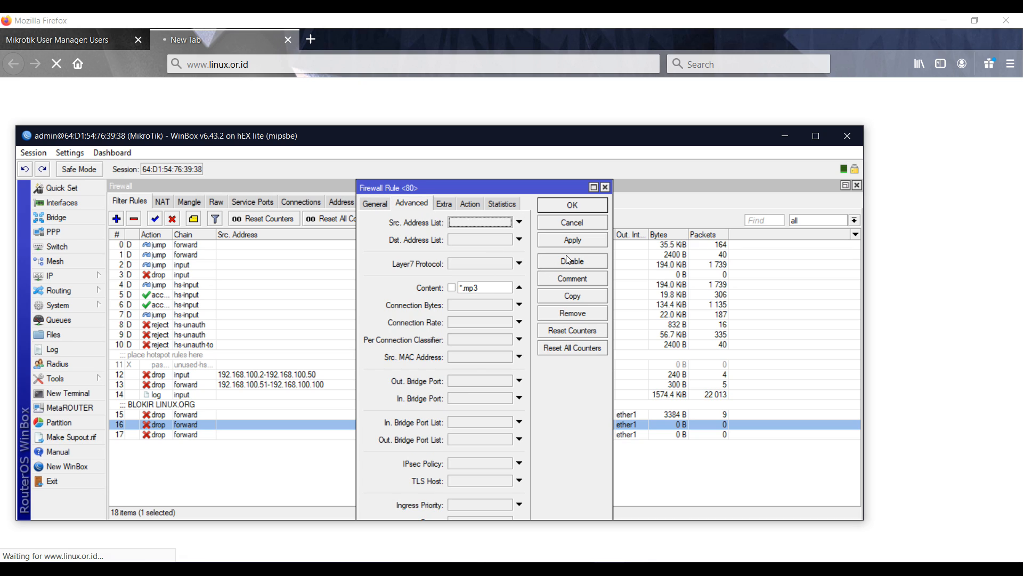
left_click(572, 223)
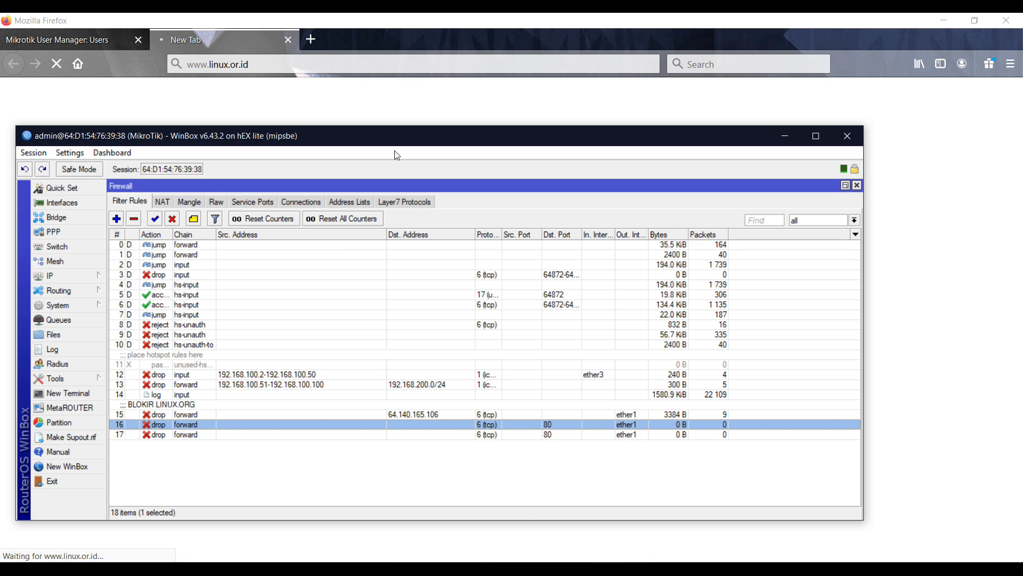
Close the linux.or.id tab and search Google for 'index of mp3'
left_click(310, 39)
left_click(296, 41)
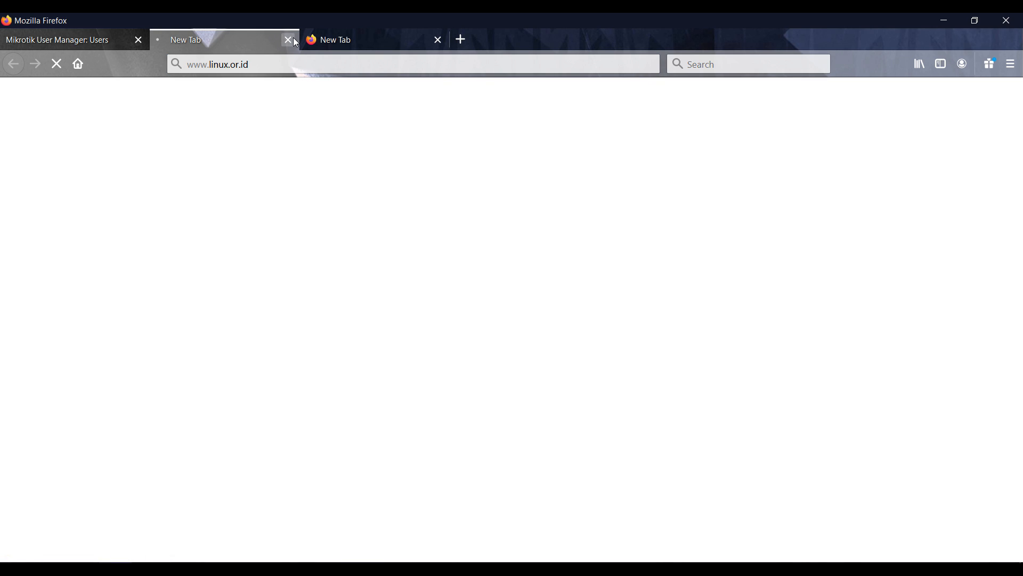
left_click(293, 40)
type("google.com")
key("Return")
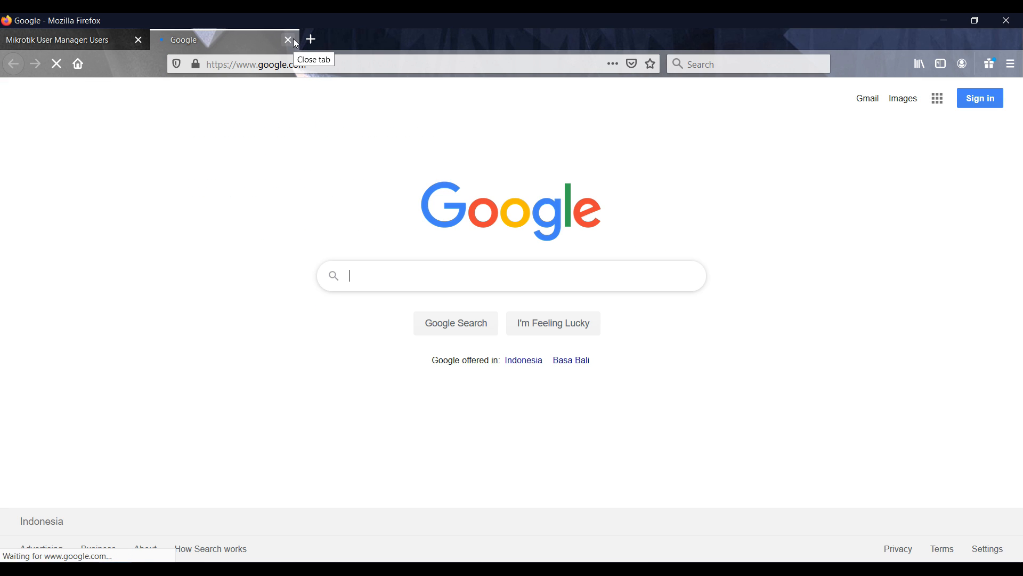
type("index of mp3")
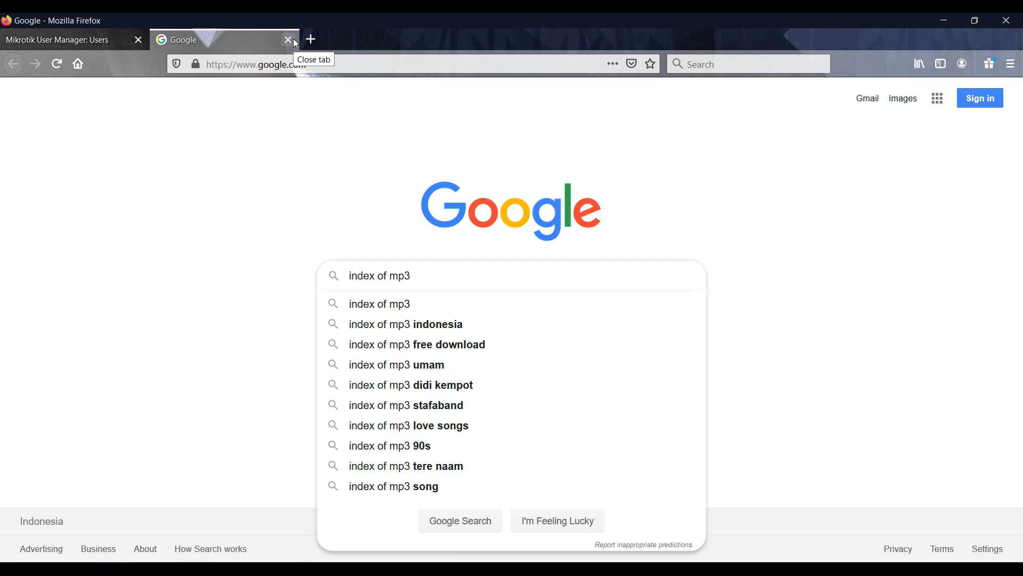
key("Return")
Open the first result plus the Metallica and Queen mp3 listings in background tabs
key("alt+Tab")
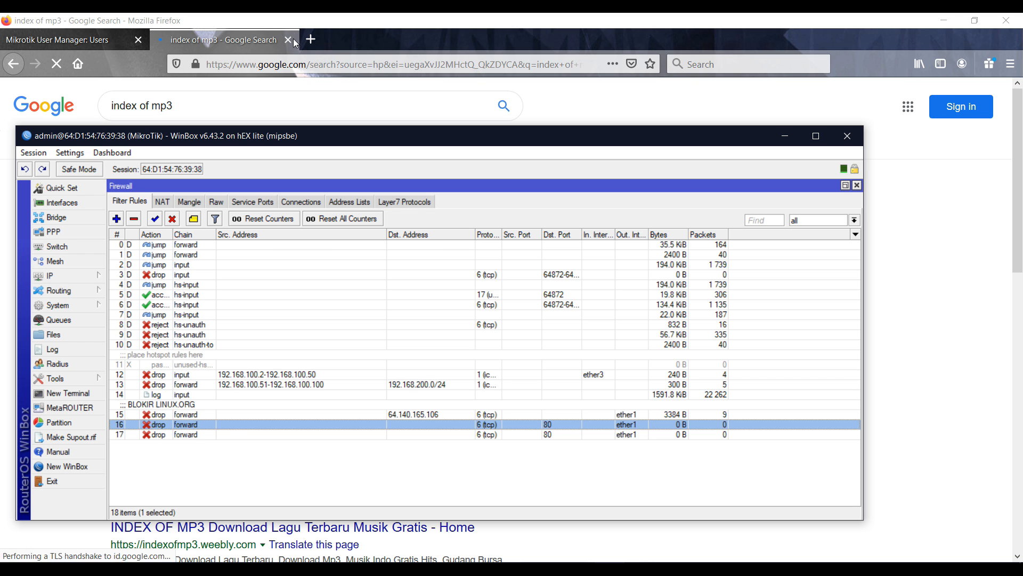
key("alt+Tab")
right_click(190, 202)
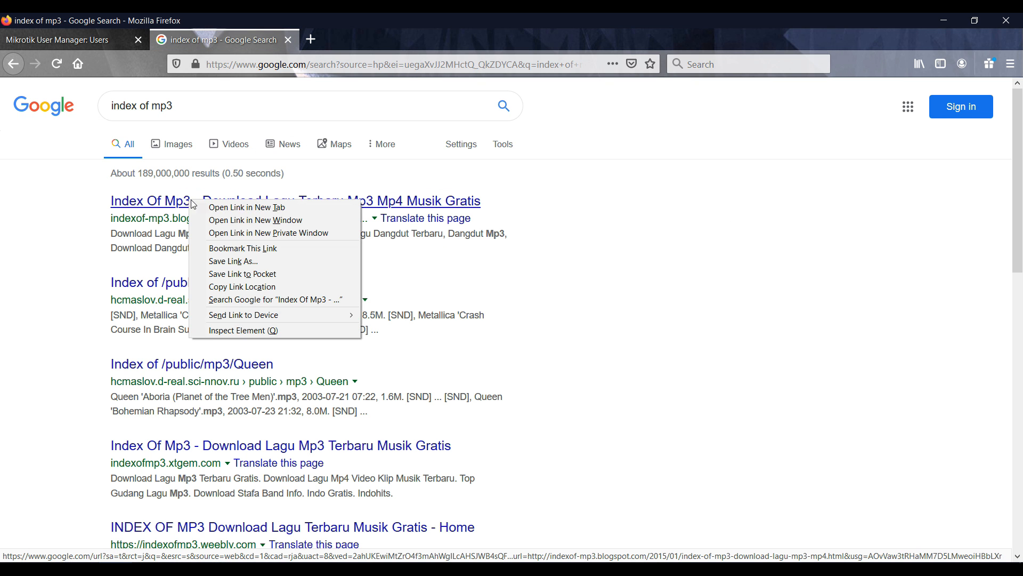
left_click(202, 212)
right_click(222, 281)
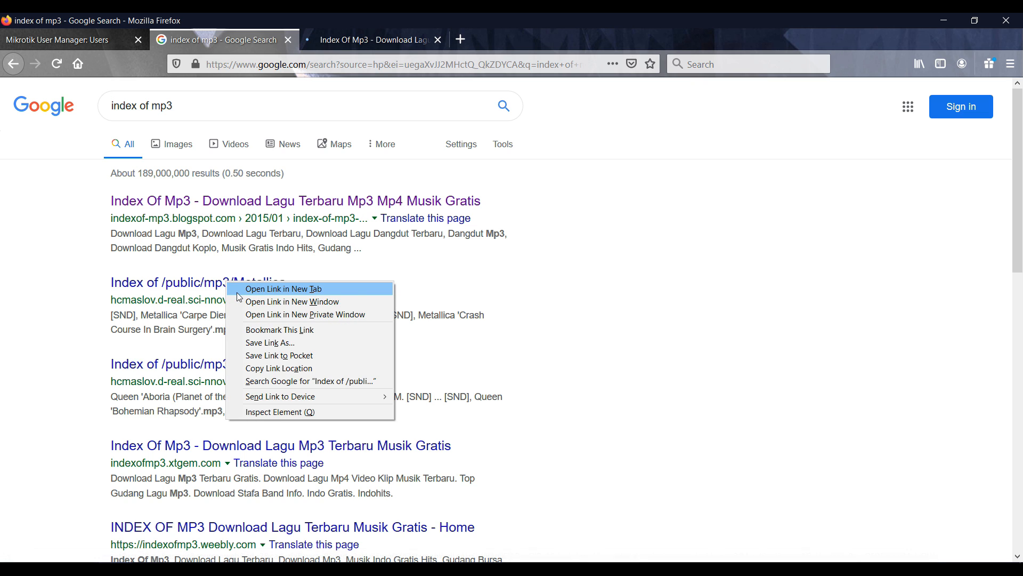
left_click(231, 286)
right_click(230, 375)
left_click(239, 382)
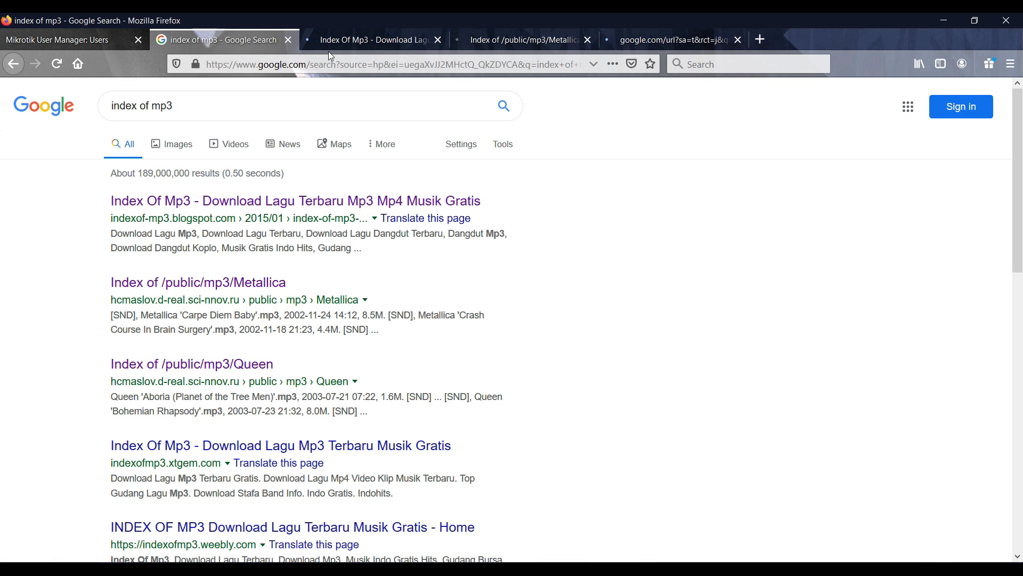
Browse the Index Of Mp3 site, close the GRATISINDO song page, and check the firewall counters
left_click(334, 41)
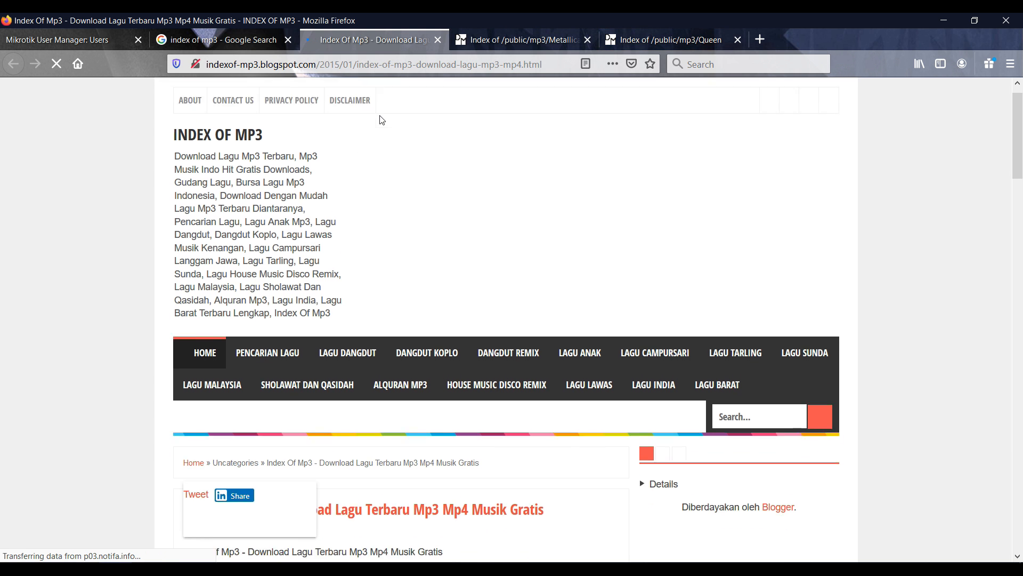
scroll(380, 119, "down", 10)
scroll(381, 122, "down", 5)
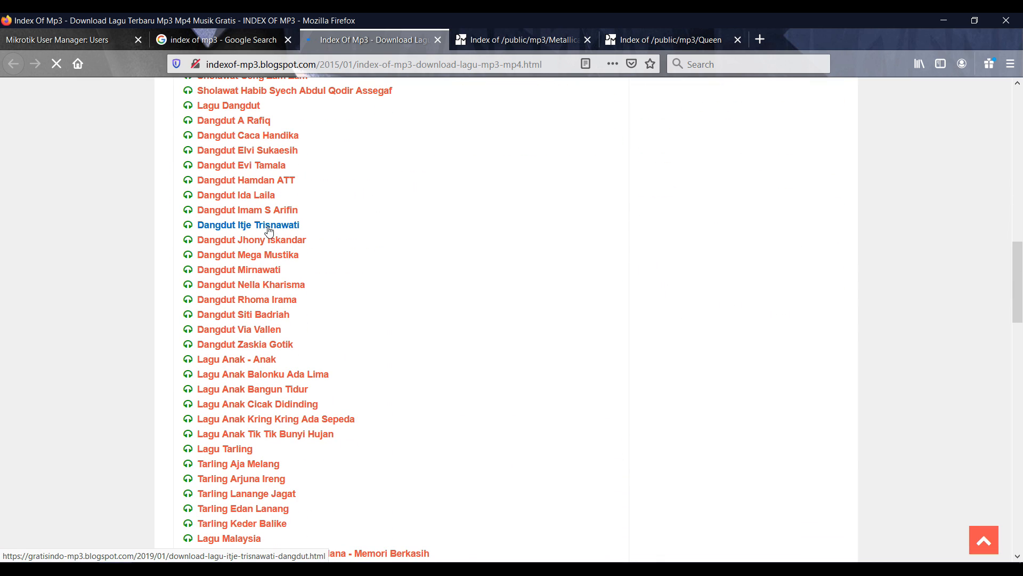
key("alt+Tab")
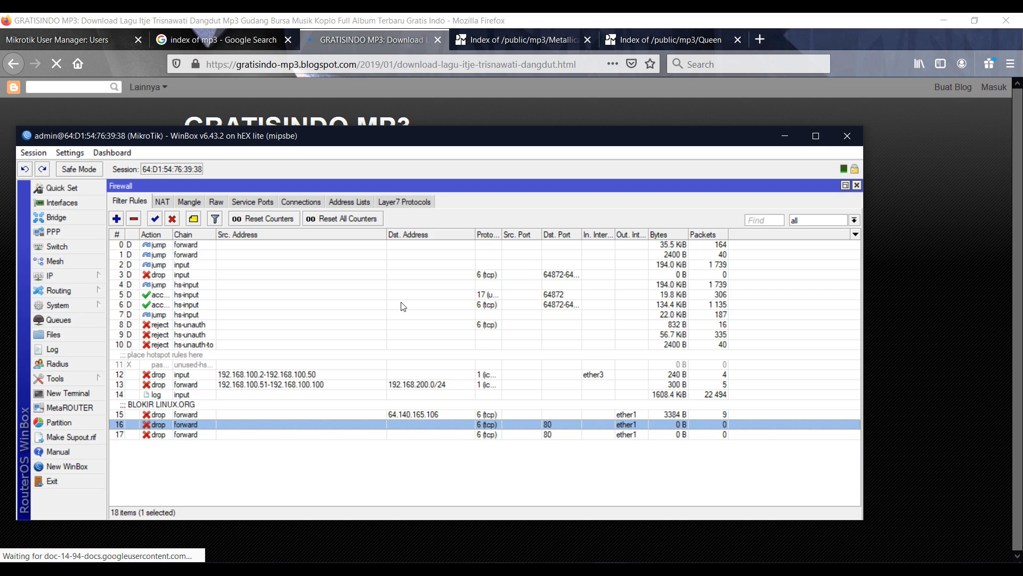
key("alt+Tab")
scroll(402, 302, "down", 4)
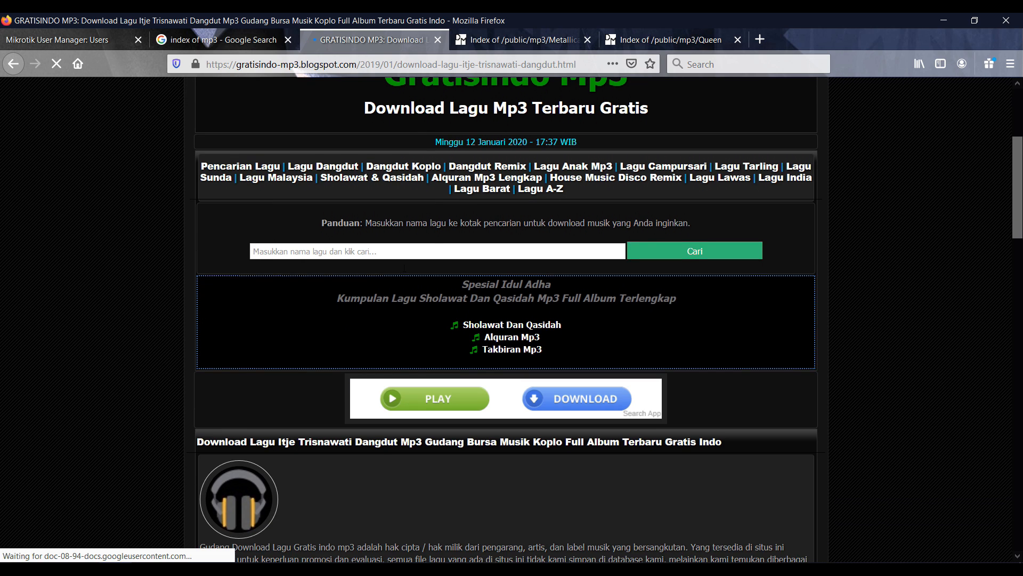
left_click(438, 40)
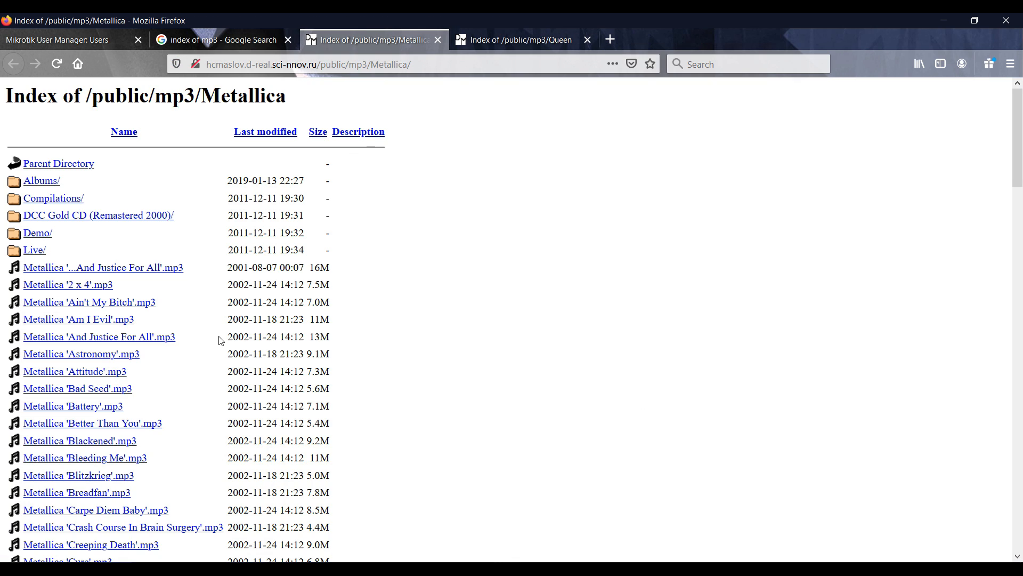
scroll(222, 340, "down", 5)
key("alt+Tab")
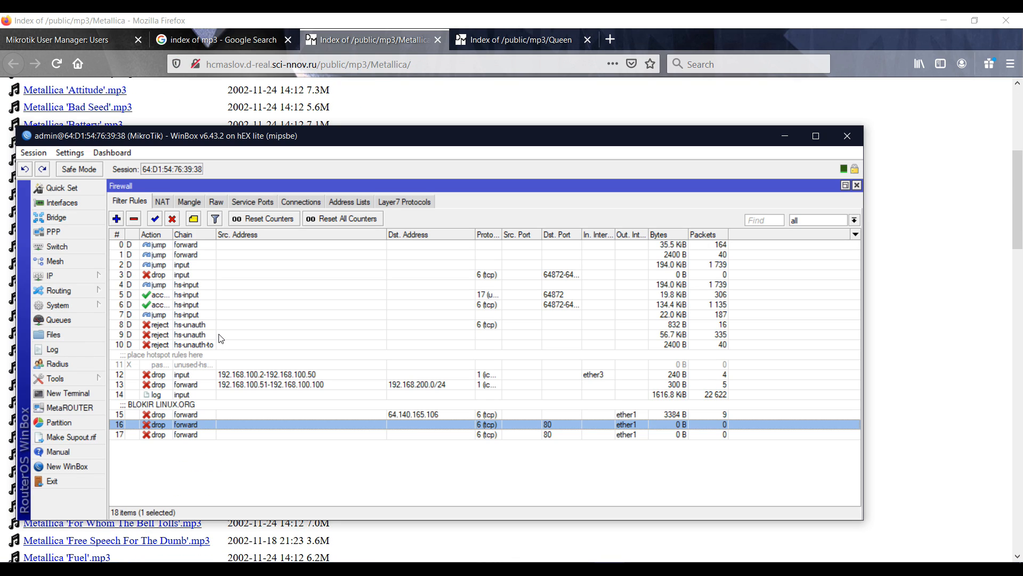
Try downloading the Carpe Diem Baby and Creeping Death mp3s beside the firewall window
left_click_drag(164, 135, 298, 103)
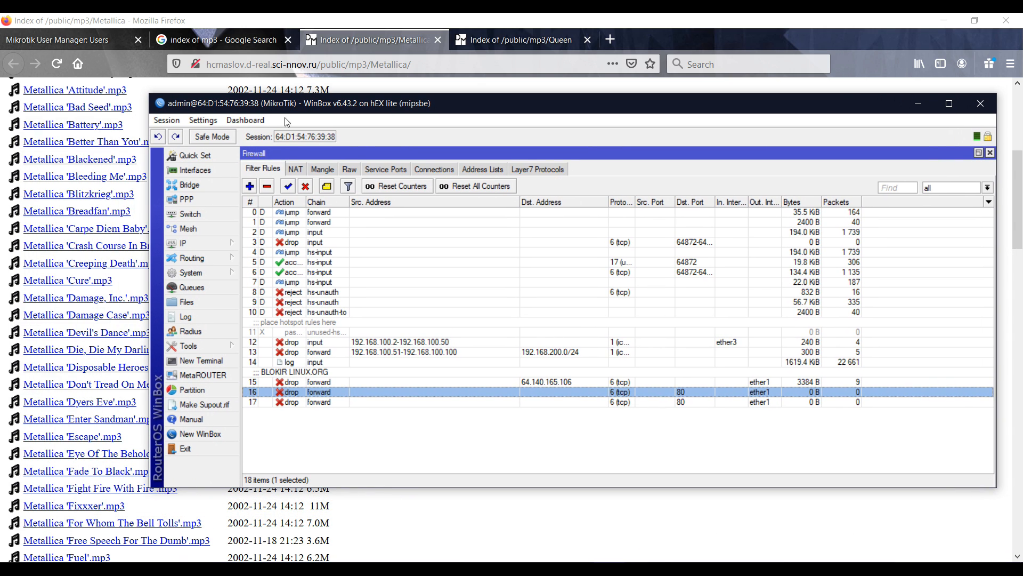
left_click_drag(145, 237, 233, 237)
left_click(40, 229)
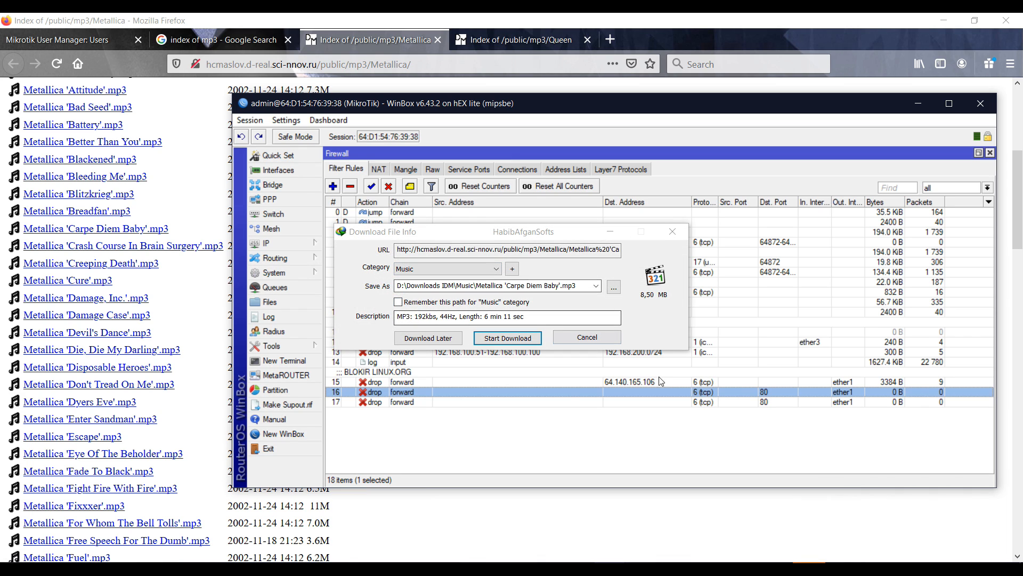
left_click(97, 265)
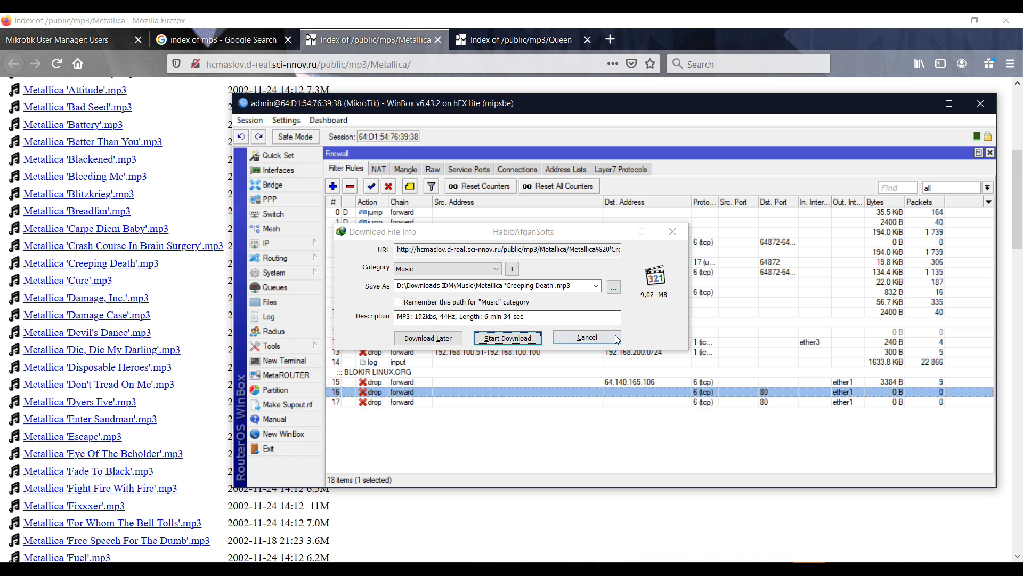
Change rule 16's content to .mp3, remove Dst. Port 80, apply, and retry an mp3 download
double_click(607, 392)
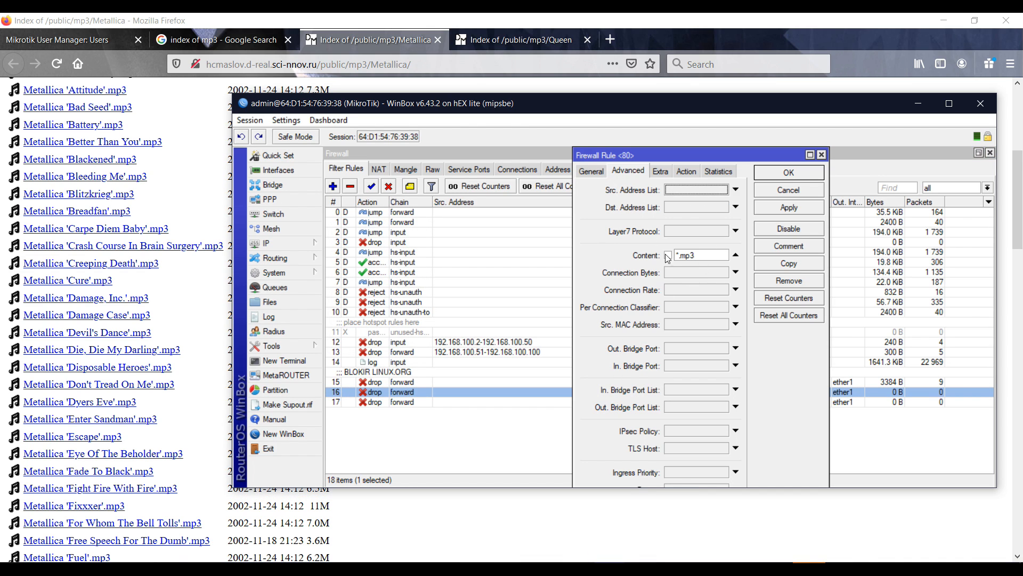
left_click_drag(682, 254, 670, 251)
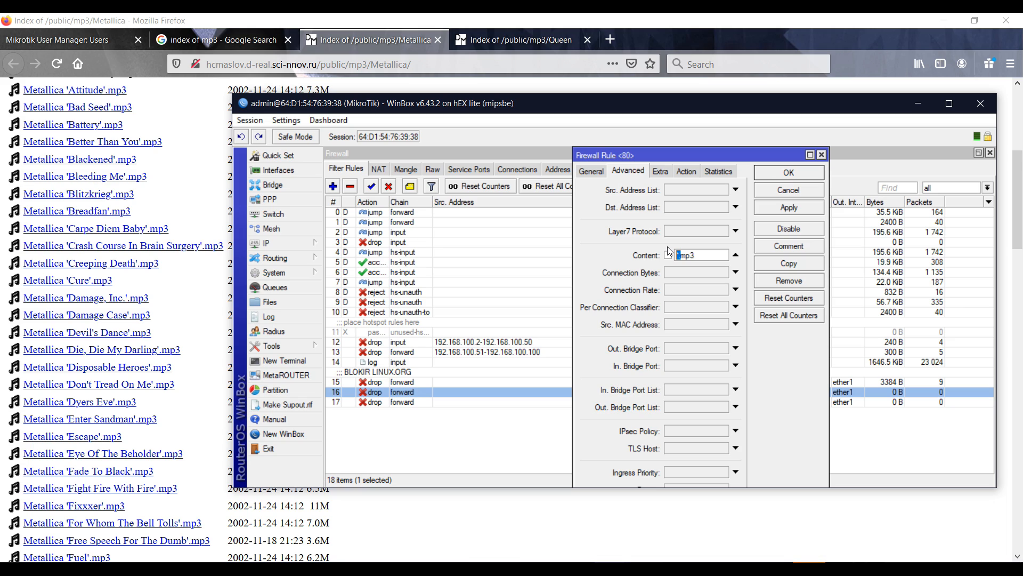
key("BackSpace")
left_click(686, 170)
left_click(588, 173)
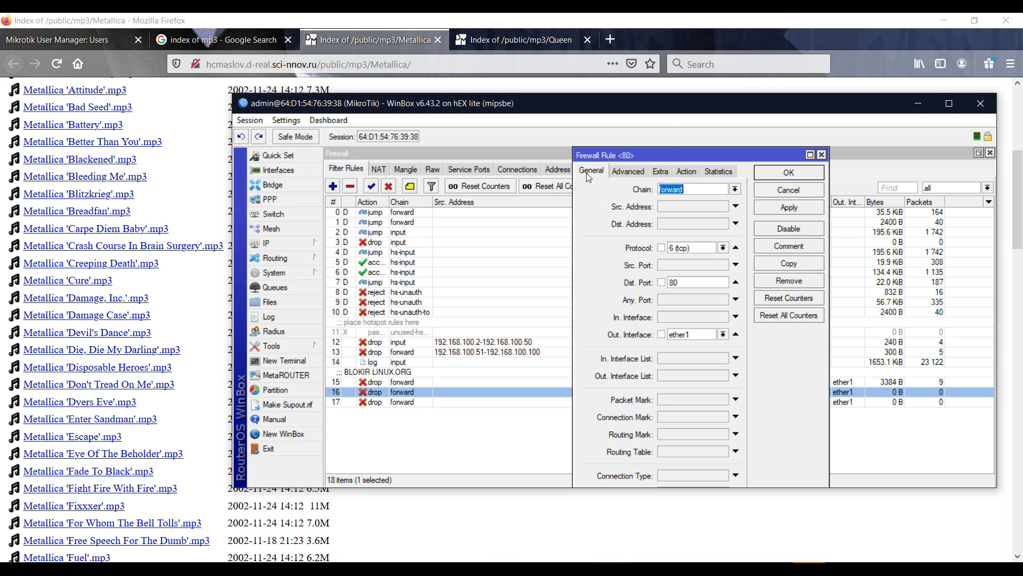
left_click(736, 249)
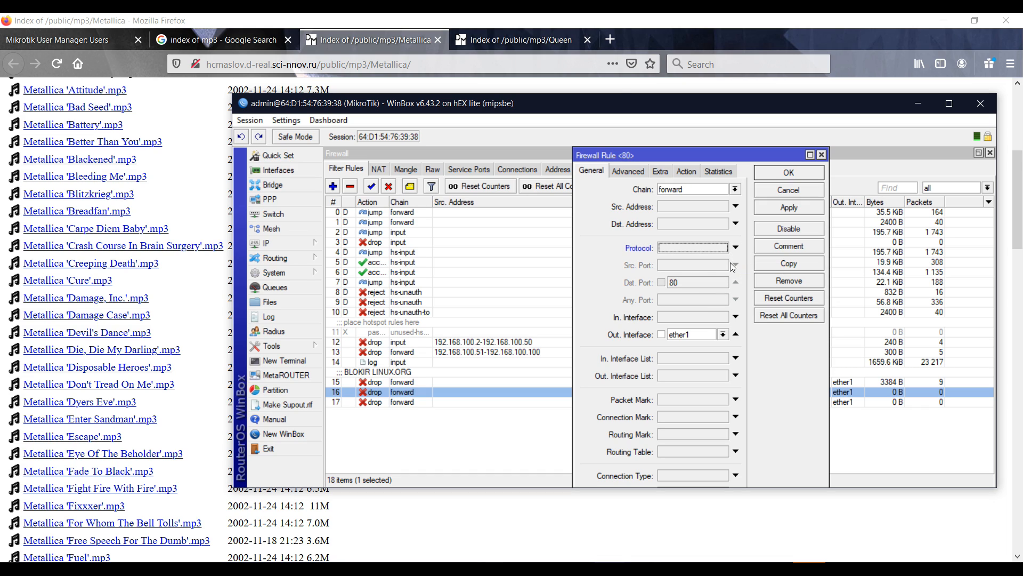
left_click(736, 247)
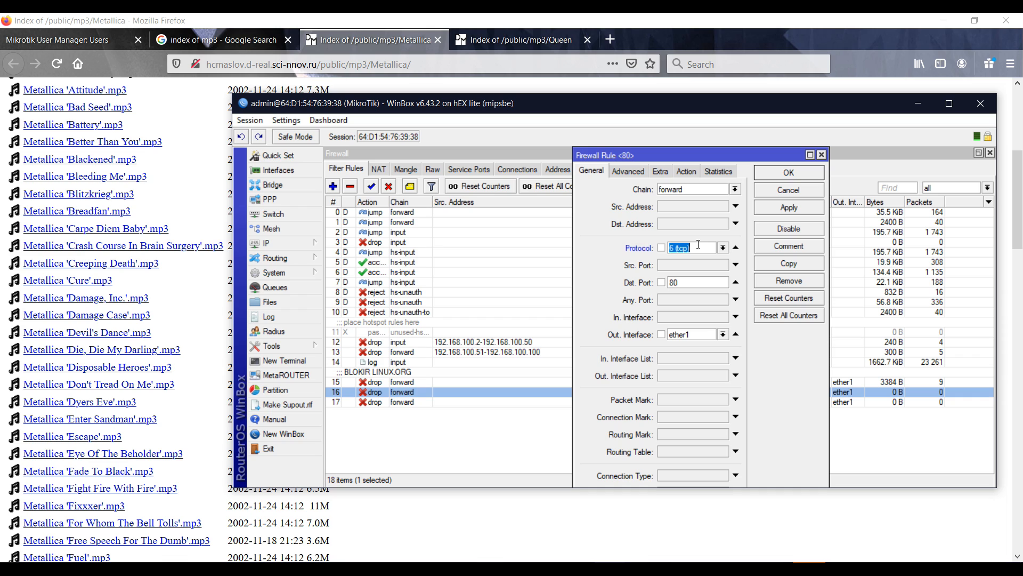
left_click(736, 281)
left_click(789, 208)
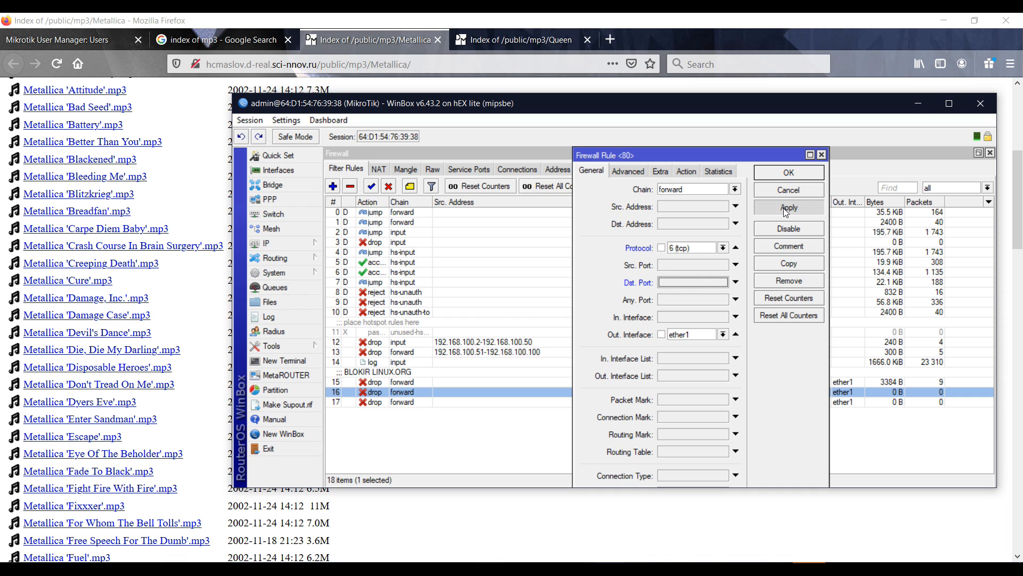
left_click(782, 176)
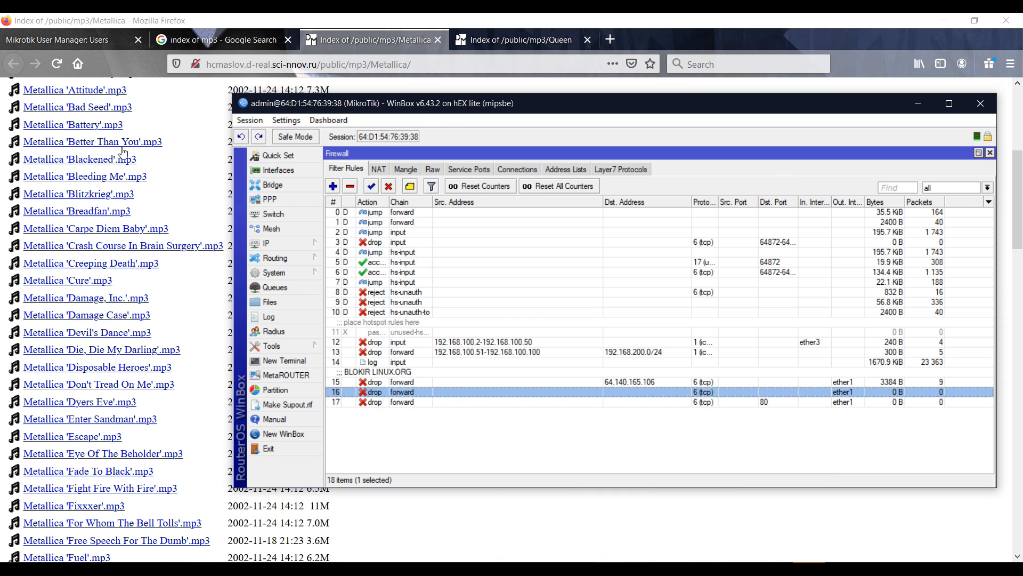
left_click(89, 150)
key("alt+Tab")
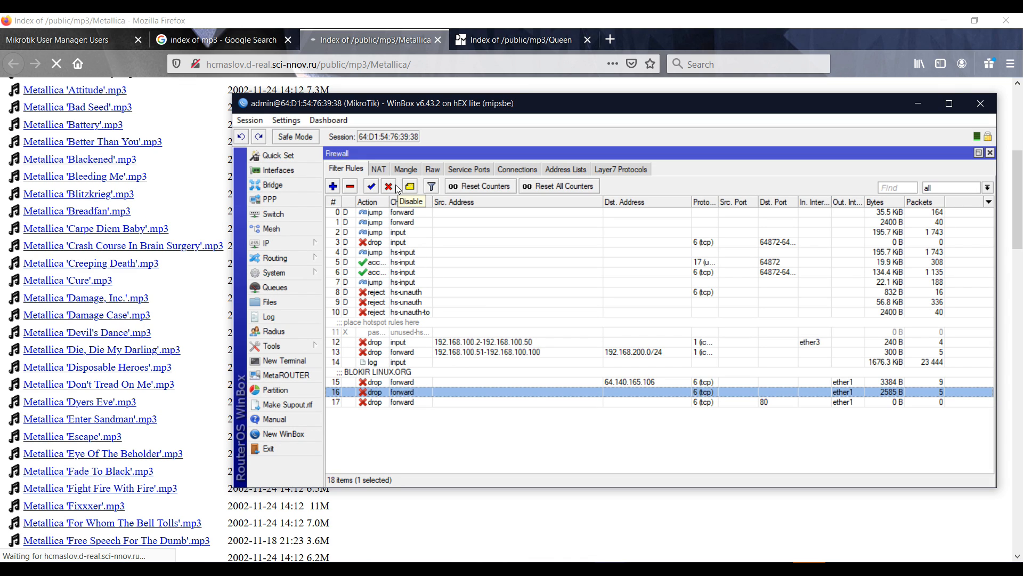
Cancel the prompted Metallica download, decline IDM's integration message, and reselect rule 16 in Filter Rules
double_click(772, 392)
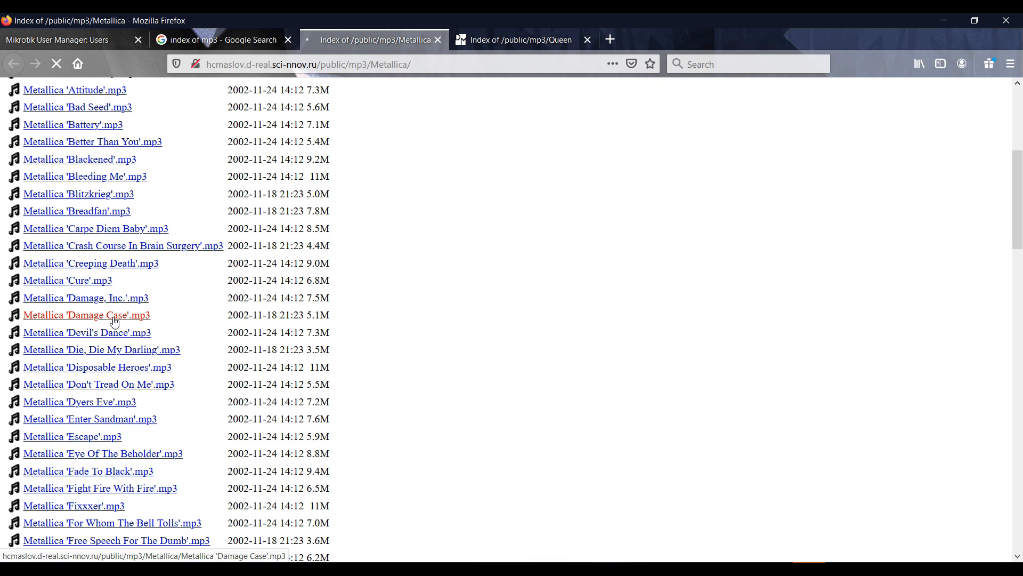
left_click(114, 320)
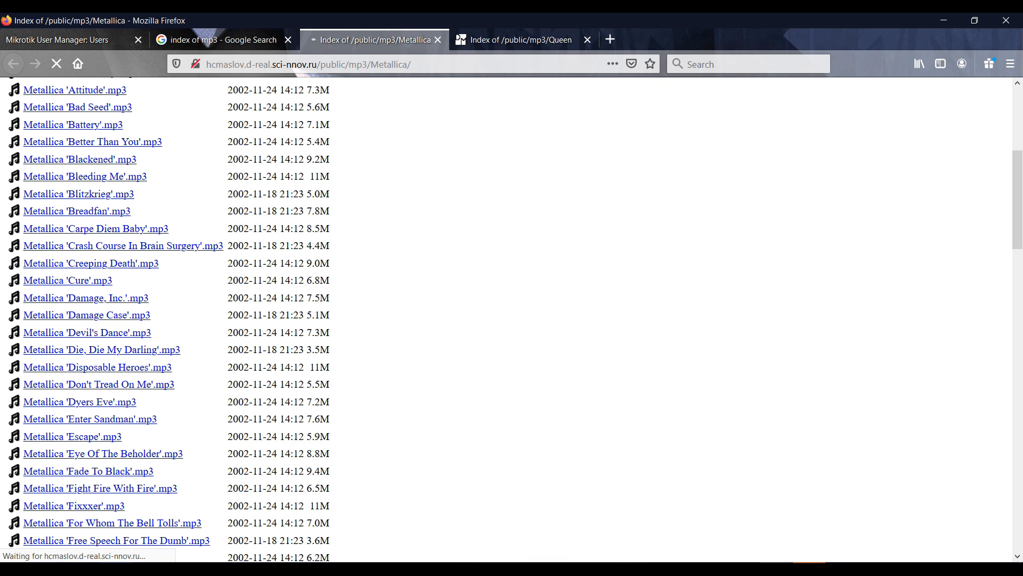
mouse_move(614, 569)
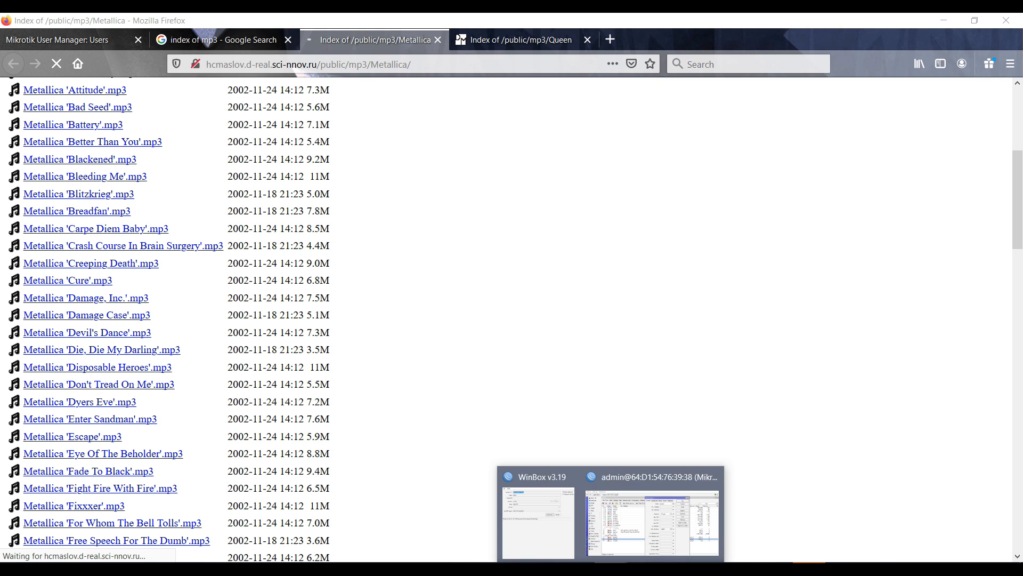
left_click(621, 528)
left_click(609, 338)
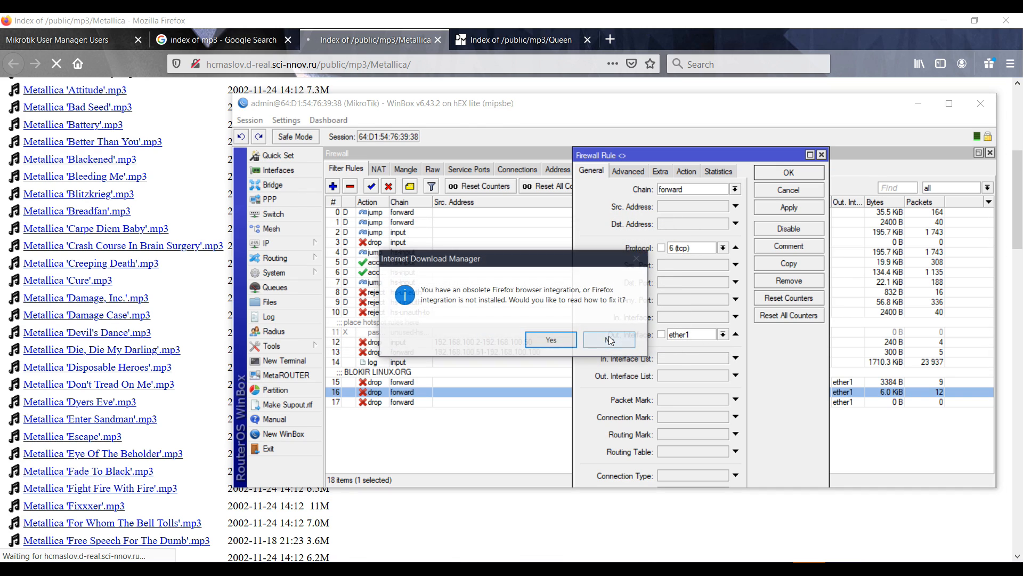
left_click(597, 343)
left_click(902, 423)
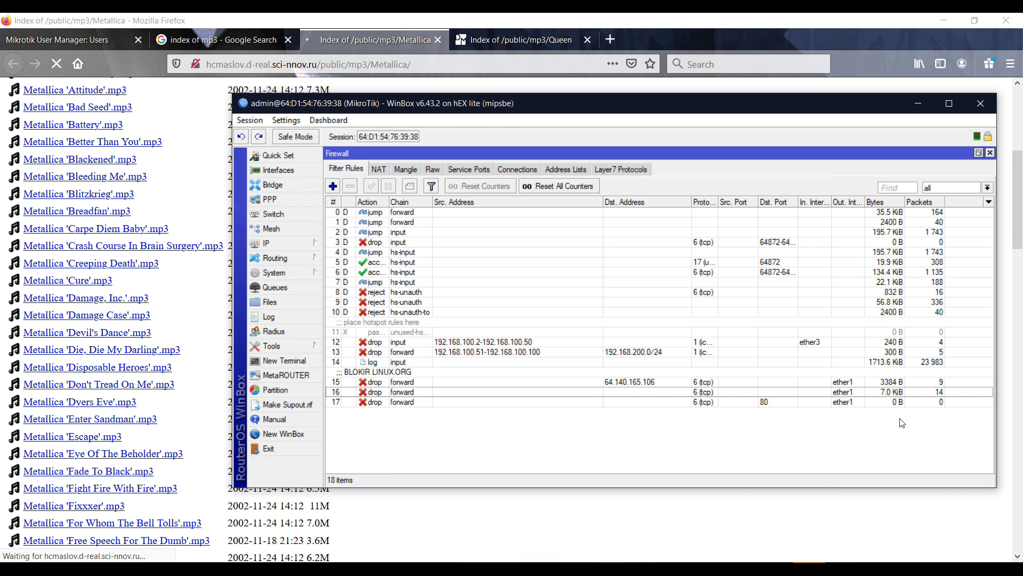
left_click(871, 392)
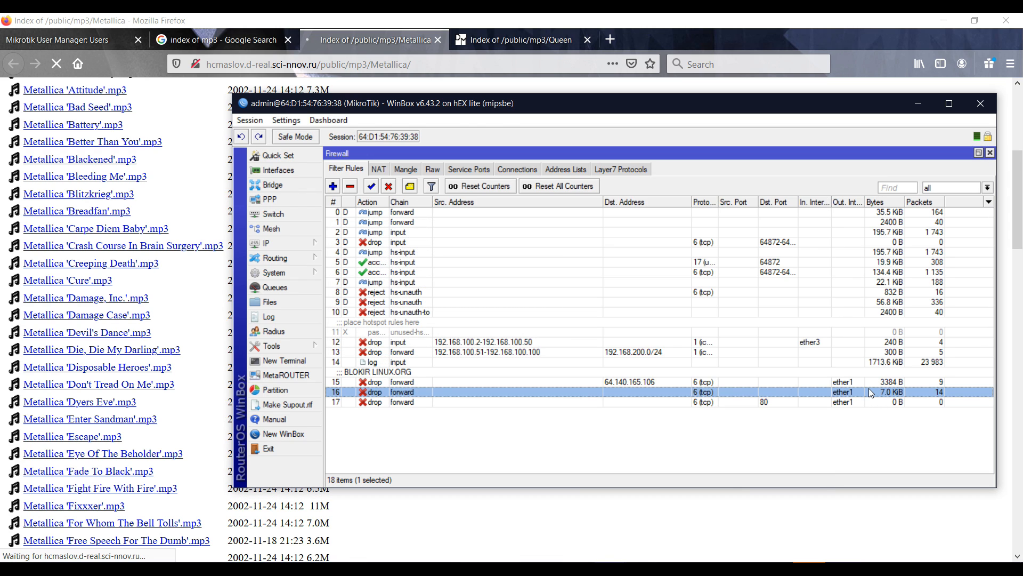
Change rule 17's content from *.mkv to .mkv, remove its Dst. Port 80 condition, and apply
double_click(639, 403)
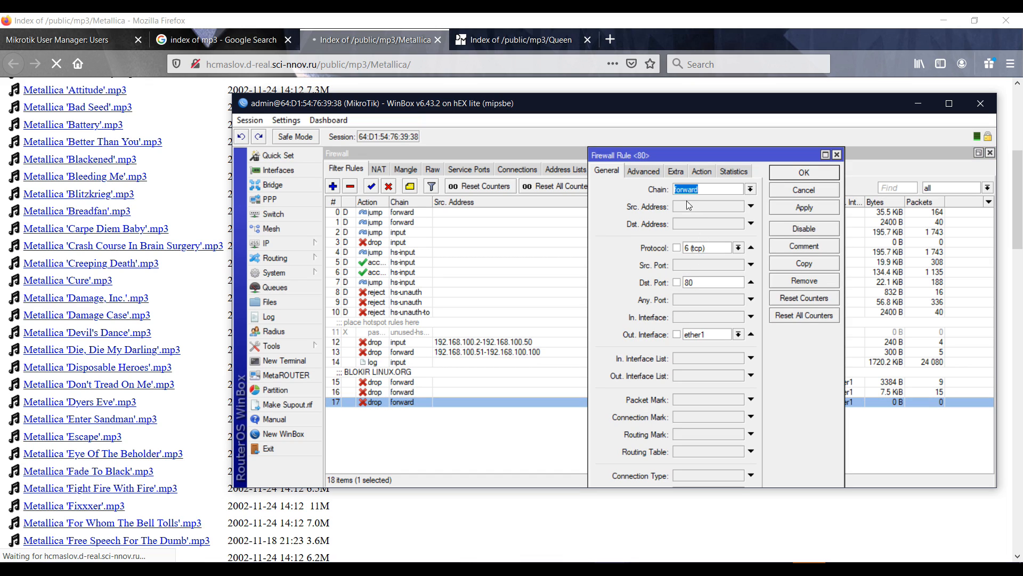
left_click(665, 174)
left_click(653, 172)
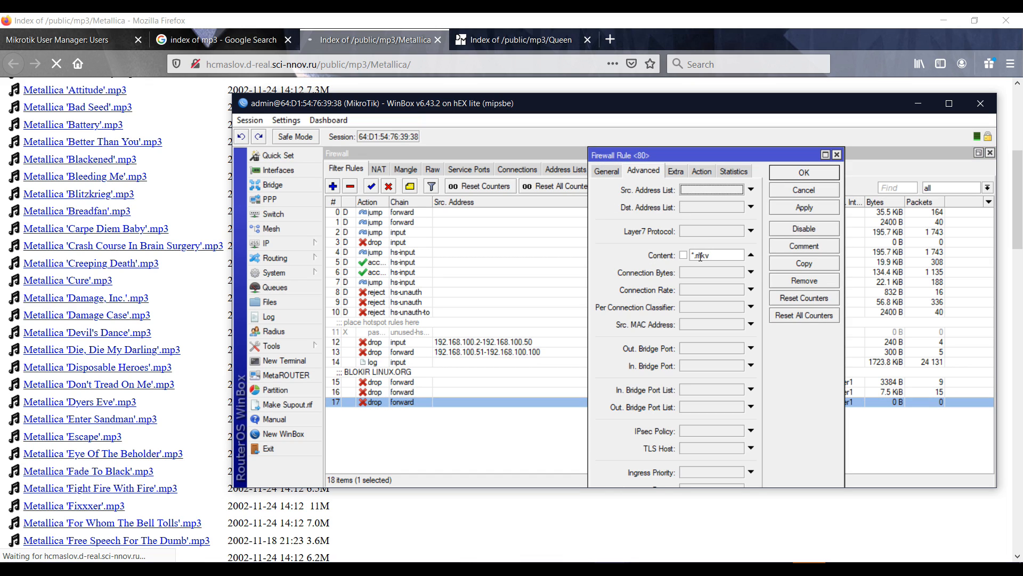
left_click_drag(699, 257, 666, 259)
type("\\")
left_click(608, 170)
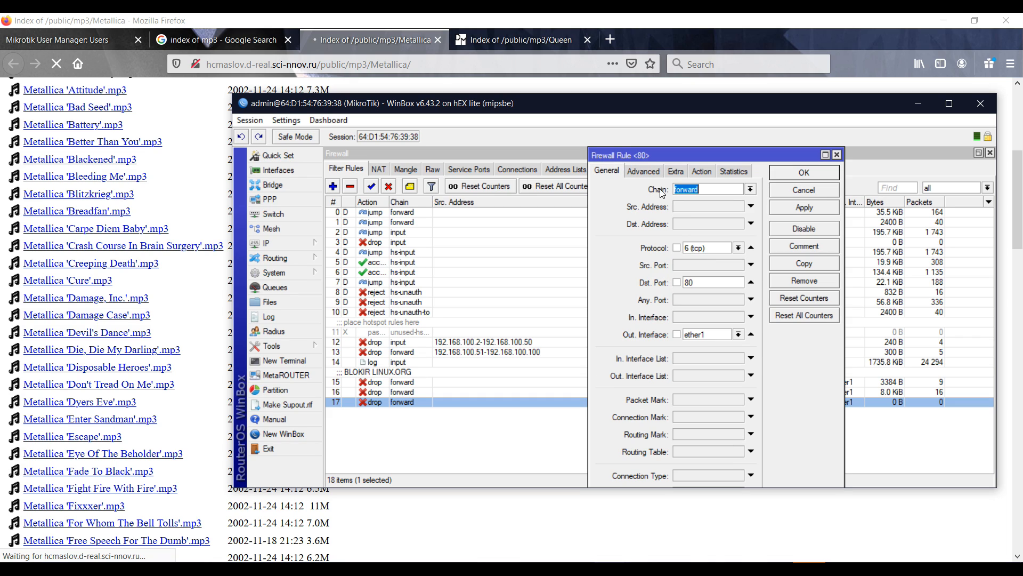
left_click(751, 282)
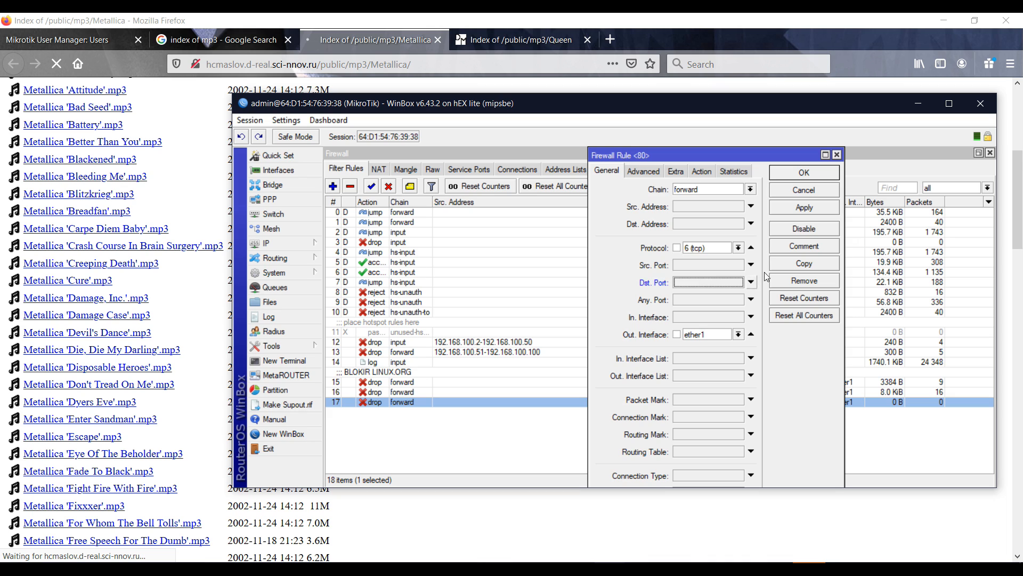
left_click(804, 207)
left_click(806, 178)
Review rule 16's .mp3 content match, then close the Metallica listing tab
double_click(819, 392)
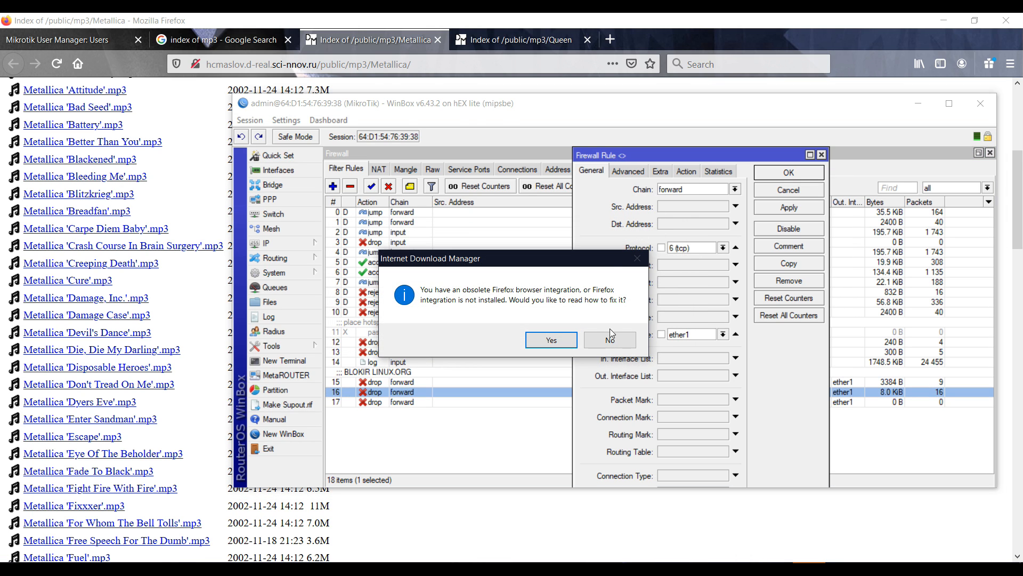
left_click(611, 335)
left_click(623, 172)
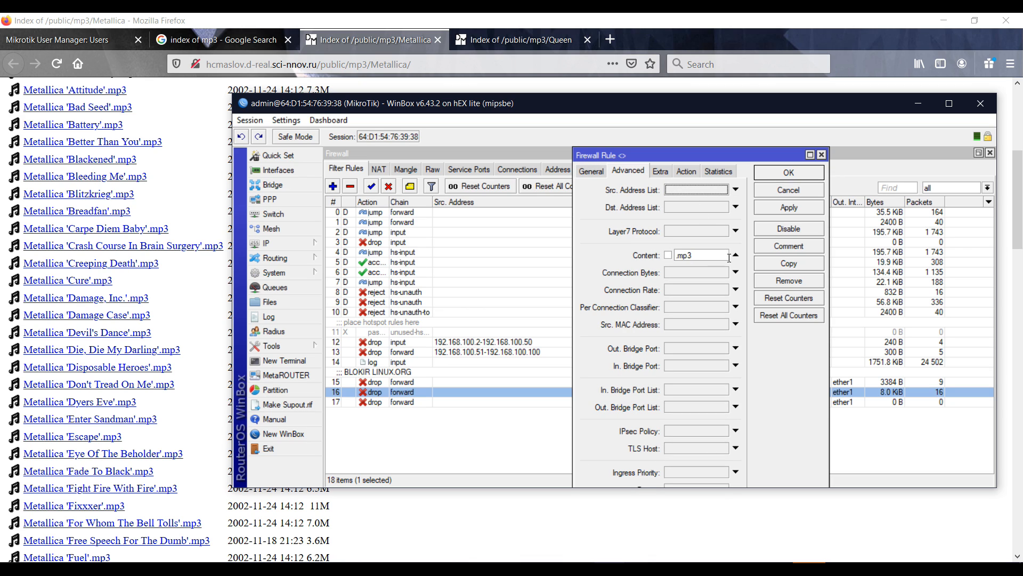
left_click(779, 172)
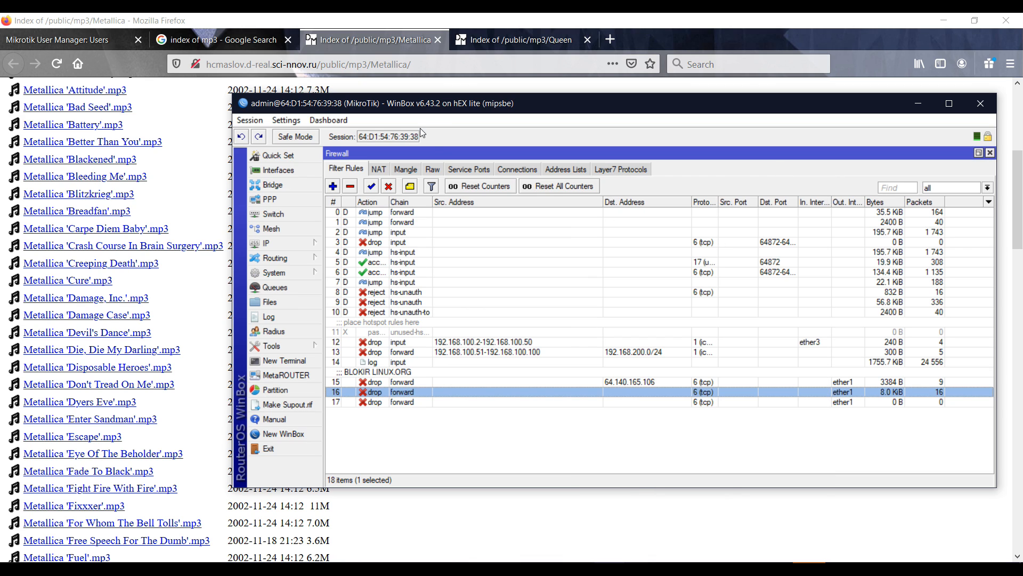
left_click(438, 41)
left_click(439, 41)
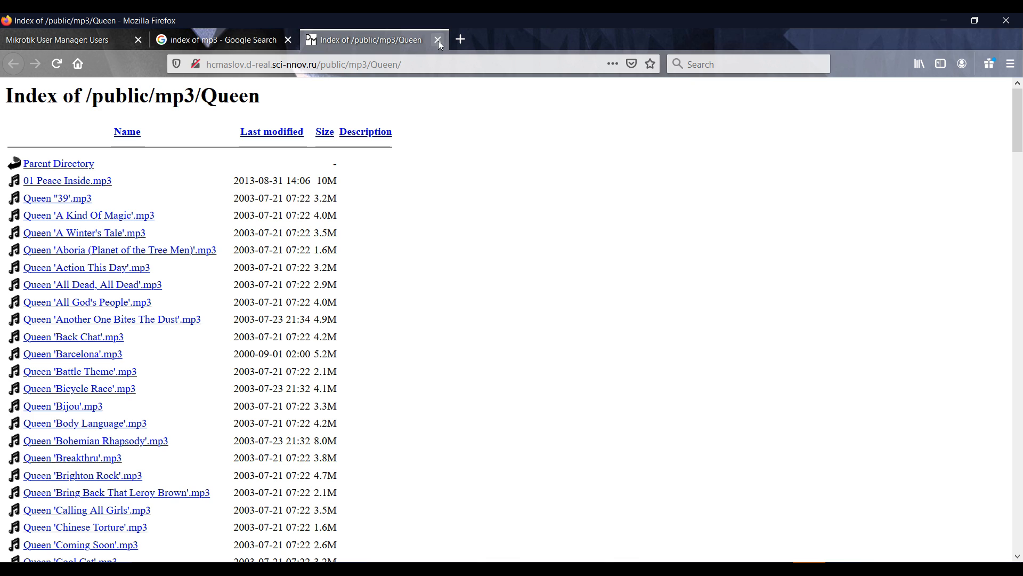
Search Google for 'index of mkv' from the address bar
left_click(414, 71)
type("ind")
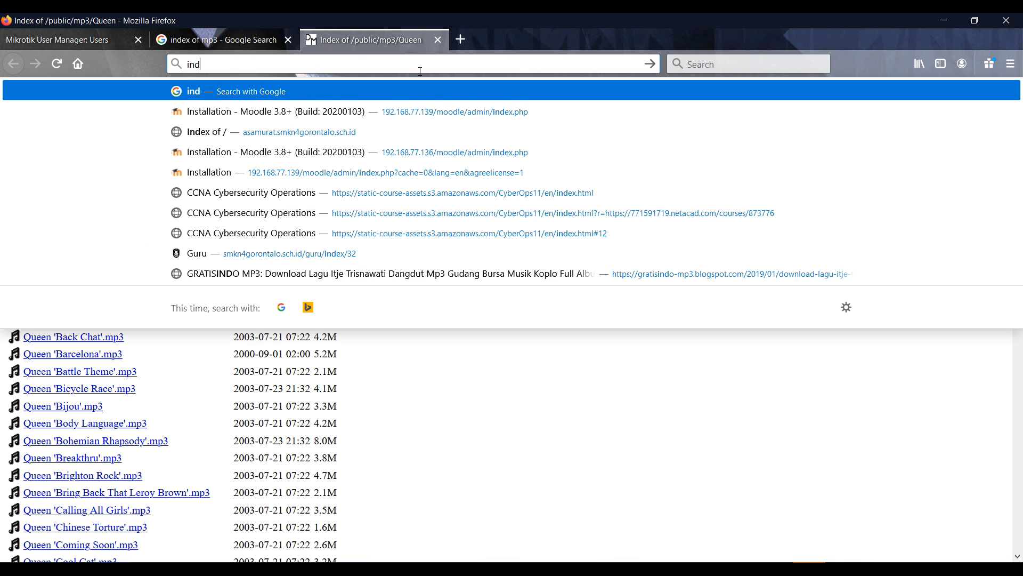
type("ex of mkv")
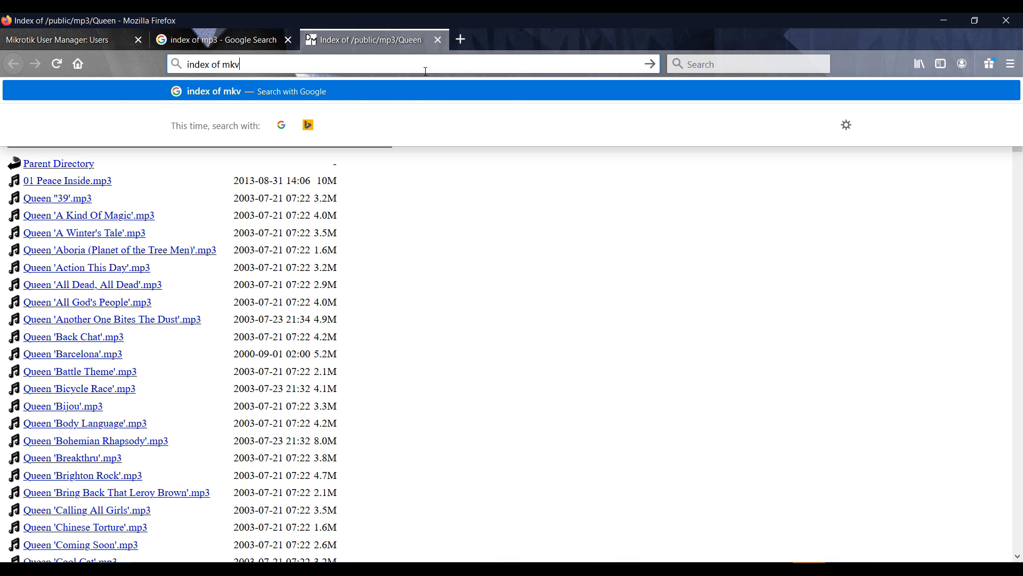
key("Return")
key("alt+Tab")
key("alt+Tab")
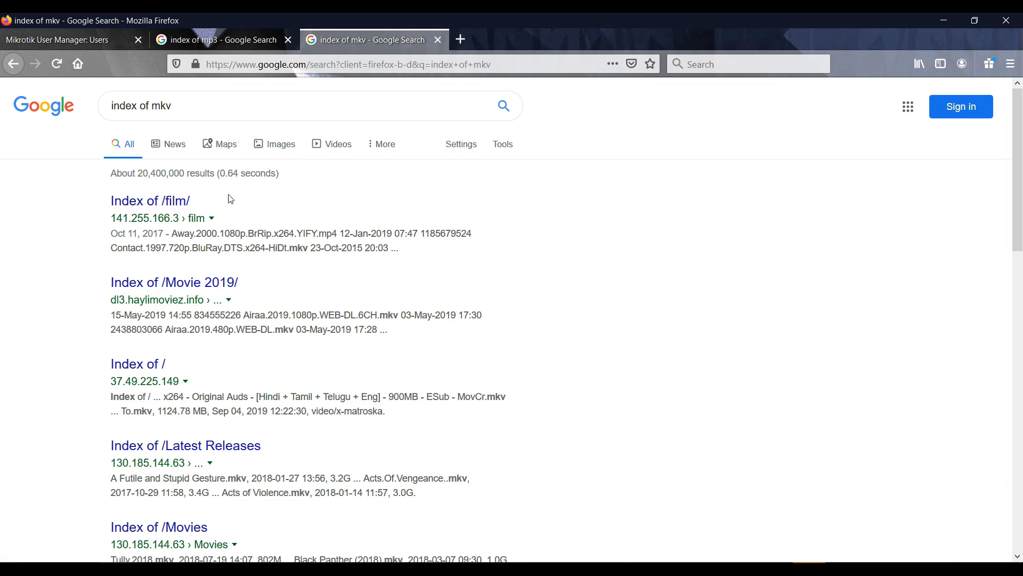
Open the Index of /film/, Index of /Movie 2019/ and third results in new tabs
right_click(154, 204)
left_click(168, 209)
right_click(190, 278)
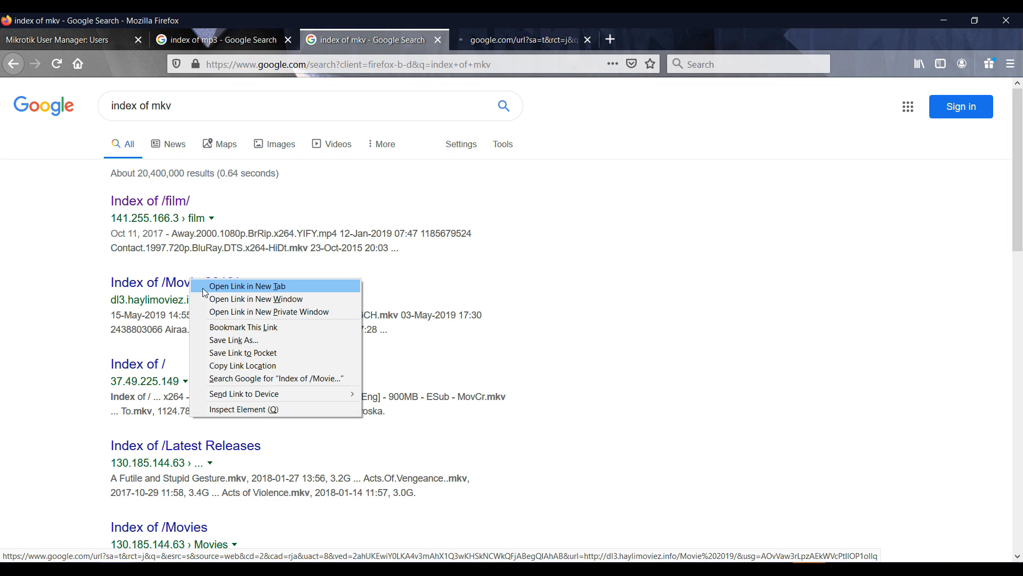
left_click(202, 284)
right_click(154, 361)
left_click(169, 367)
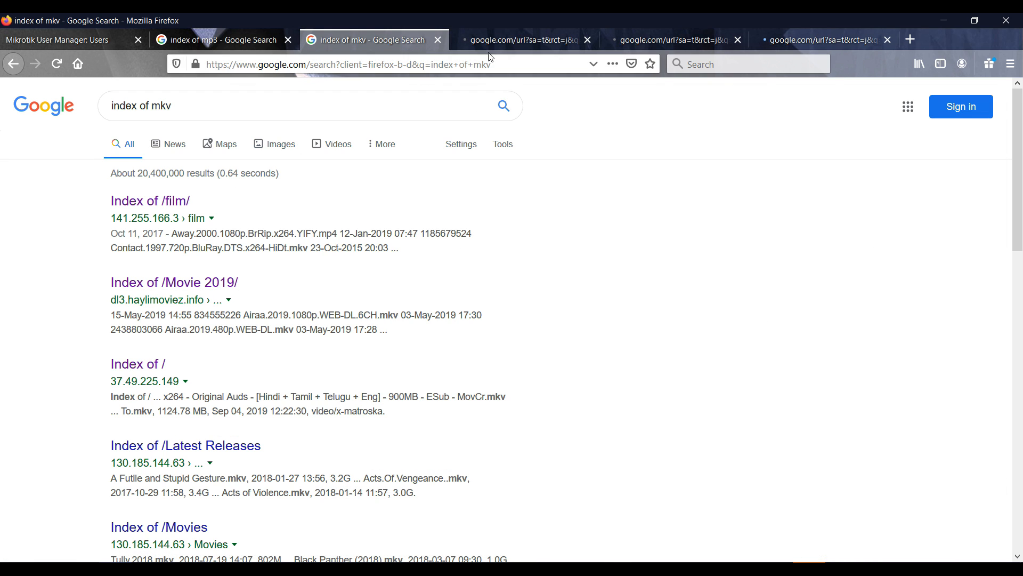
left_click(504, 43)
key("alt+Tab")
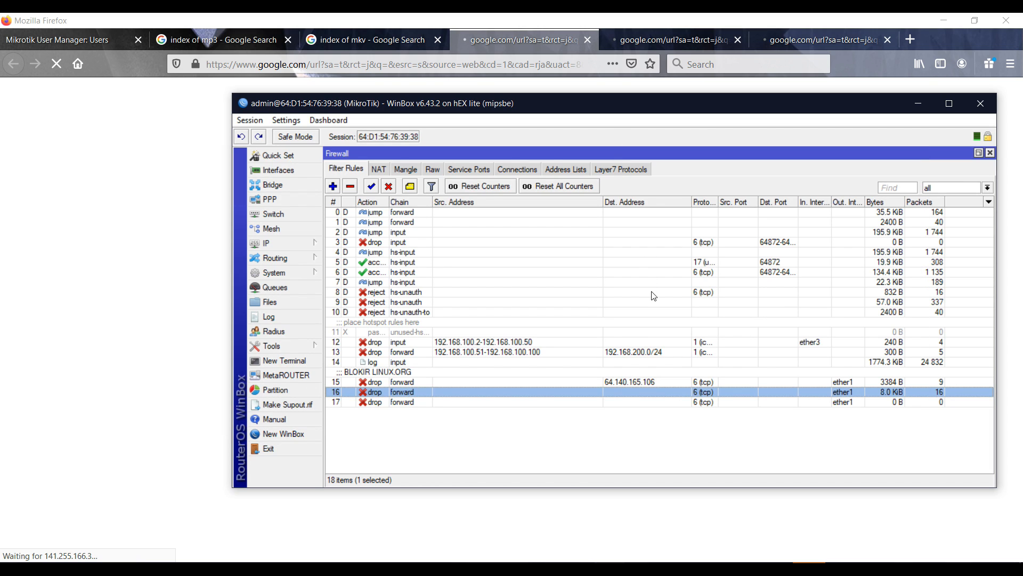
Check rule 17's statistics, still 0 bytes and 0 packets, then return to Firefox
double_click(730, 401)
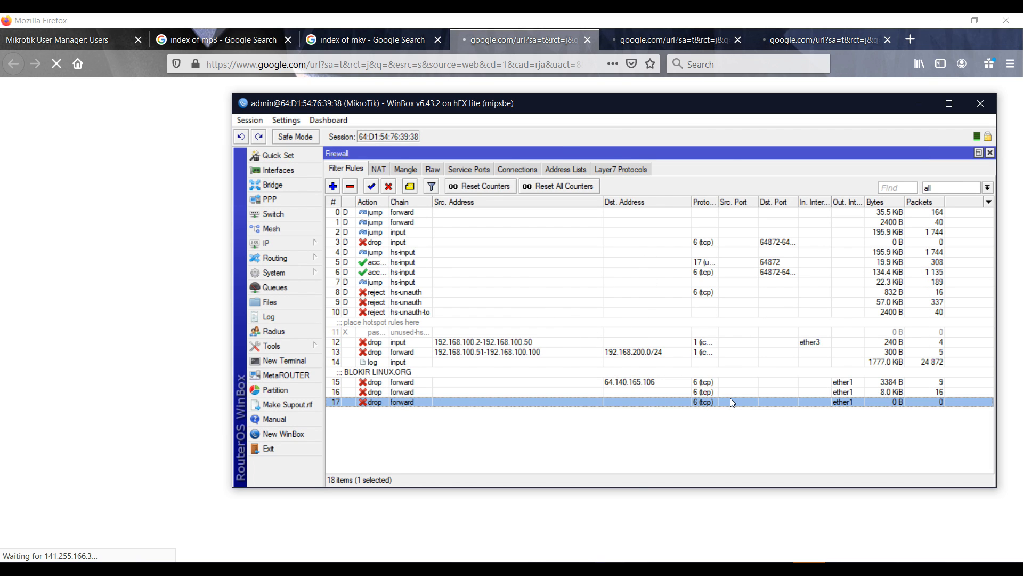
left_click(591, 171)
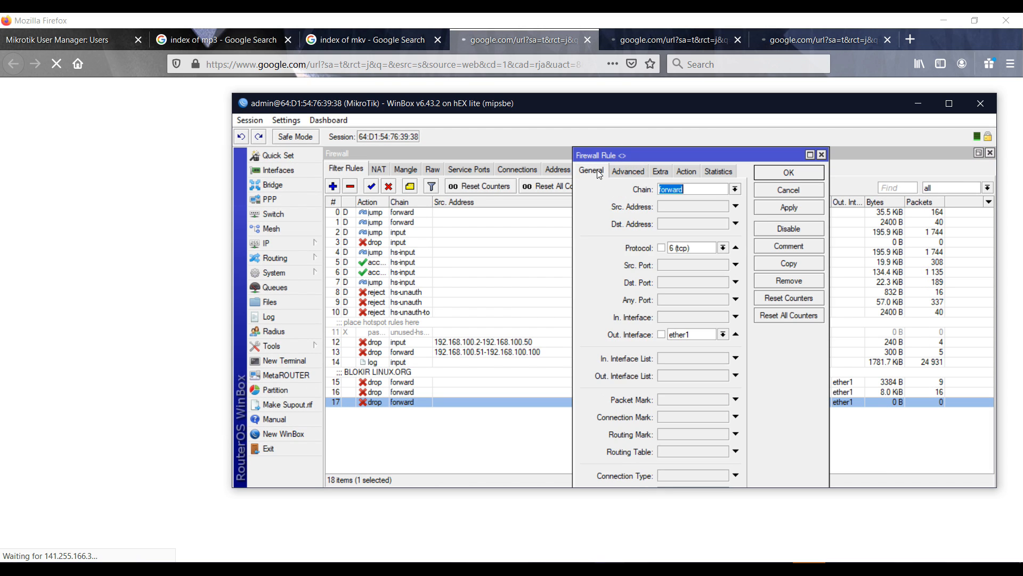
left_click(681, 171)
left_click(706, 172)
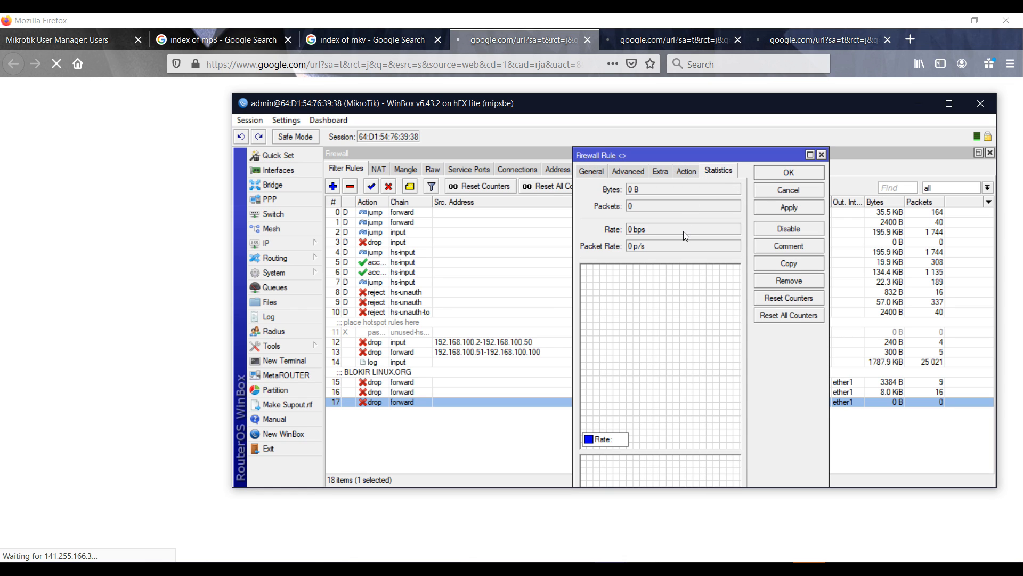
key("alt+Tab")
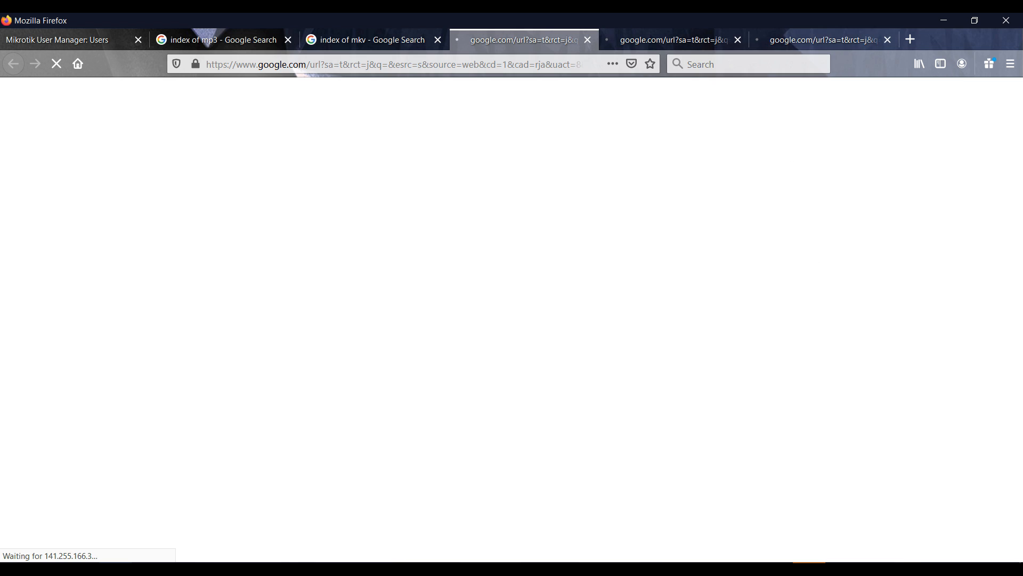
Close the download window, decline IDM's message, and rerun the ping to google.com in cmd
right_click(809, 568)
left_click(813, 553)
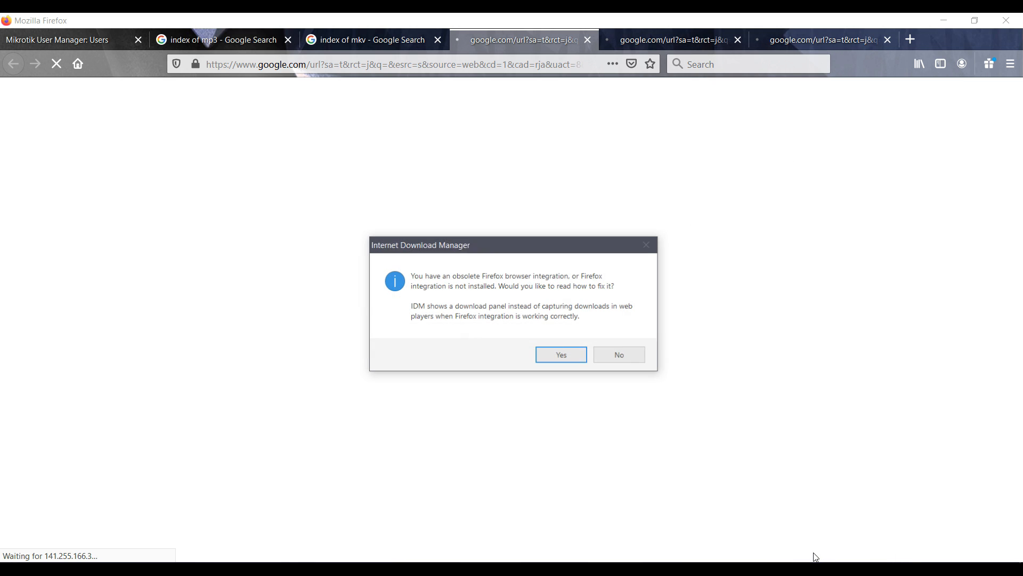
left_click(615, 358)
left_click(890, 568)
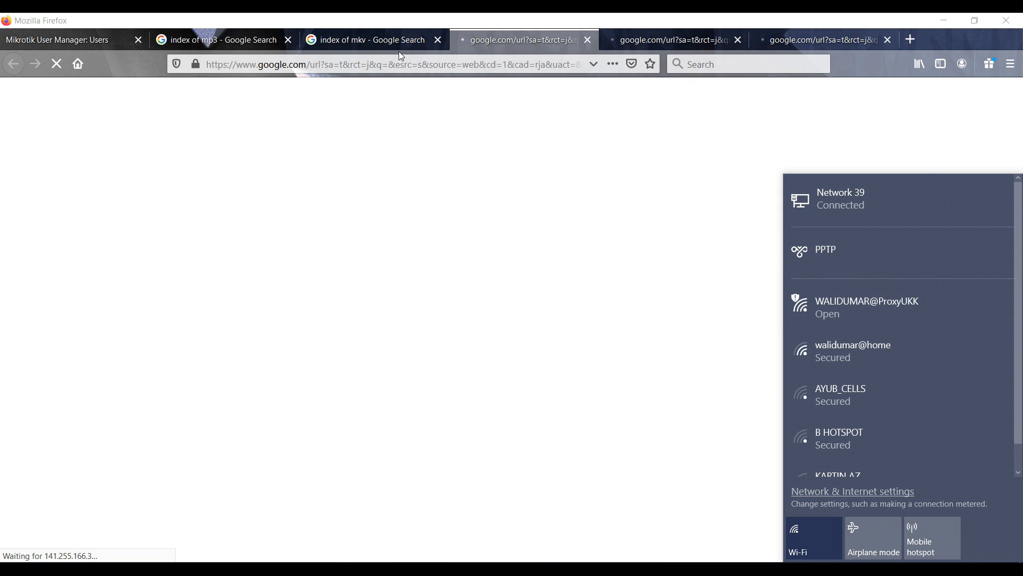
left_click(706, 567)
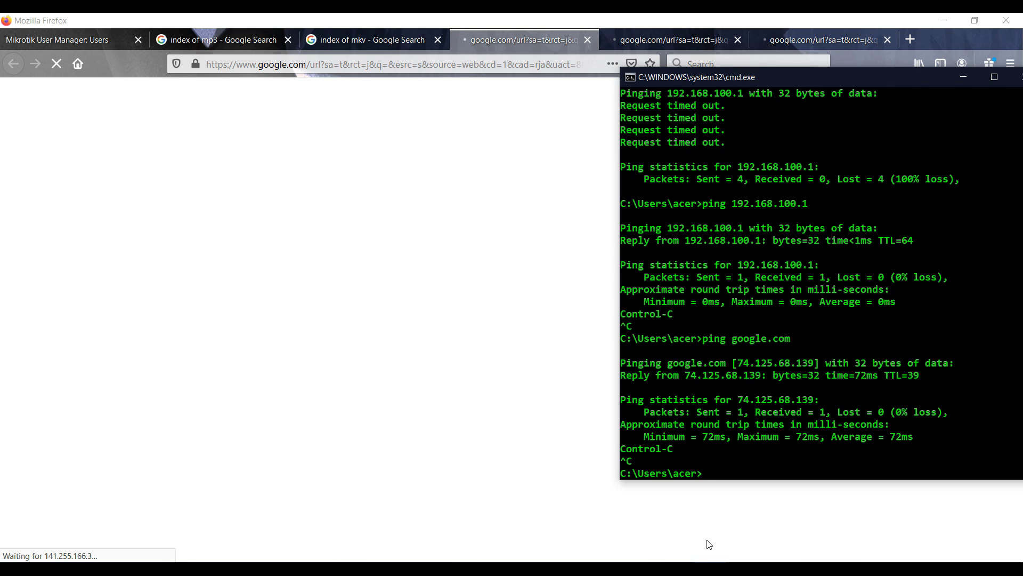
key("Up")
key("Return")
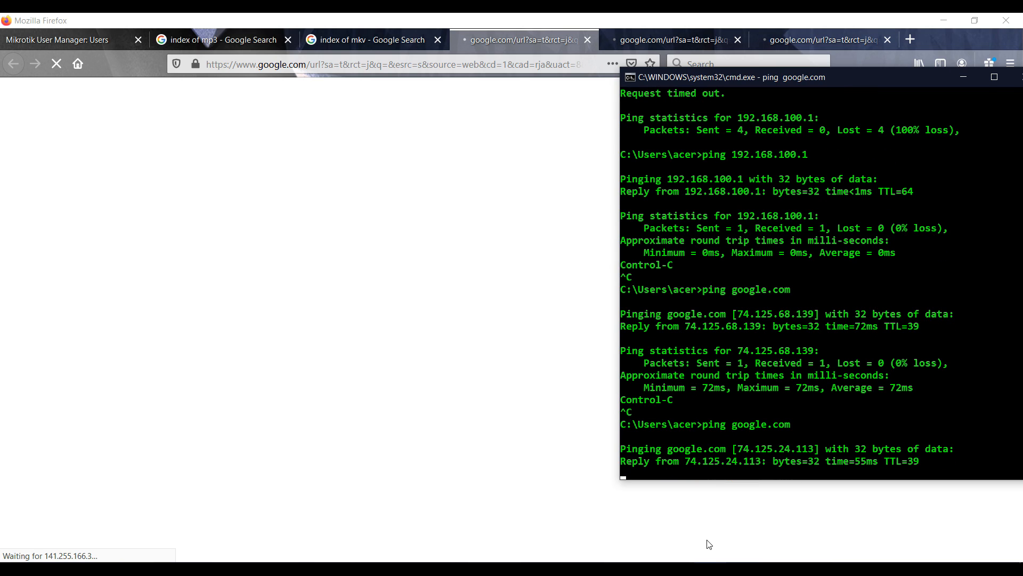
Reload the stalled fifth tab and return to the 'index of mkv' search results
left_click(625, 37)
right_click(626, 37)
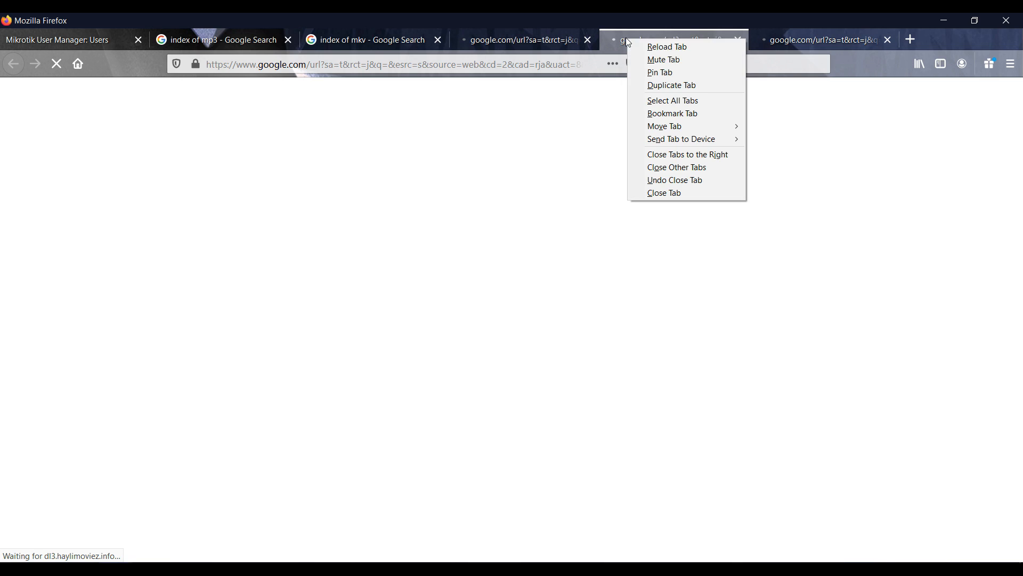
left_click(657, 48)
left_click(520, 47)
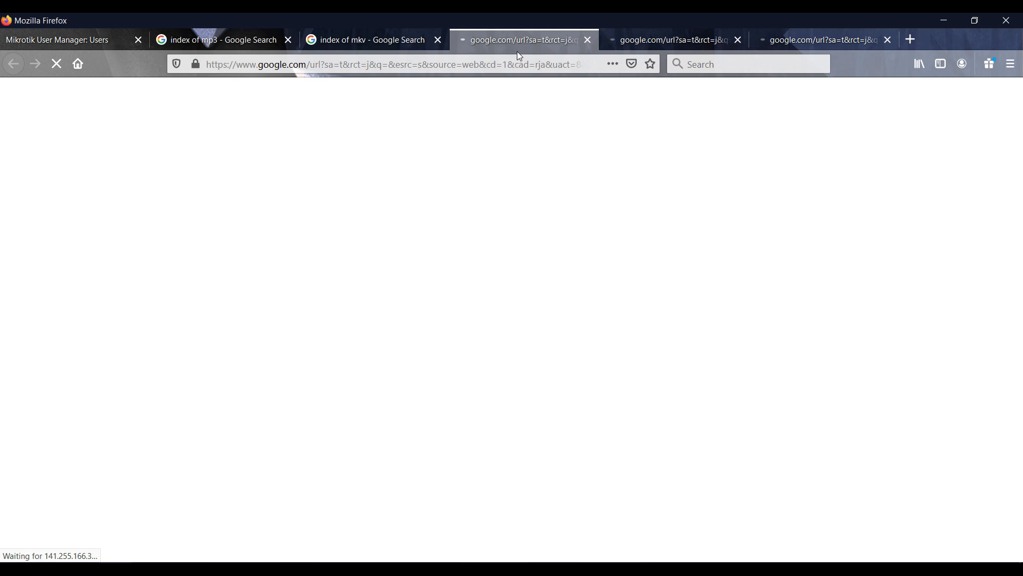
left_click(396, 49)
scroll(223, 352, "down", 5)
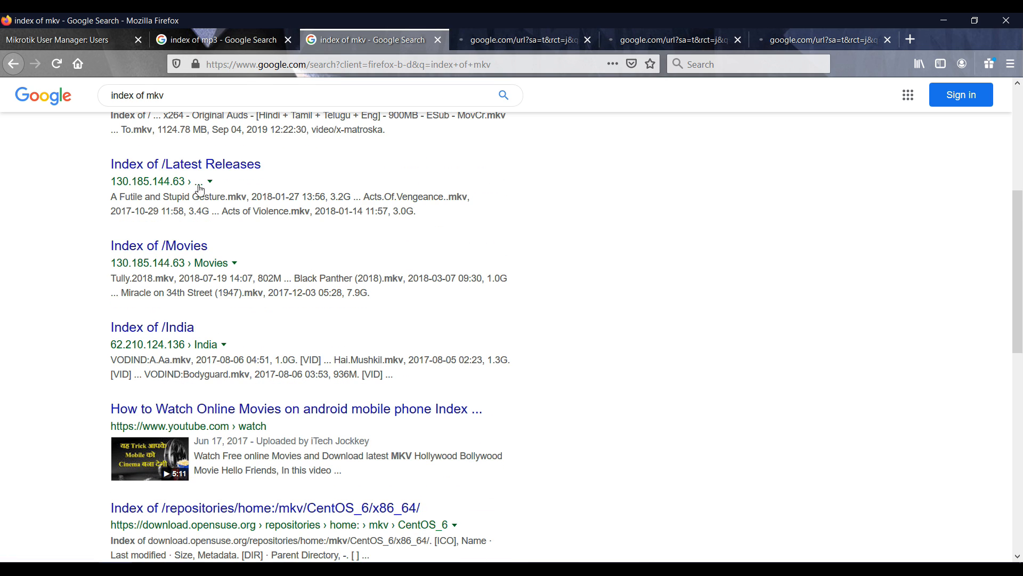
Open the Index of /Movies and Index of /India results in background tabs and view India
right_click(205, 173)
right_click(189, 248)
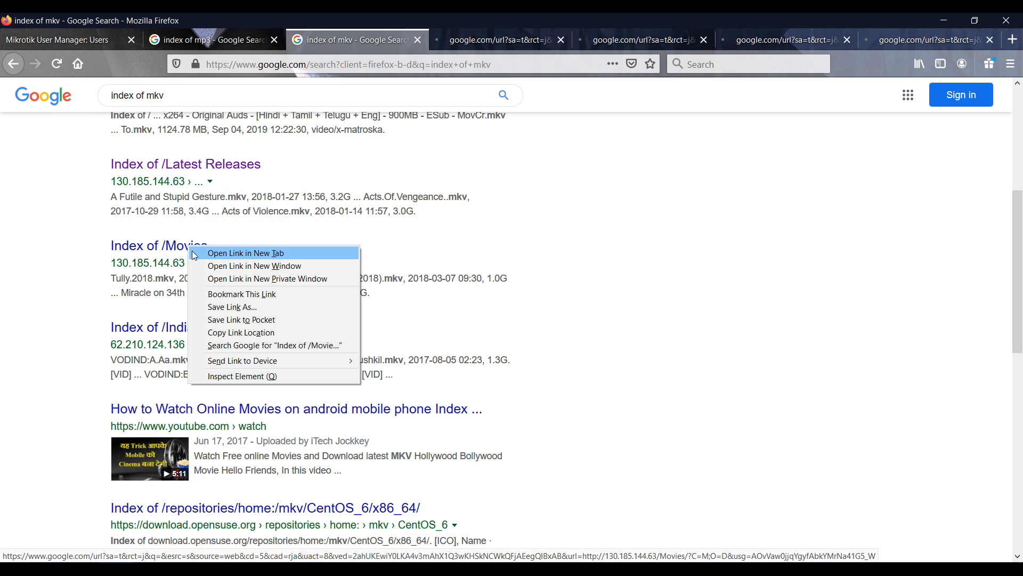
left_click(193, 252)
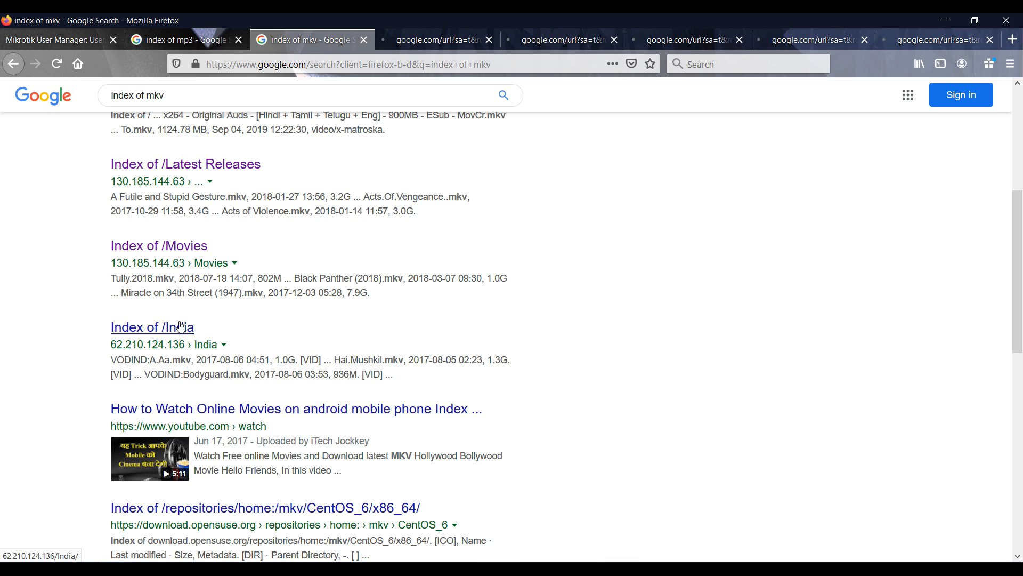
right_click(181, 327)
left_click(185, 331)
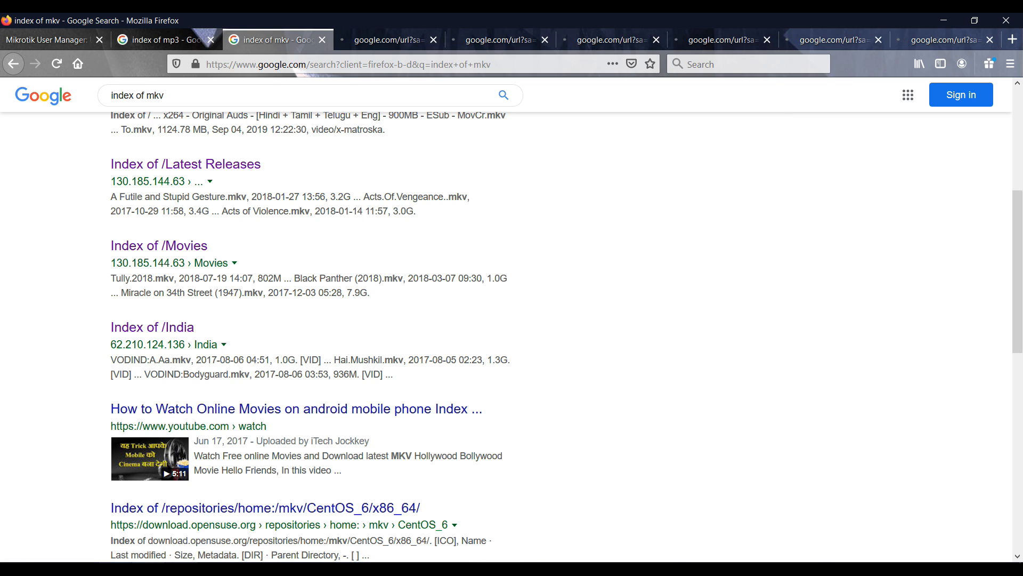
left_click(588, 41)
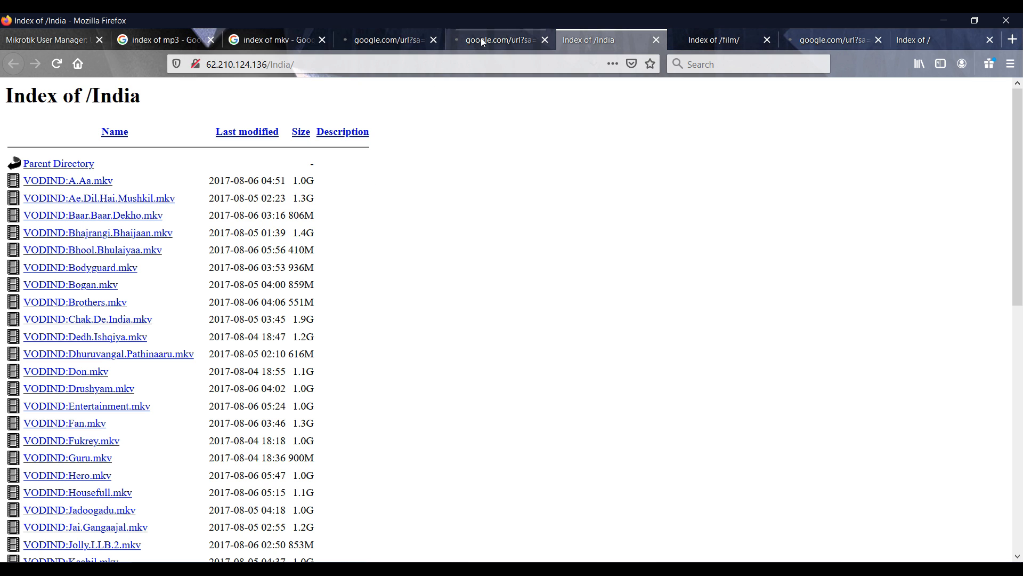
Close the leftover redirect tabs, return to the Index of /India listing, then switch to WinBox
left_click(433, 41)
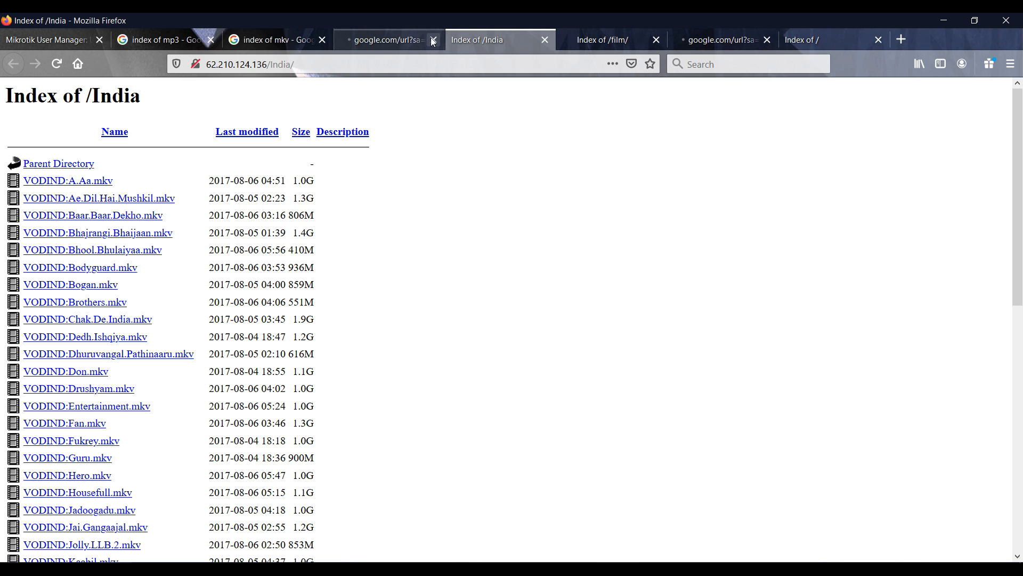
left_click(433, 40)
left_click(522, 42)
left_click(604, 42)
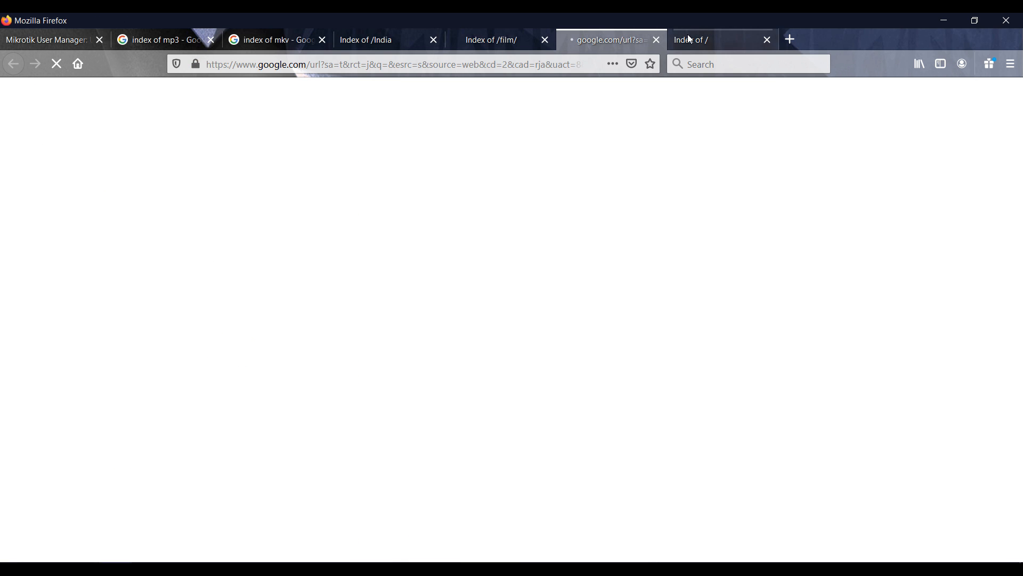
left_click(657, 41)
key("alt+Tab")
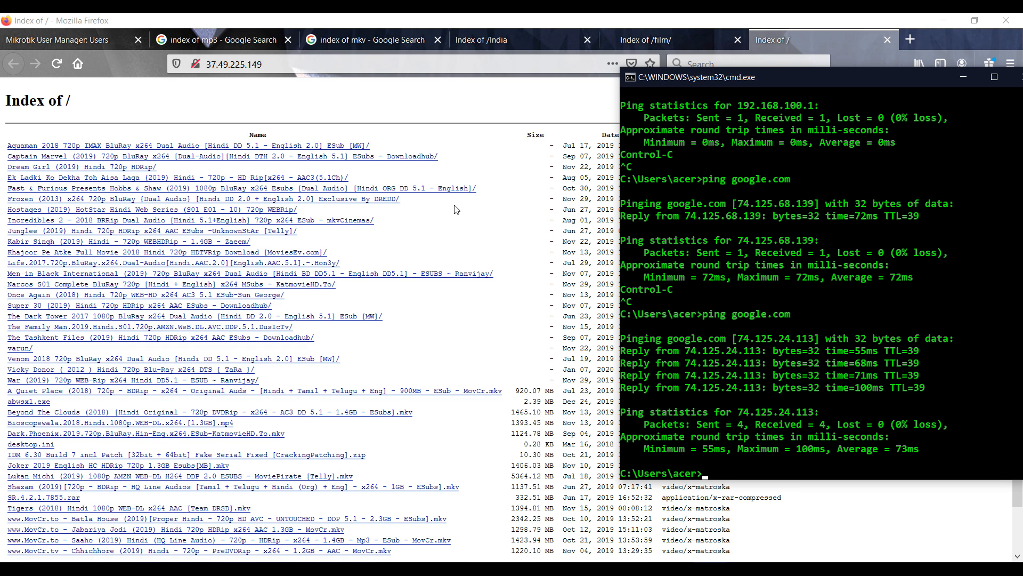
left_click(461, 39)
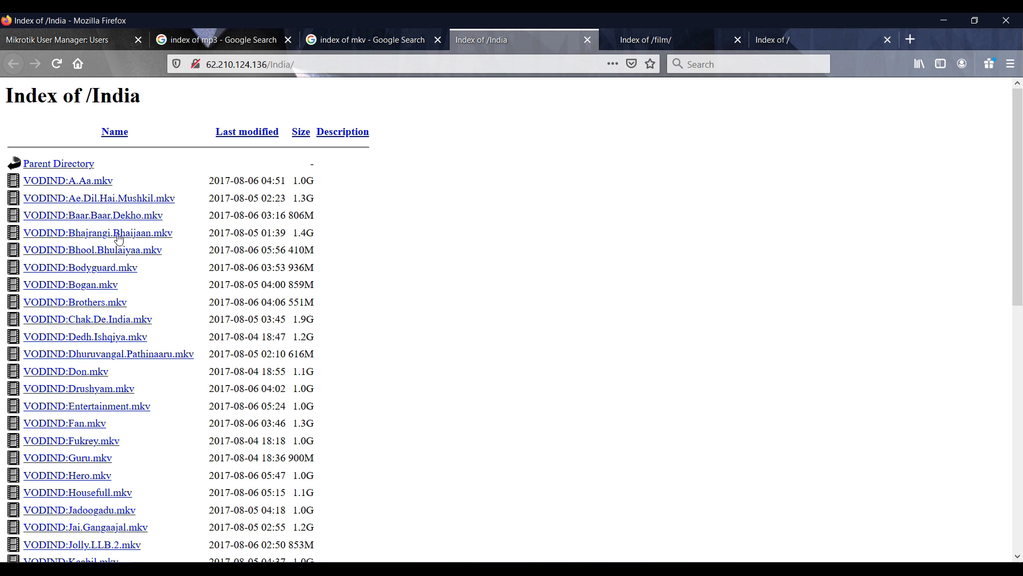
key("alt+Tab")
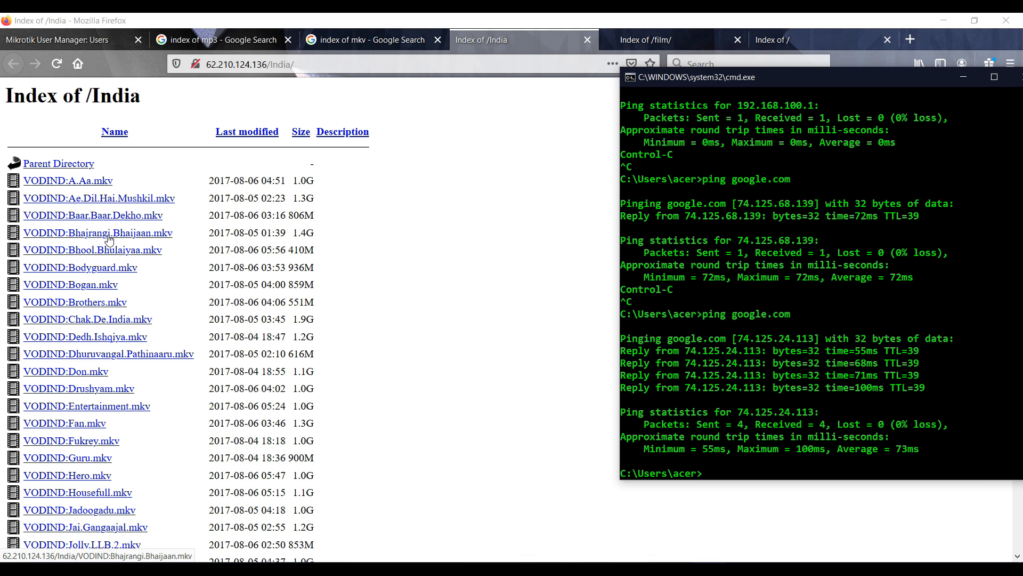
key("alt+Tab")
key("Tab")
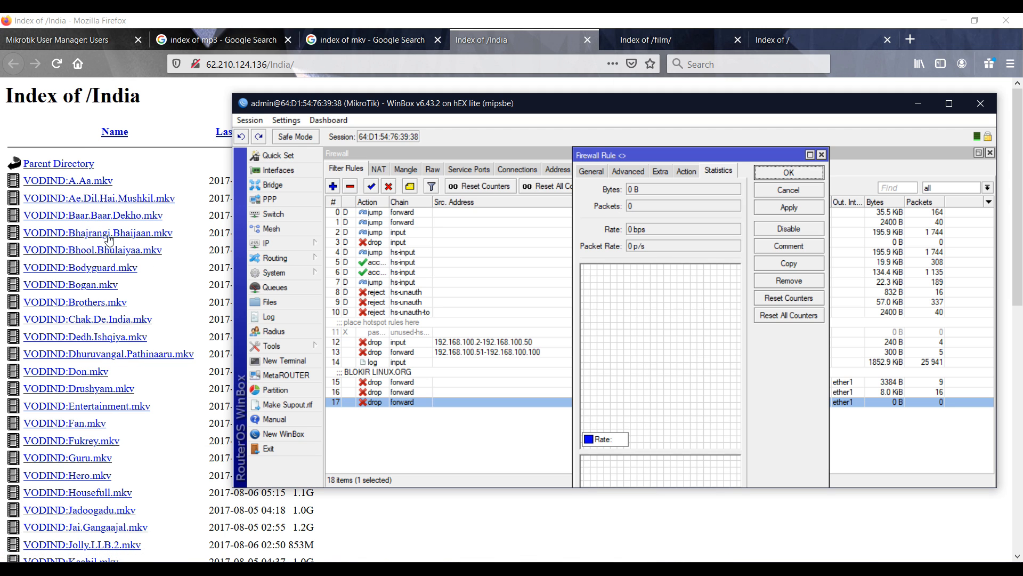
Download Bhajrangi.Bhaijaan.mkv and watch rule 17's counter climb to 9 packets (3960 B)
left_click(108, 238)
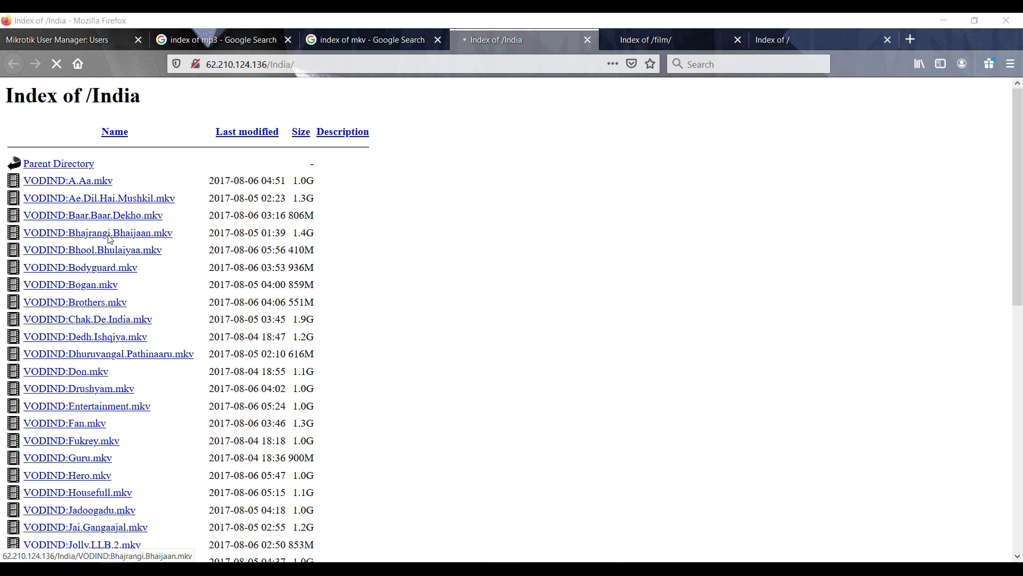
key("alt+Tab")
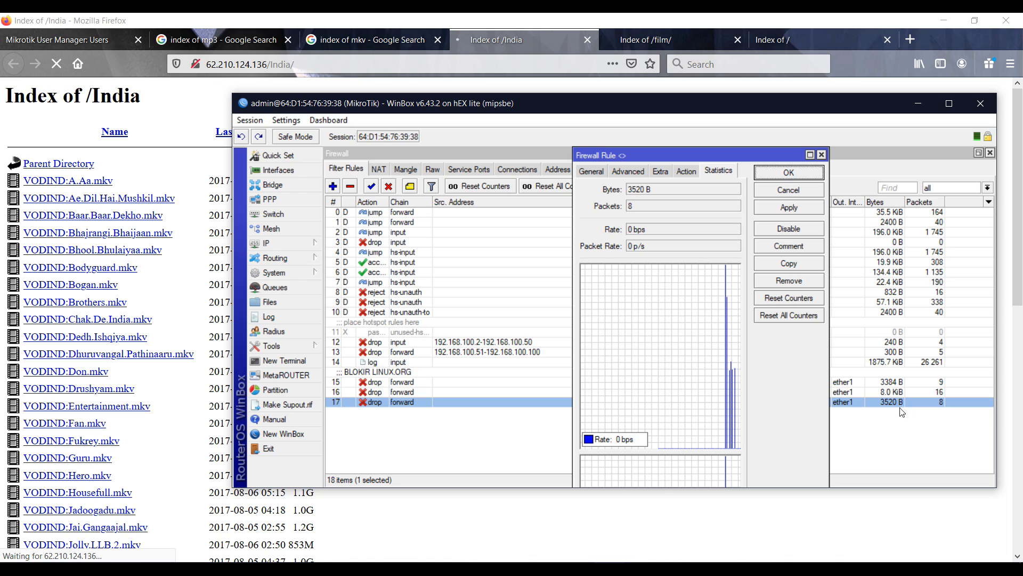
left_click(876, 449)
left_click(575, 569)
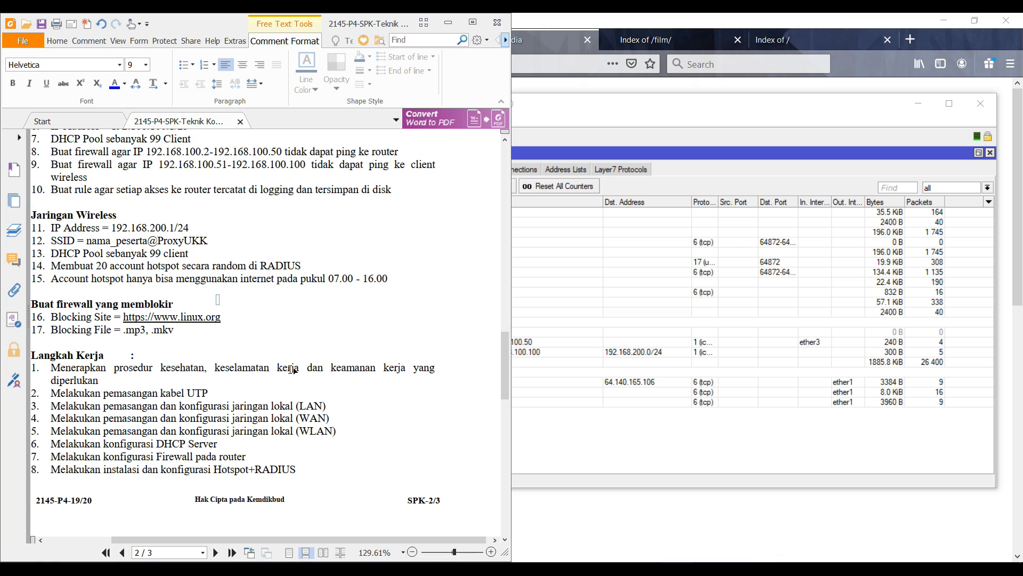
Start the mkv download in IDM and dismiss the browser integration warning
scroll(293, 369, "up", 3)
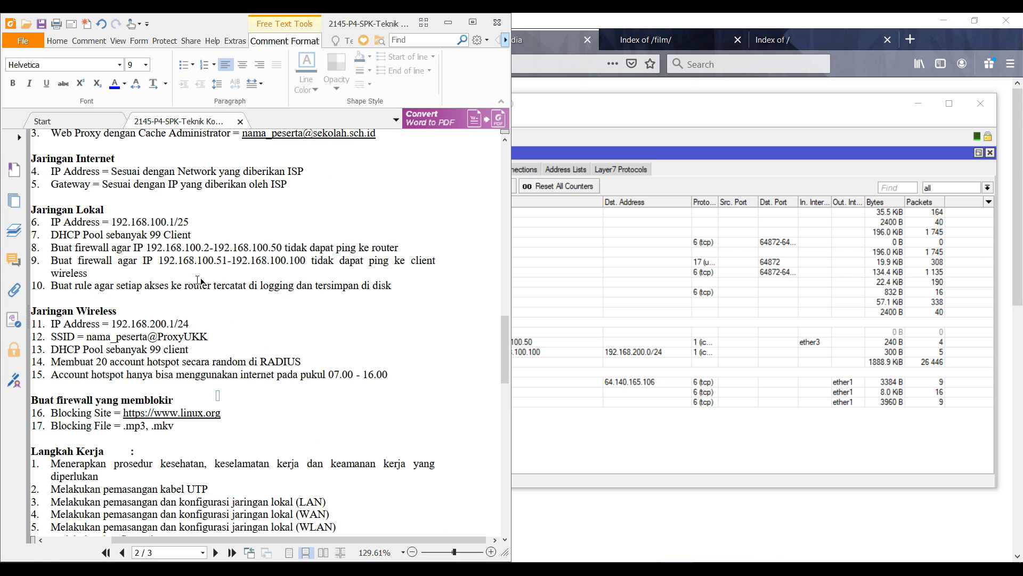
scroll(199, 281, "up", 7)
scroll(226, 334, "down", 14)
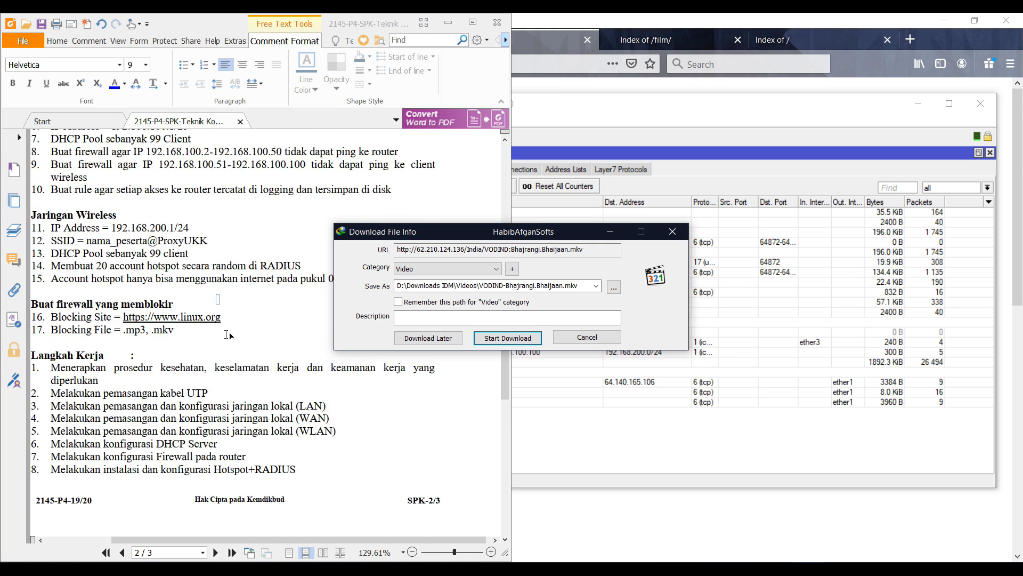
left_click(478, 337)
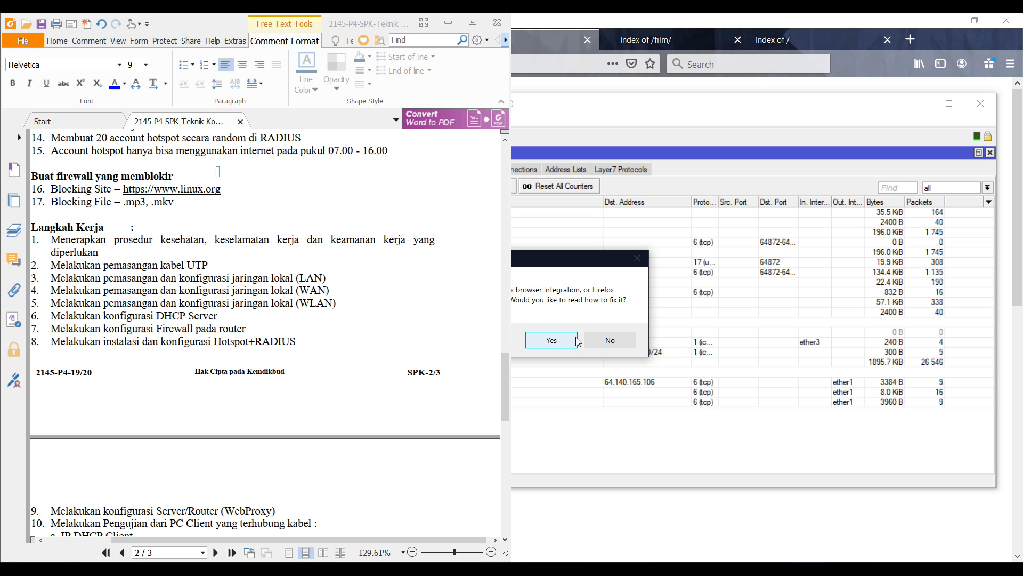
left_click(608, 341)
Maximise Foxit, scroll to the top of page 1, and collapse the ribbon
scroll(271, 362, "down", 10)
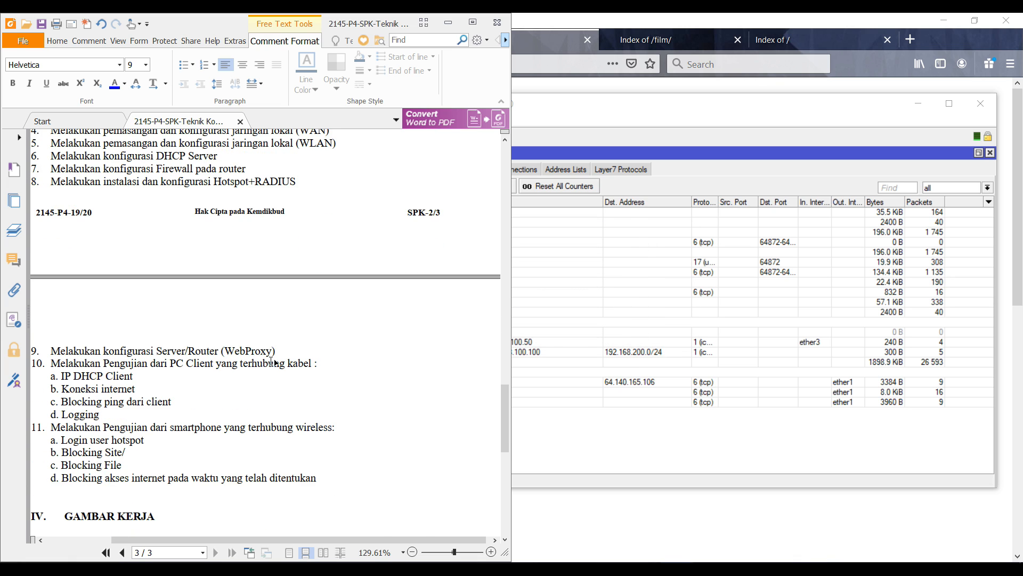
scroll(272, 361, "up", 12)
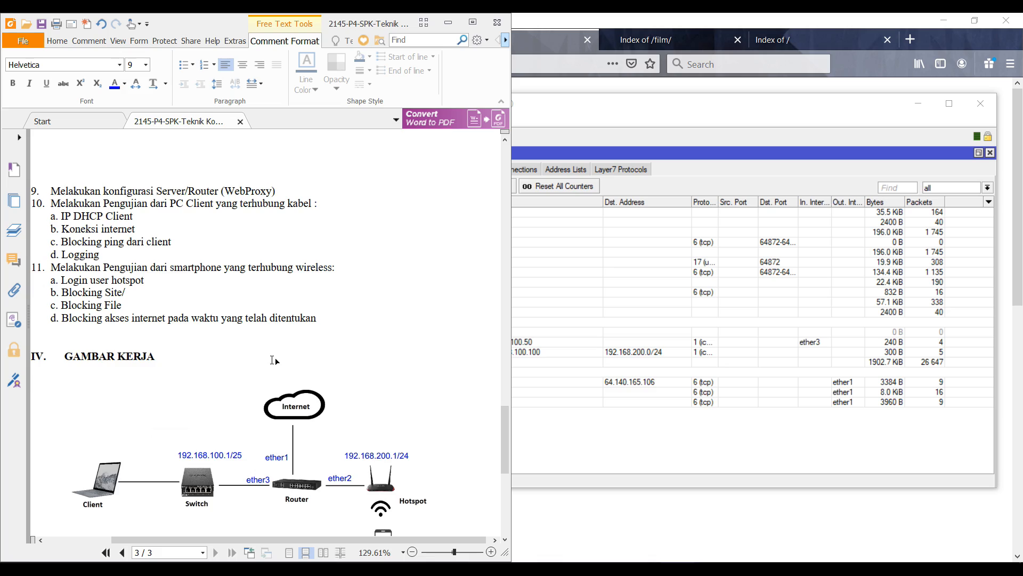
left_click(472, 22)
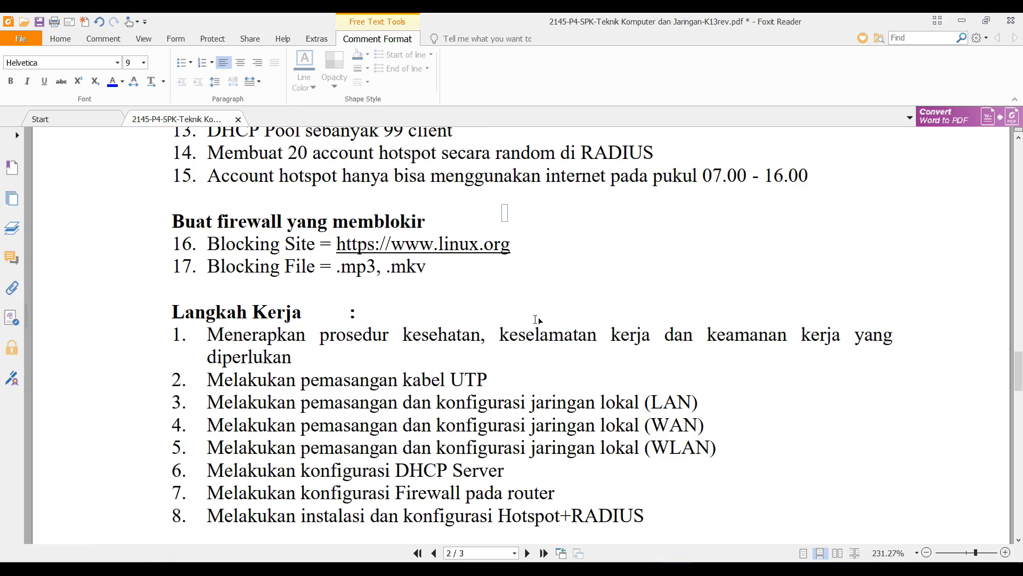
scroll(537, 319, "up", 20)
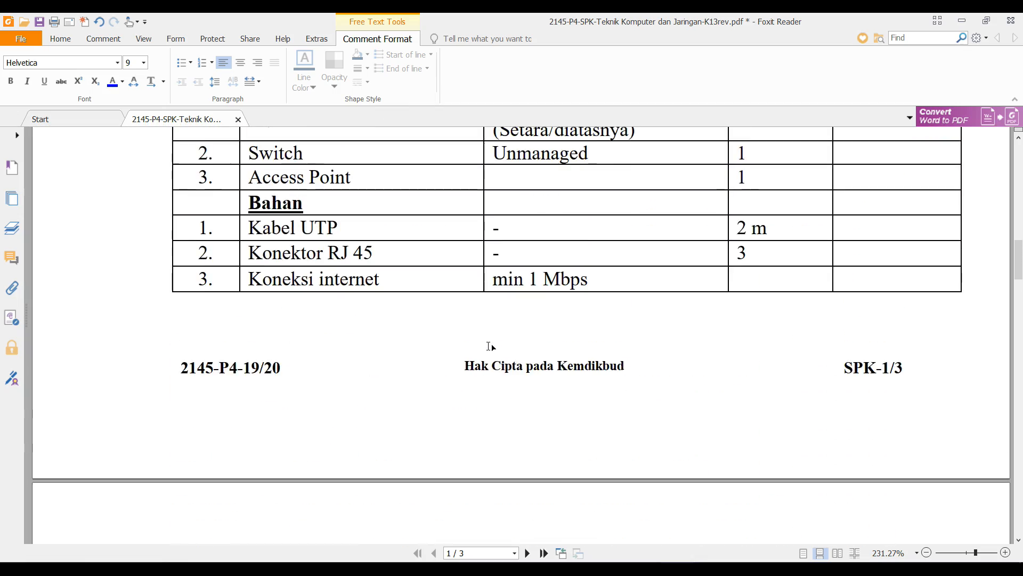
scroll(489, 347, "up", 15)
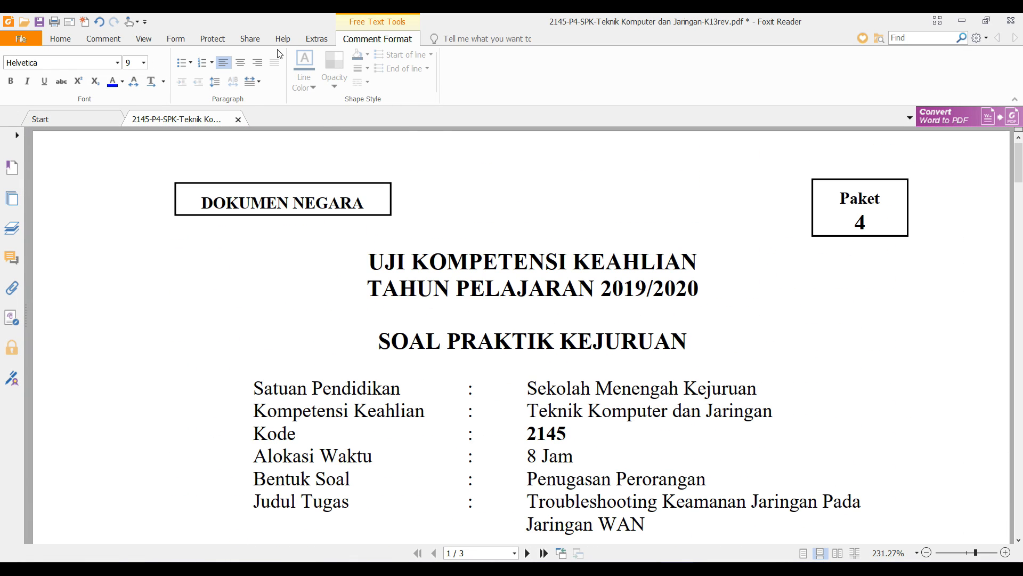
double_click(356, 40)
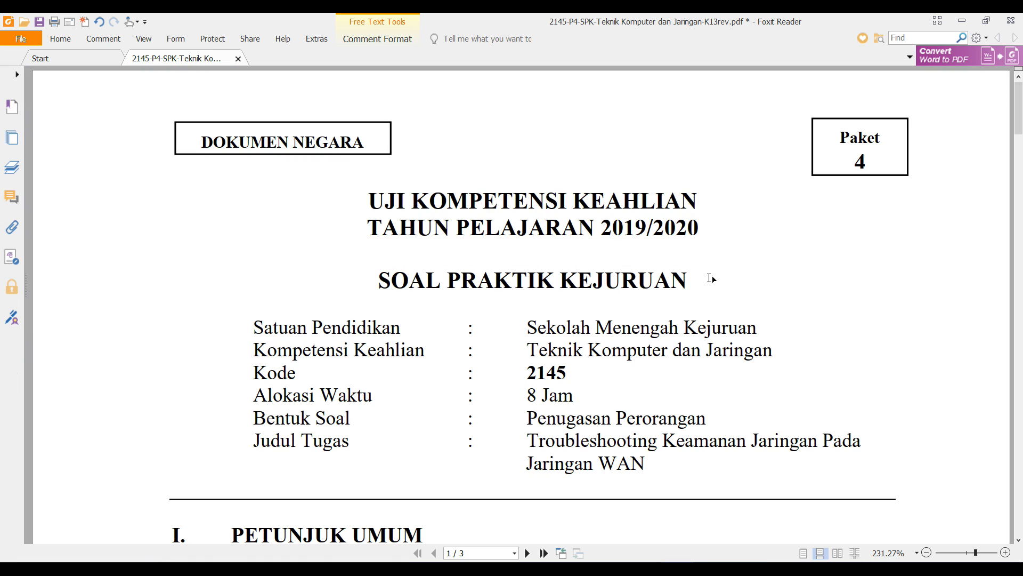